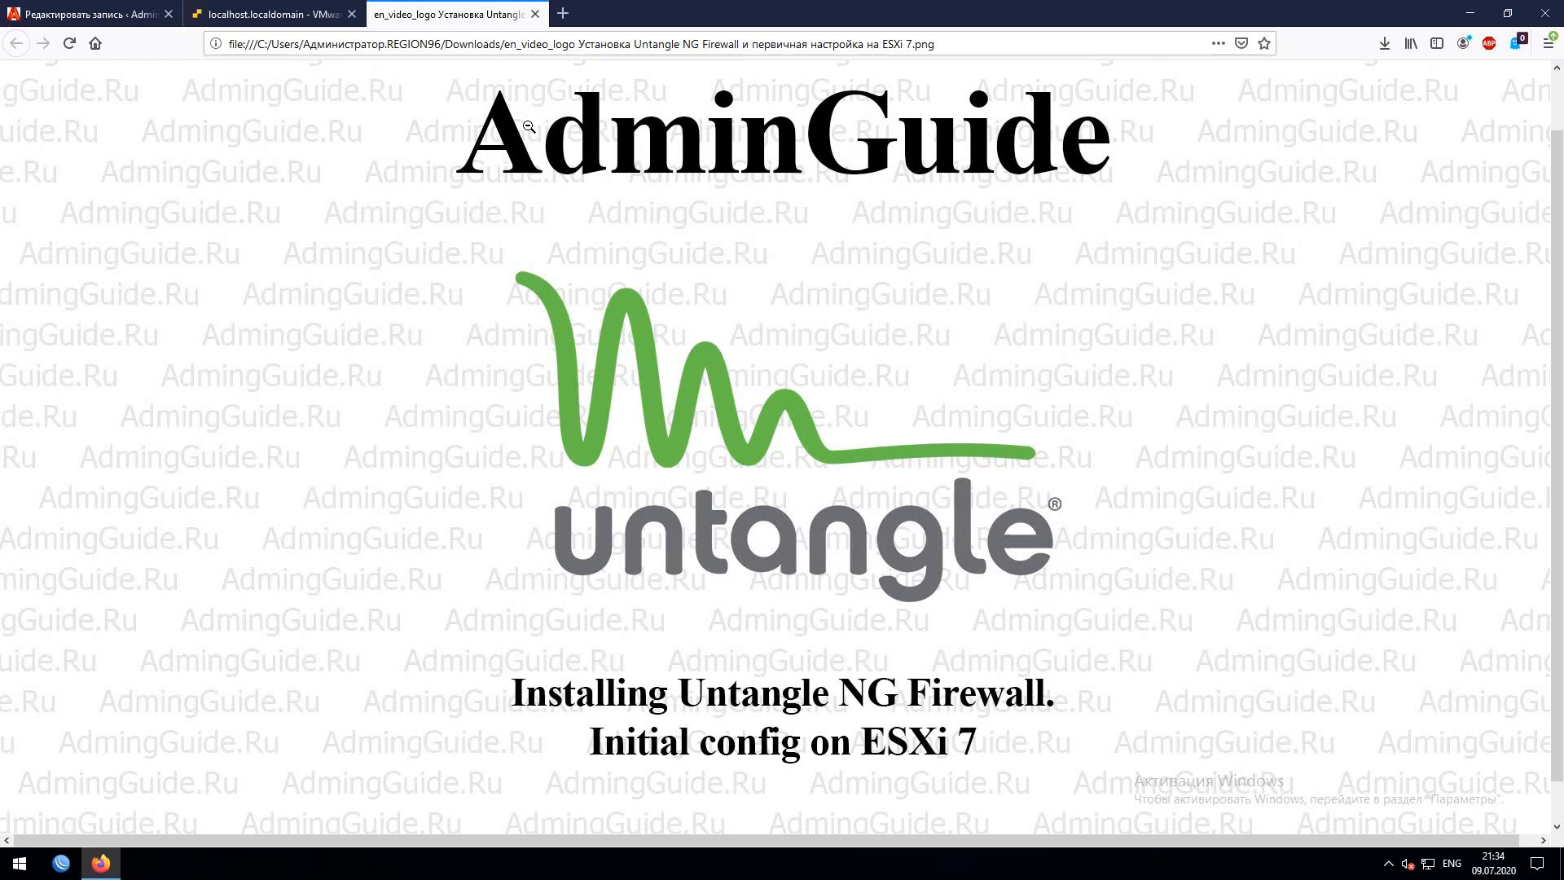
# - Switch to the localhost.localdomain ESXi Host Client tab to show the host summary
pyautogui.click(280, 18)
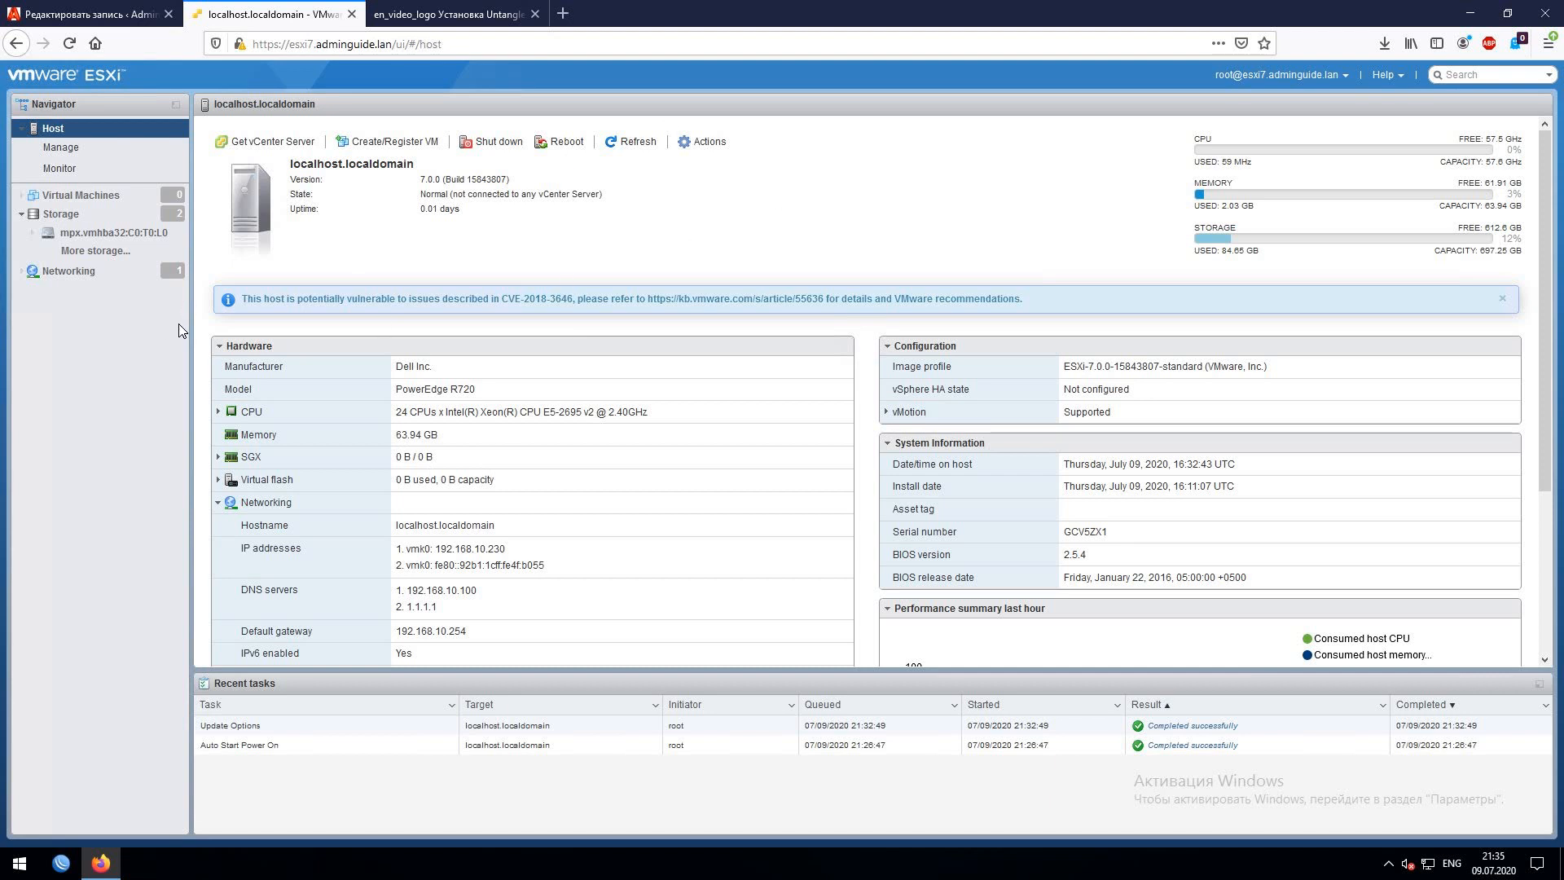
# - Open Networking and inspect the vmnic0 physical adapter and the existing vSwitch0 switch
pyautogui.click(63, 277)
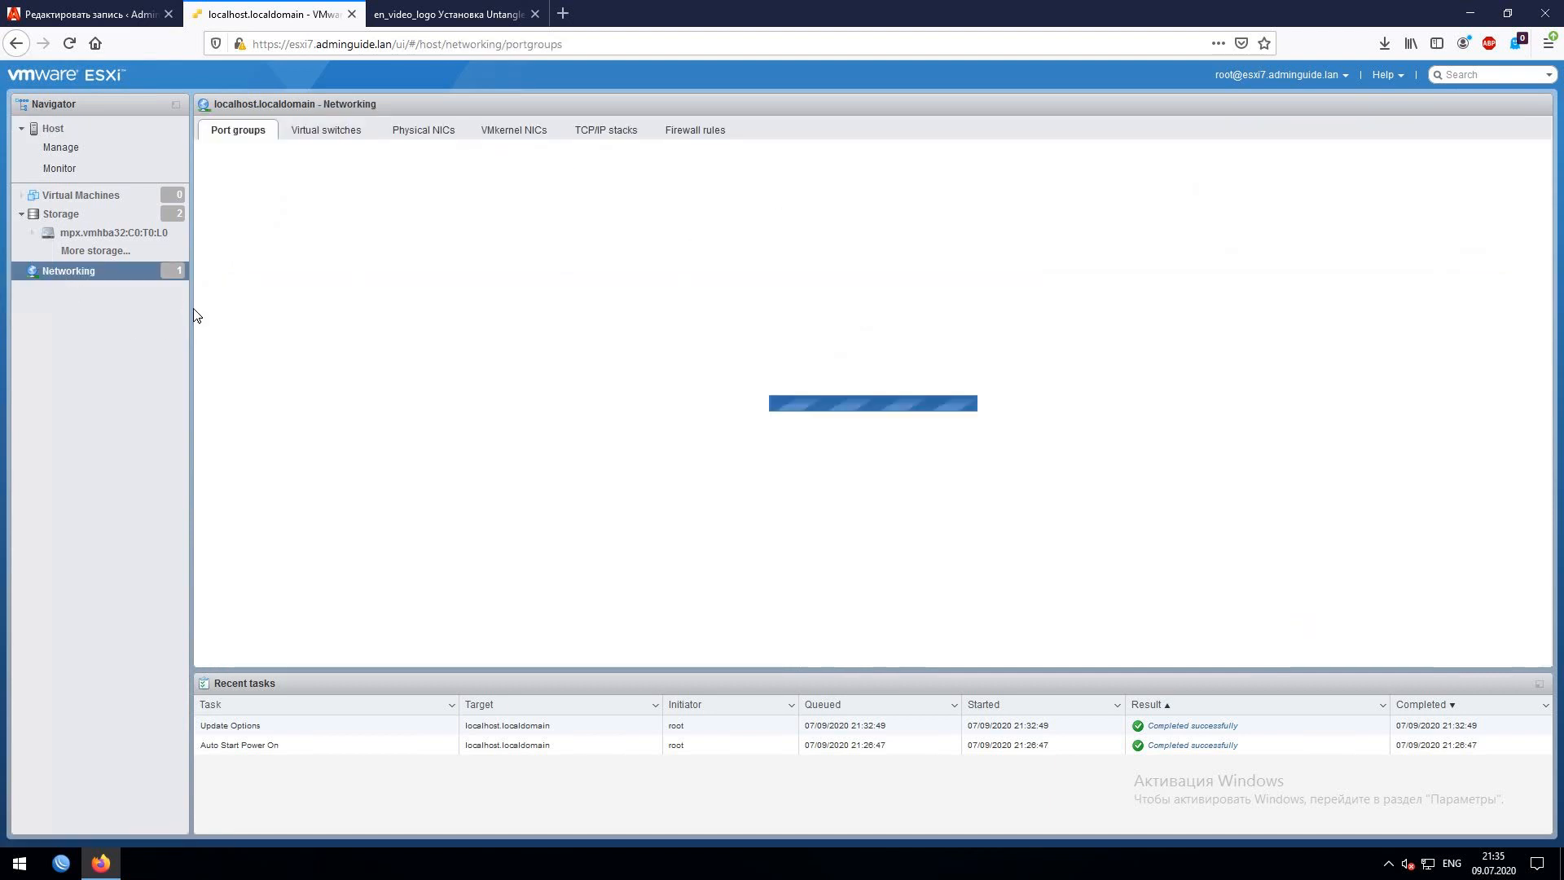
pyautogui.click(422, 135)
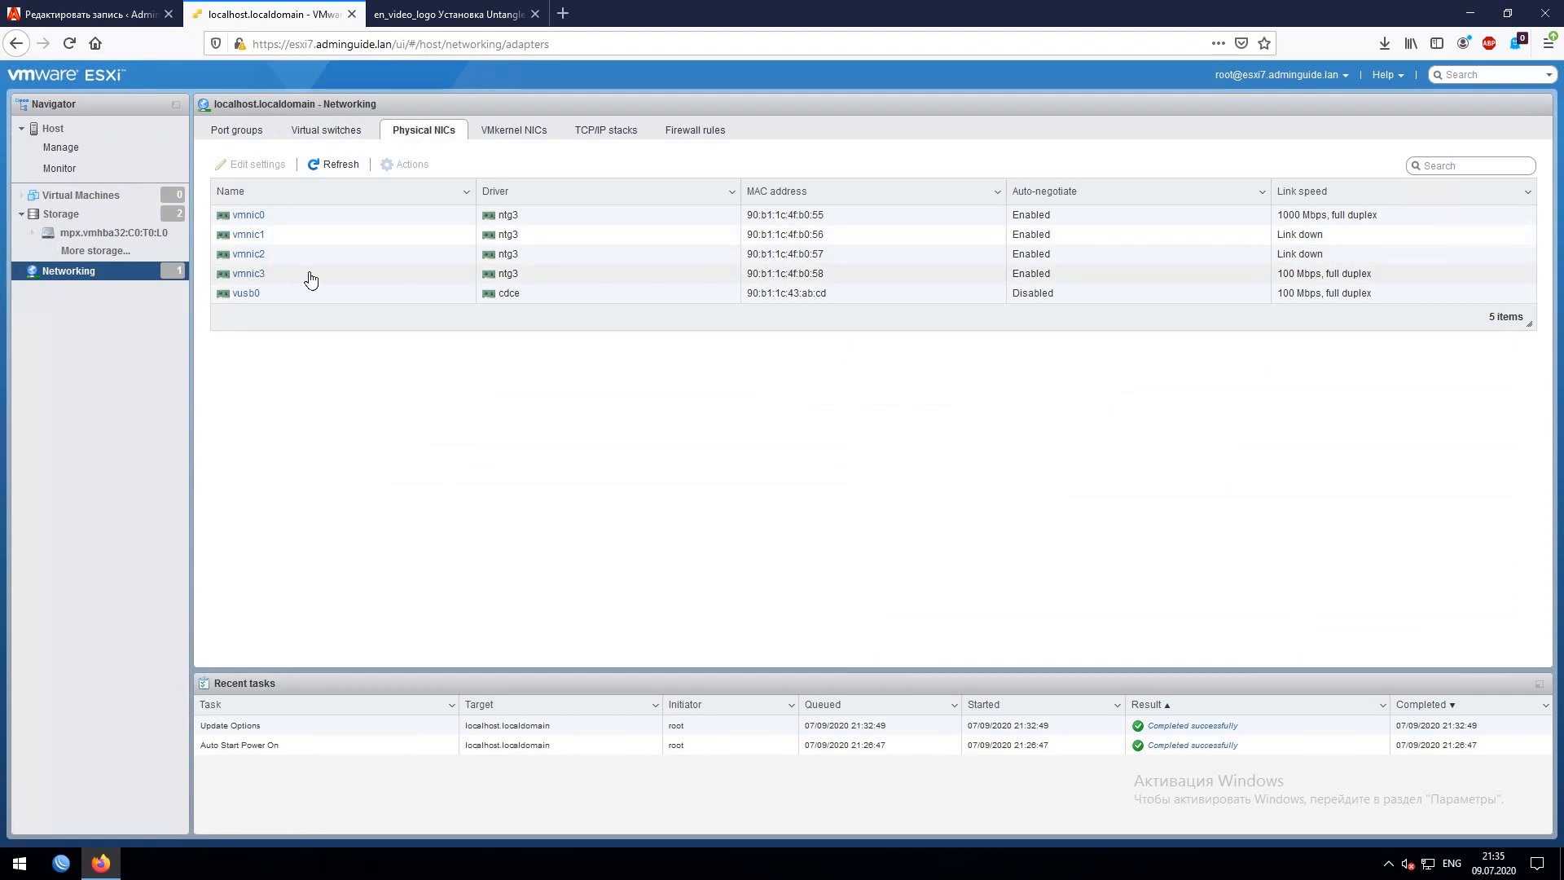
pyautogui.moveTo(301, 216); pyautogui.dragTo(229, 215)
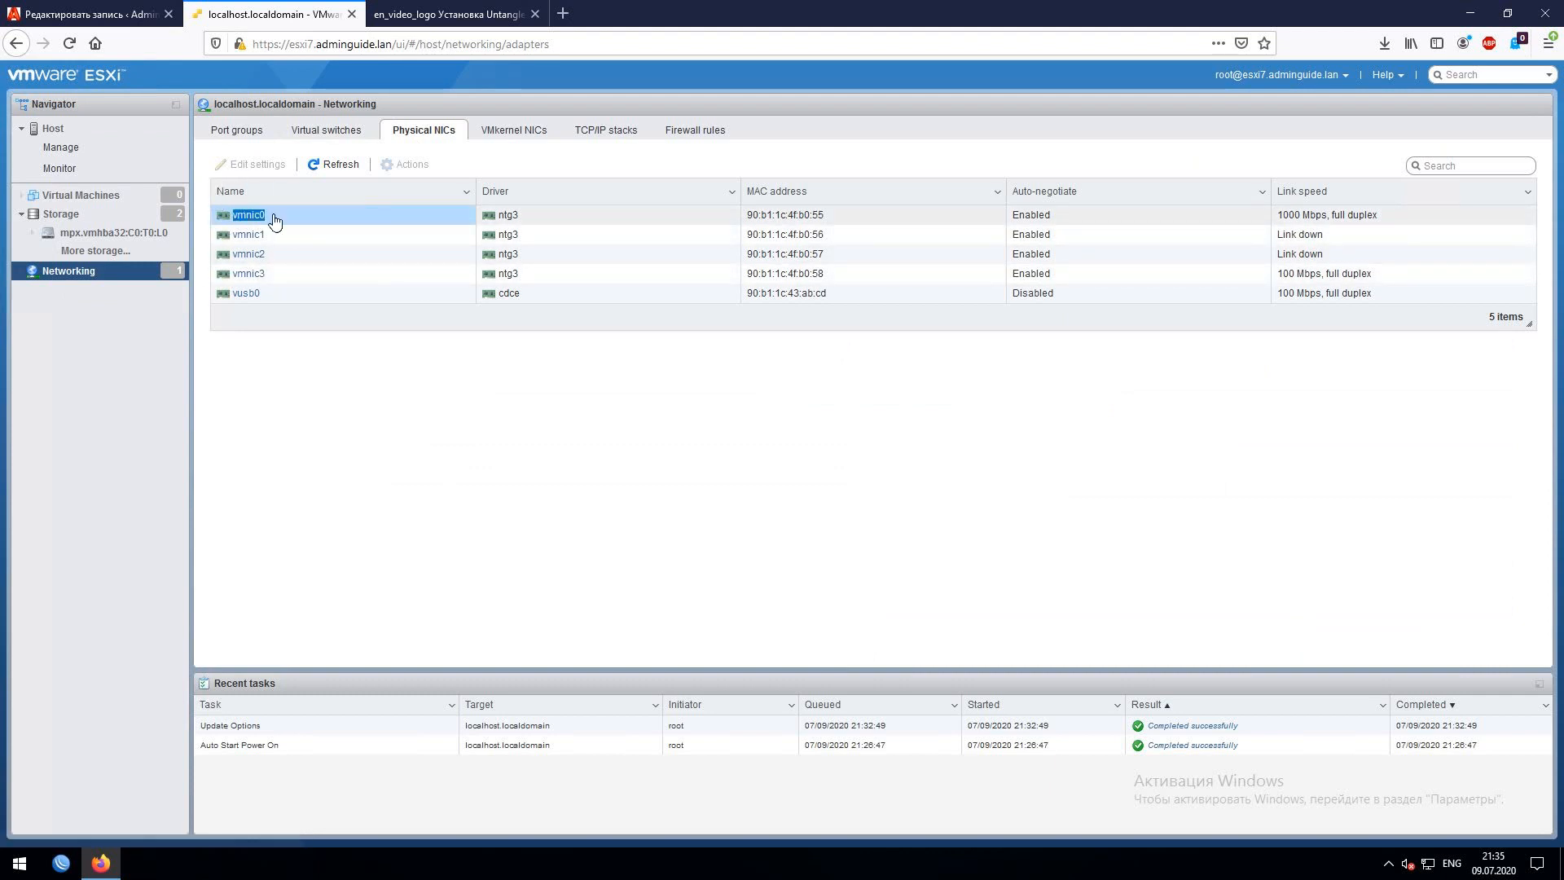
pyautogui.click(350, 217)
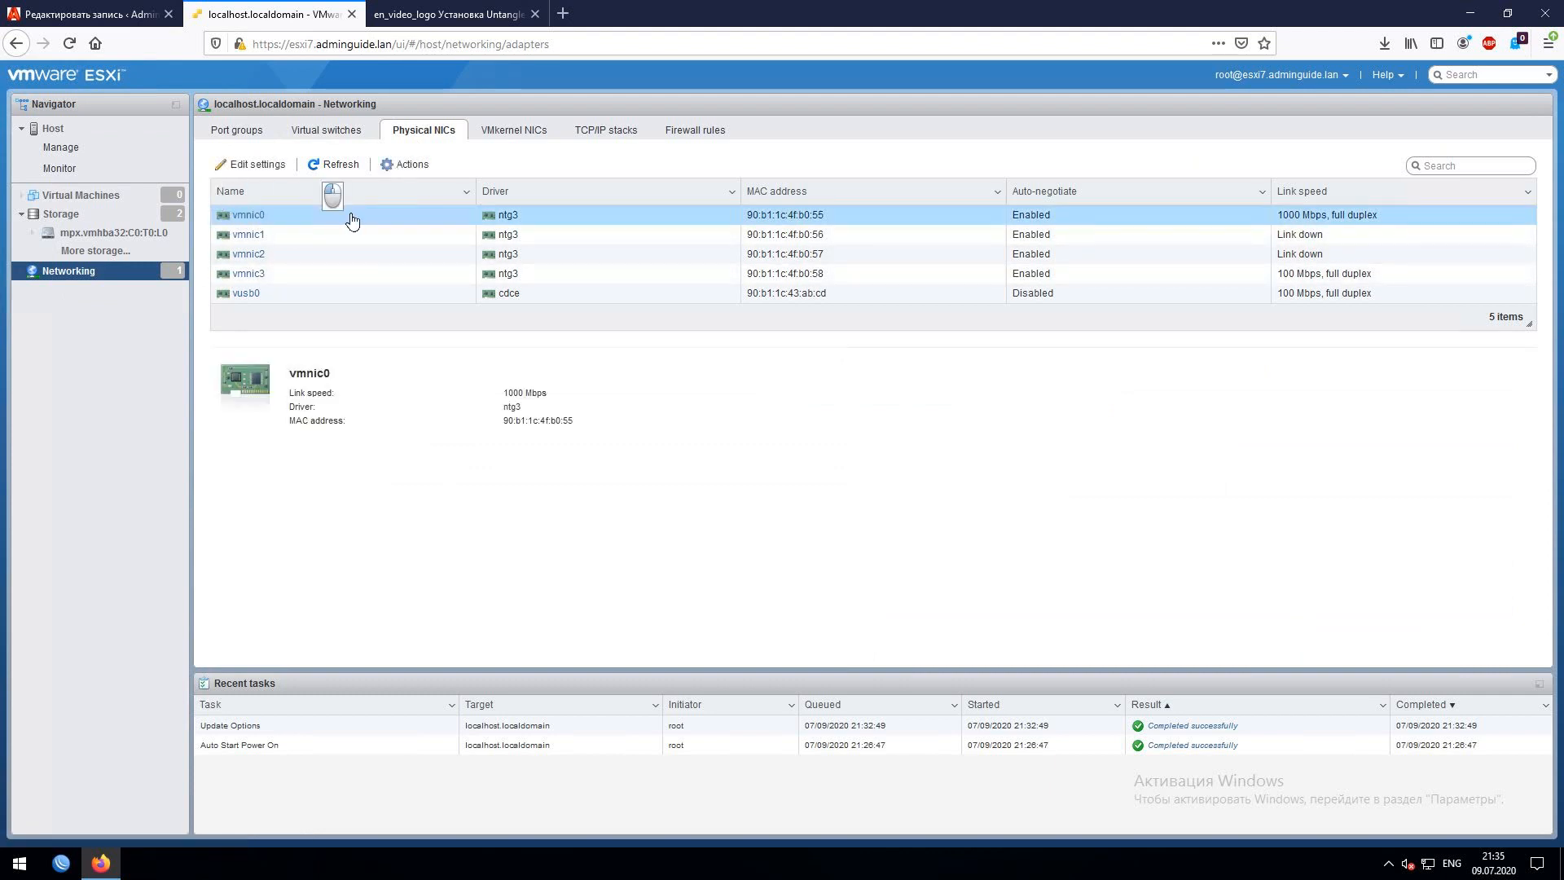
pyautogui.click(330, 132)
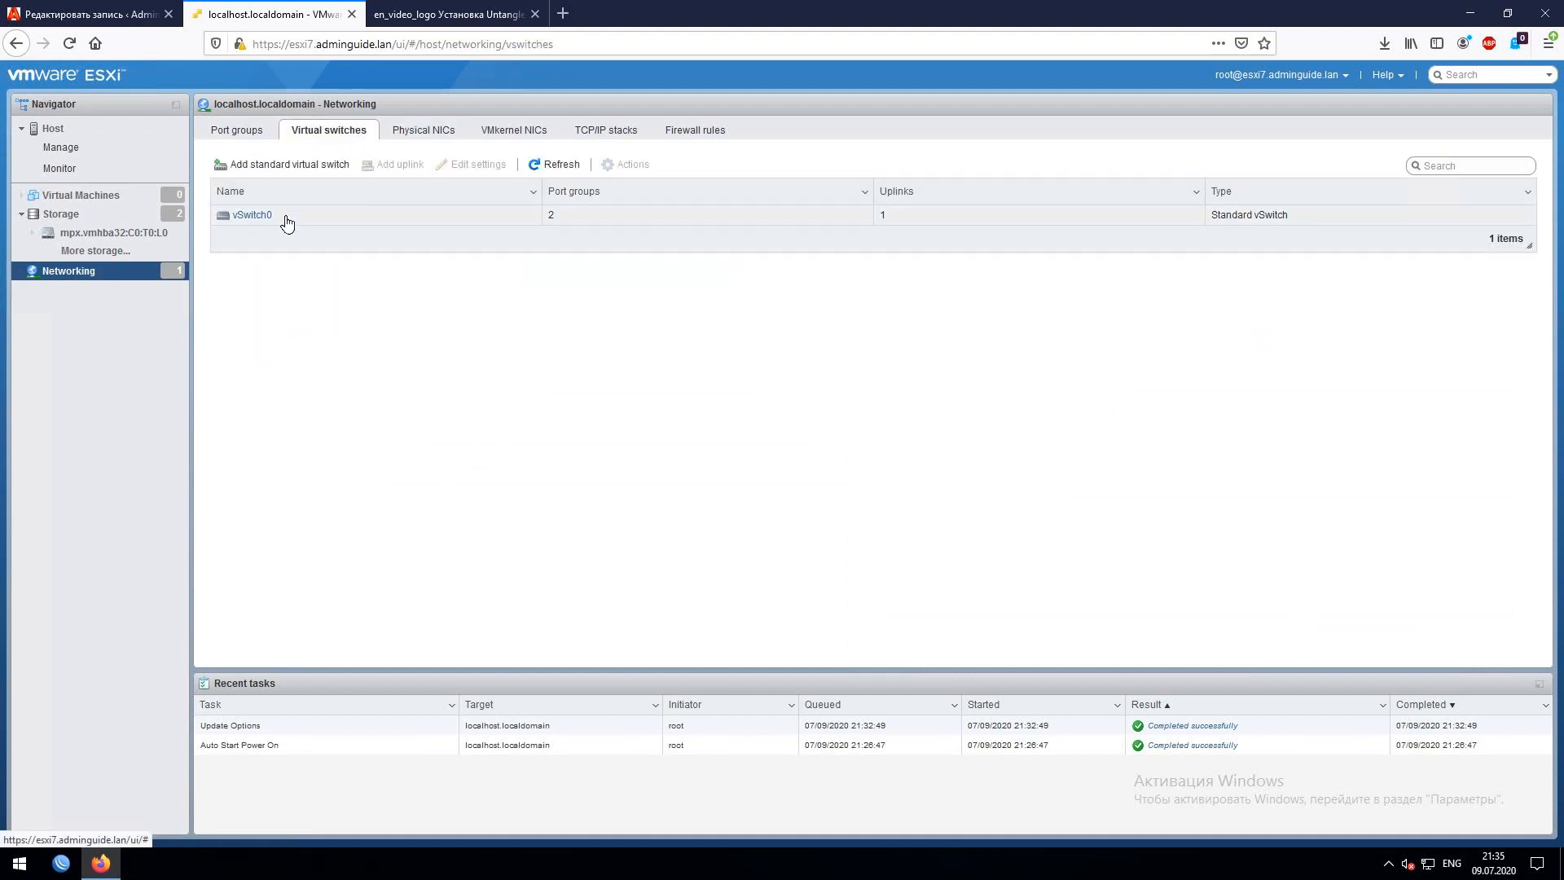
pyautogui.moveTo(283, 218); pyautogui.dragTo(229, 219)
pyautogui.click(267, 236)
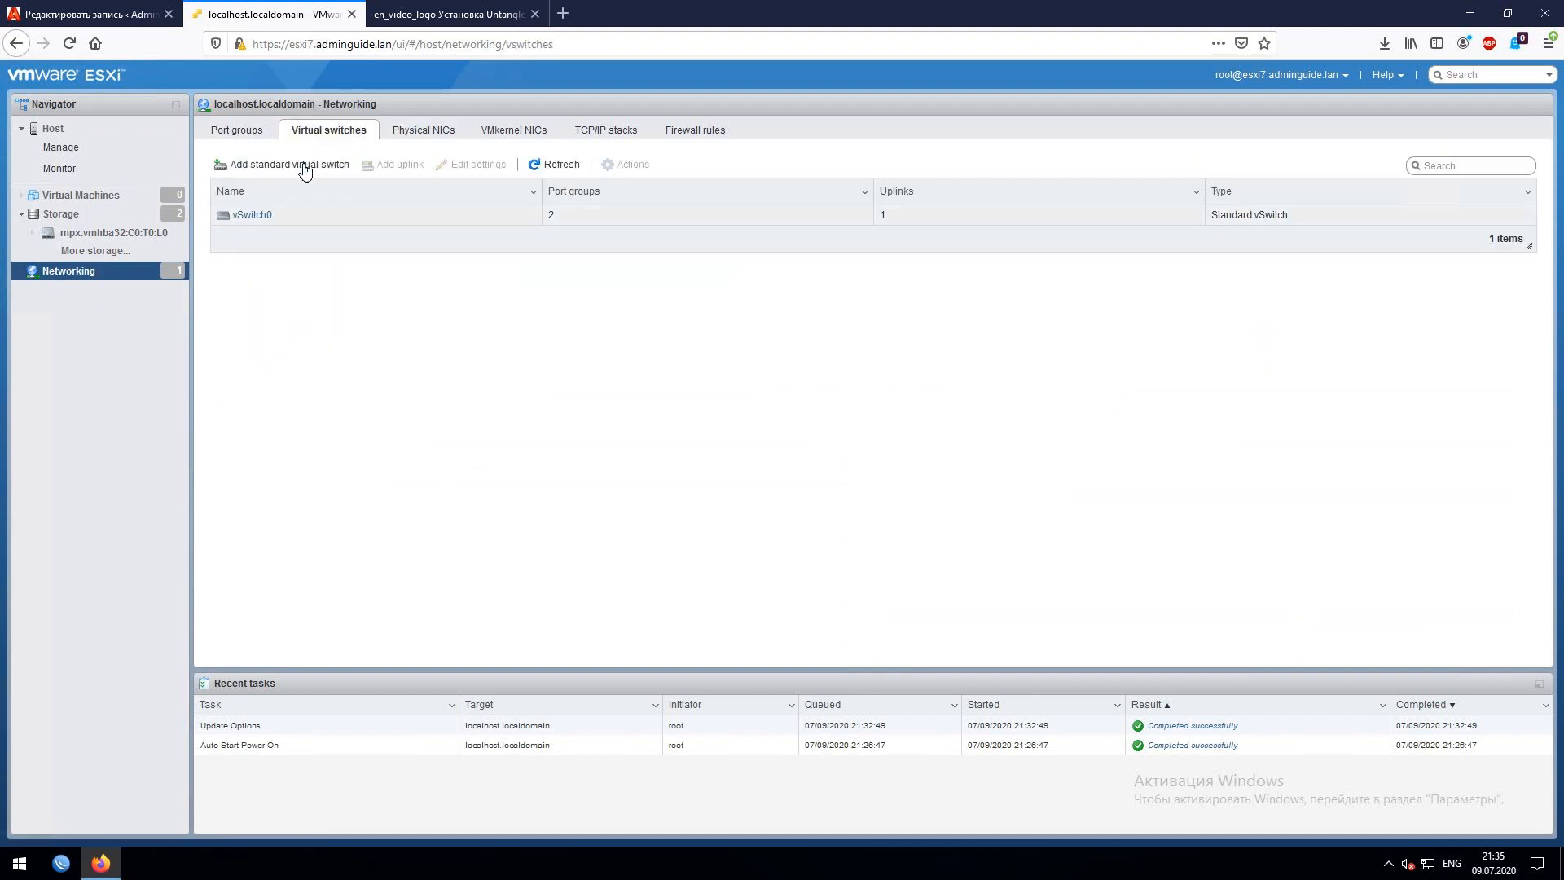
# - Inspect the VM Network port group, then return to the virtual switches list
pyautogui.click(249, 132)
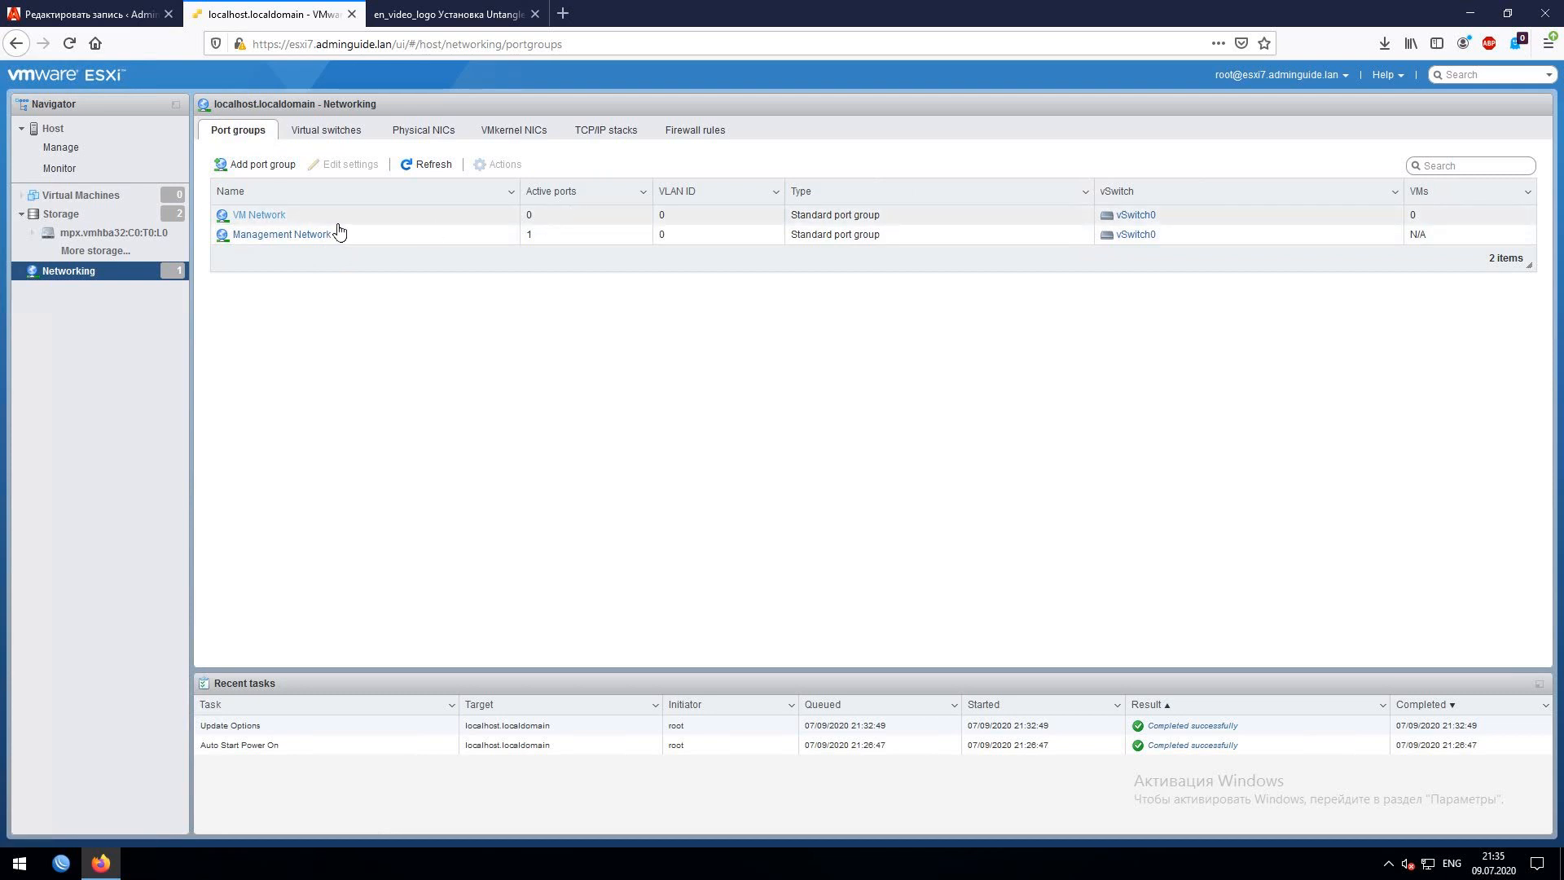
pyautogui.click(217, 219)
pyautogui.moveTo(201, 216); pyautogui.dragTo(233, 217)
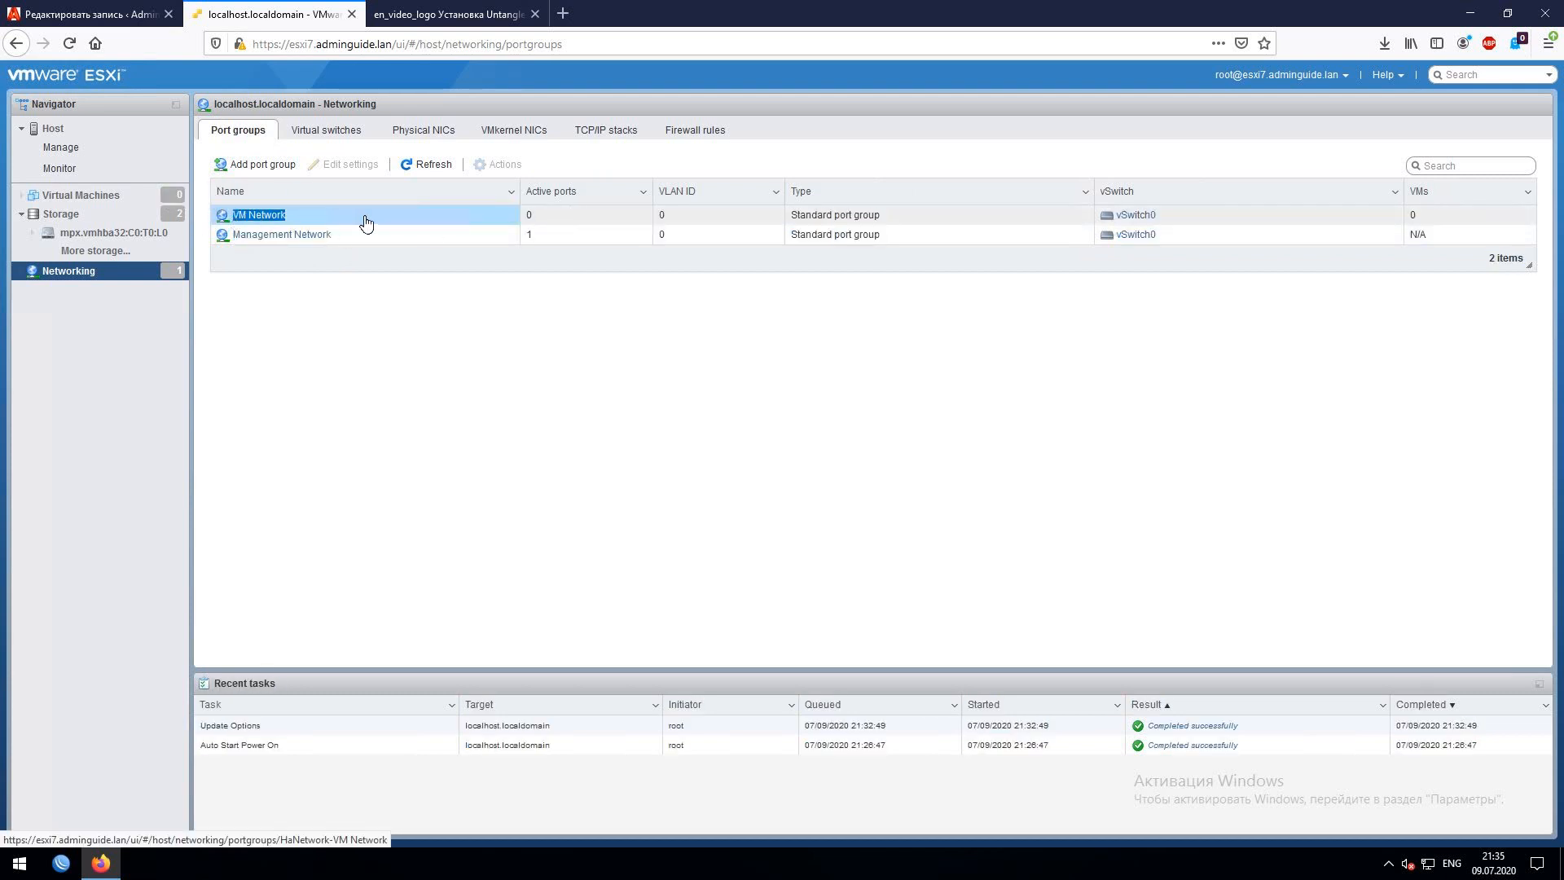
pyautogui.click(330, 133)
pyautogui.moveTo(325, 224); pyautogui.dragTo(339, 163)
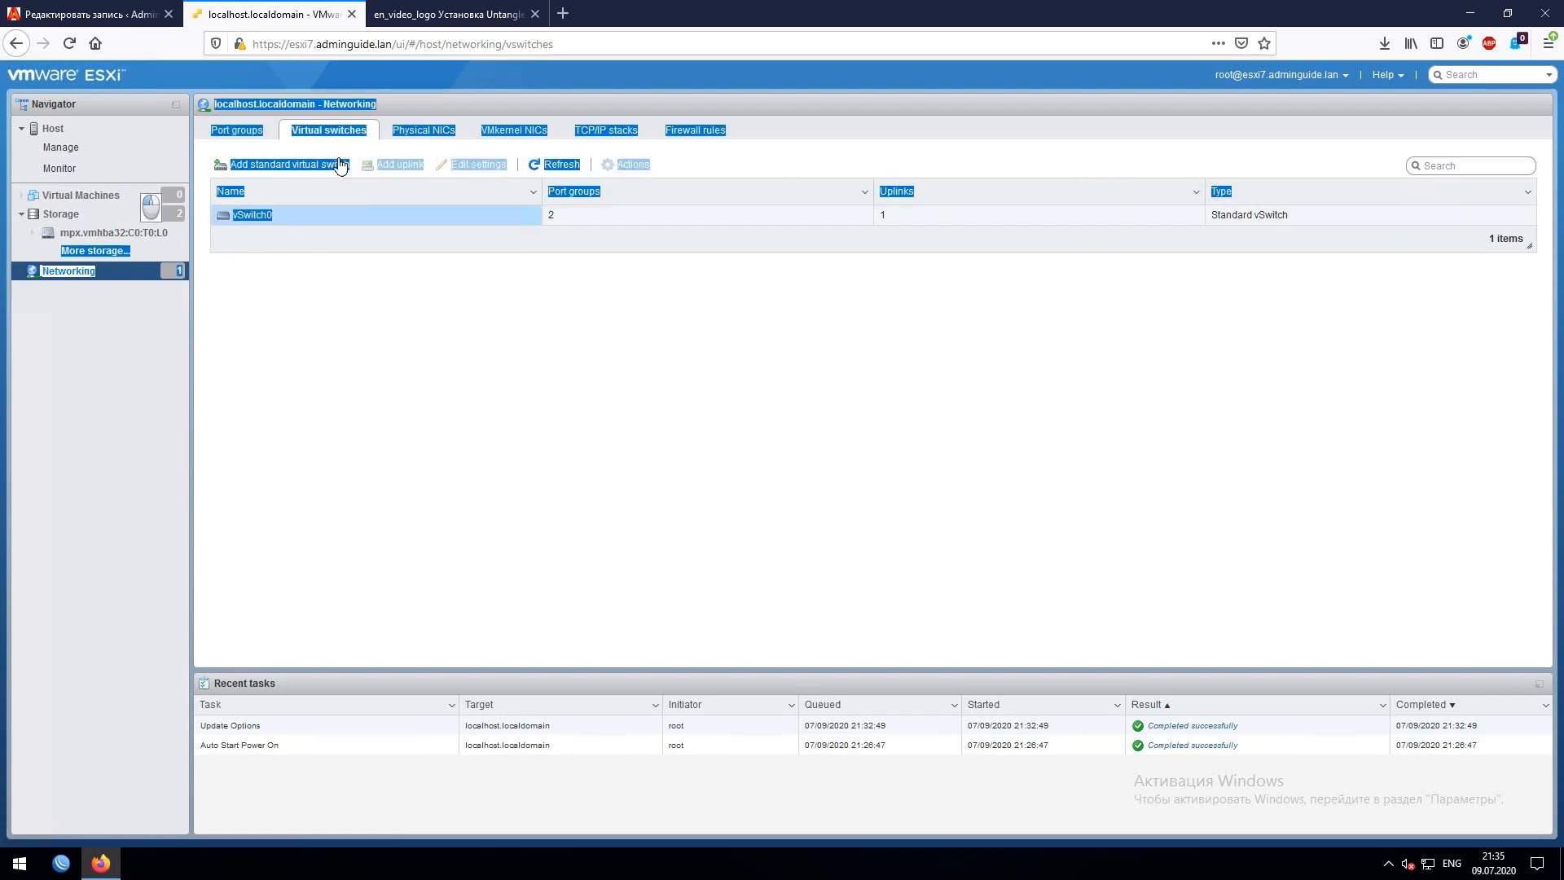
pyautogui.click(454, 290)
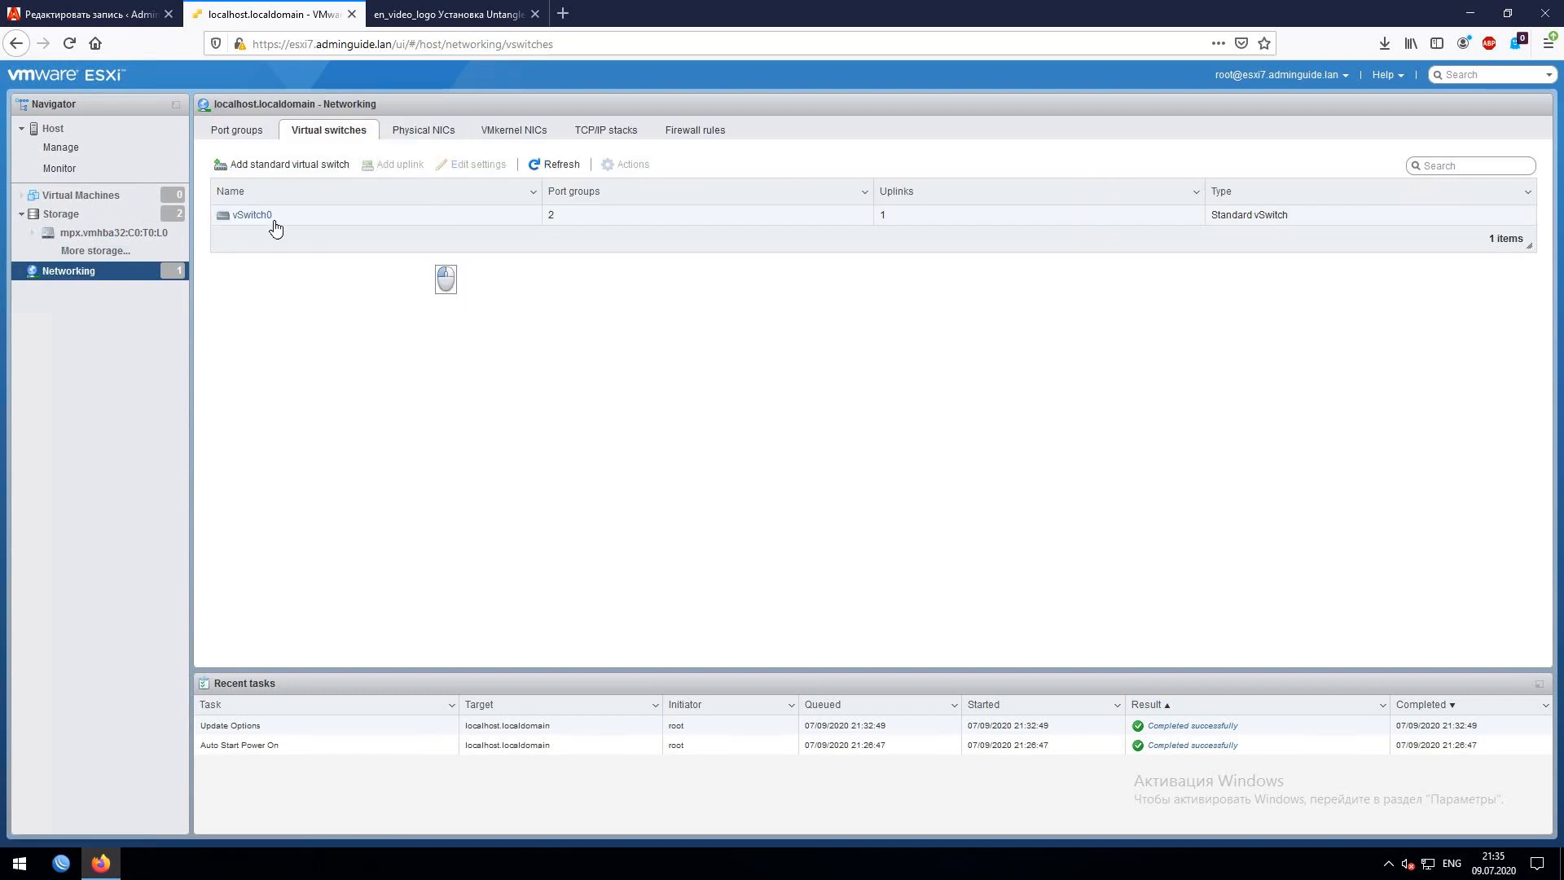
# - Check the vmnic3 adapter and its available actions, ending on the virtual switches list
pyautogui.click(431, 134)
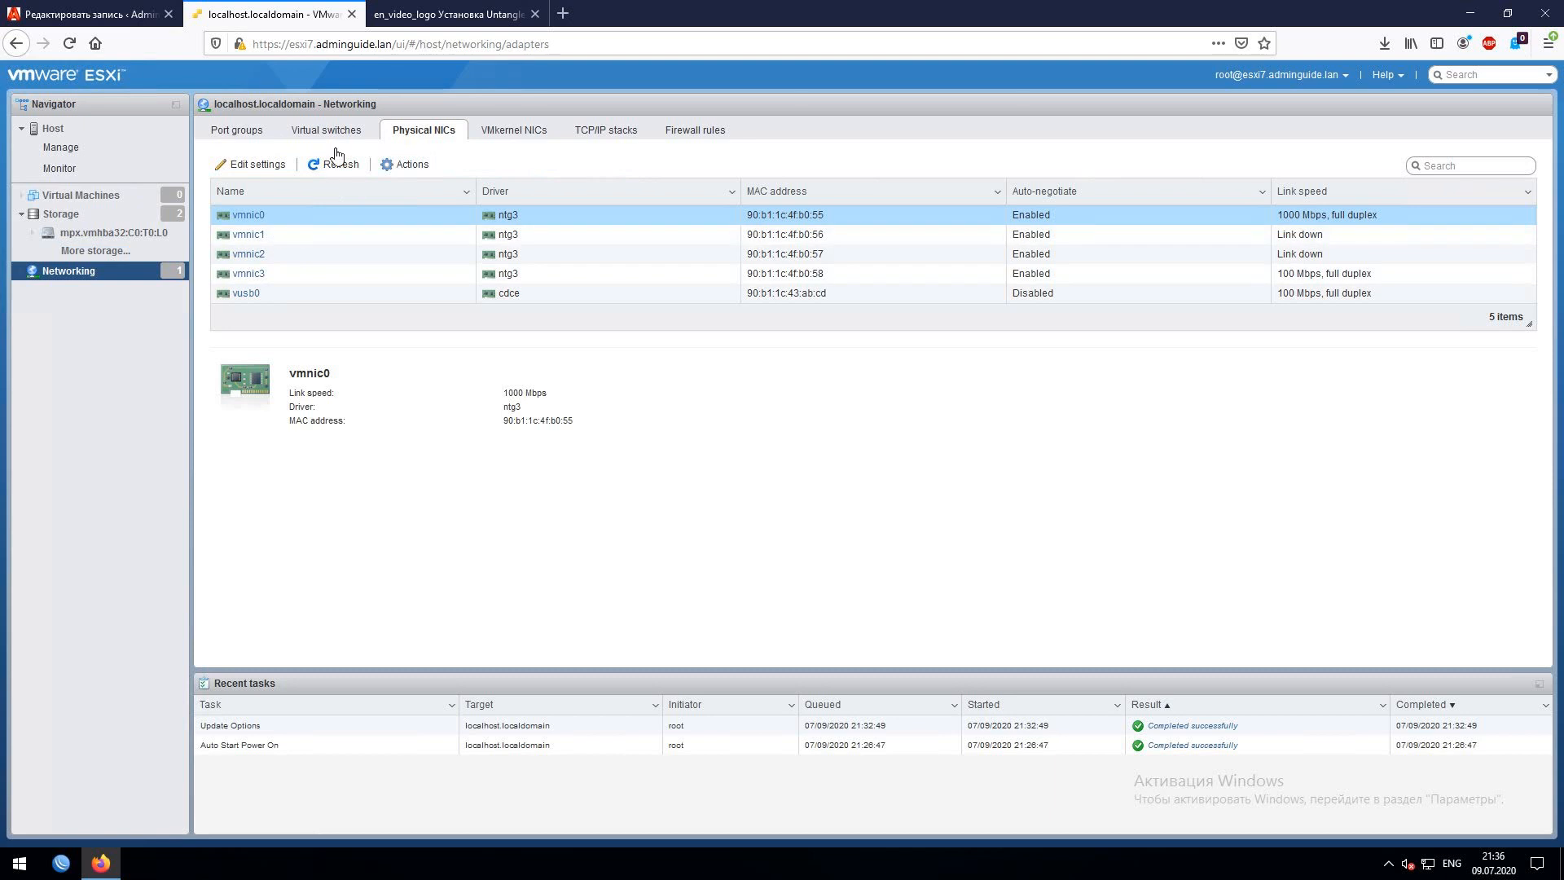
pyautogui.moveTo(277, 273); pyautogui.dragTo(230, 274)
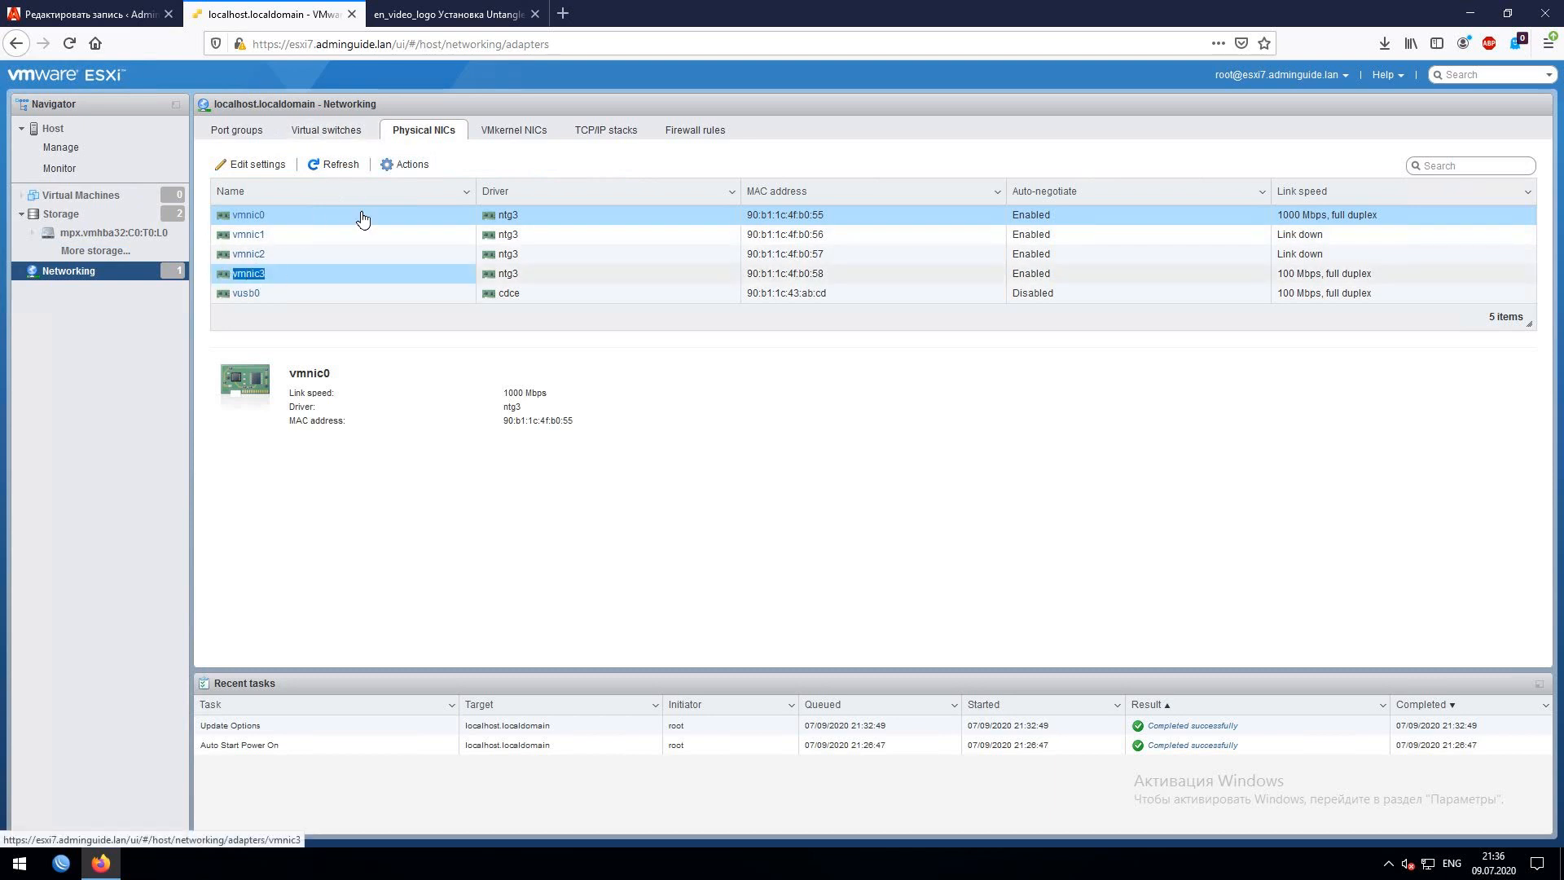
pyautogui.click(414, 167)
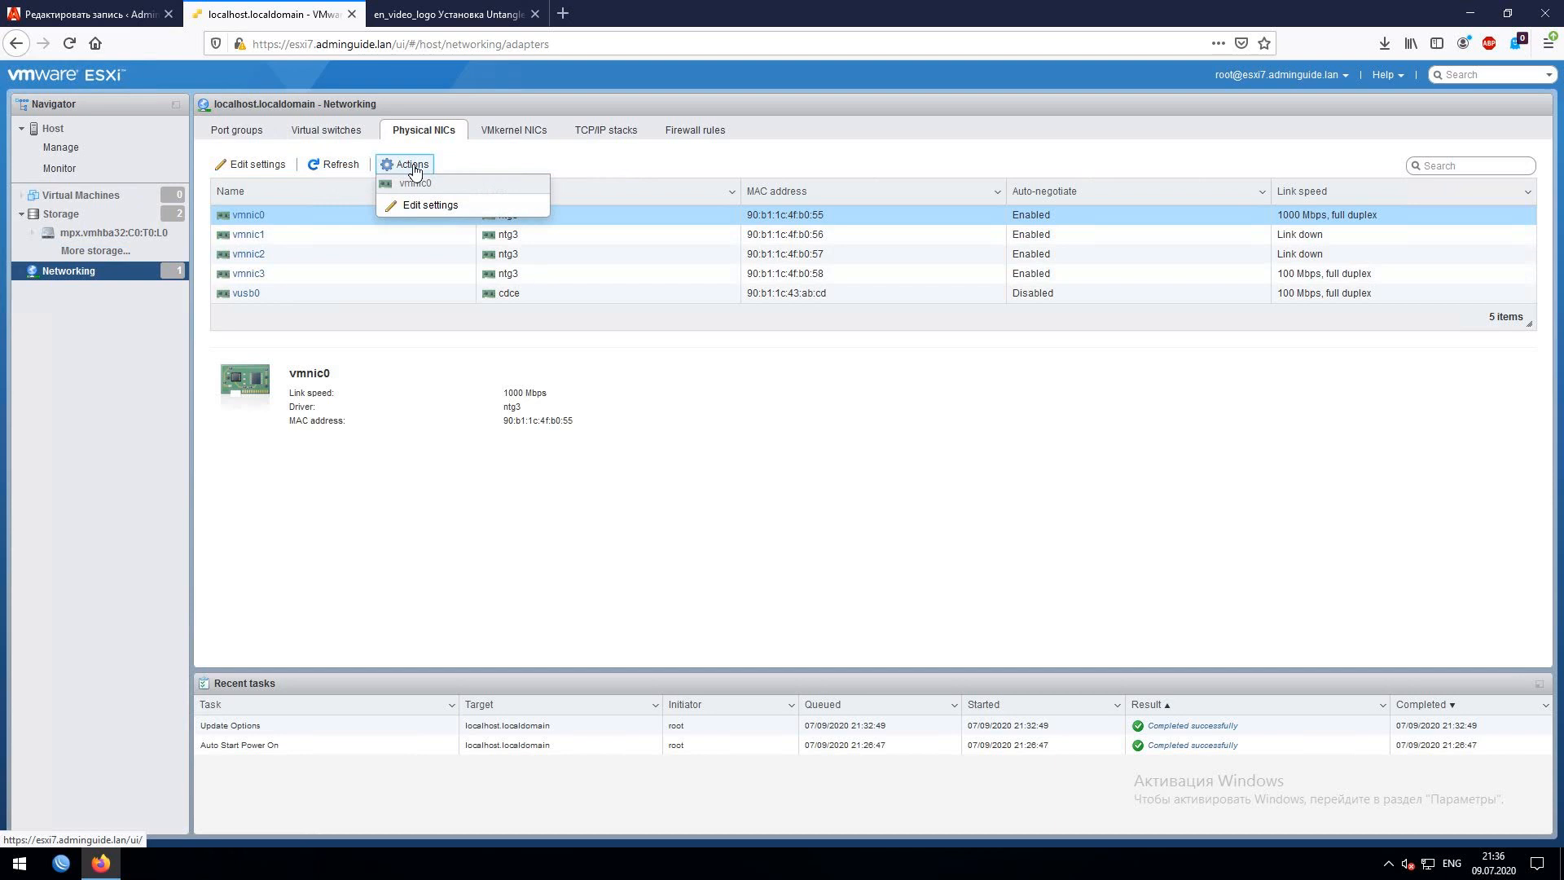
pyautogui.click(326, 130)
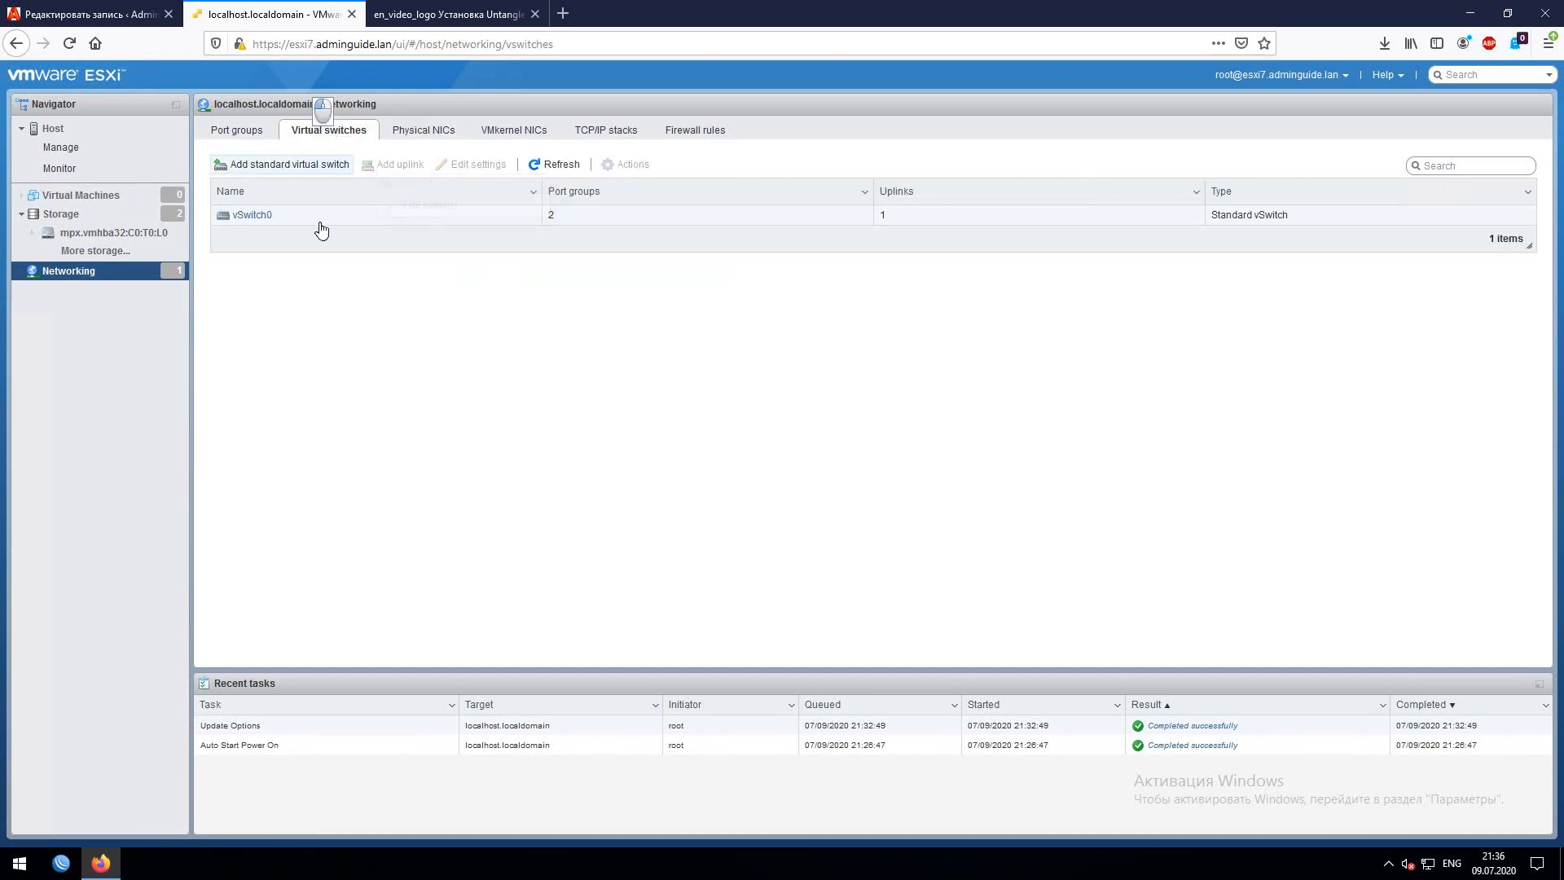
# - Create standard virtual switch vSwitch3 with vmnic3 as its uplink
pyautogui.click(282, 168)
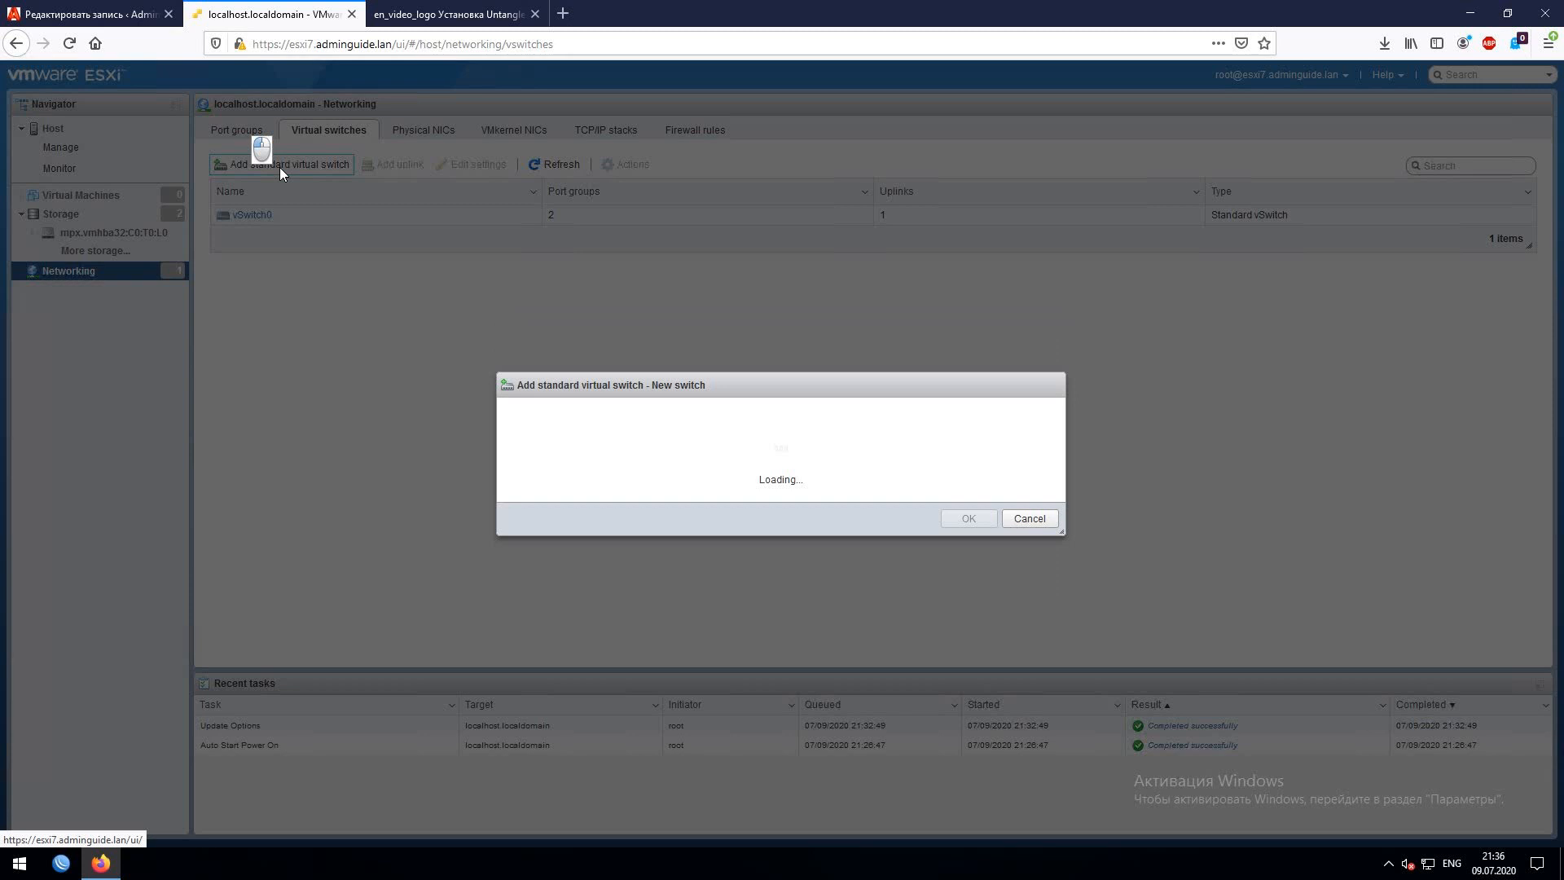
pyautogui.moveTo(762, 395); pyautogui.dragTo(468, 387)
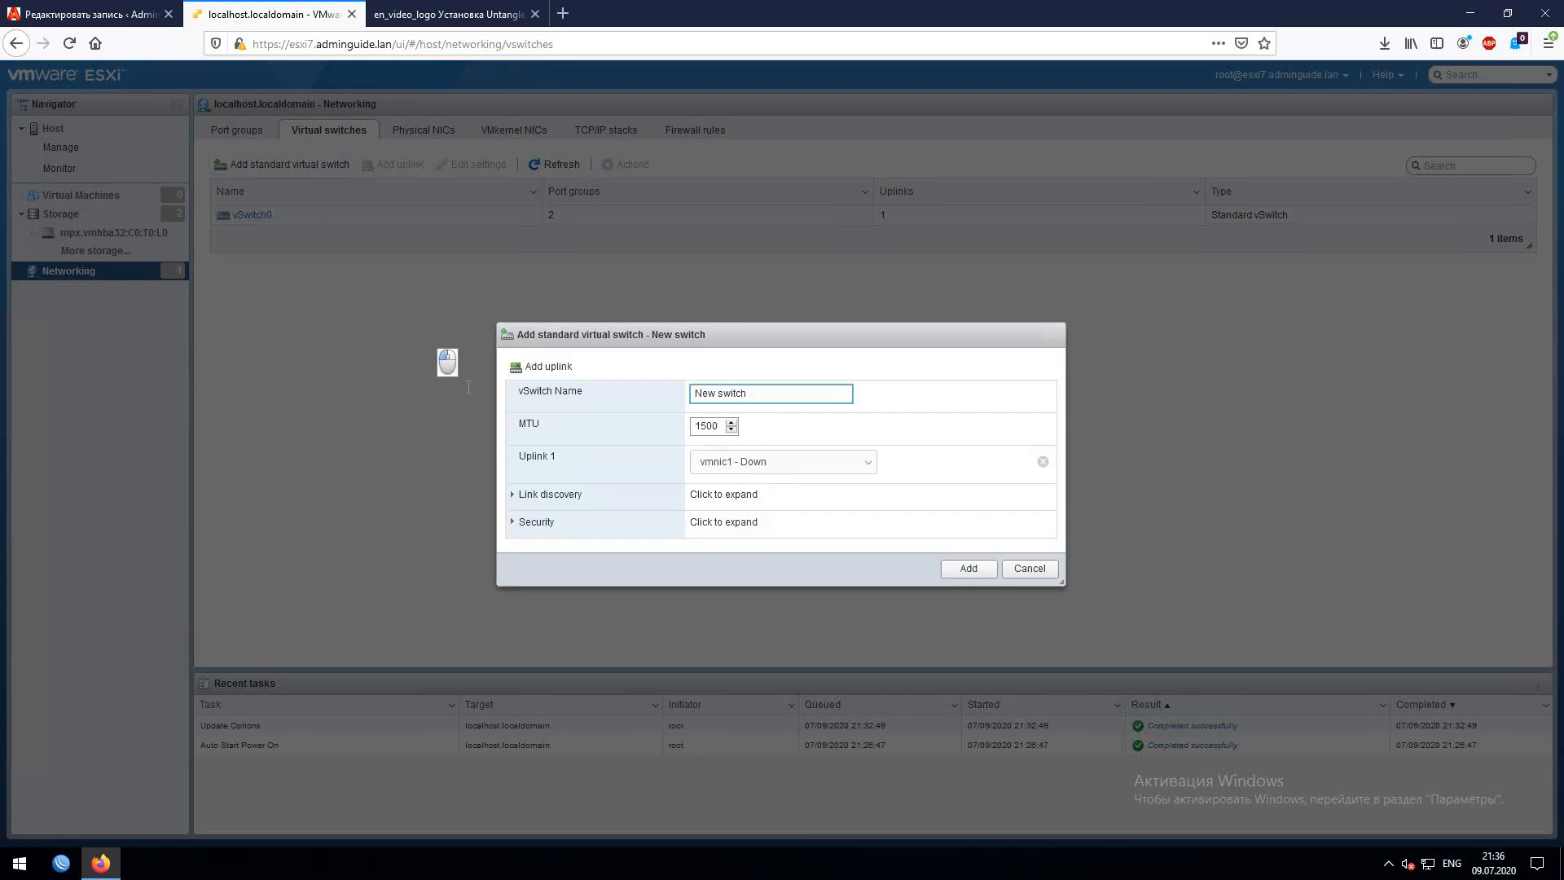
pyautogui.hotkey('ctrl', 'a')
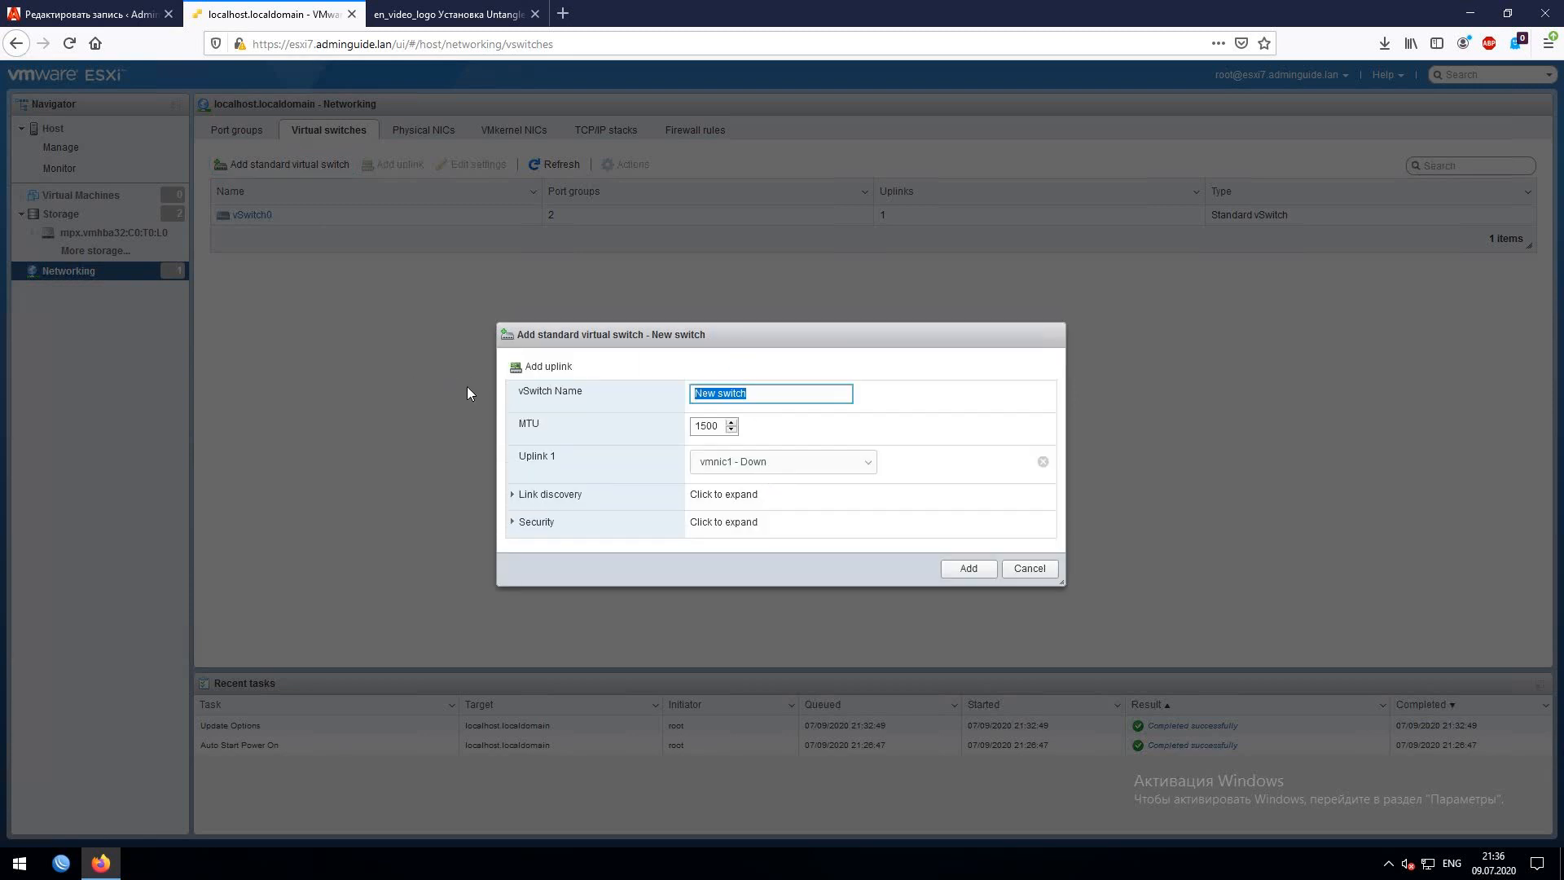
pyautogui.write('vSwitch')
pyautogui.click(810, 475)
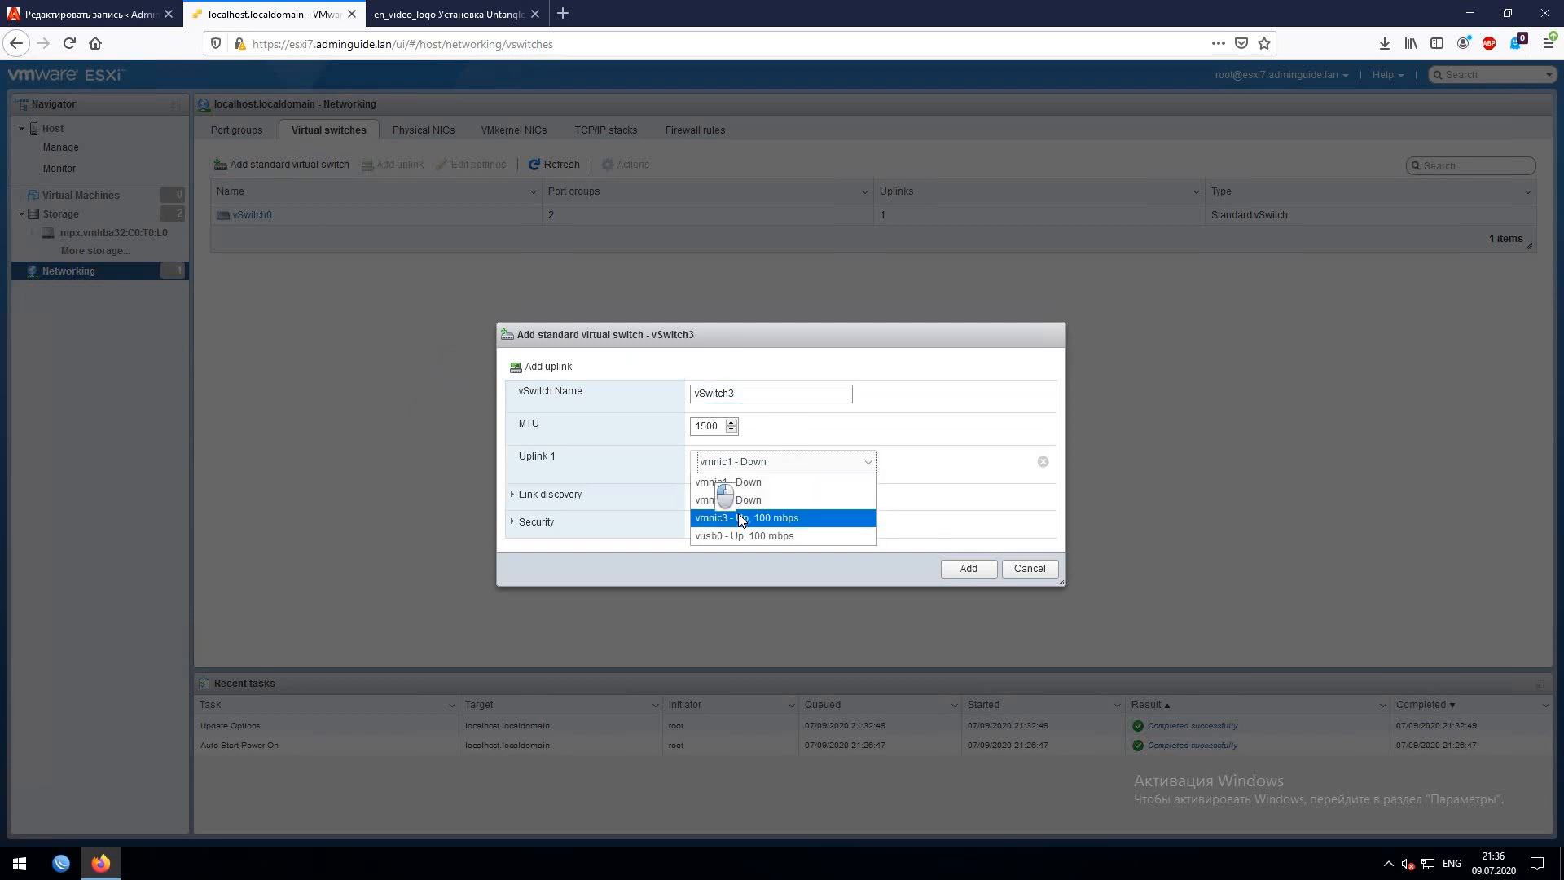
pyautogui.click(740, 518)
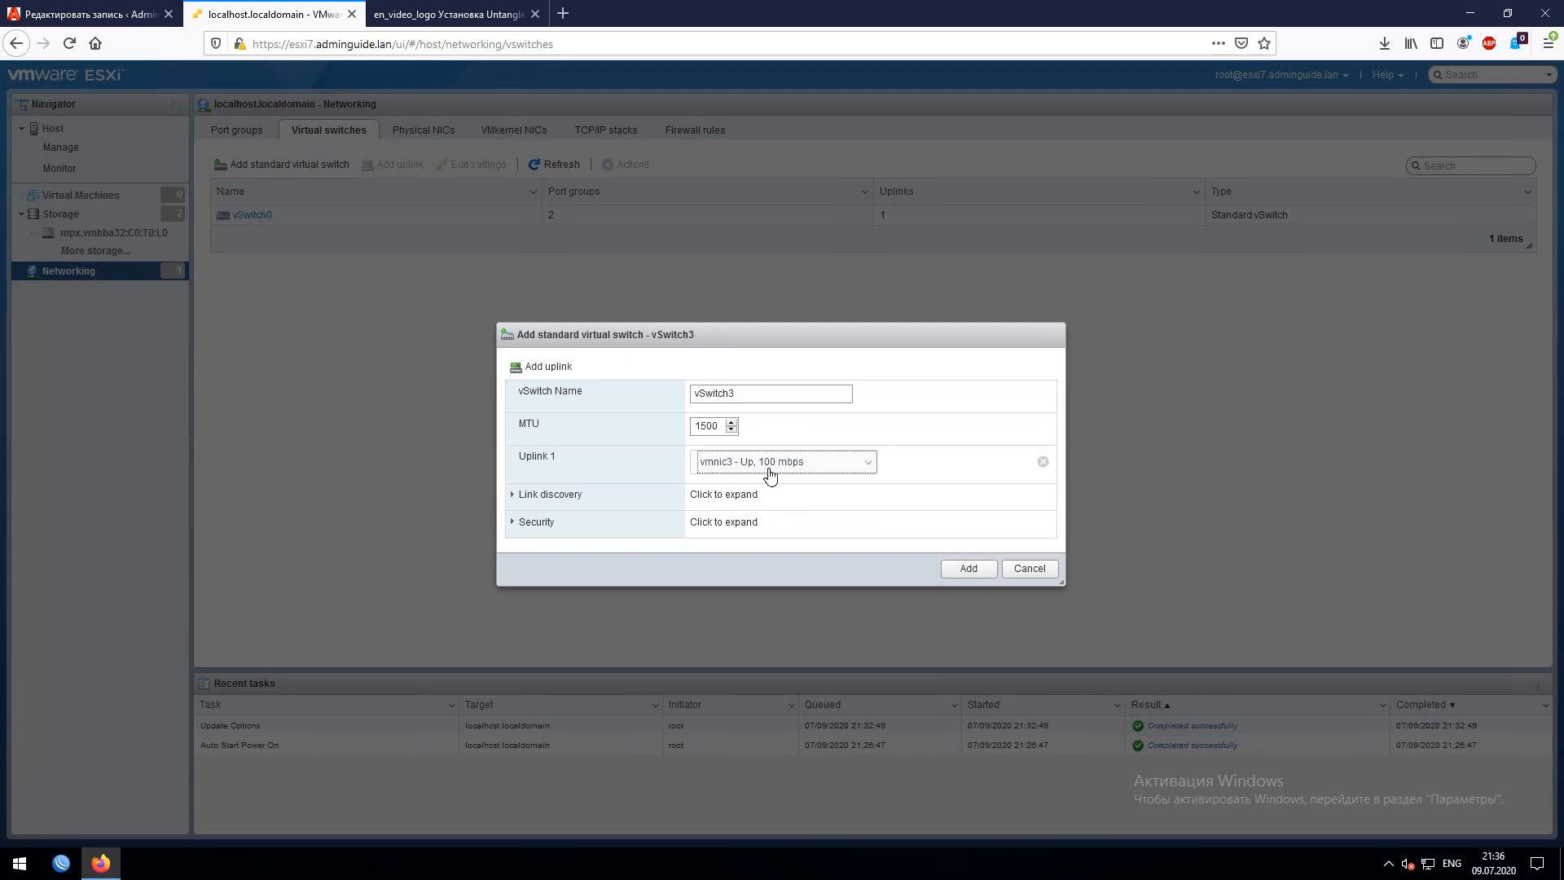
pyautogui.click(964, 572)
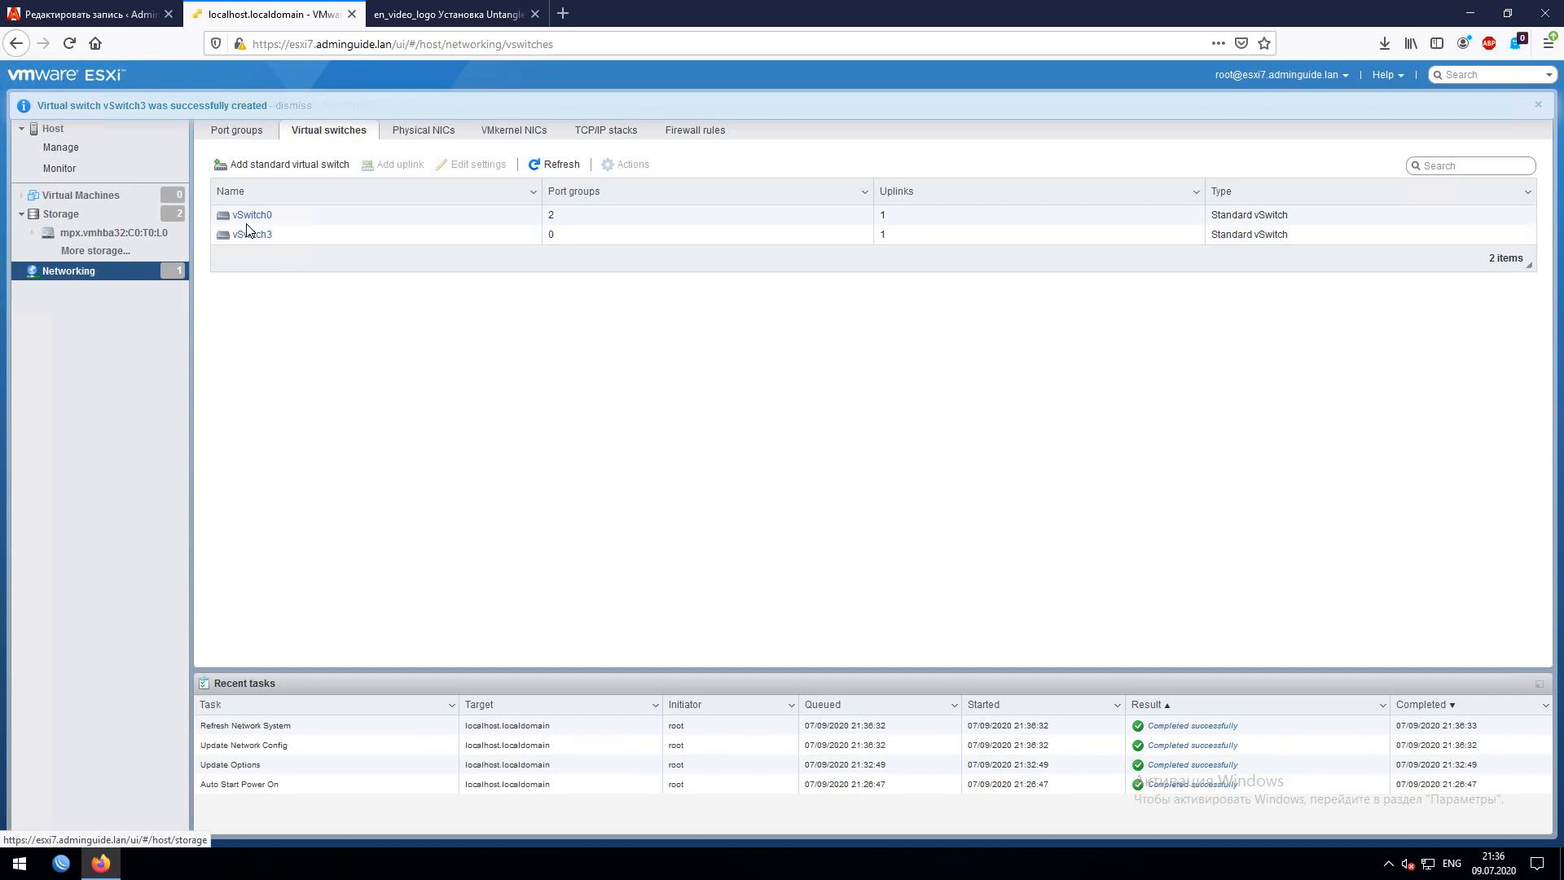
# - Create a standard switch named 'LAN - Testing Grounds' with vmnic1 as uplink
pyautogui.click(301, 167)
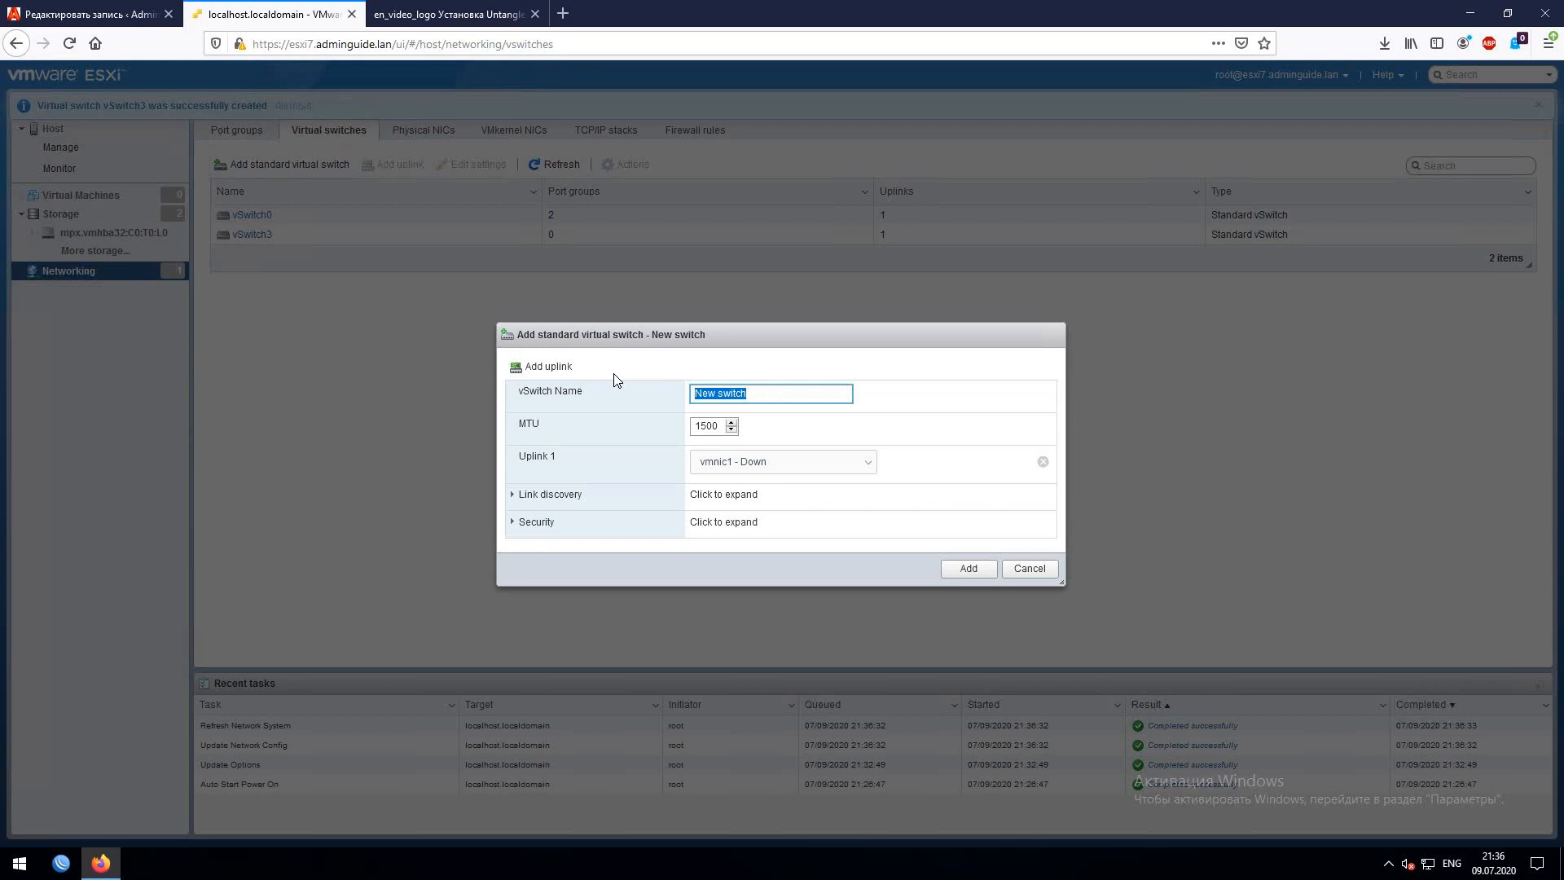
pyautogui.write('LAN')
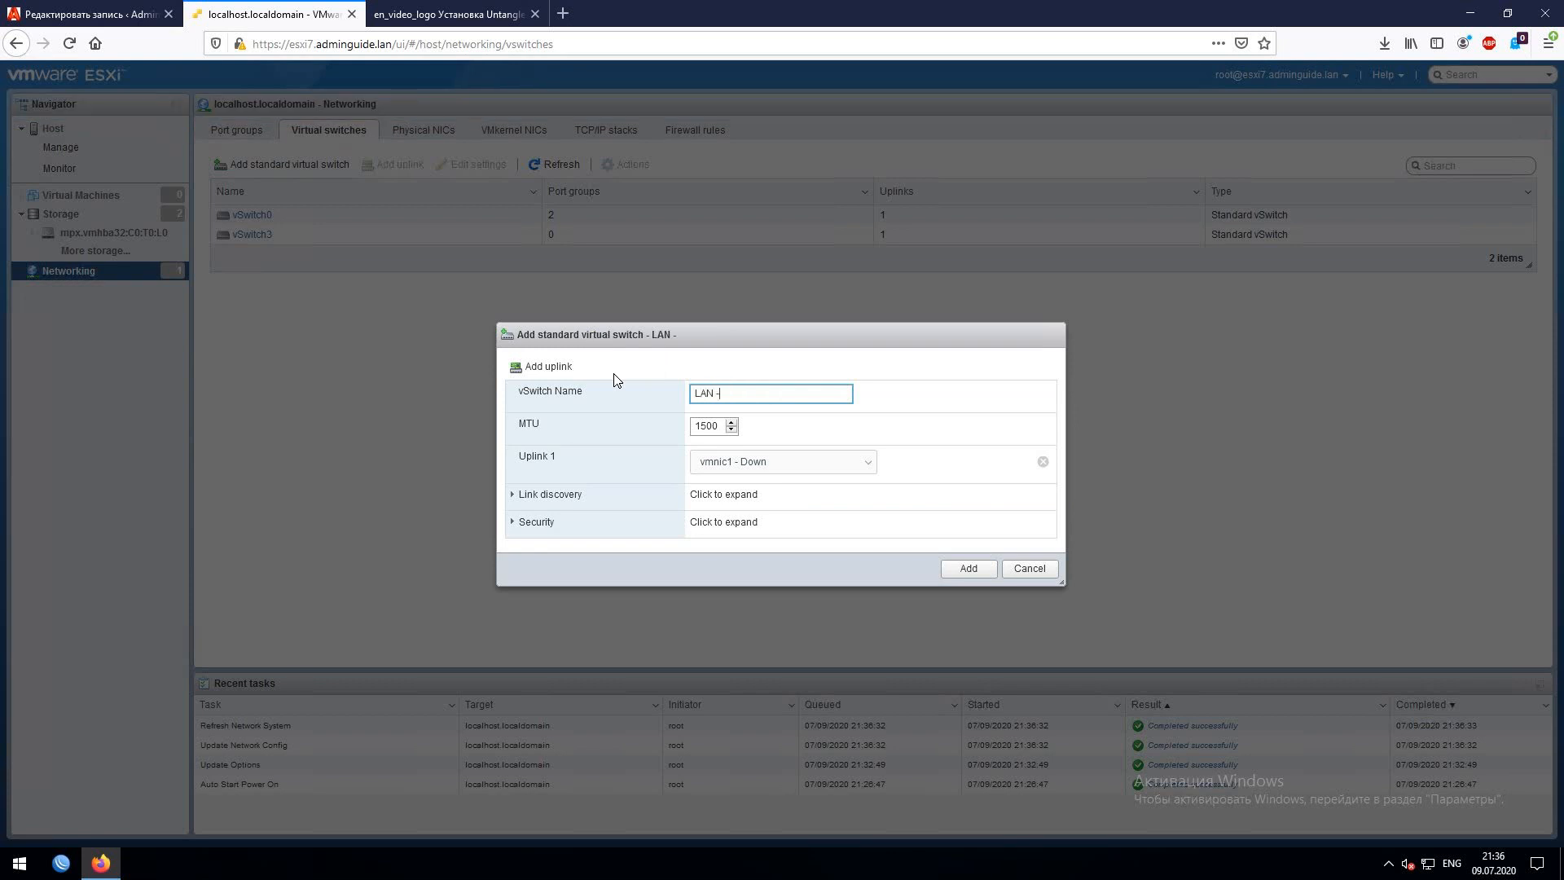
pyautogui.write(' - Testing Grounds')
pyautogui.click(778, 463)
pyautogui.click(757, 483)
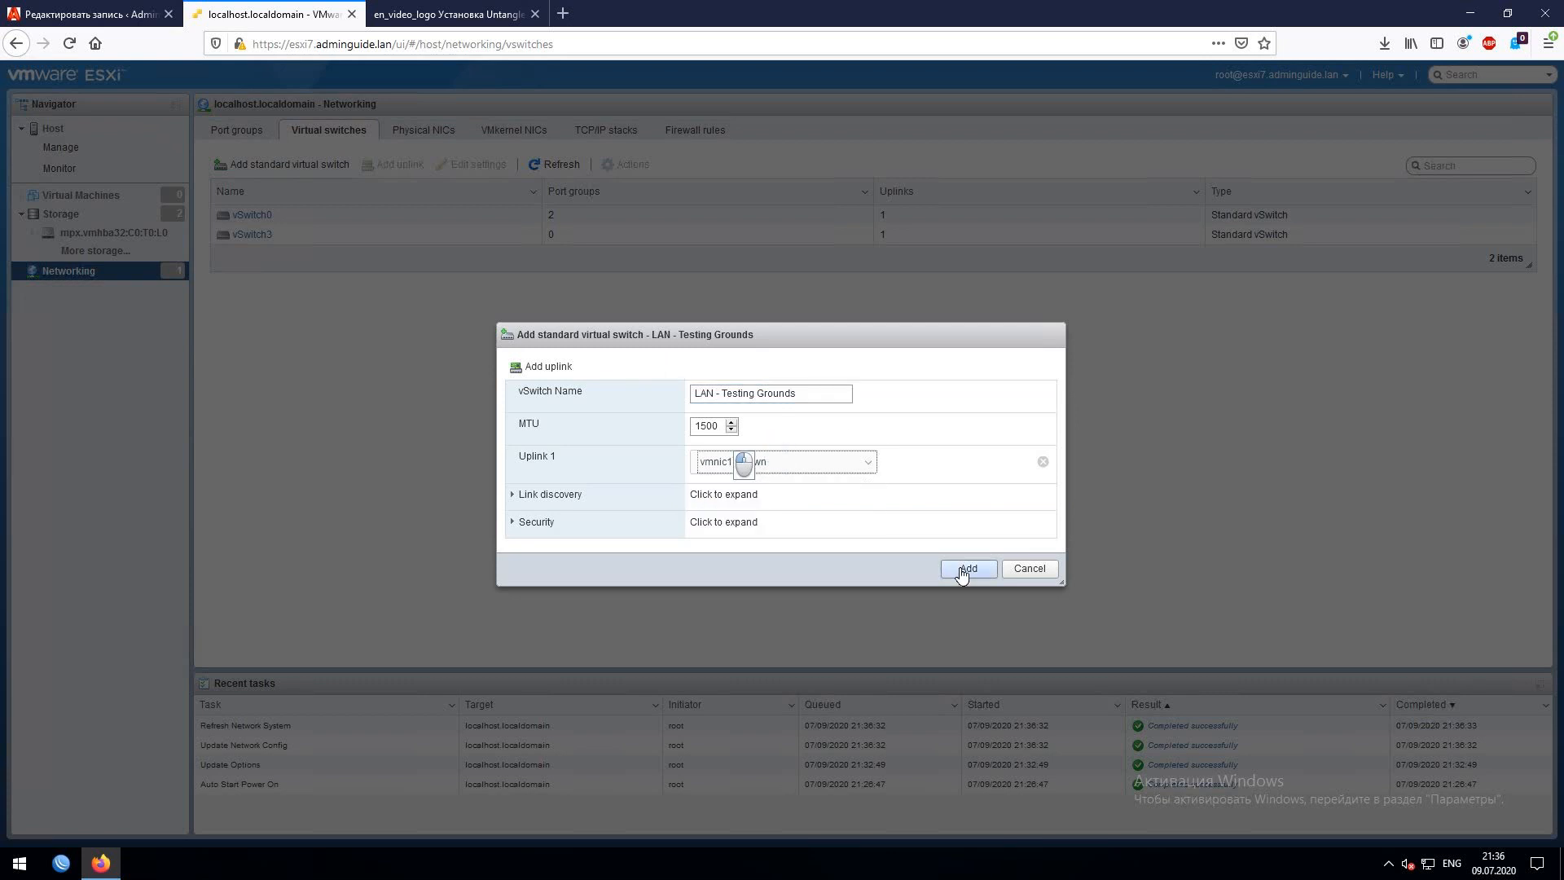
pyautogui.click(965, 568)
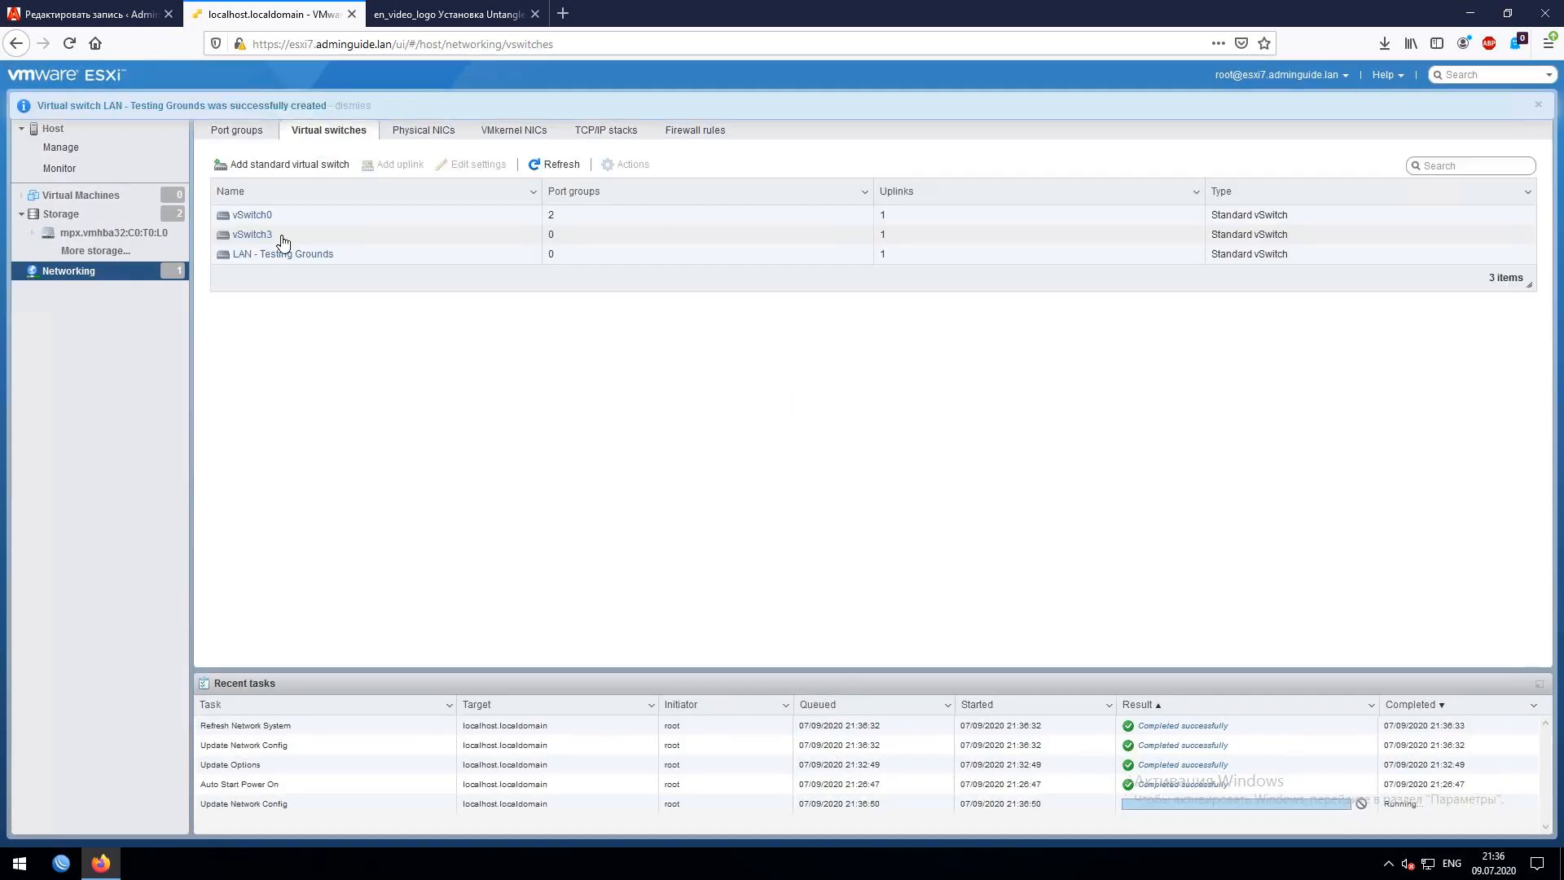
# - Remove the 'LAN - Testing Grounds' virtual switch
pyautogui.click(458, 254)
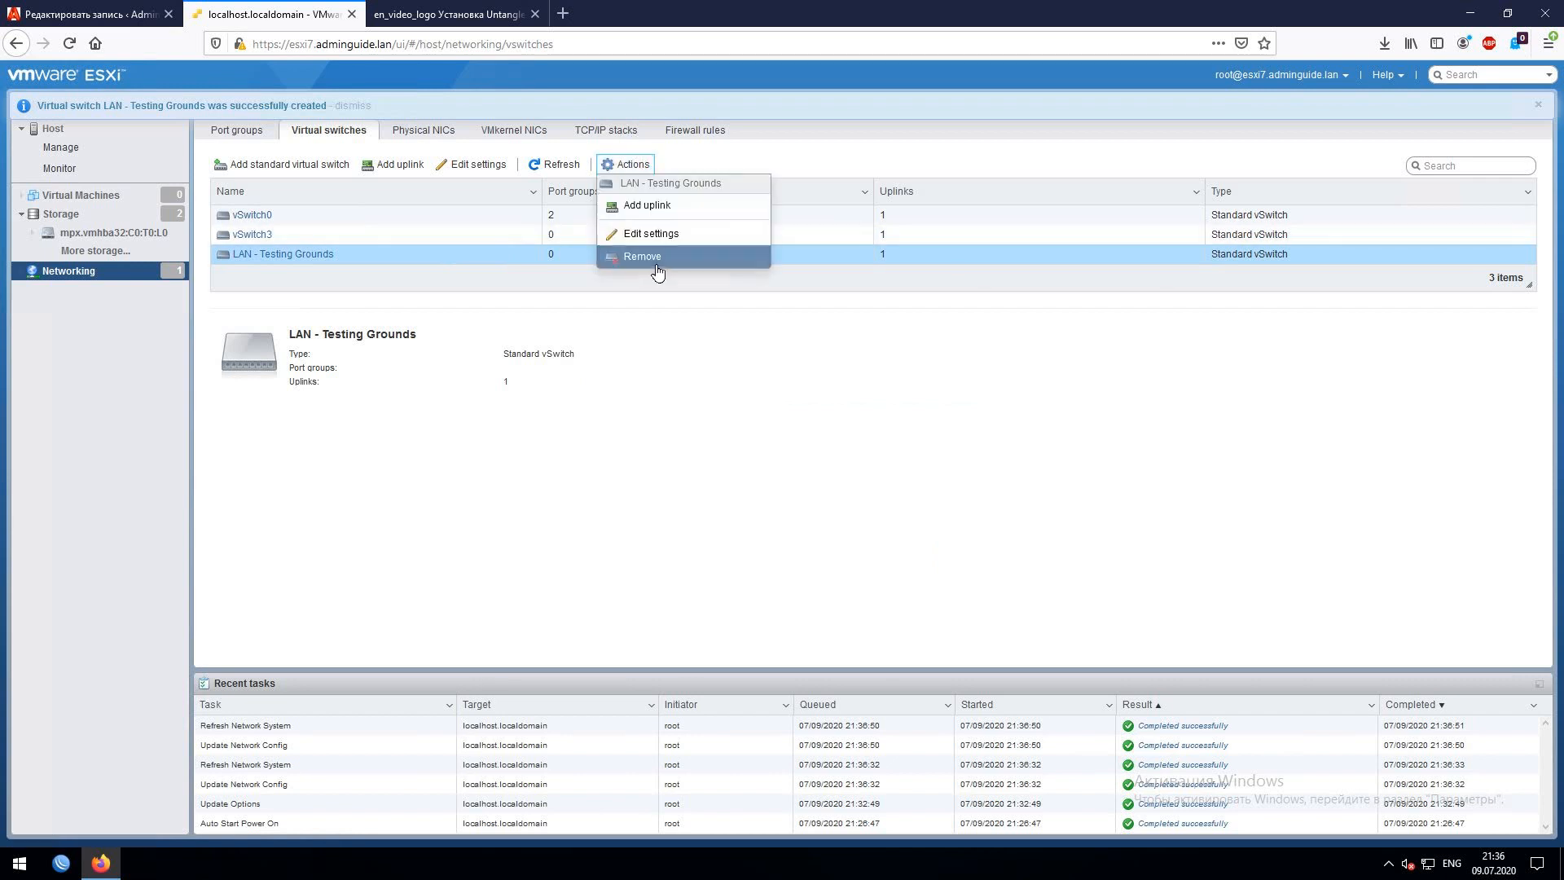
pyautogui.click(650, 266)
pyautogui.click(887, 518)
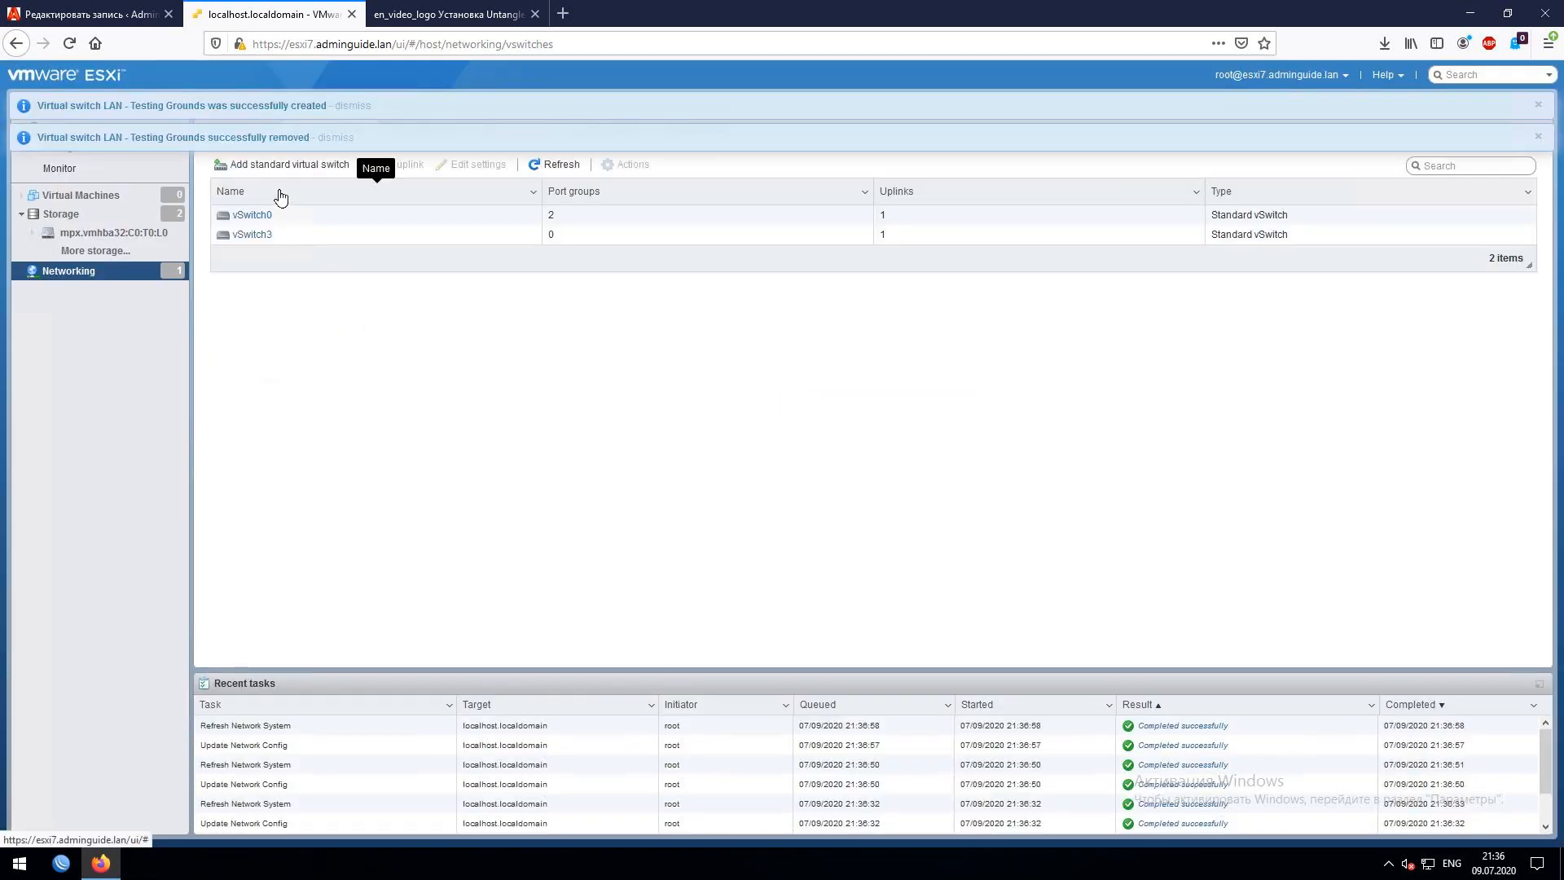
# - Create standard switch vSwitch1 with the vmnic1 uplink and dismiss the notifications
pyautogui.click(281, 164)
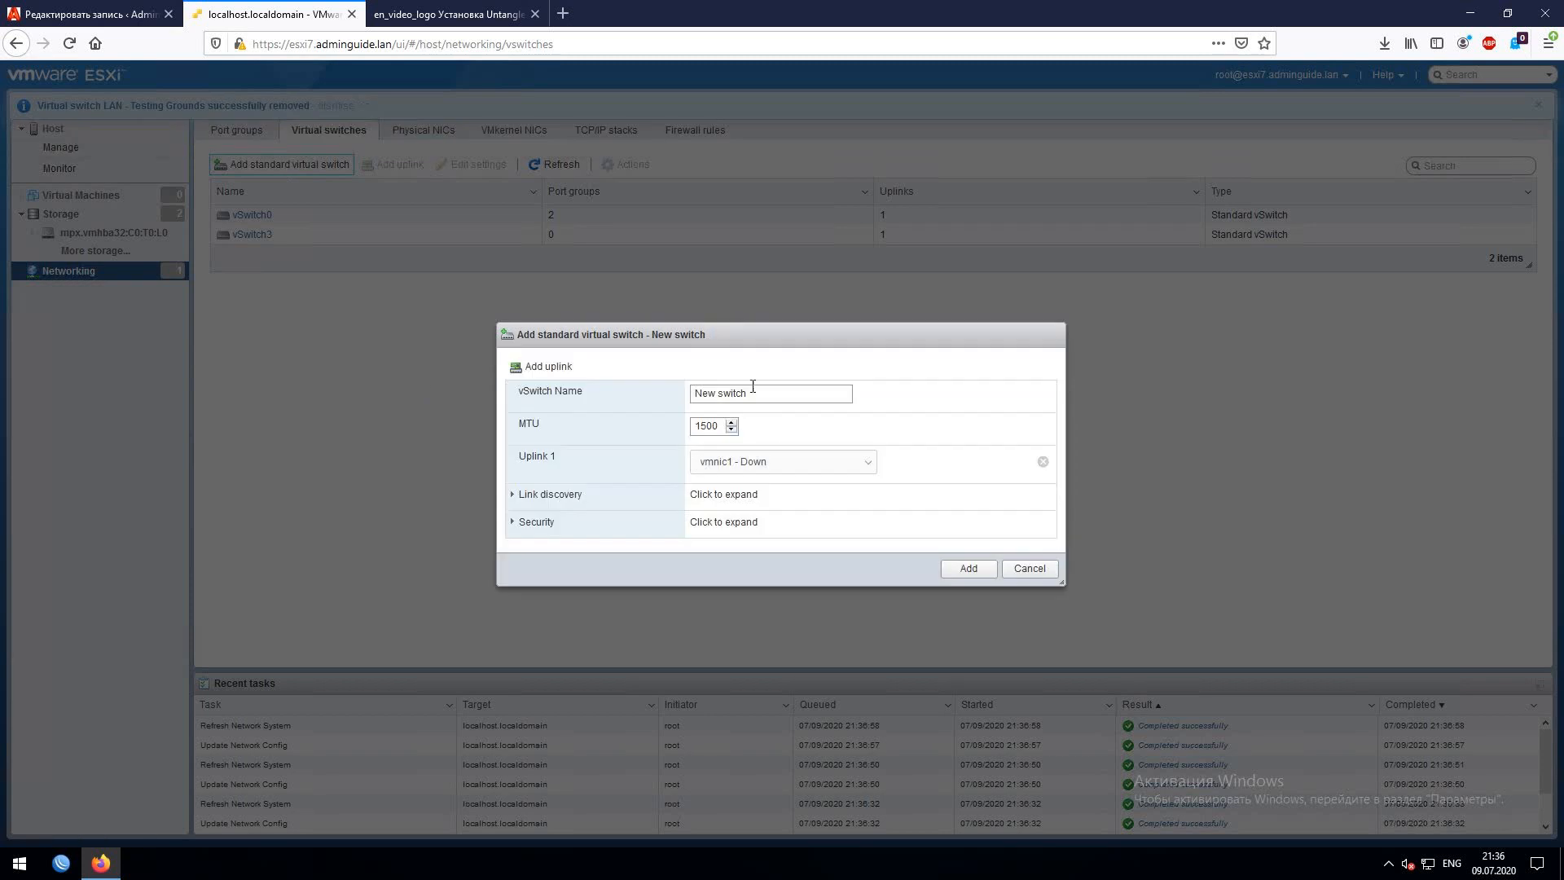
pyautogui.write('vS')
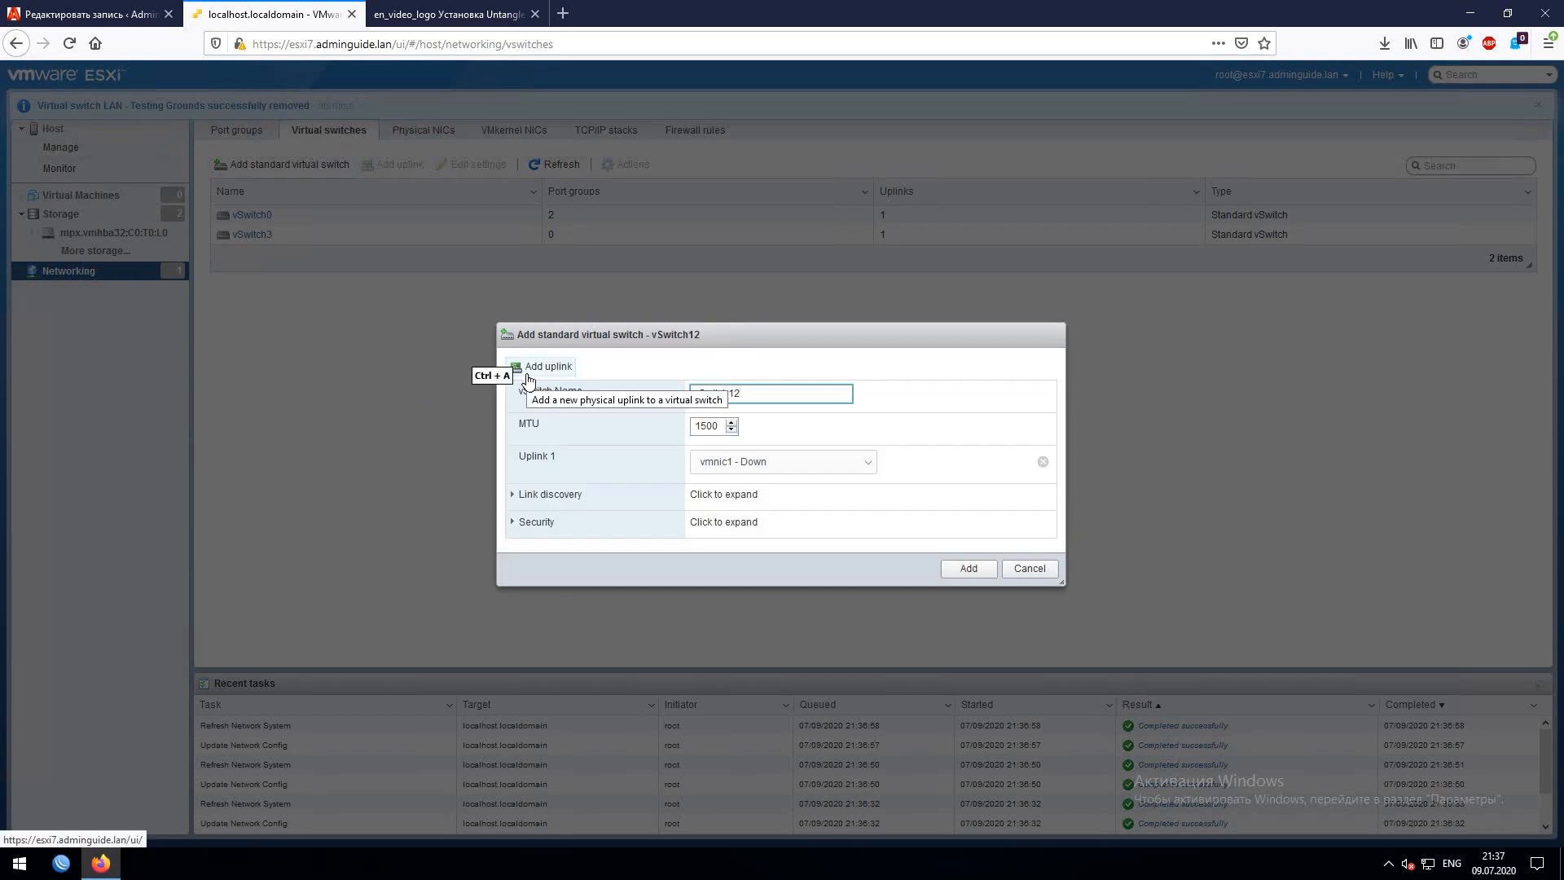
pyautogui.write('witch12')
pyautogui.press('BackSpace')
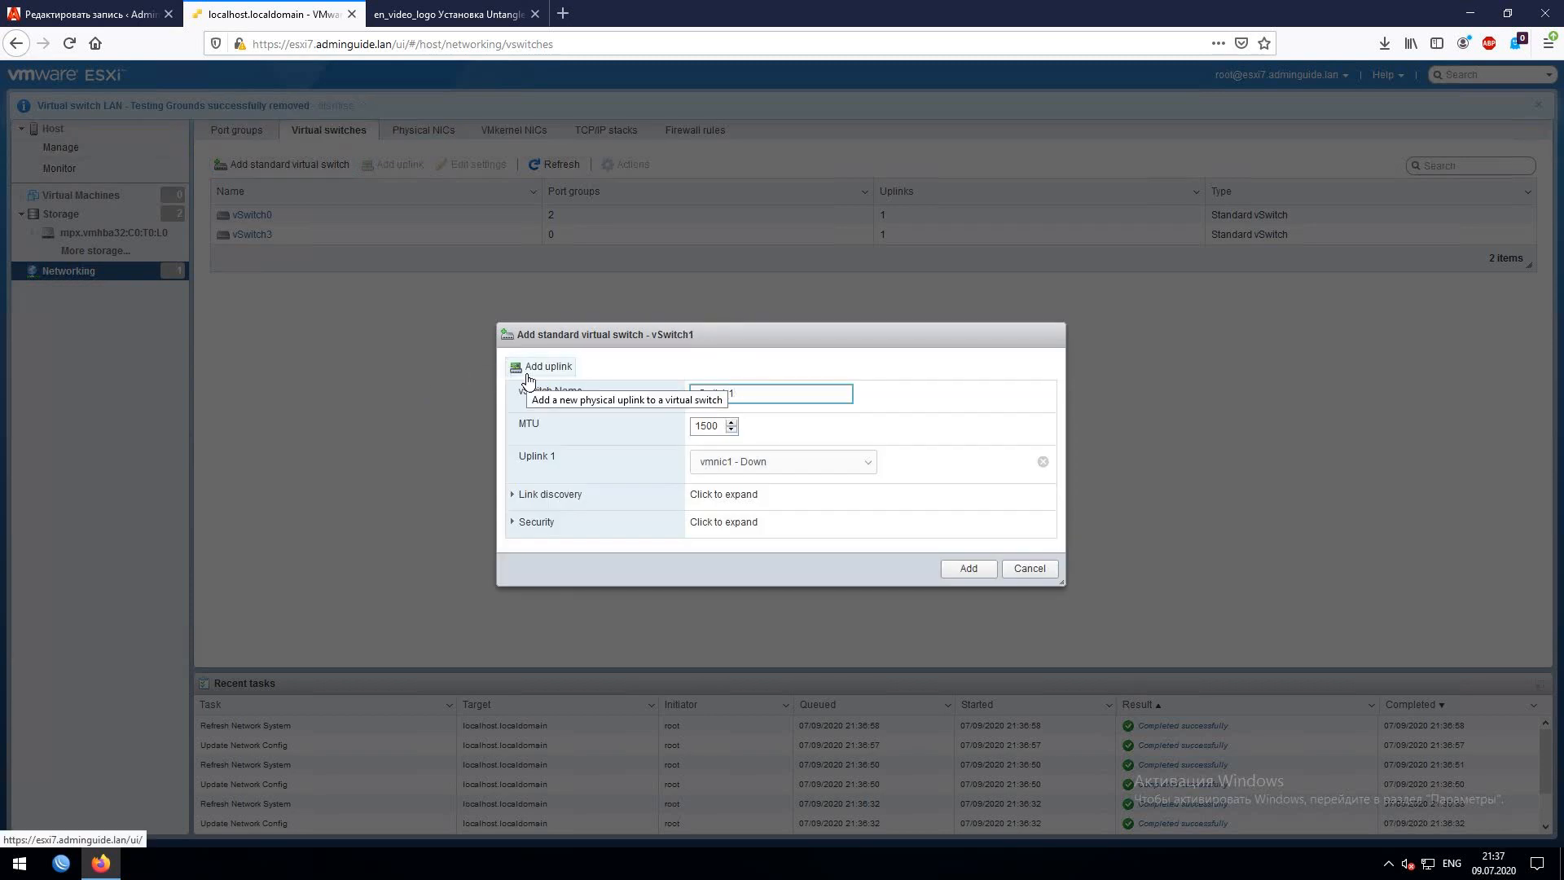
pyautogui.click(955, 572)
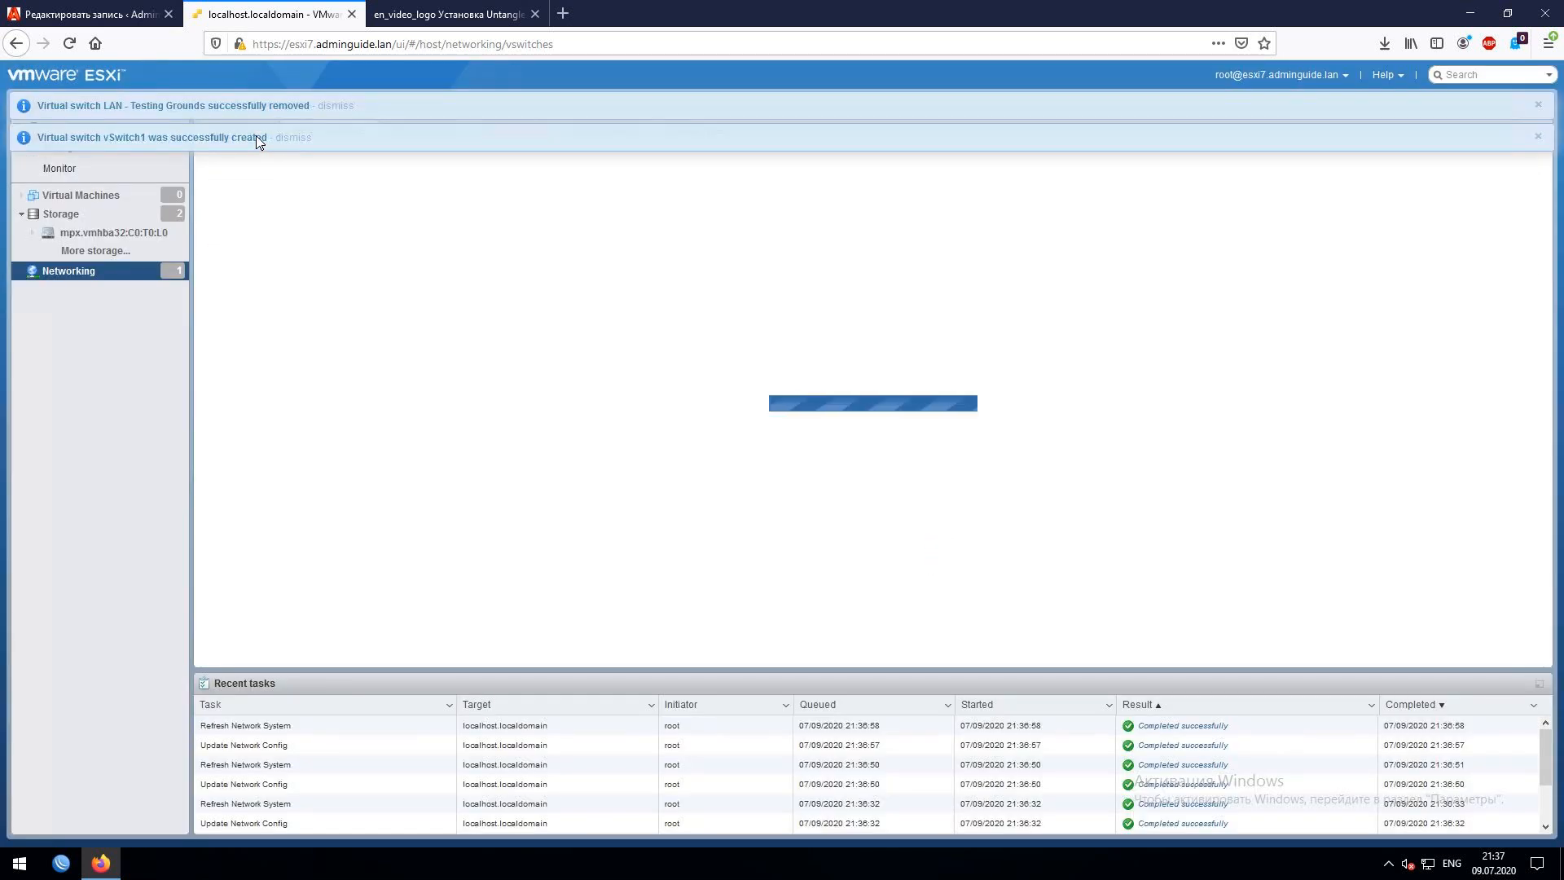
pyautogui.click(1538, 105)
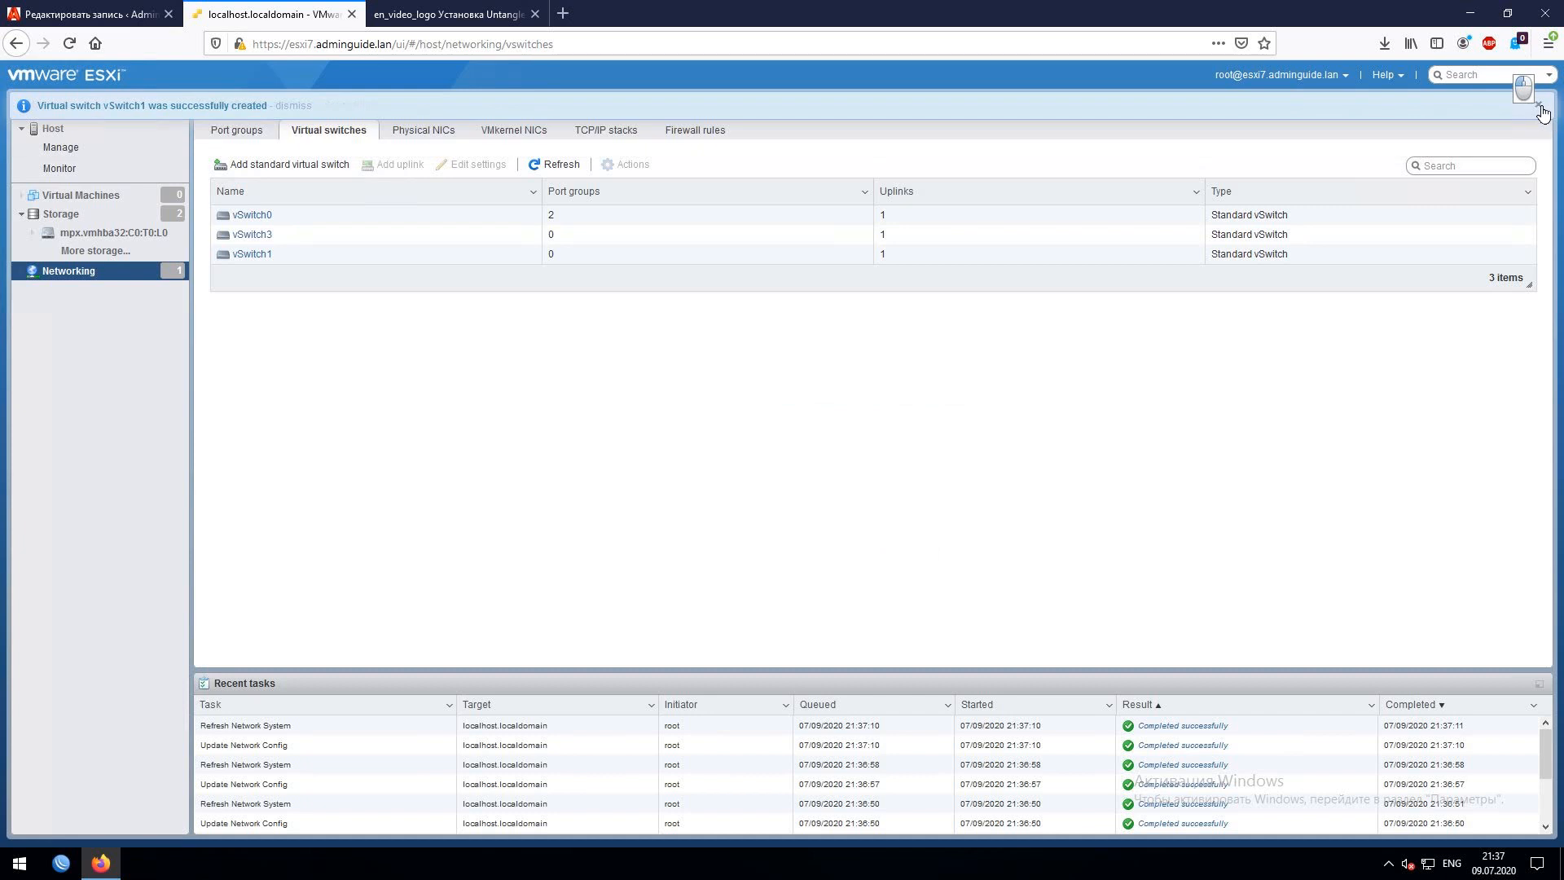
# - Add a port group named WAN on vSwitch3
pyautogui.click(1538, 105)
pyautogui.click(236, 131)
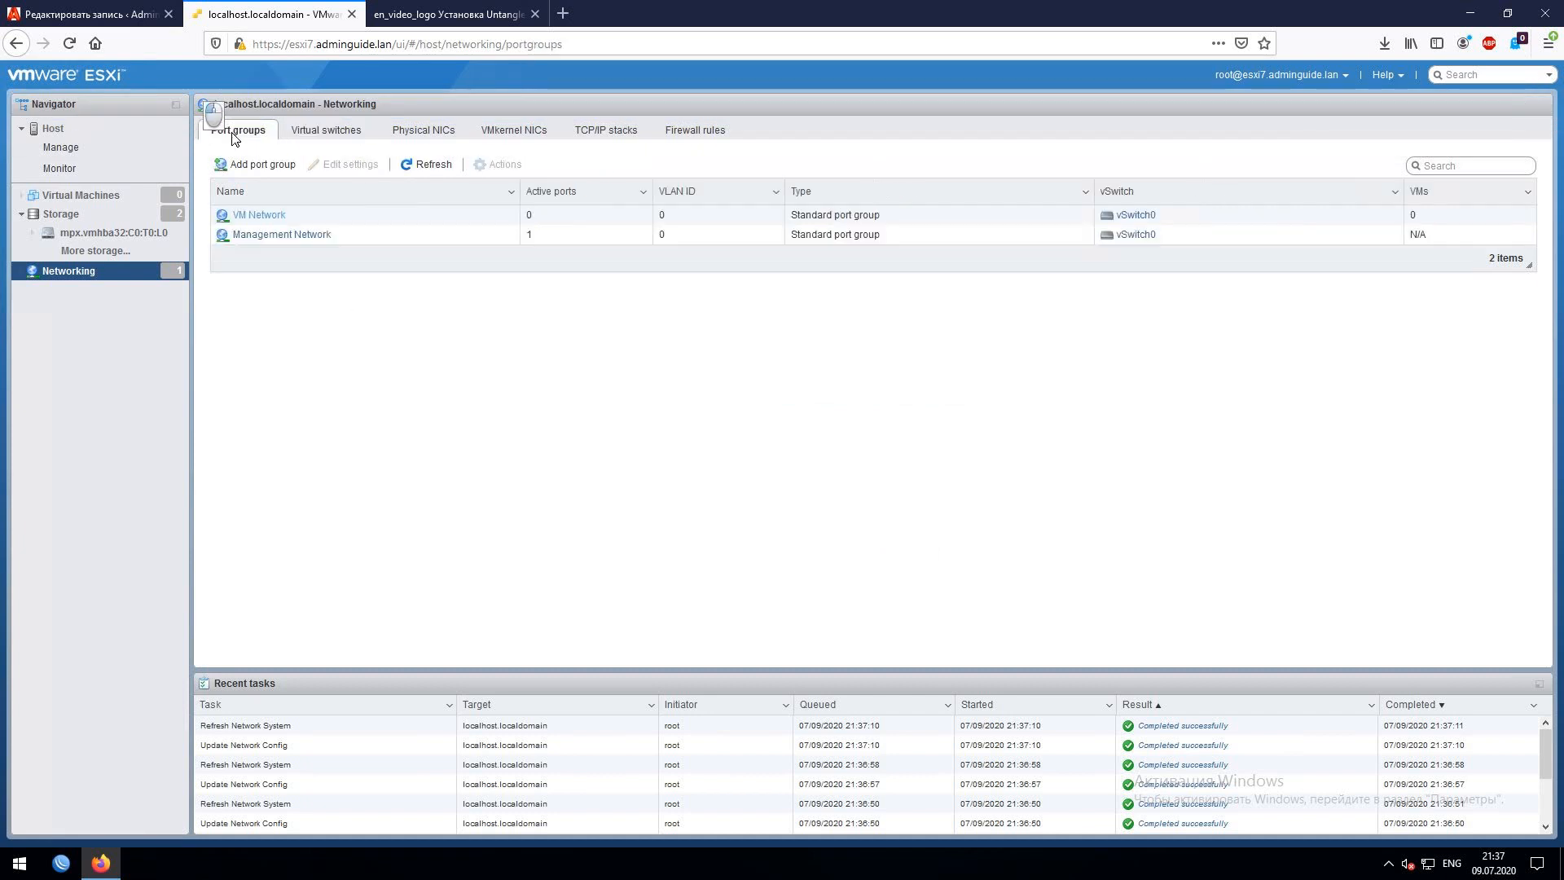
pyautogui.click(261, 164)
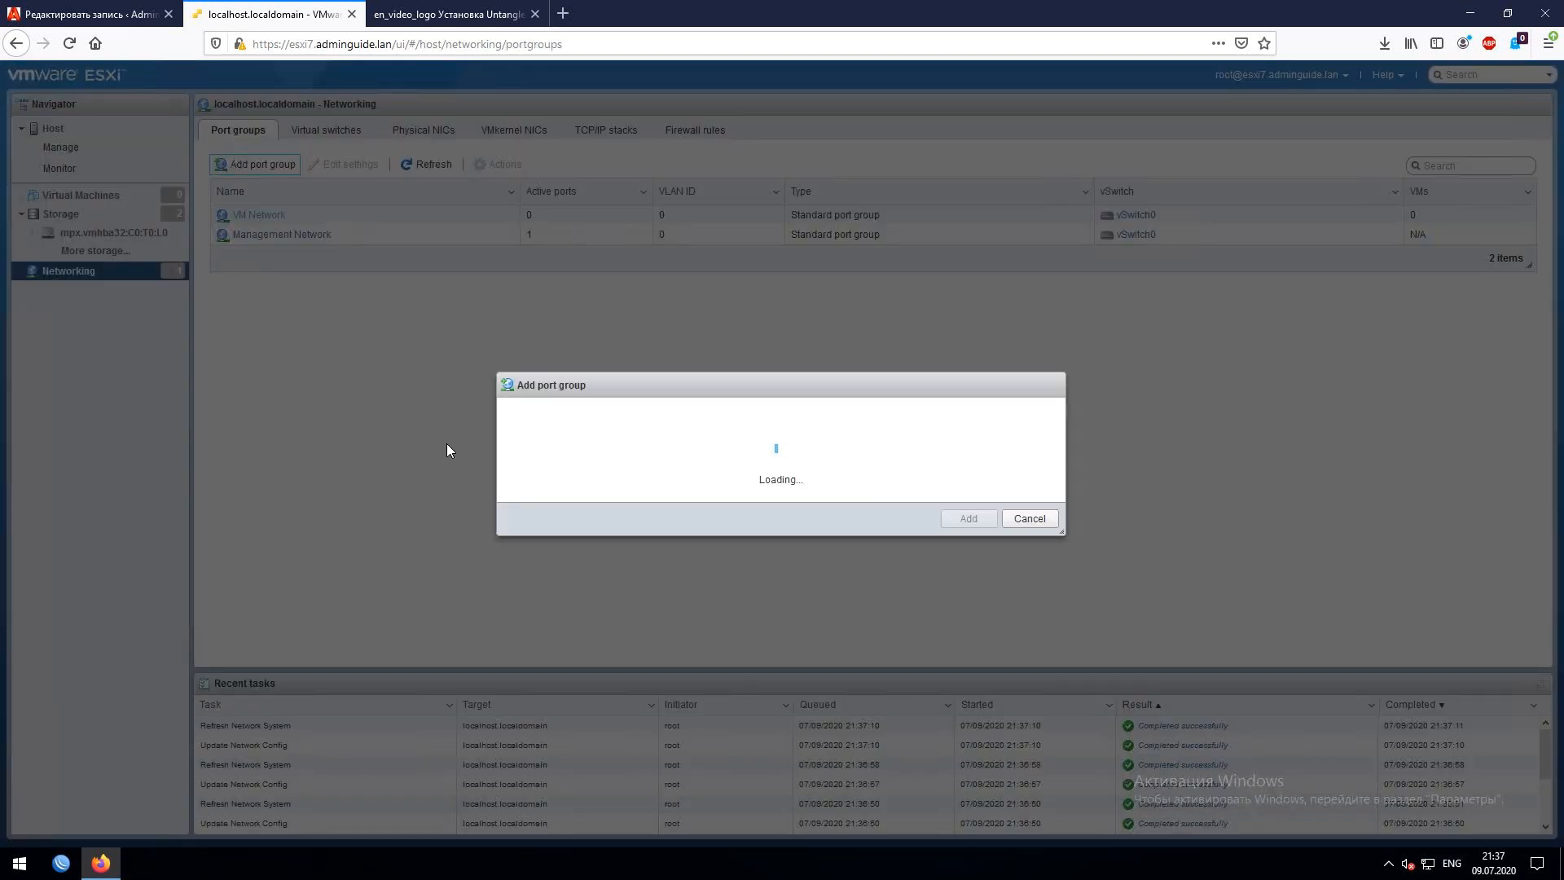
pyautogui.moveTo(778, 394); pyautogui.dragTo(509, 364)
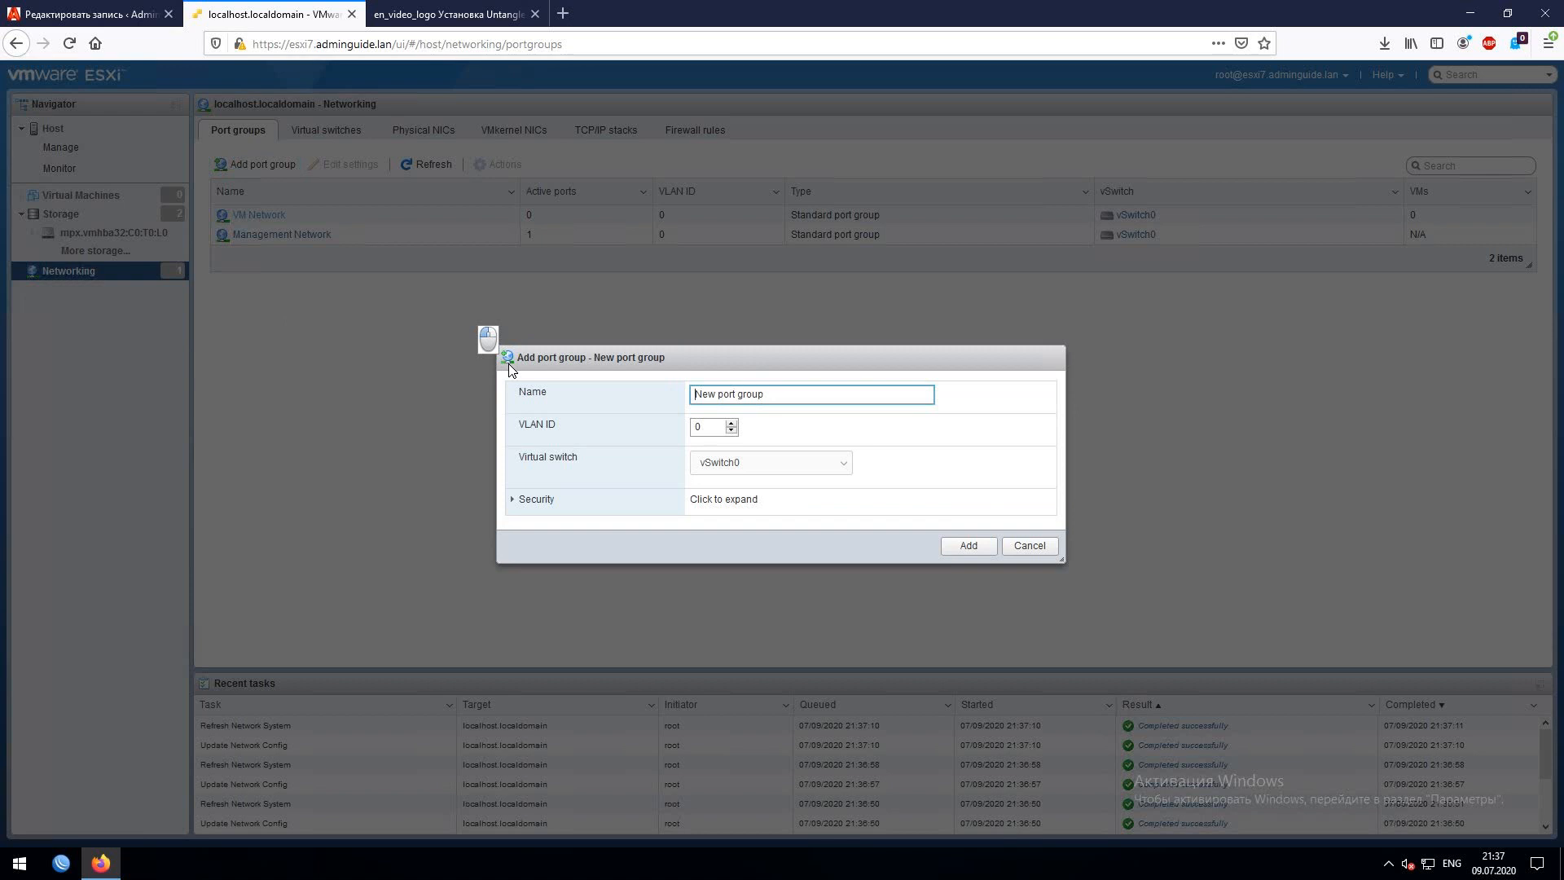
pyautogui.write('WAN')
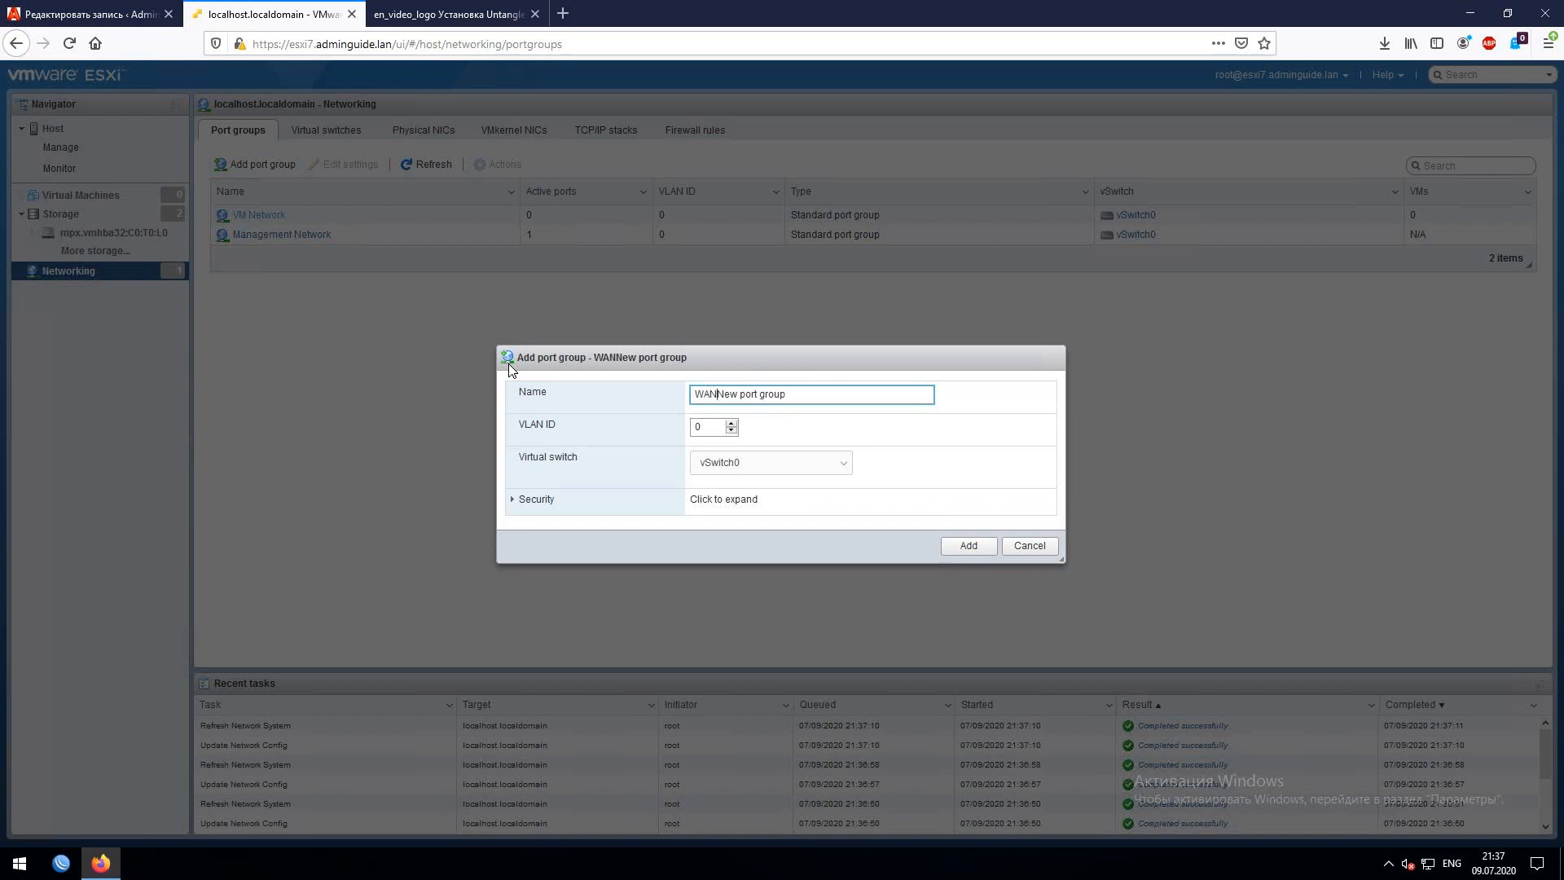
pyautogui.hotkey('shift', 'End')
pyautogui.press('Delete')
pyautogui.click(807, 462)
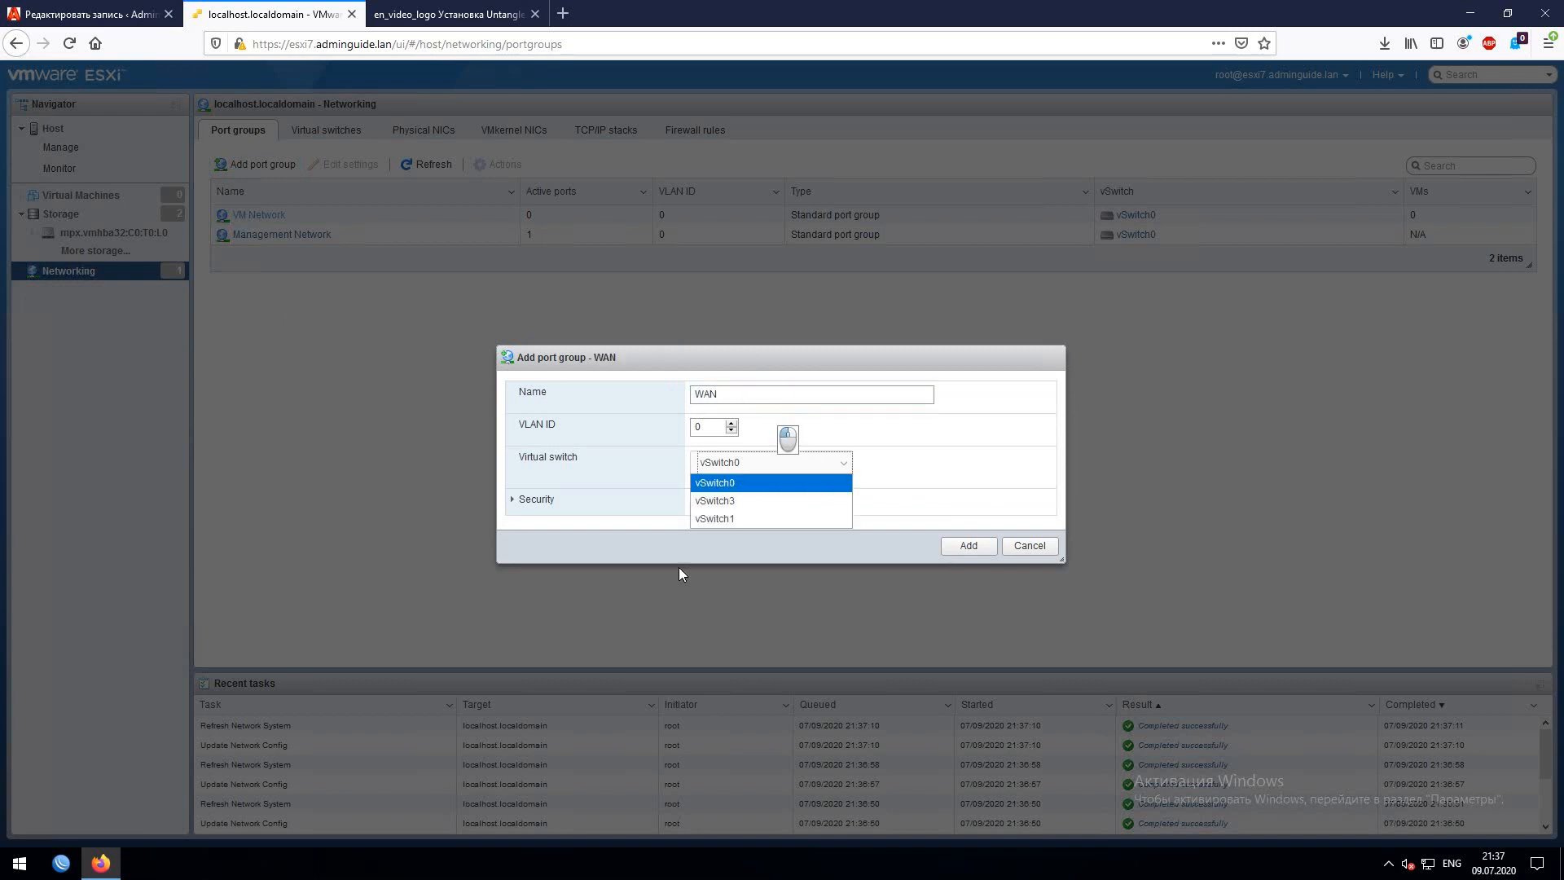
pyautogui.click(723, 499)
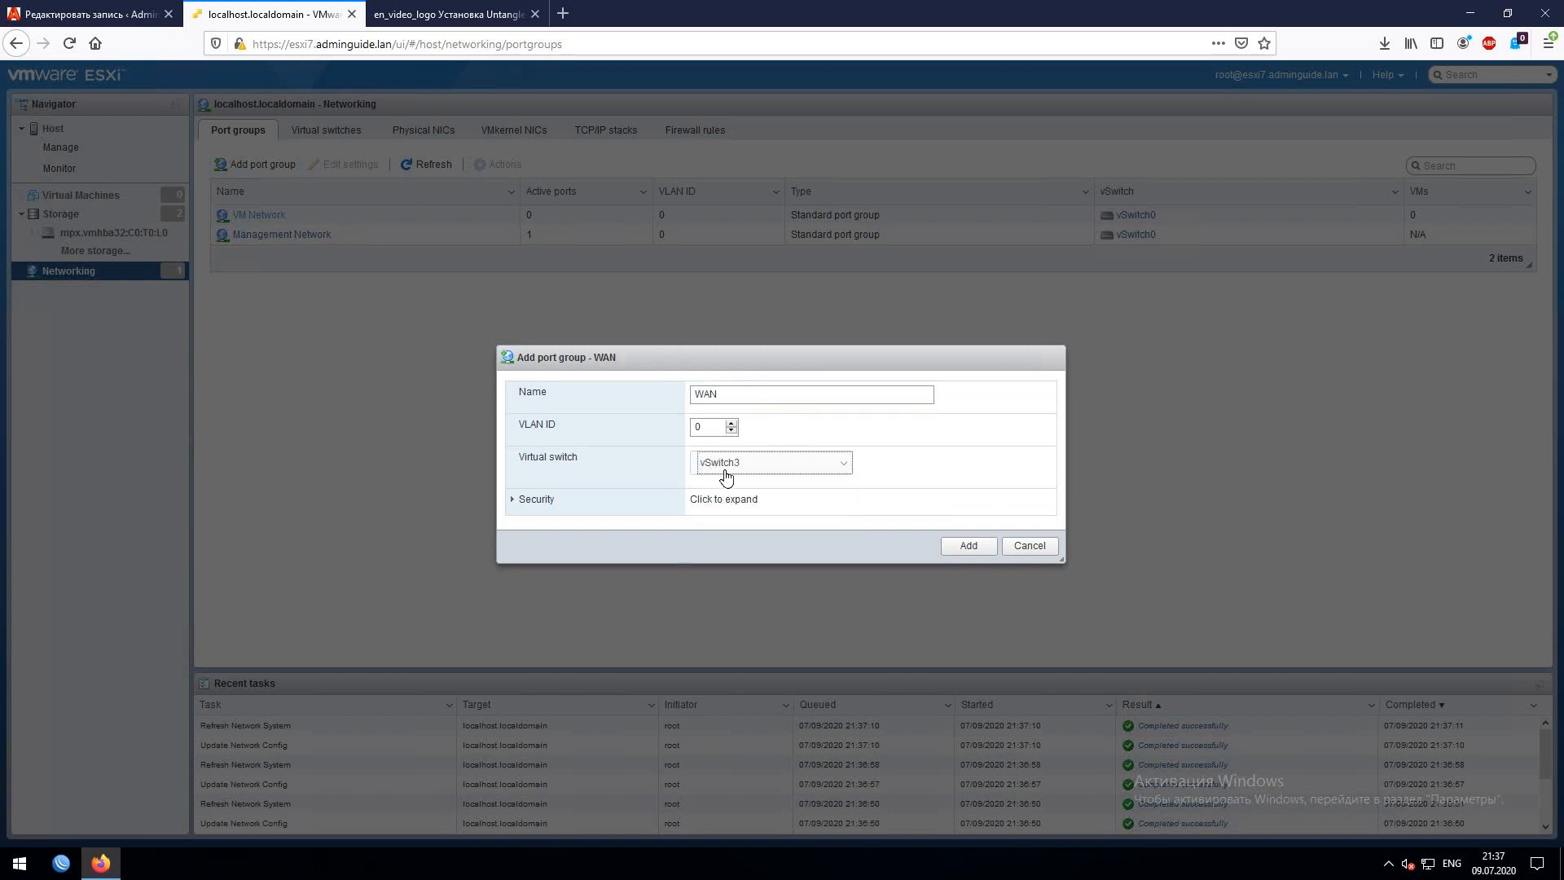
pyautogui.click(976, 551)
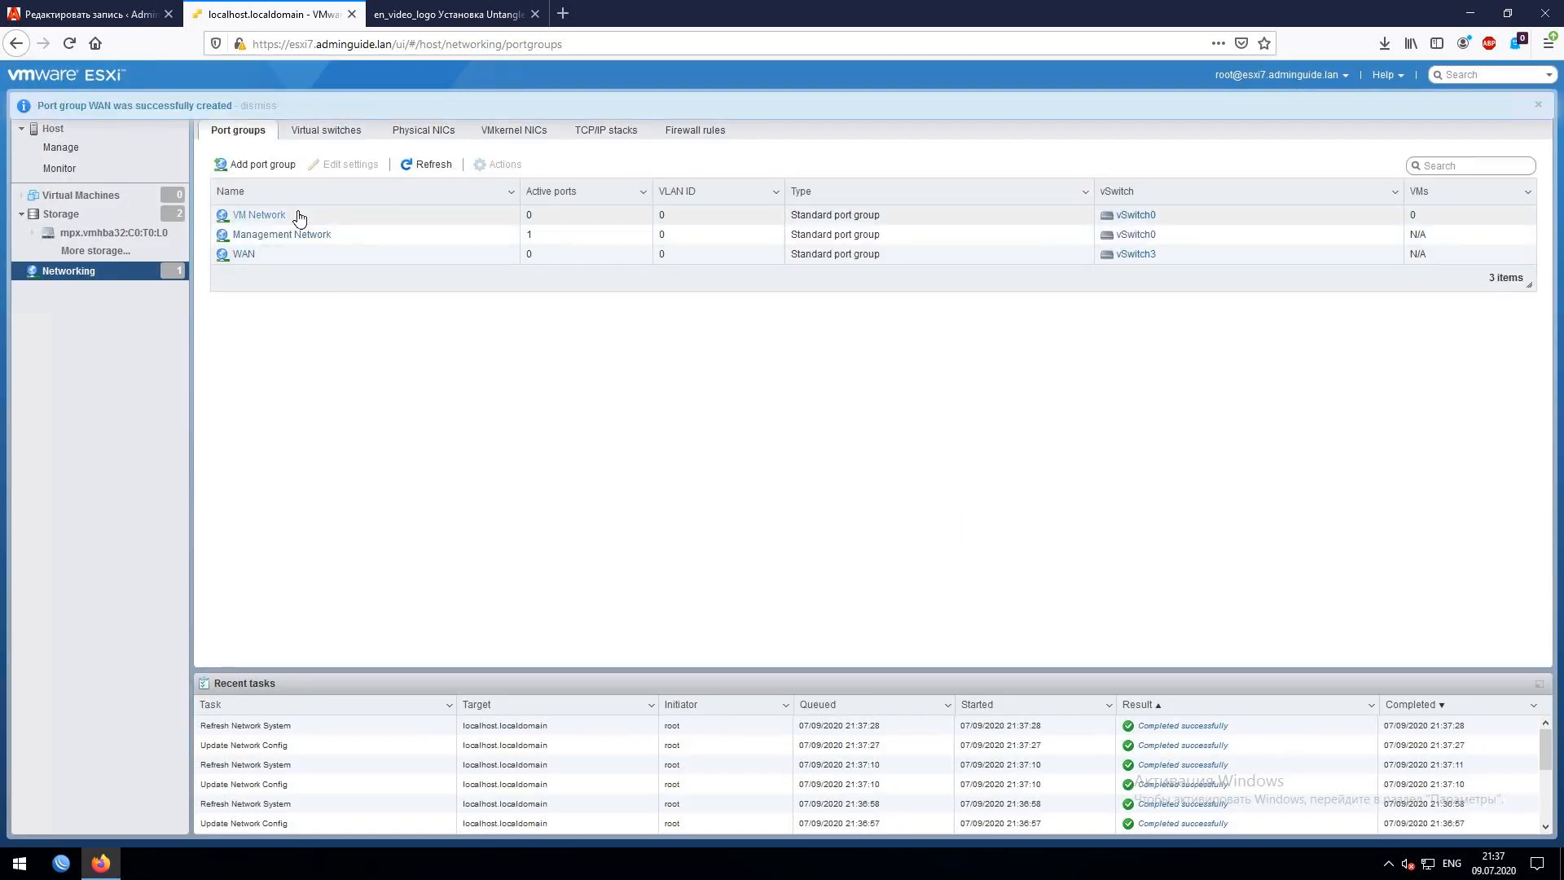
# - Rename the VM Network port group to LAN and save
pyautogui.click(379, 217)
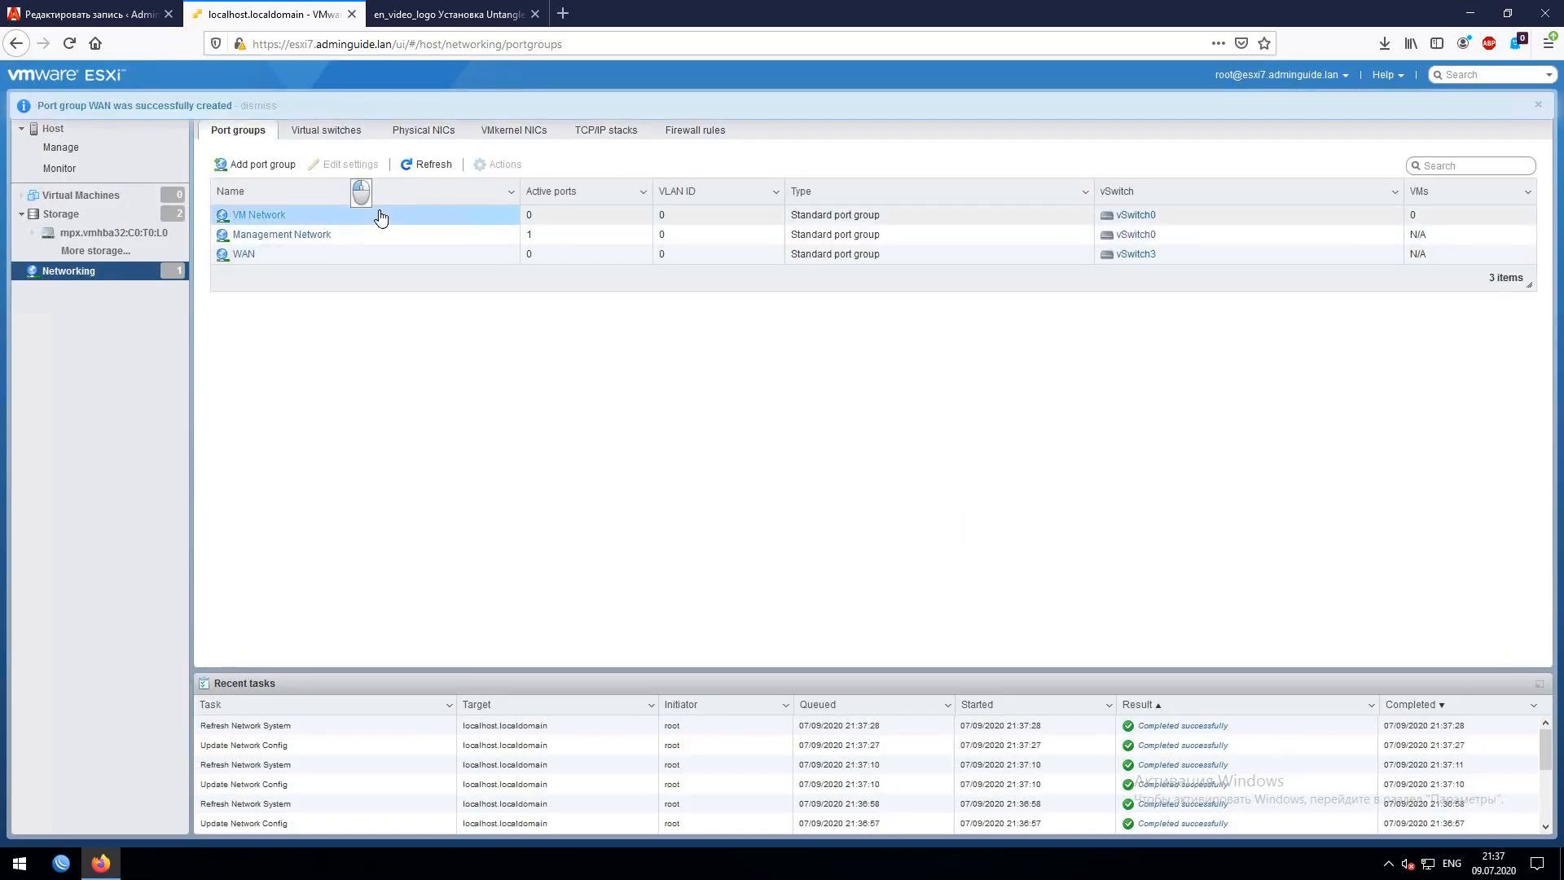
pyautogui.click(342, 163)
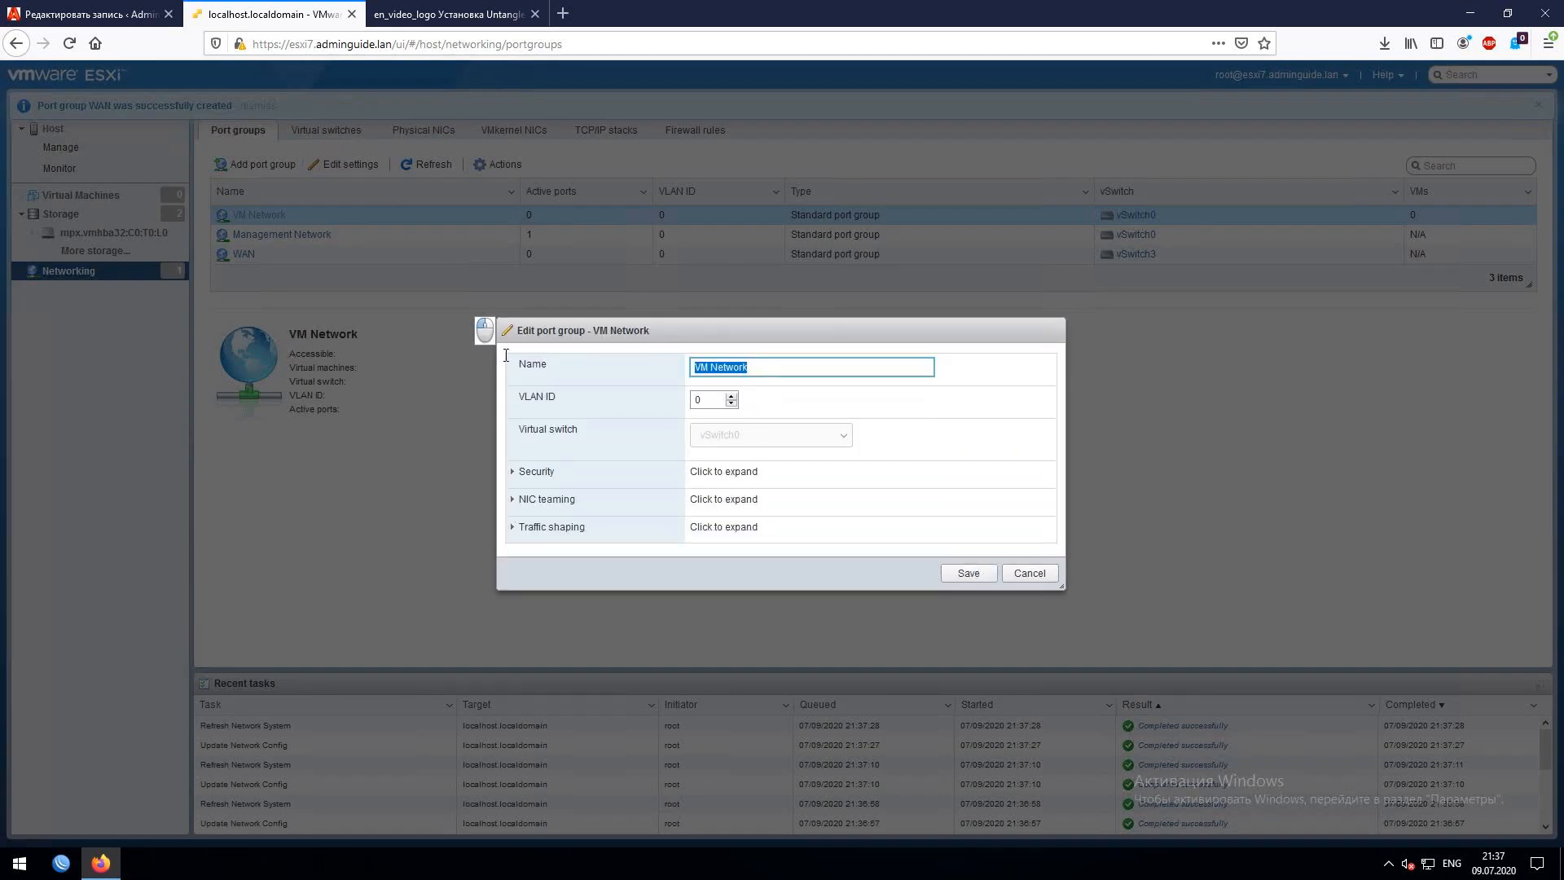
pyautogui.write('LAN')
pyautogui.hotkey('shift', 'End')
pyautogui.press('Delete')
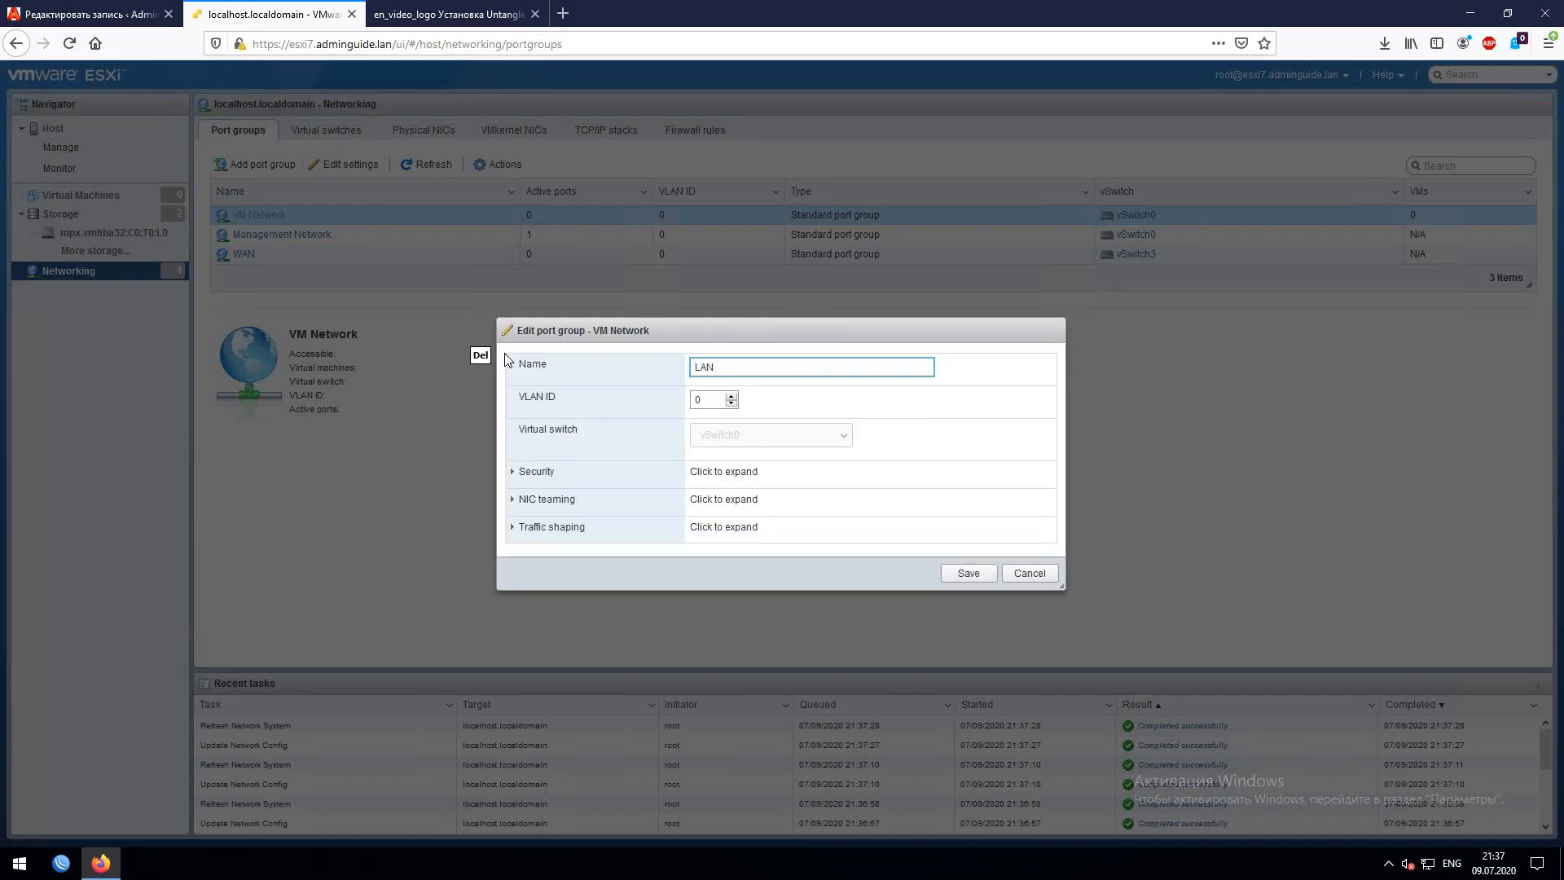
pyautogui.click(985, 575)
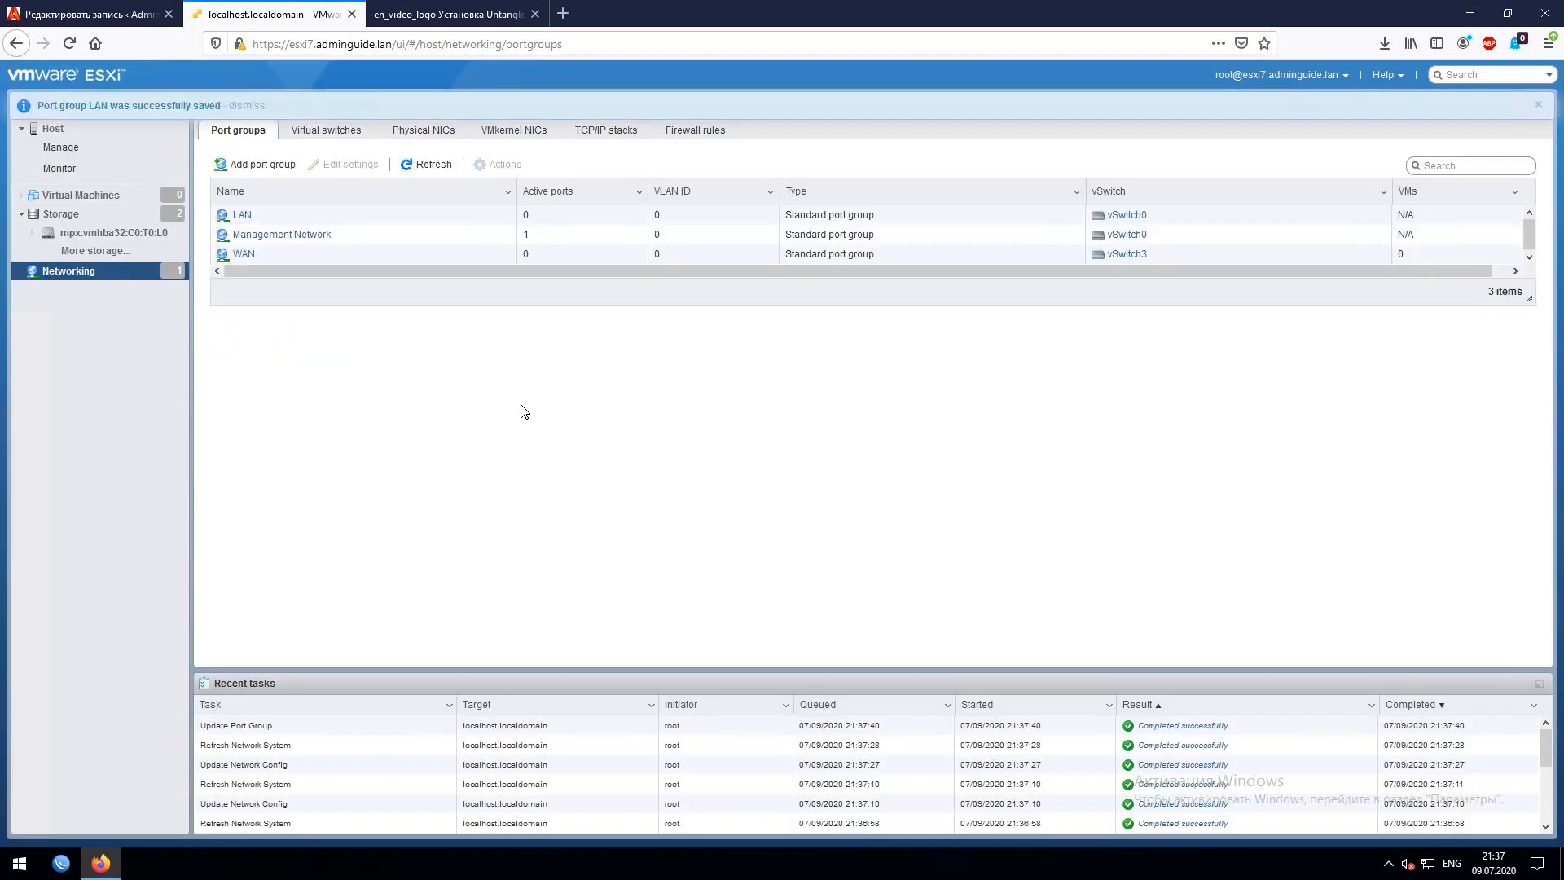
# - Add a port group named 'LAN - Testing Grounds' on vSwitch1
pyautogui.click(262, 164)
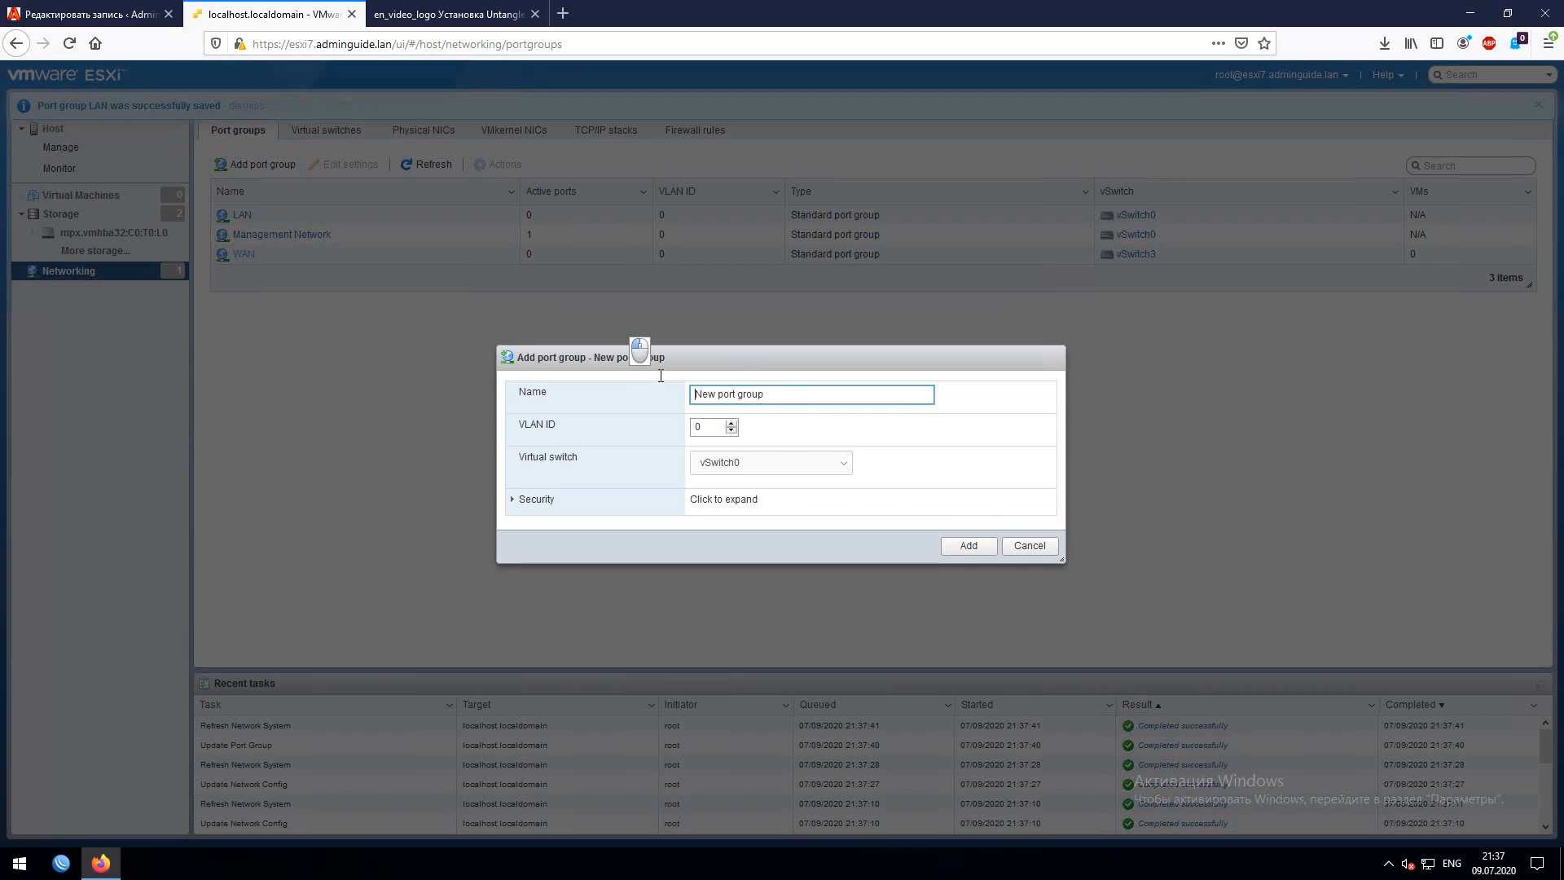
pyautogui.click(811, 471)
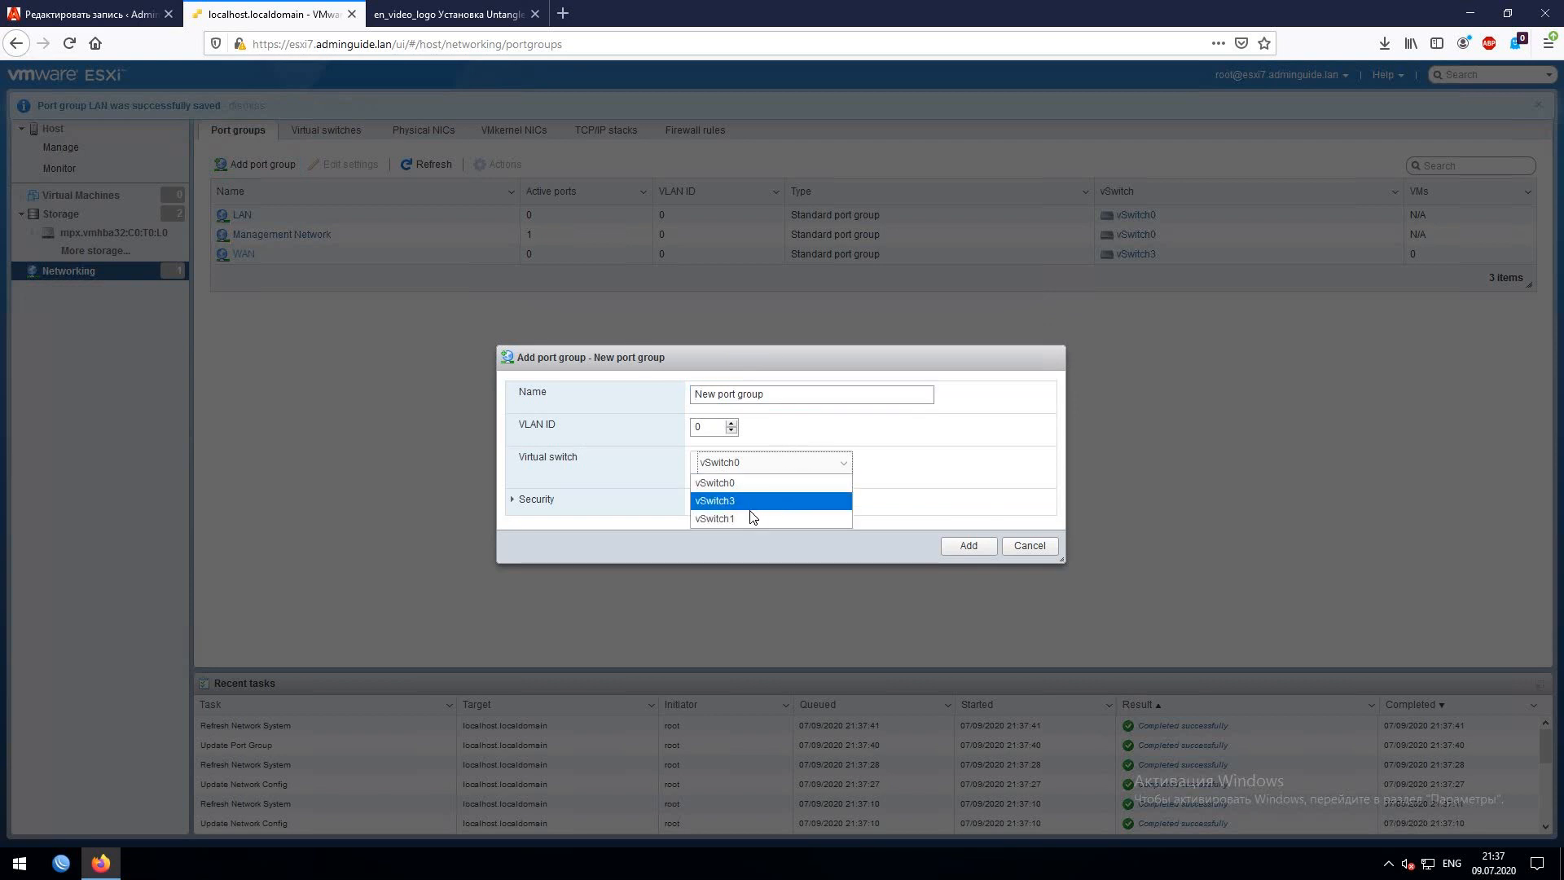
pyautogui.click(747, 517)
pyautogui.moveTo(782, 395); pyautogui.dragTo(520, 386)
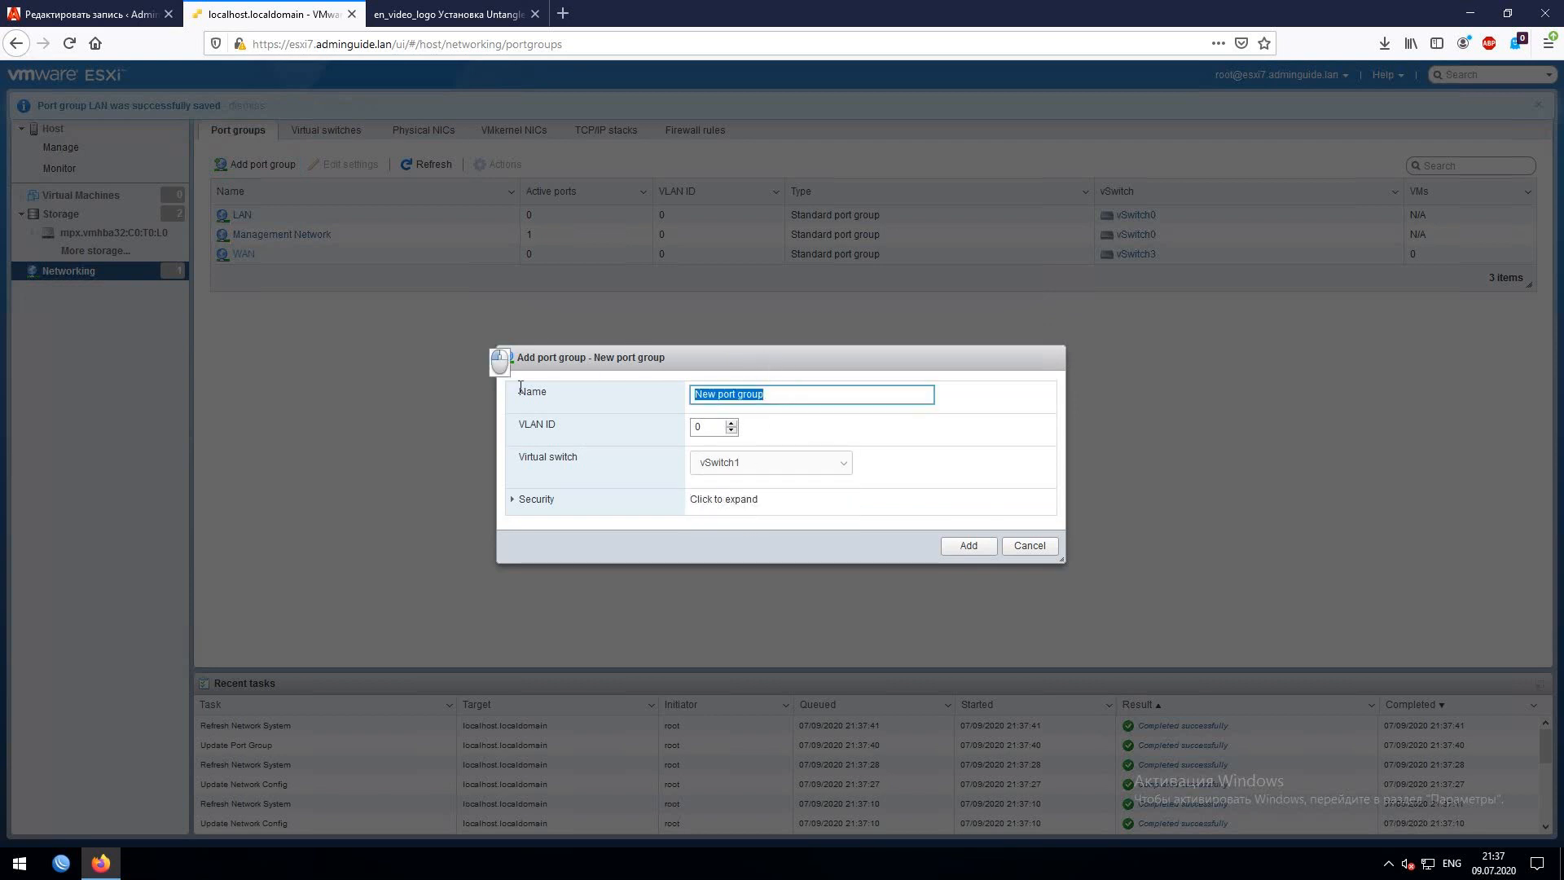
pyautogui.write('LAN ')
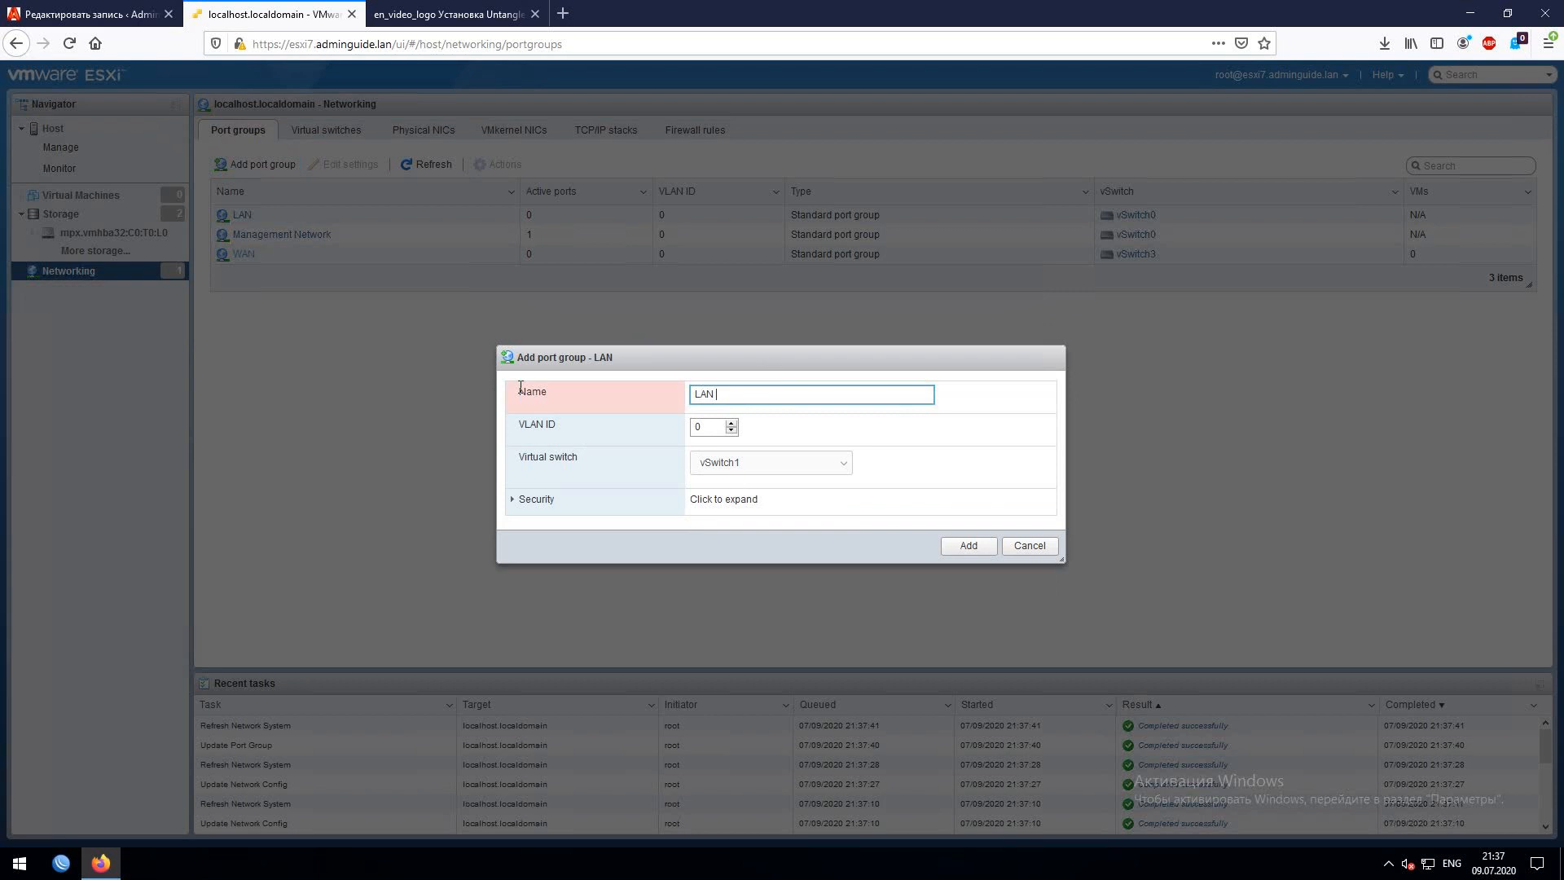
pyautogui.write('-')
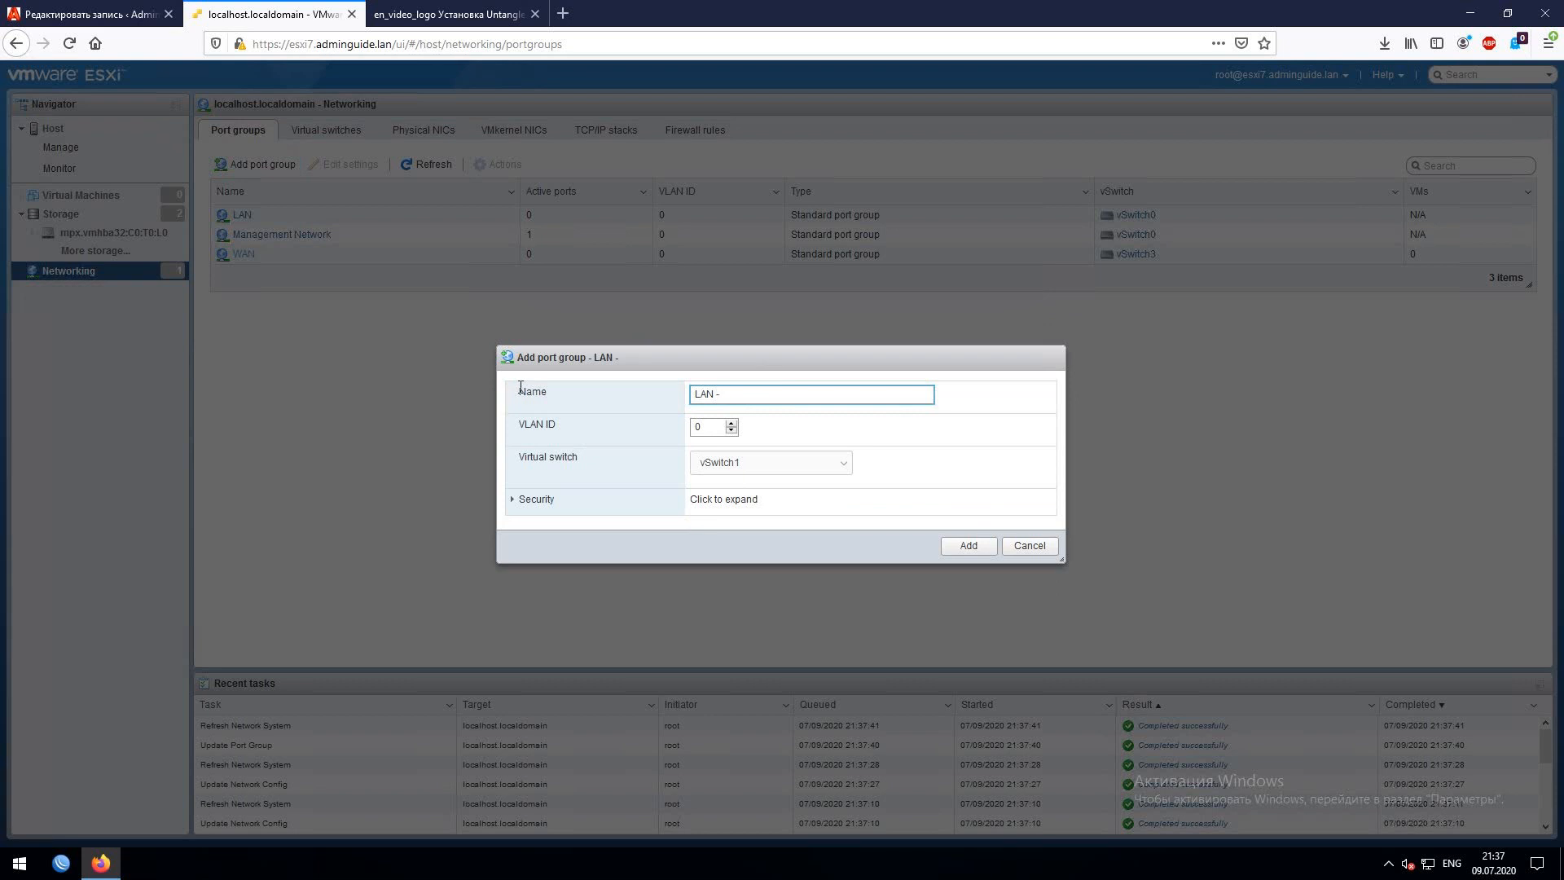
pyautogui.write(' Testing F')
pyautogui.hotkey('shift', 'BackSpace')
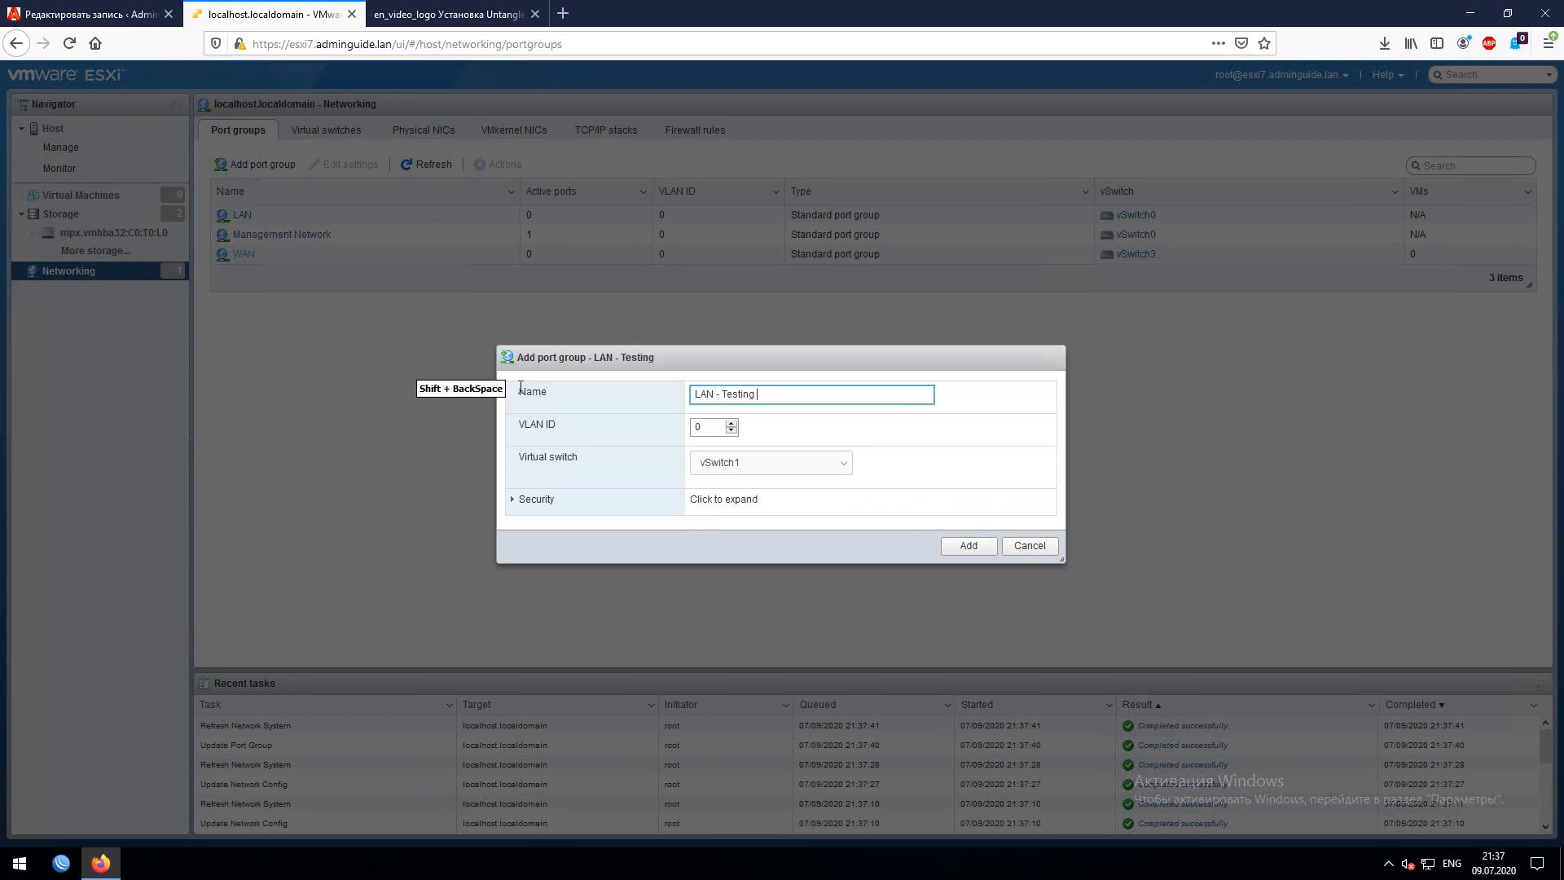
pyautogui.write('Grounds')
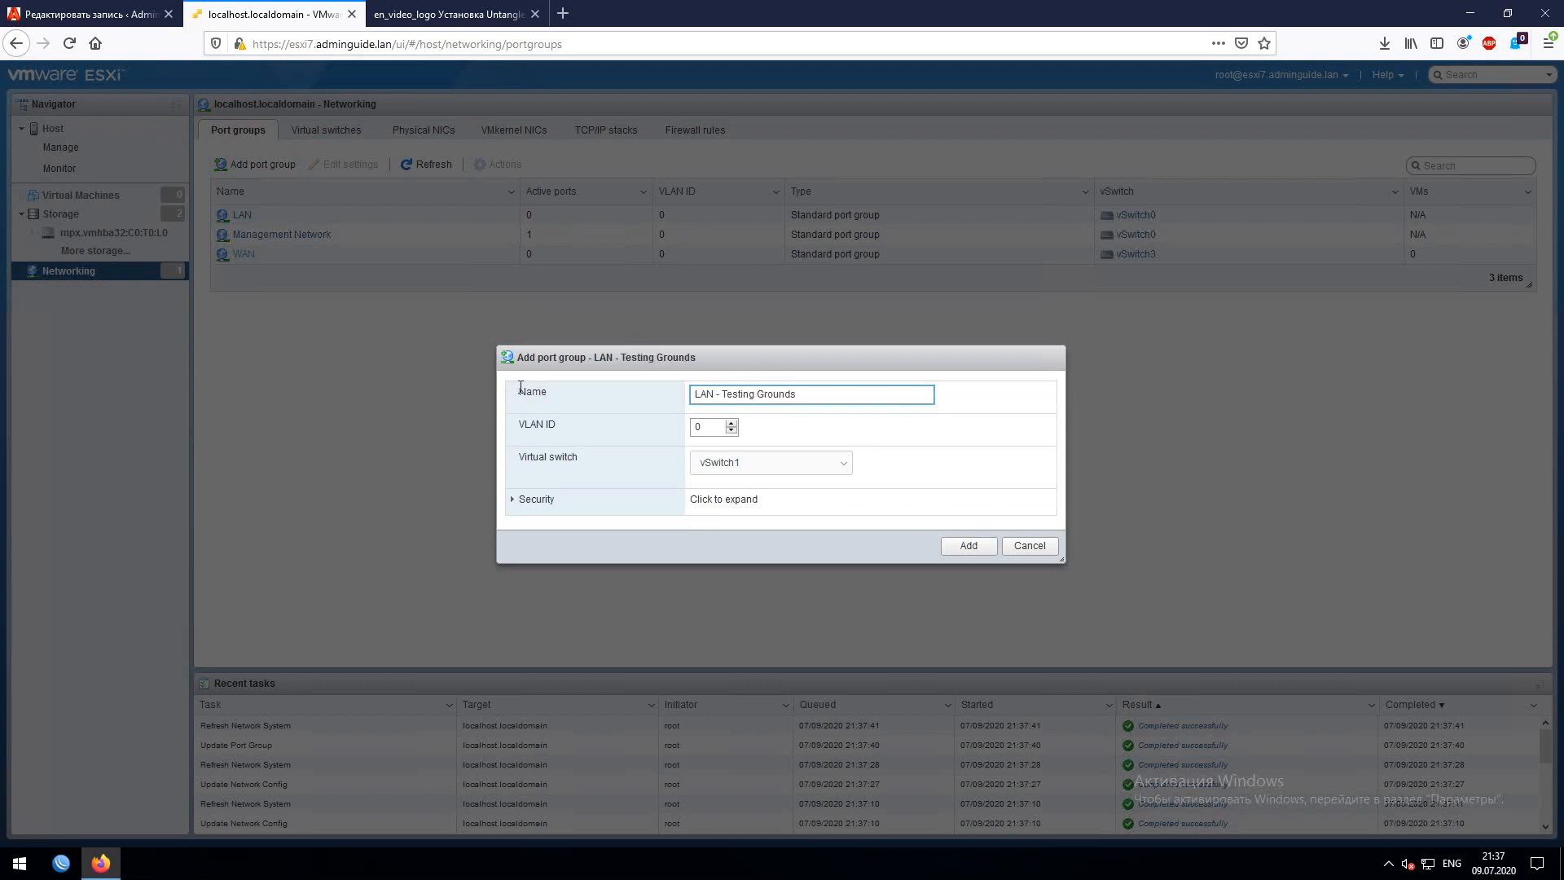
pyautogui.click(964, 545)
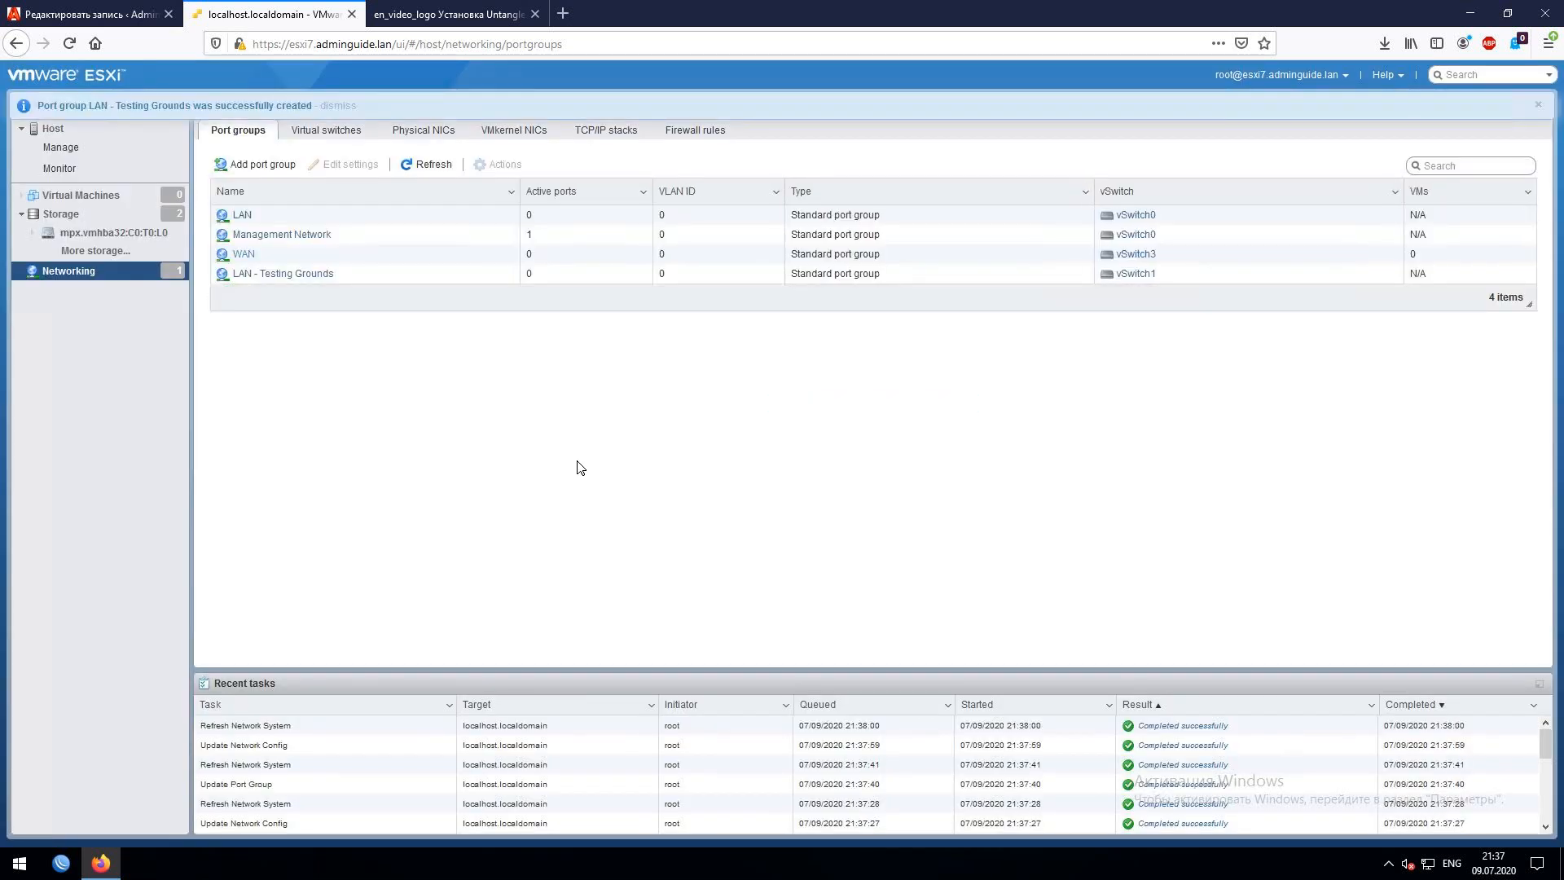
pyautogui.click(259, 216)
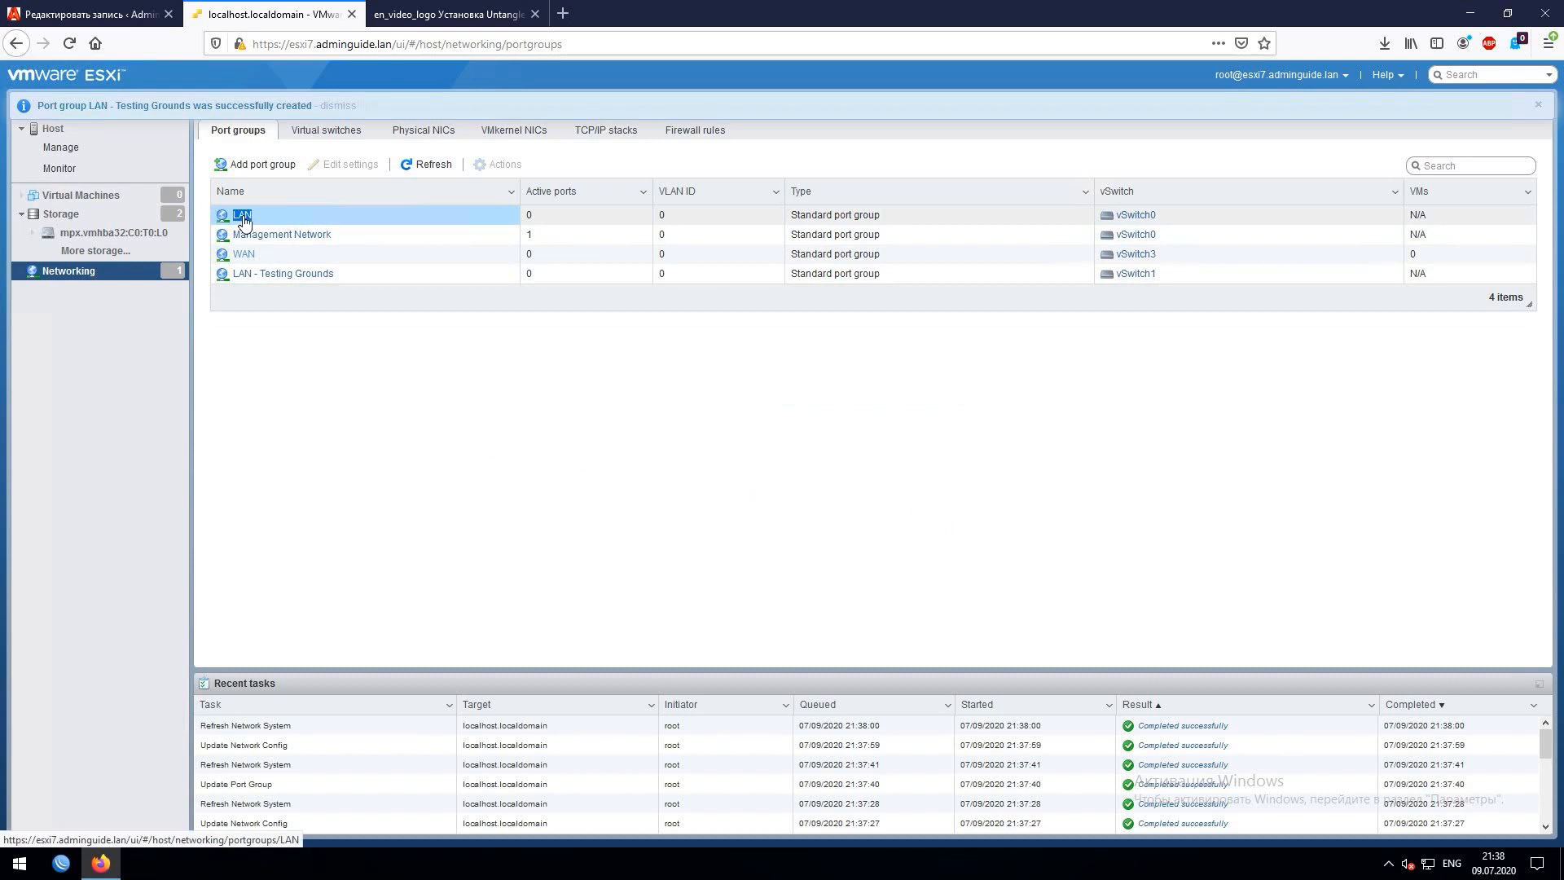
pyautogui.click(350, 401)
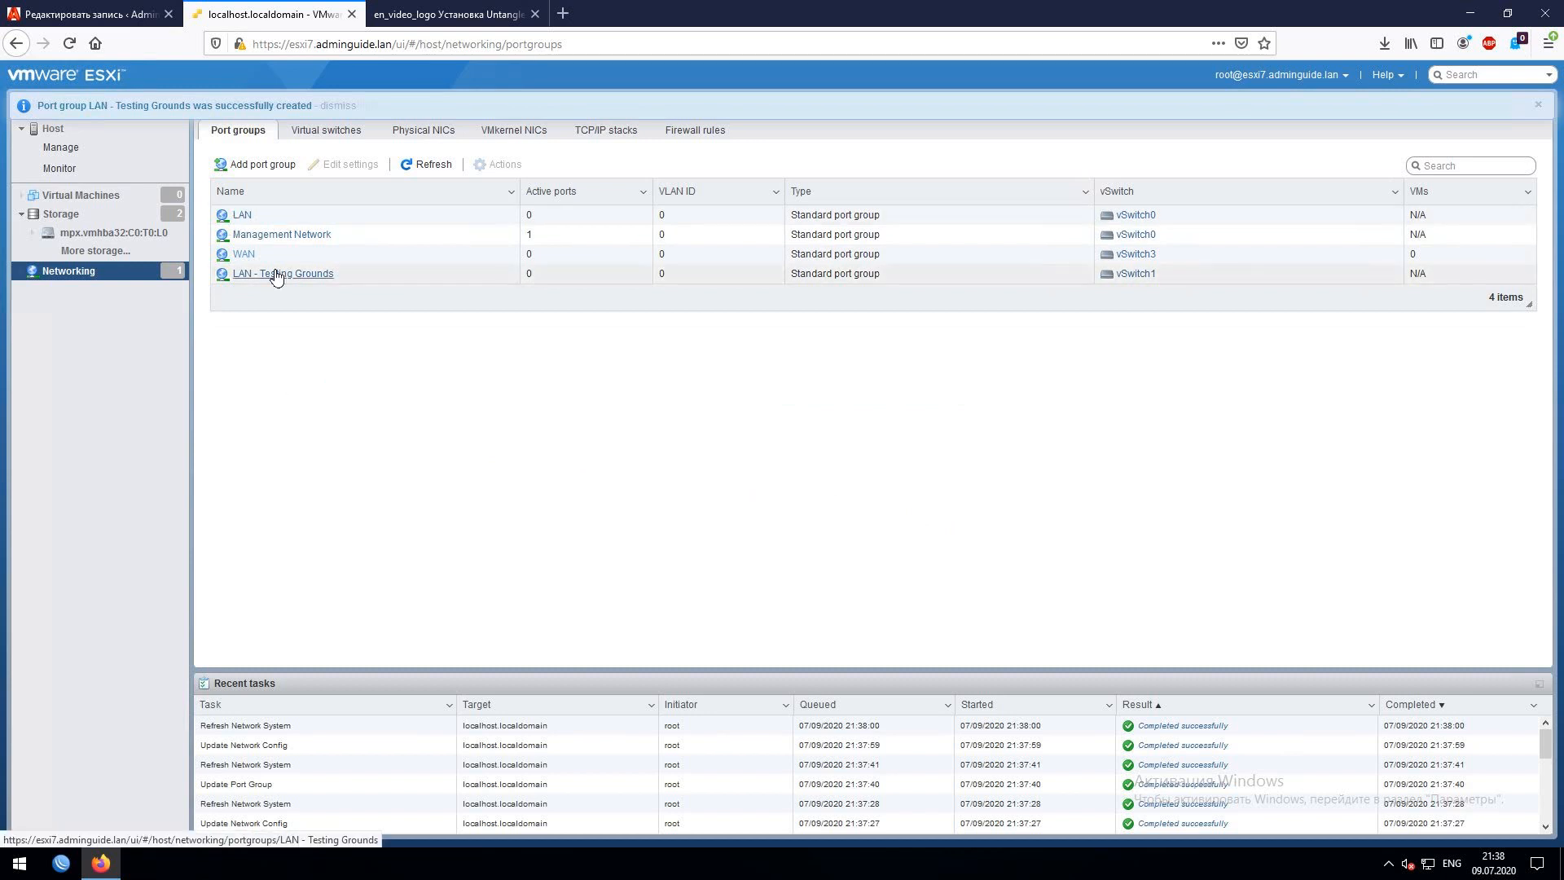
pyautogui.moveTo(216, 197); pyautogui.dragTo(237, 216)
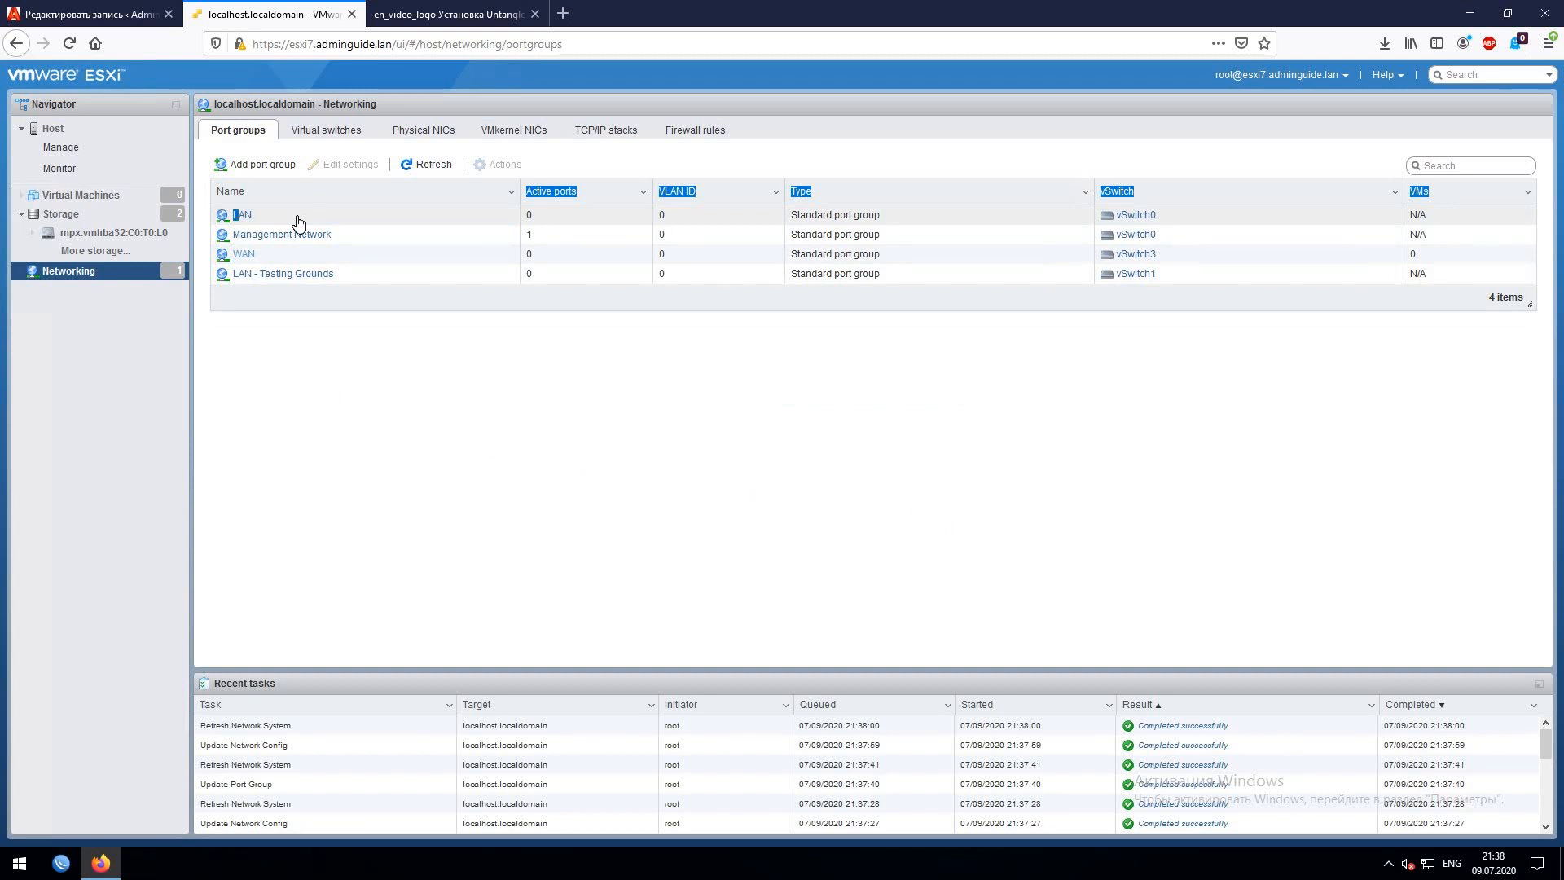
pyautogui.click(338, 335)
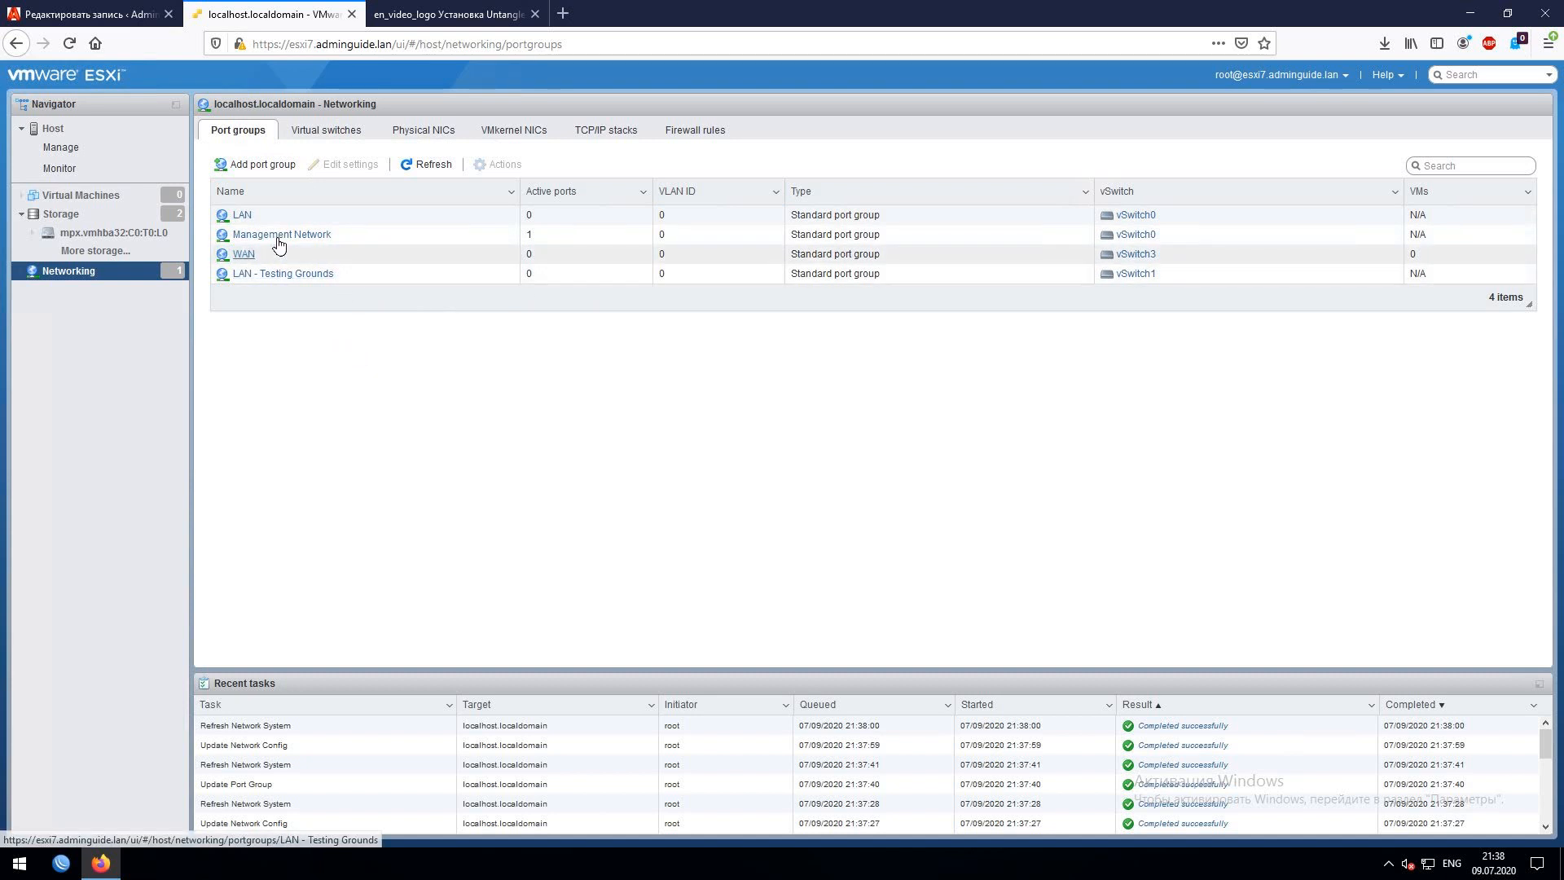
# - Start a new virtual machine in the Create / Register VM wizard named '[ag] gw'
pyautogui.click(83, 200)
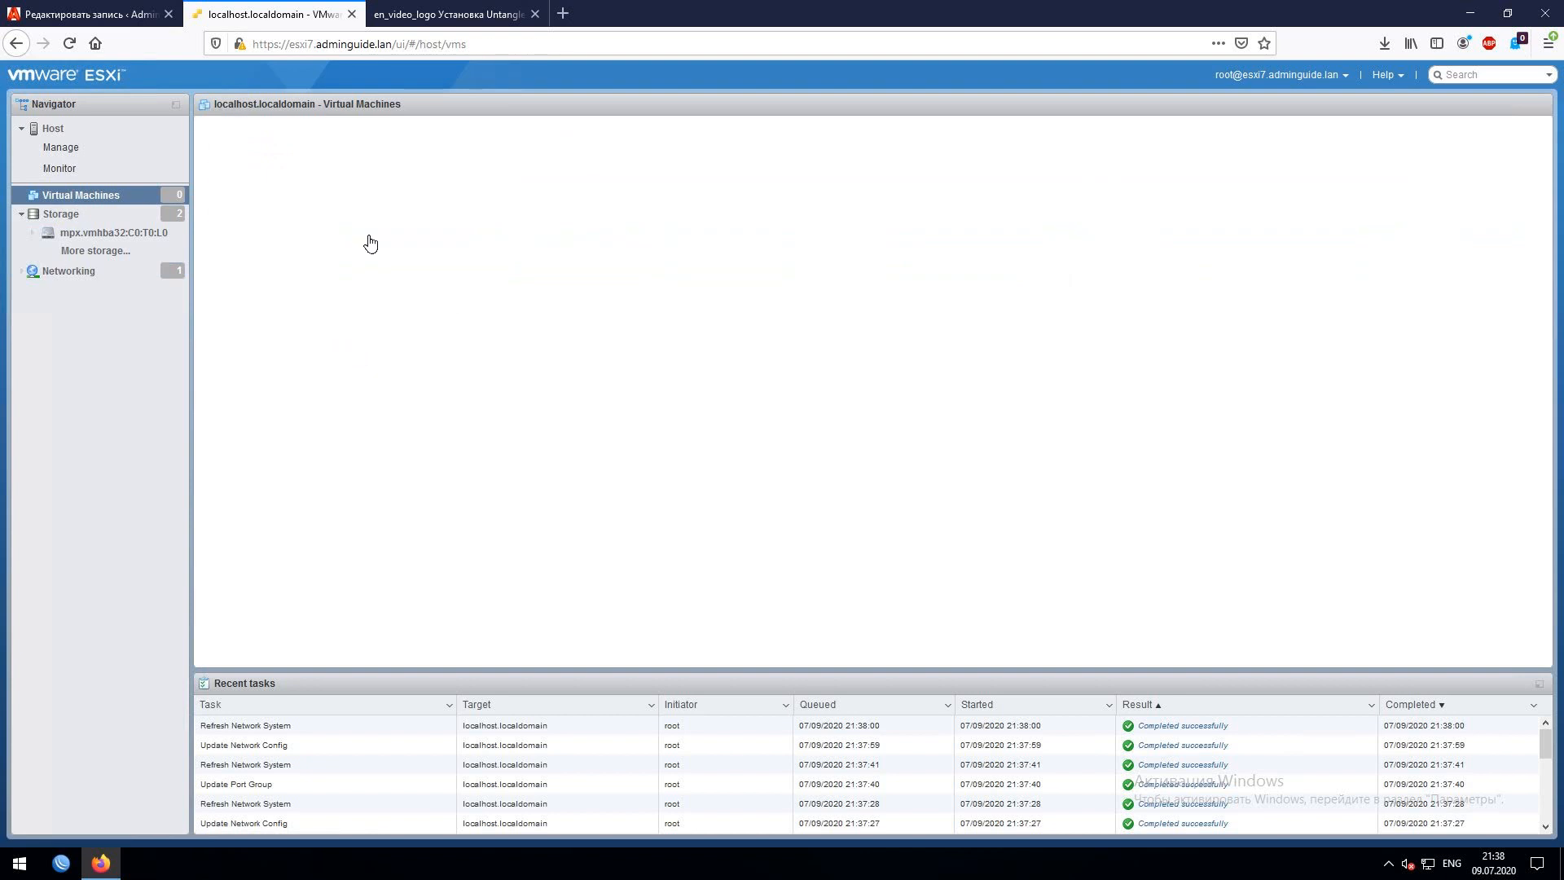
pyautogui.click(269, 144)
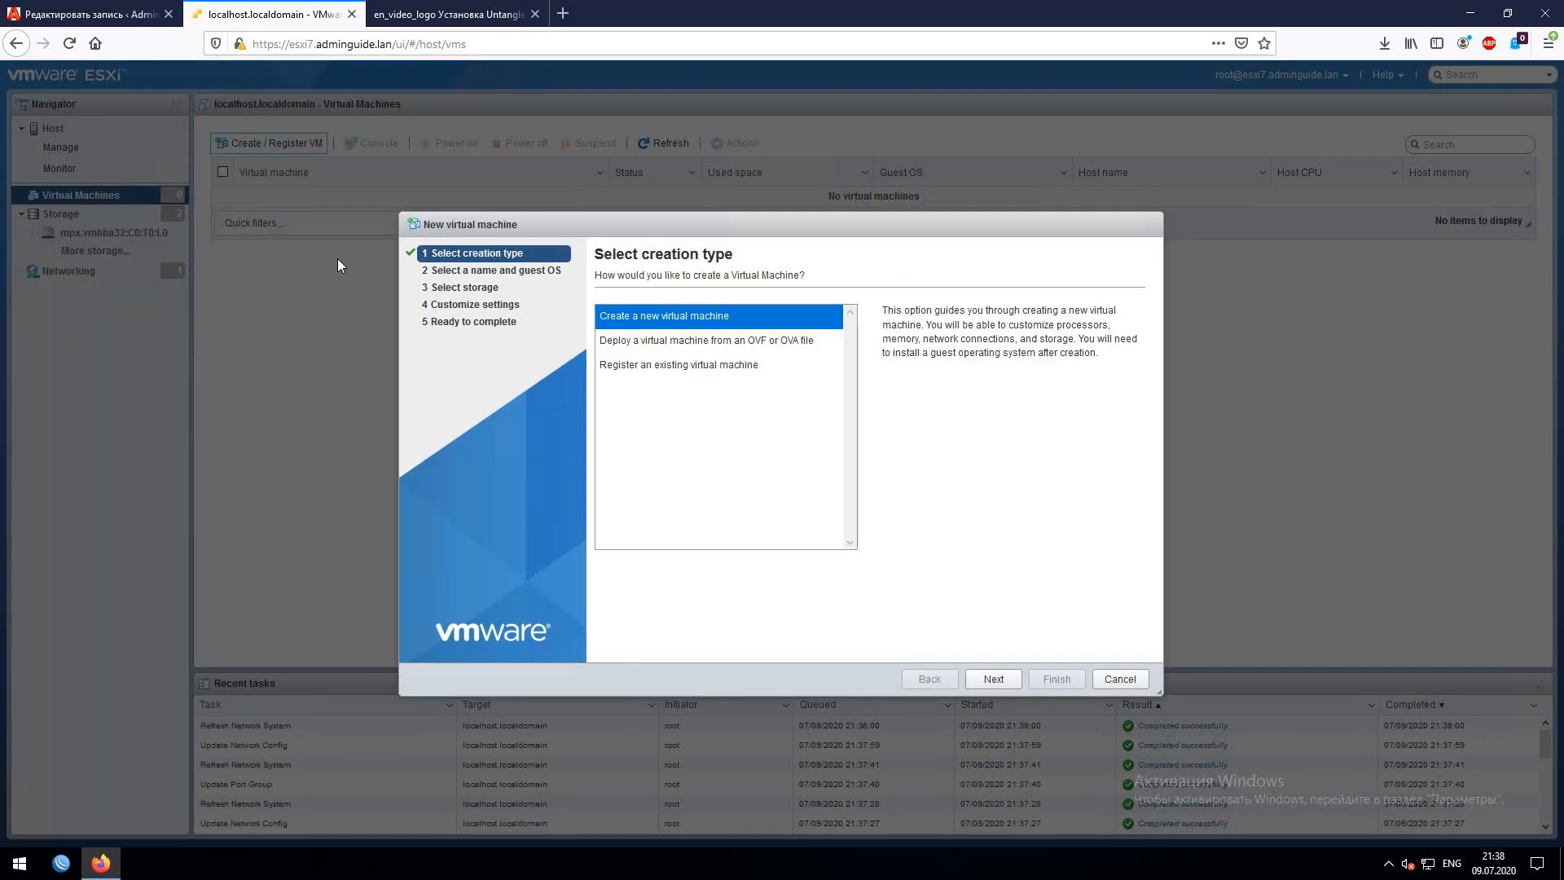
pyautogui.click(996, 678)
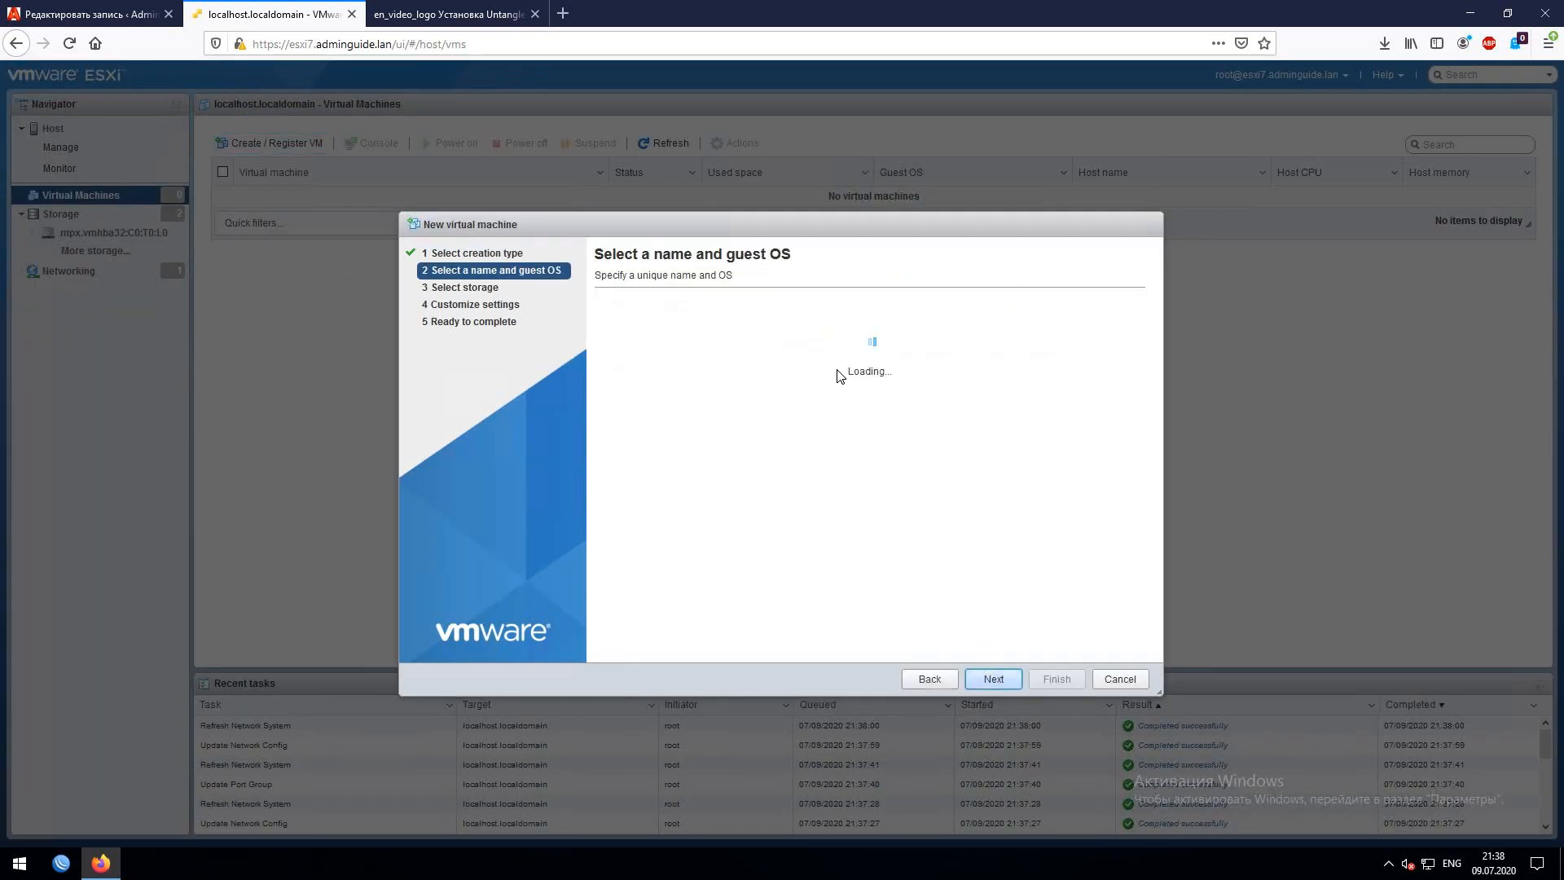
pyautogui.click(781, 333)
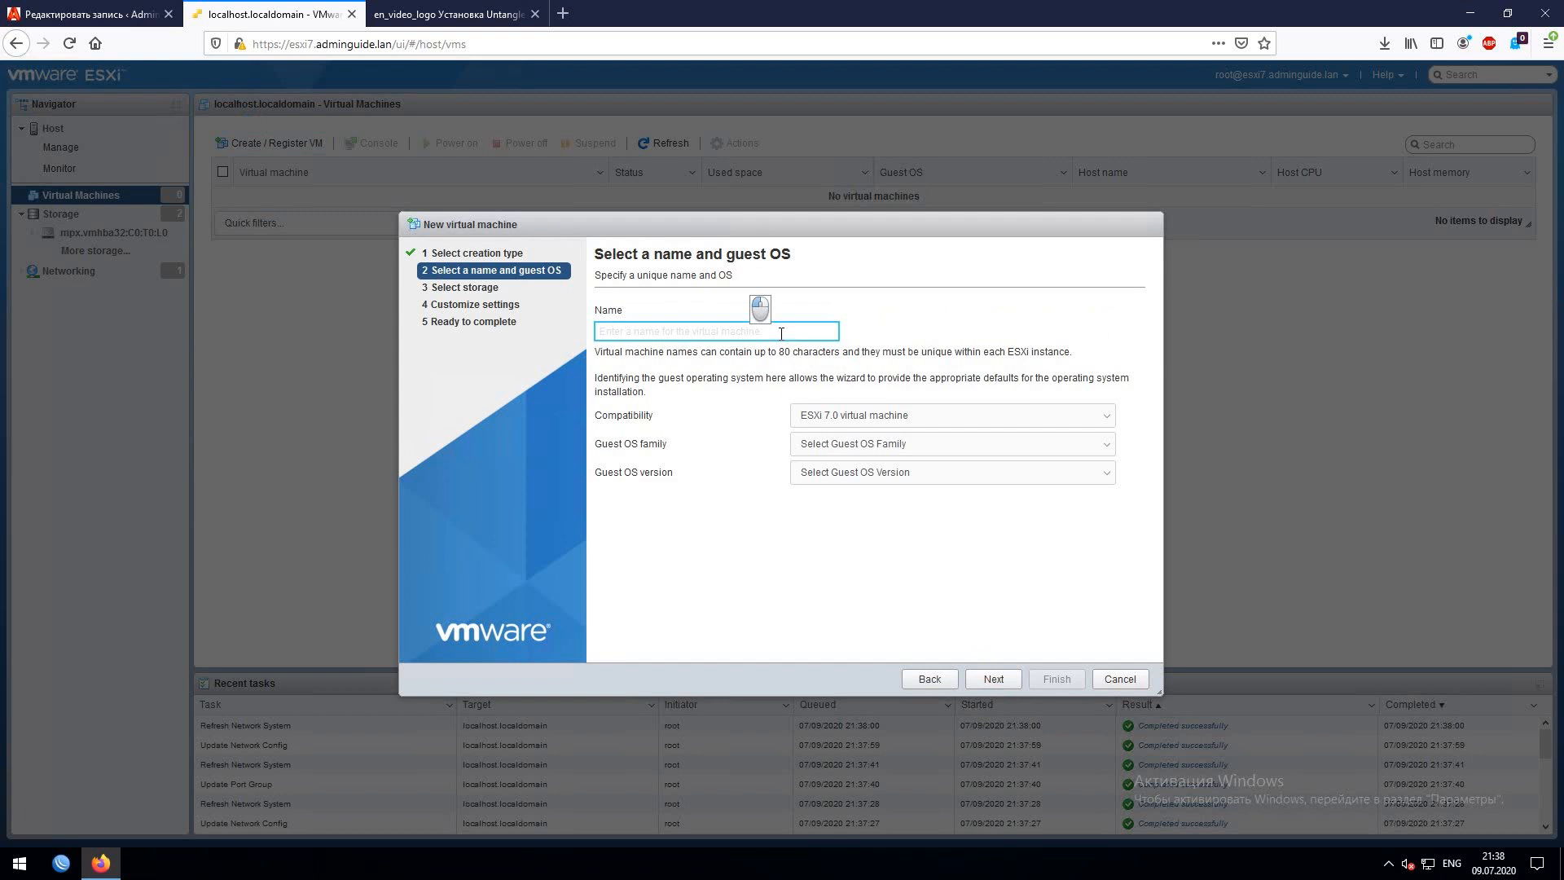
pyautogui.write('[ag]')
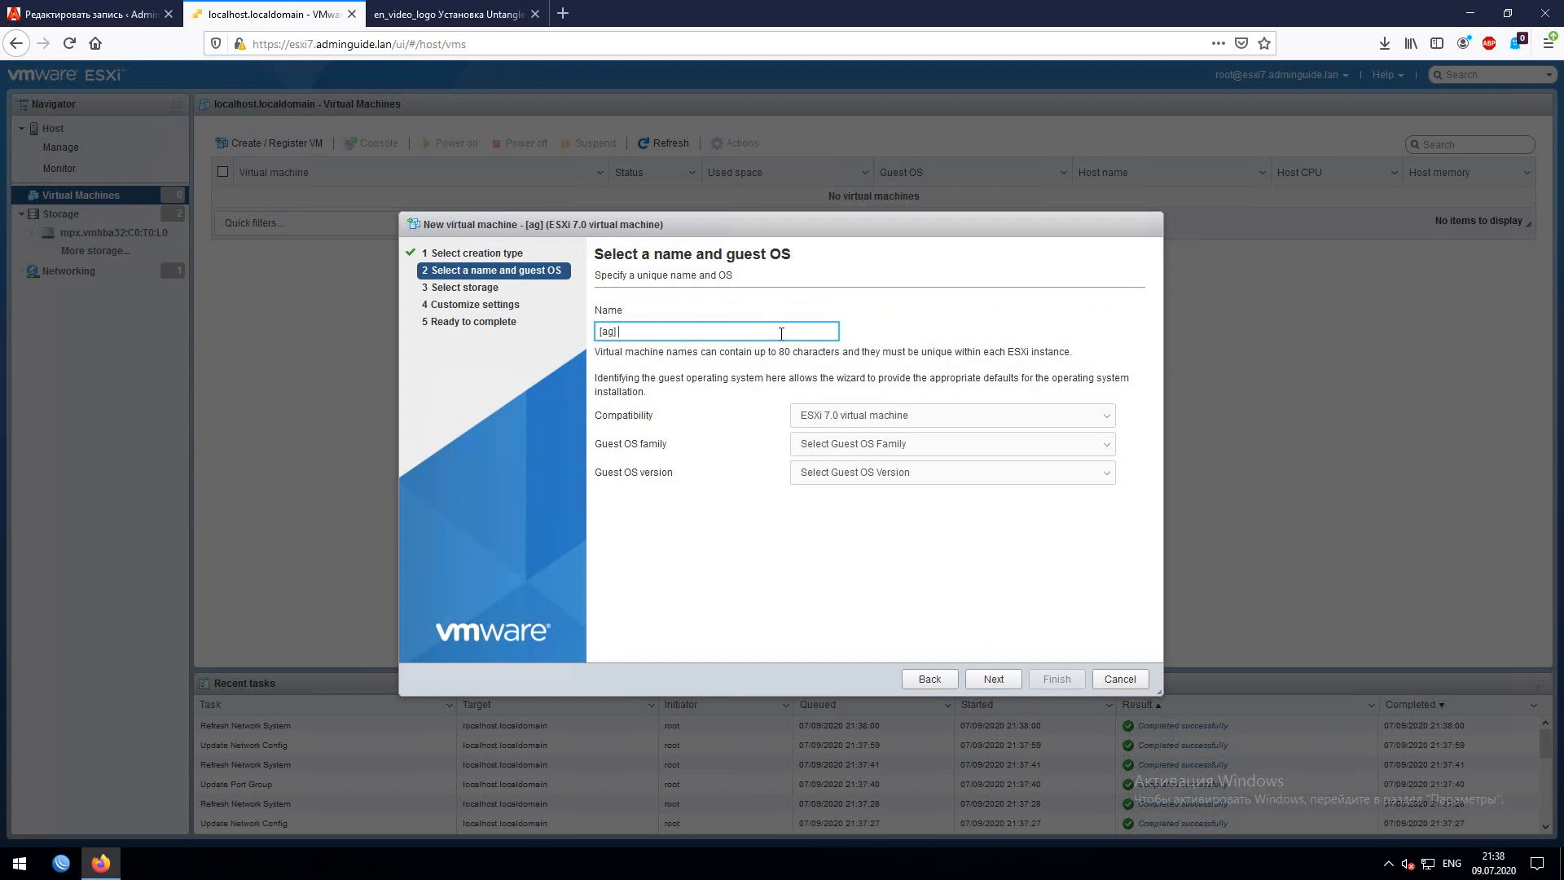
pyautogui.write(' gw')
# - Choose guest OS Linux, Debian GNU/Linux 10 (64-bit), and continue to storage
pyautogui.click(856, 444)
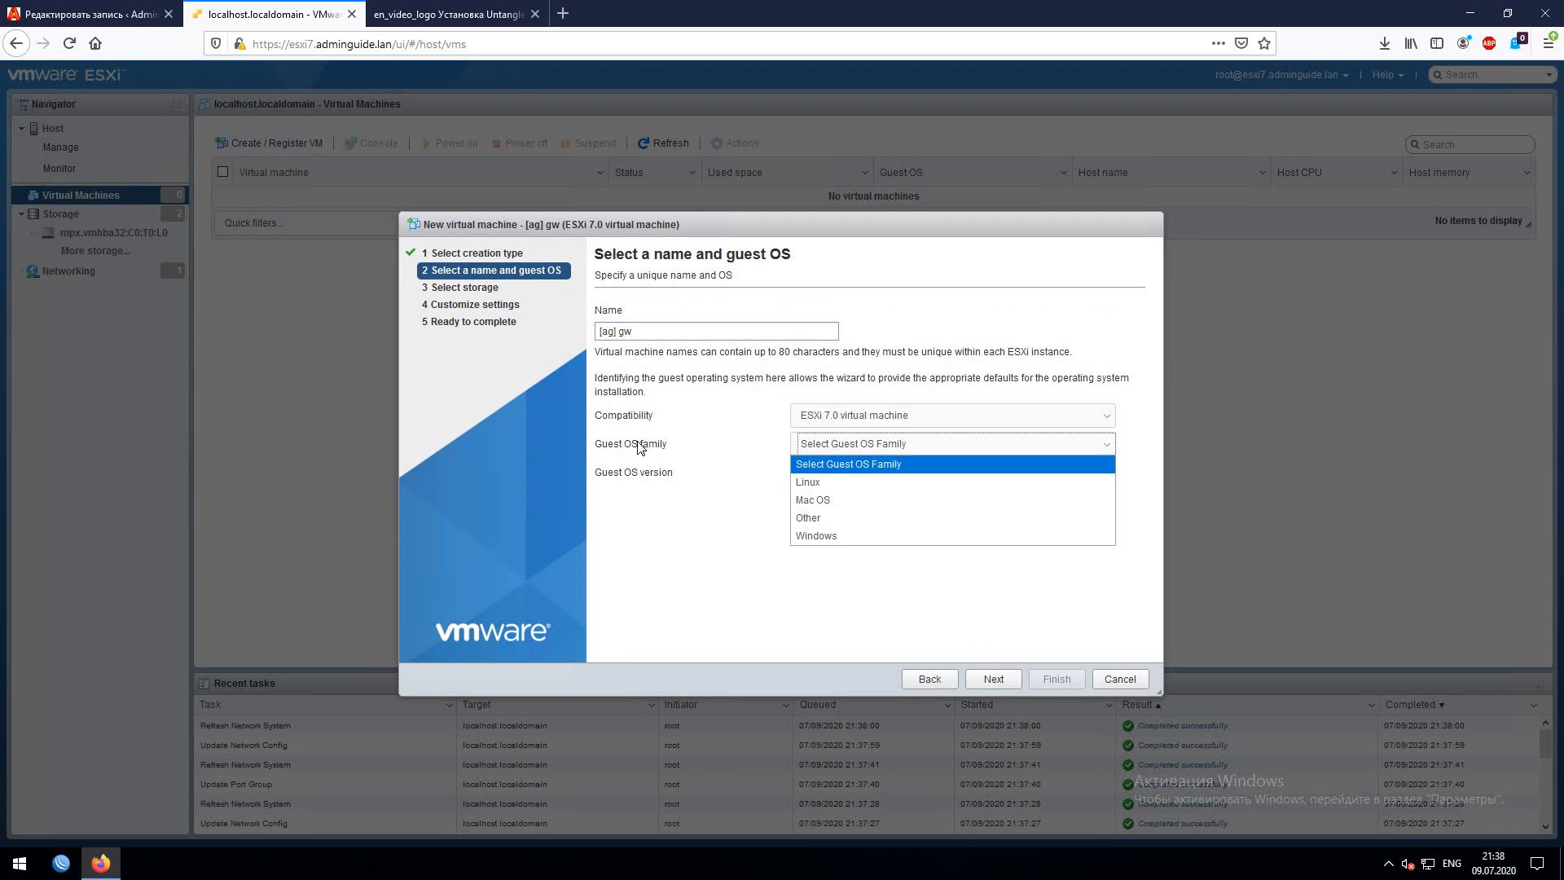
pyautogui.click(813, 486)
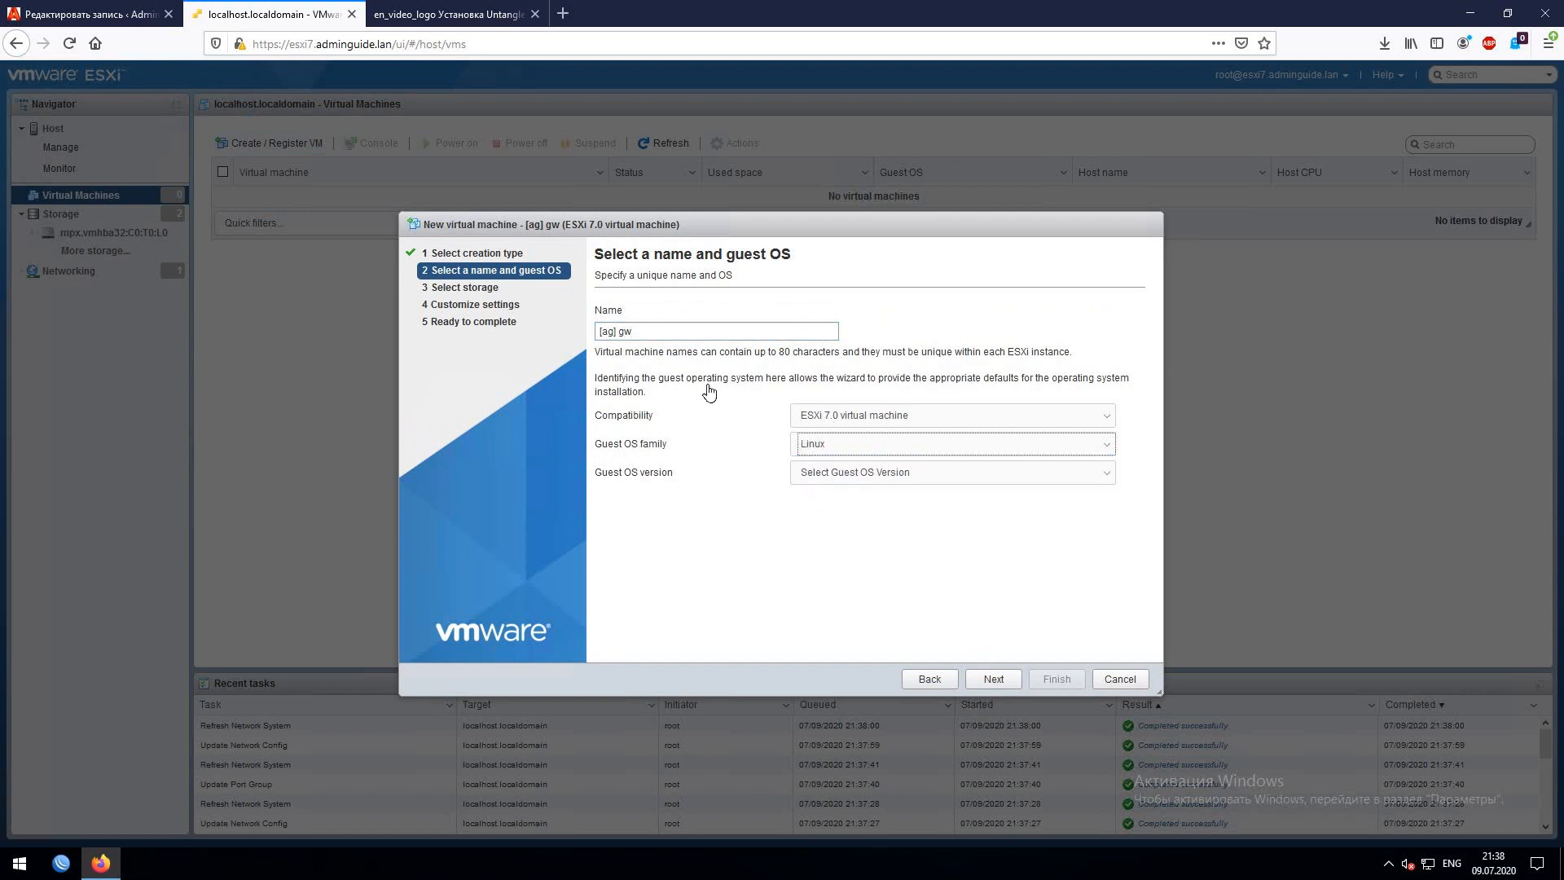
pyautogui.click(864, 472)
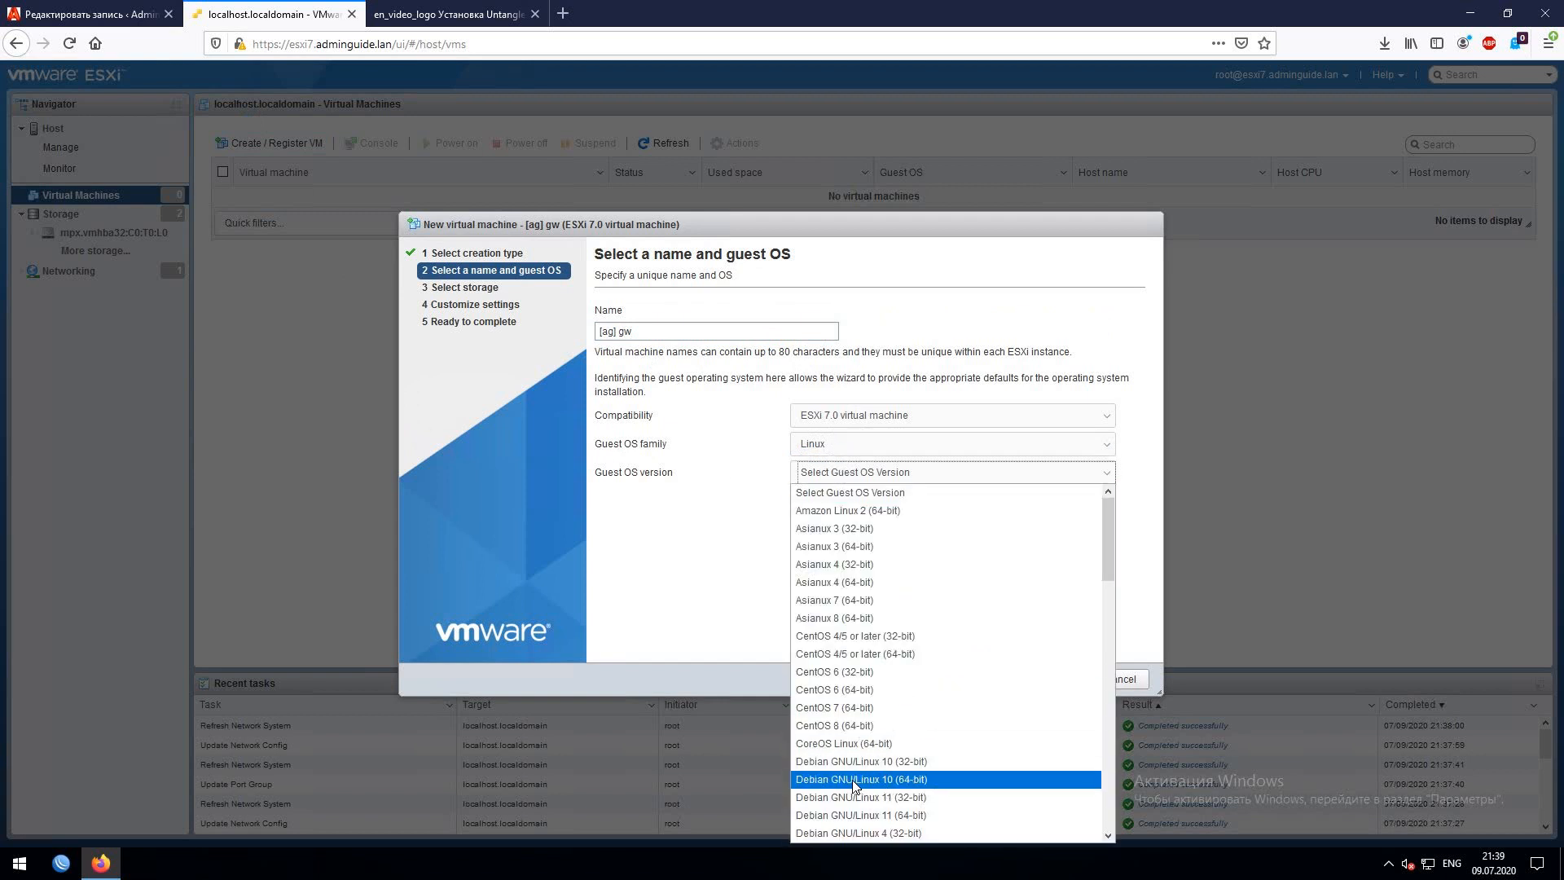
pyautogui.click(907, 781)
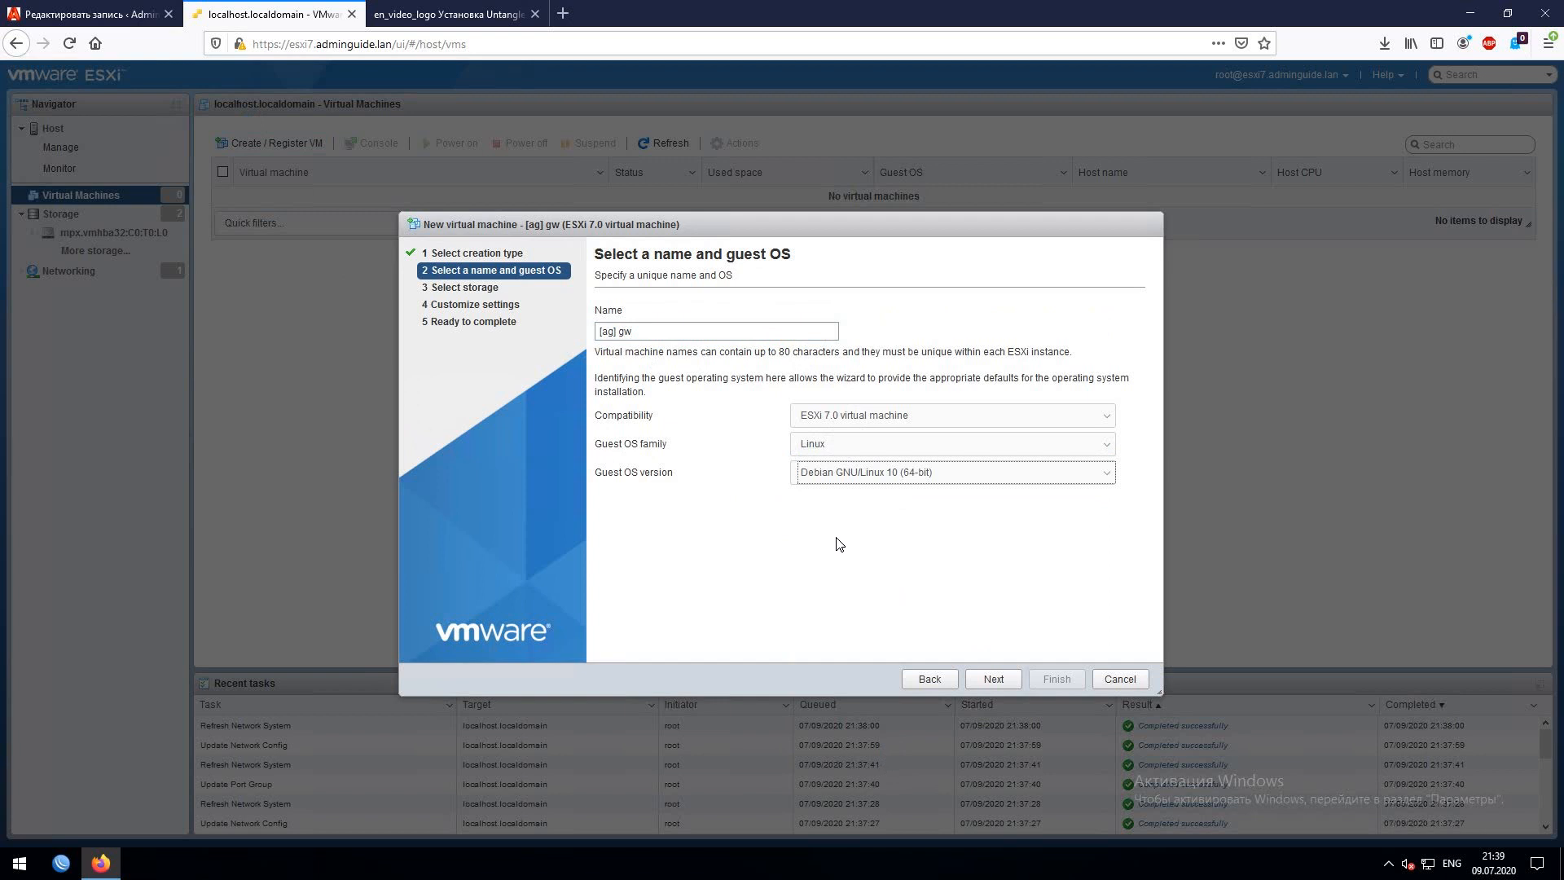
pyautogui.click(974, 680)
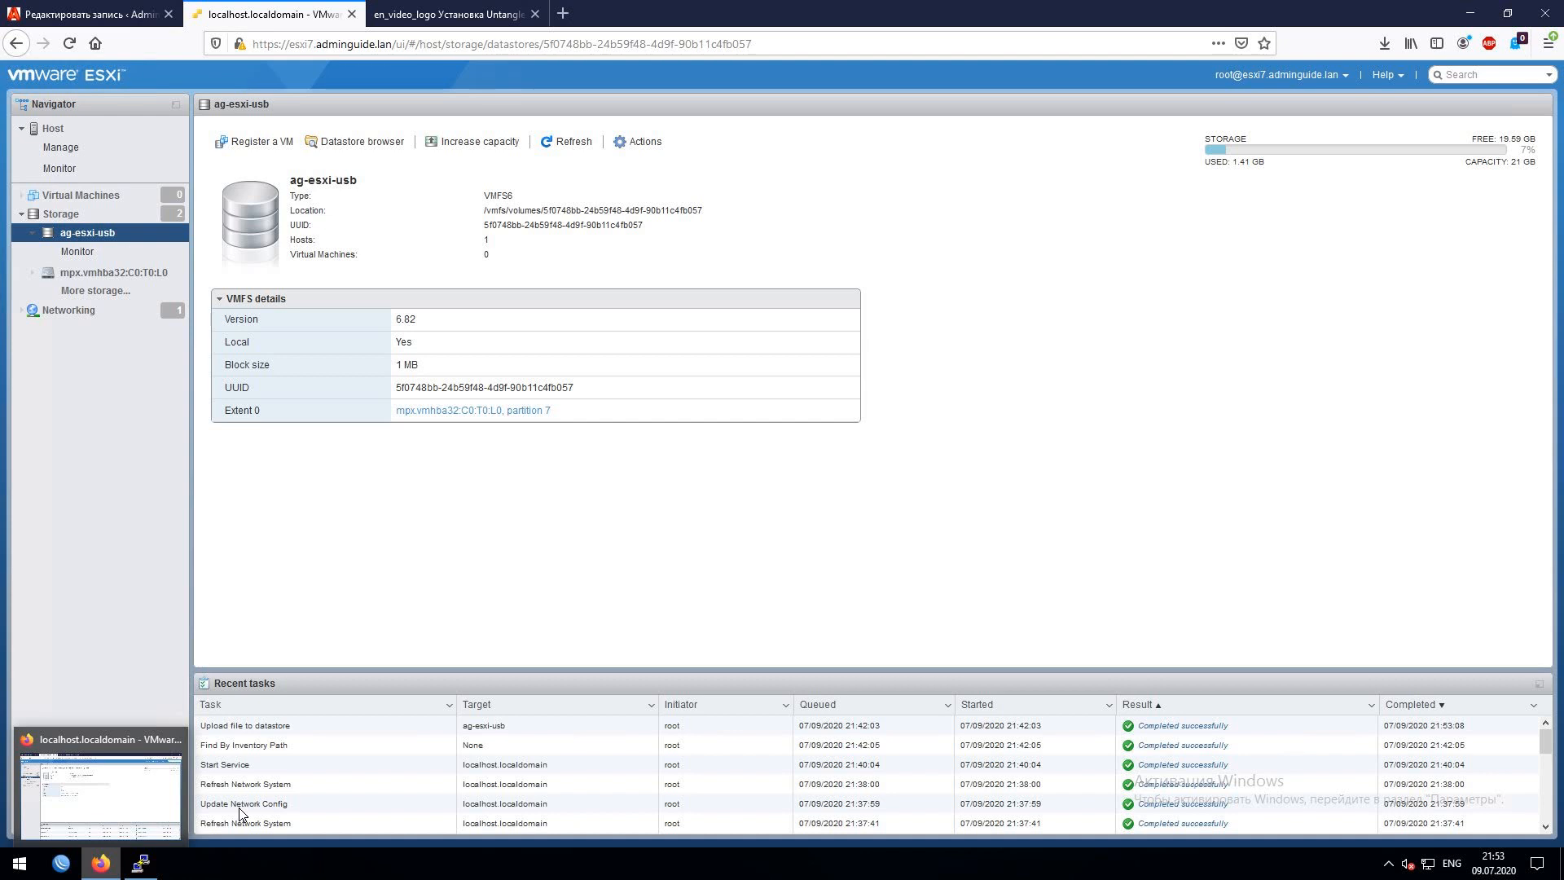
# - Restart the VM wizard: name '[ag] gw', guest OS Linux, Debian GNU/Linux 10 (64-bit)
pyautogui.click(74, 195)
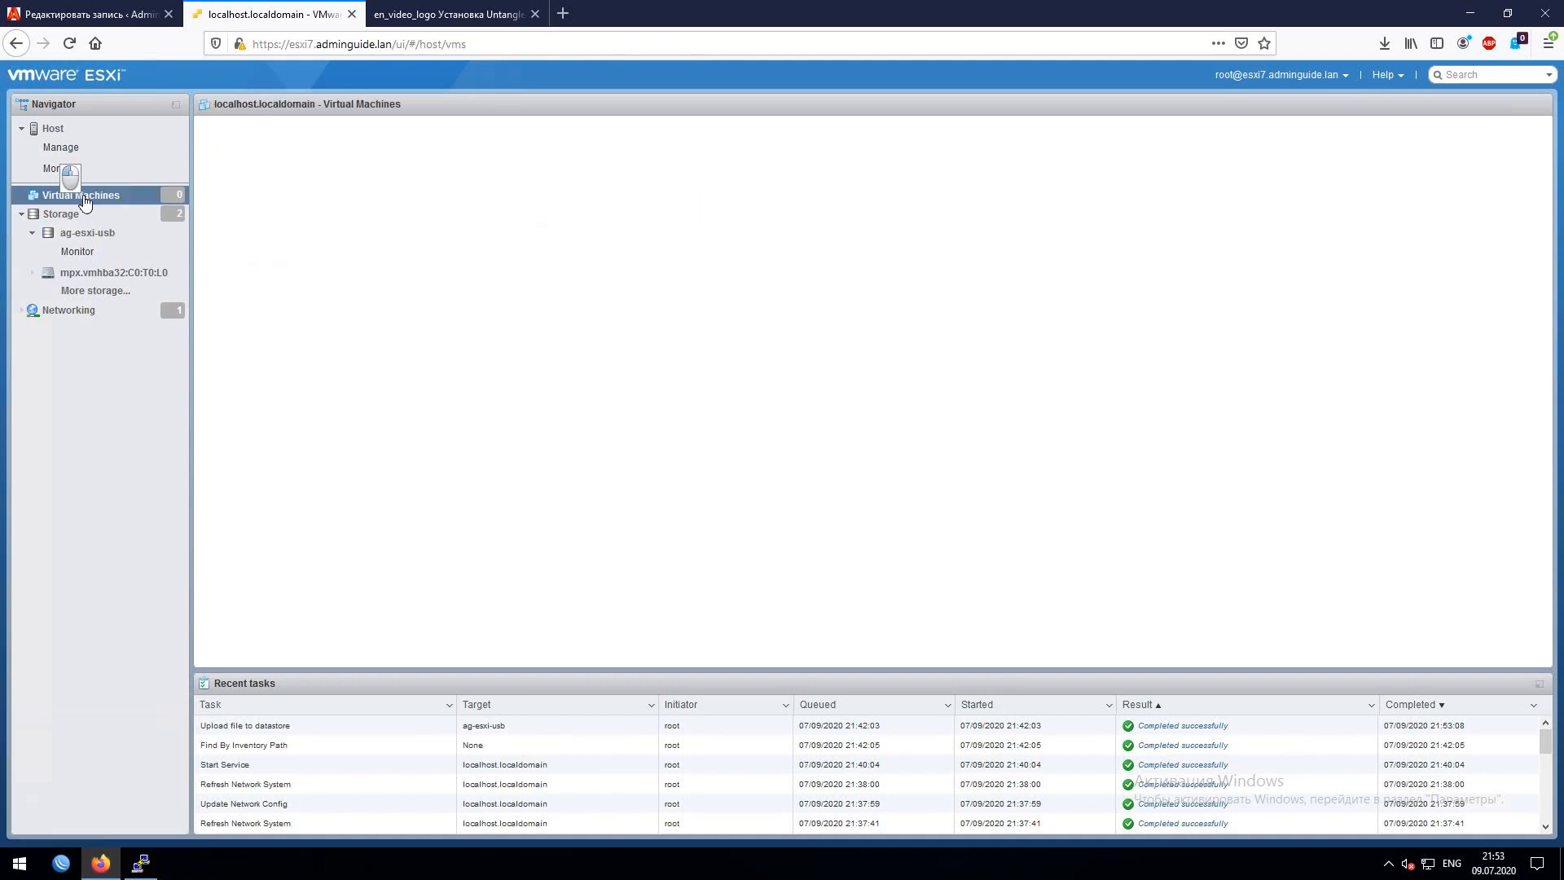
pyautogui.click(265, 144)
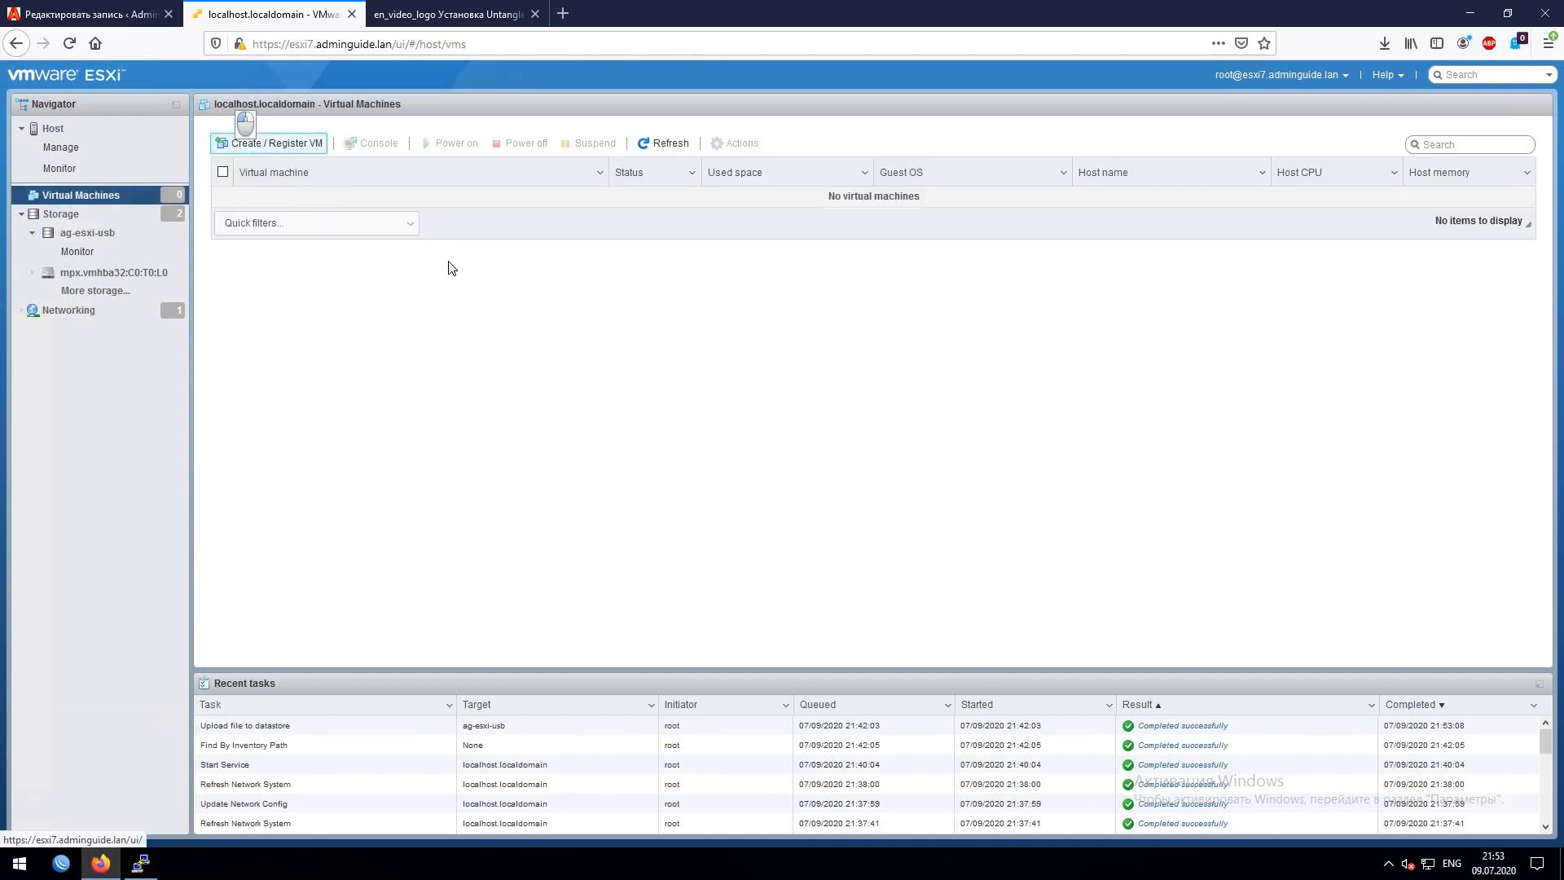
pyautogui.click(992, 679)
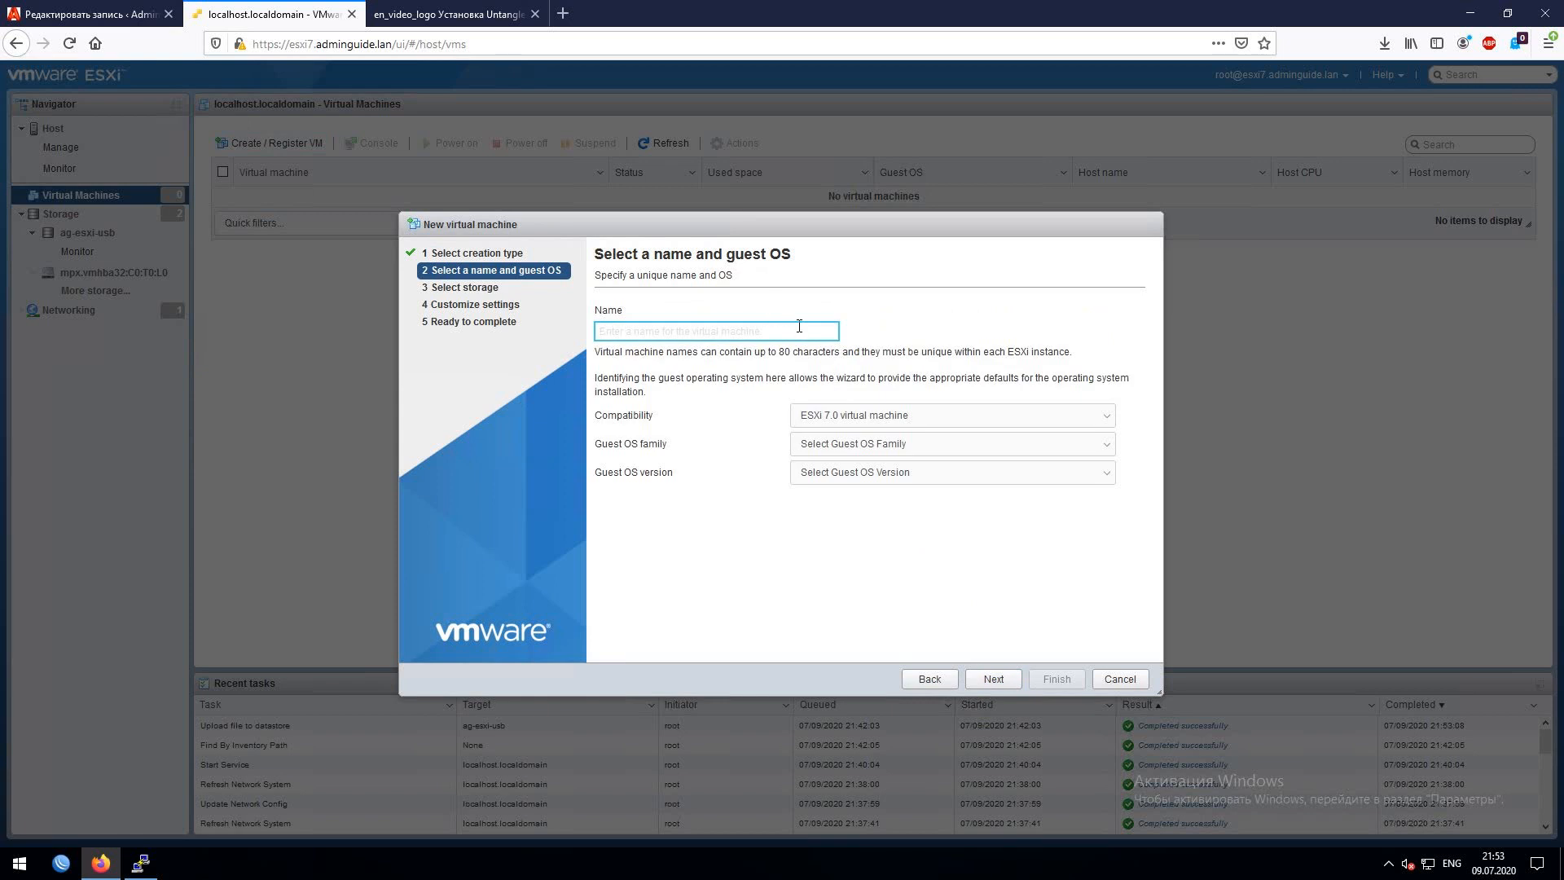
pyautogui.write('[ag] gw')
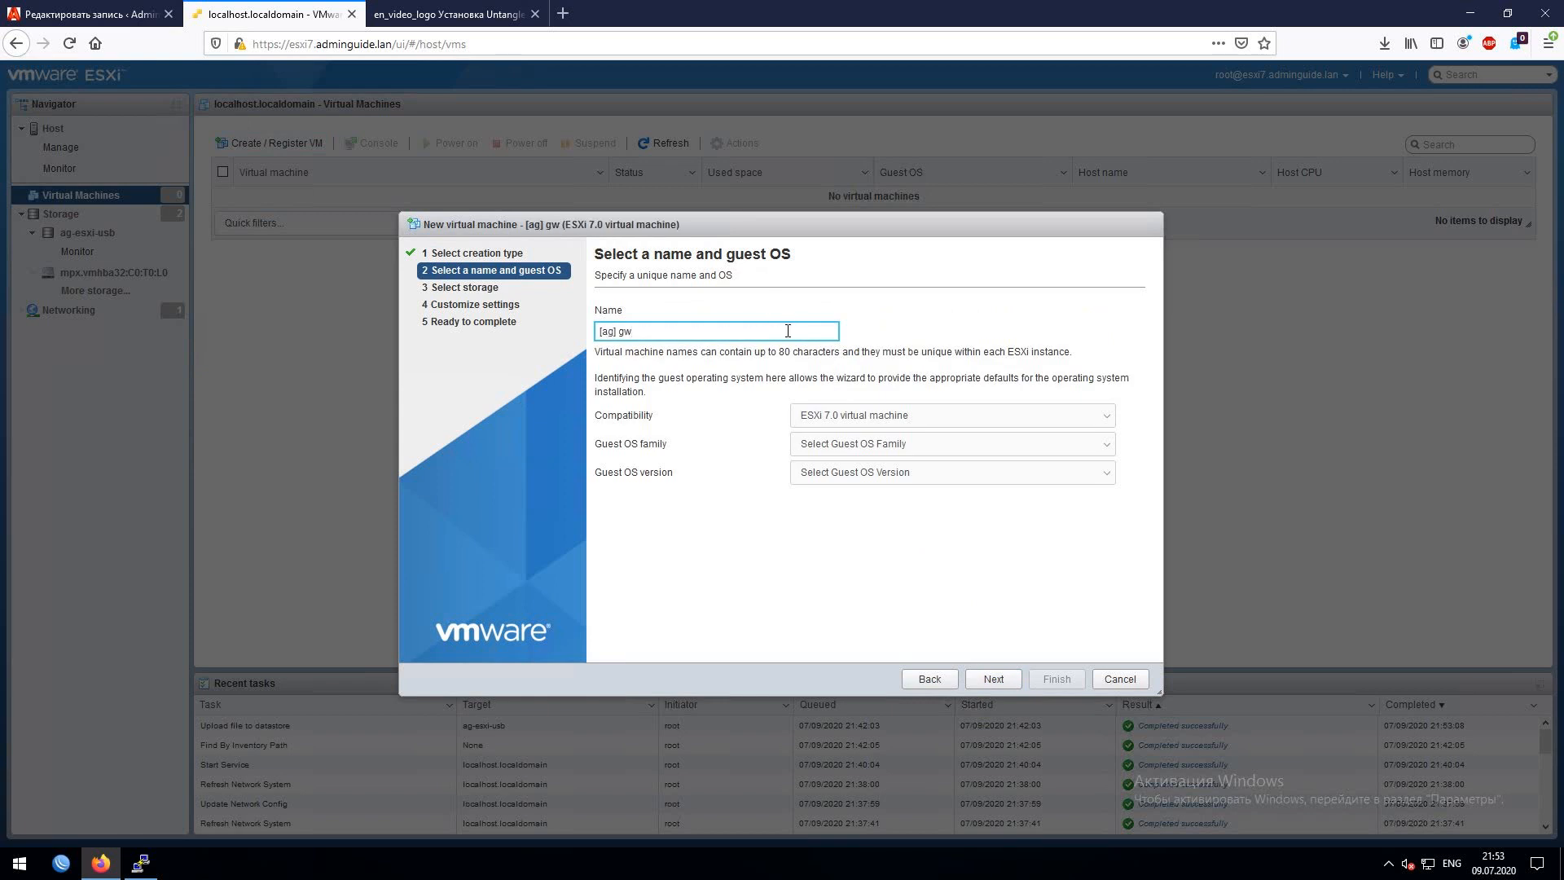
pyautogui.click(861, 450)
pyautogui.click(826, 499)
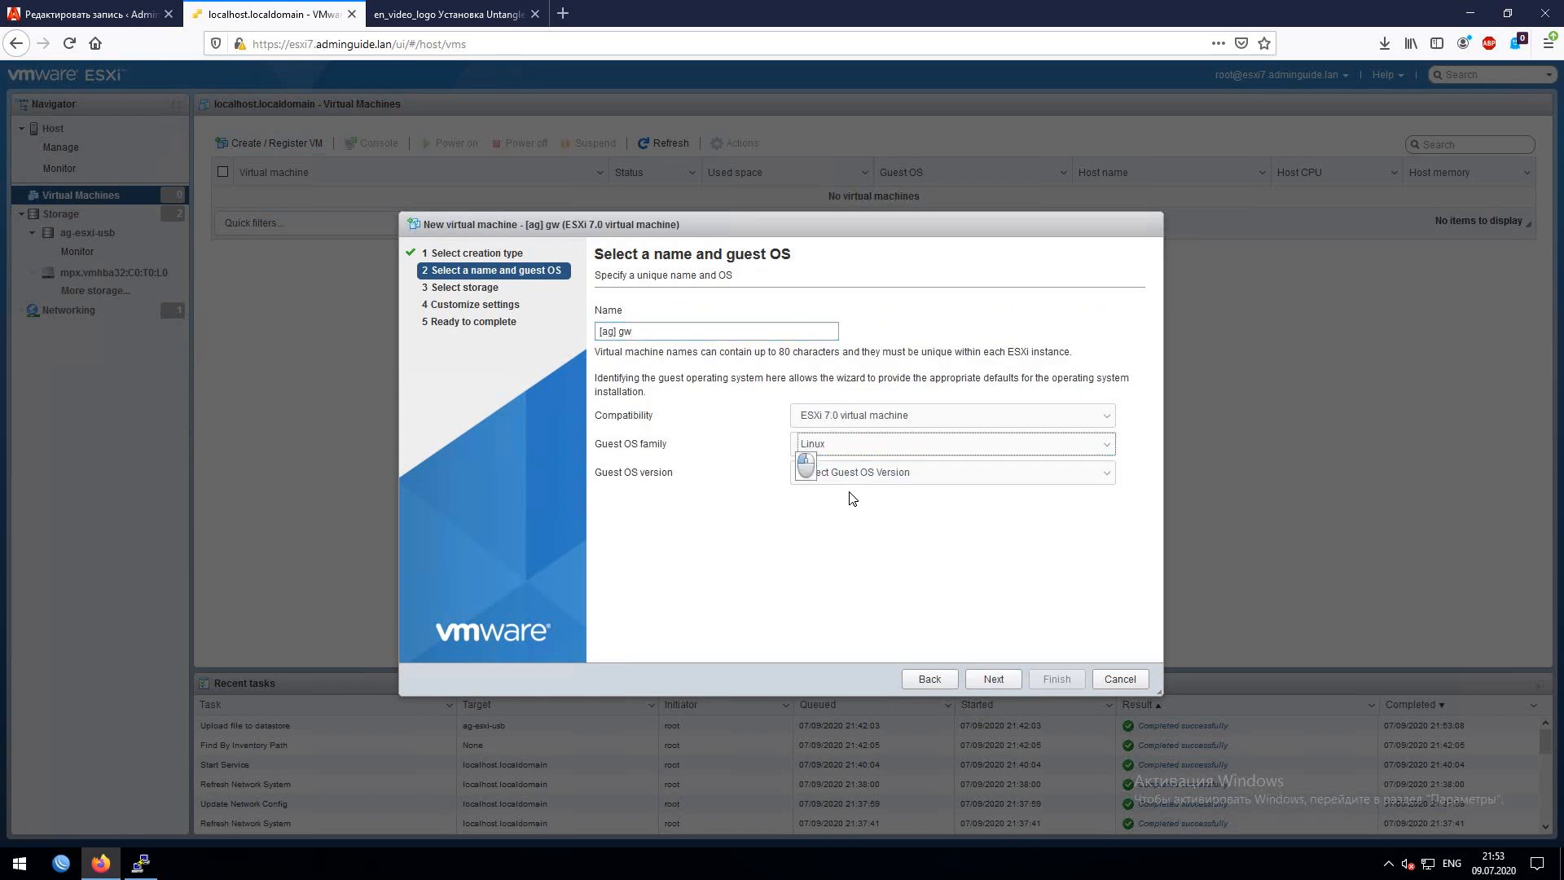
pyautogui.click(852, 474)
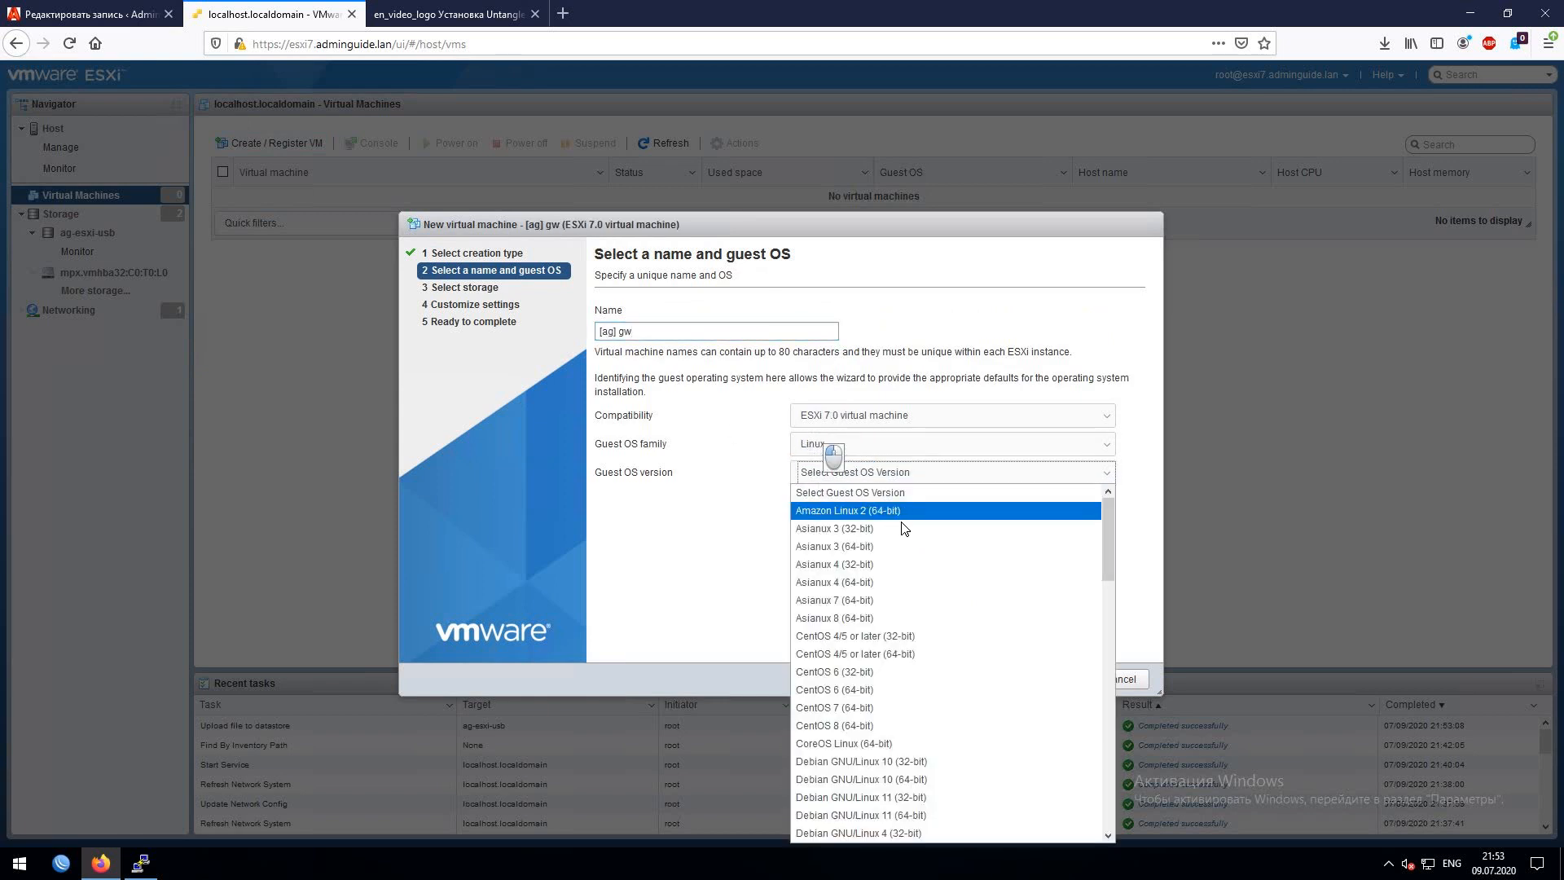
pyautogui.click(876, 780)
# - Place the VM on the 256GB-HDD-Raid1 datastore and advance to hardware customization
pyautogui.click(996, 680)
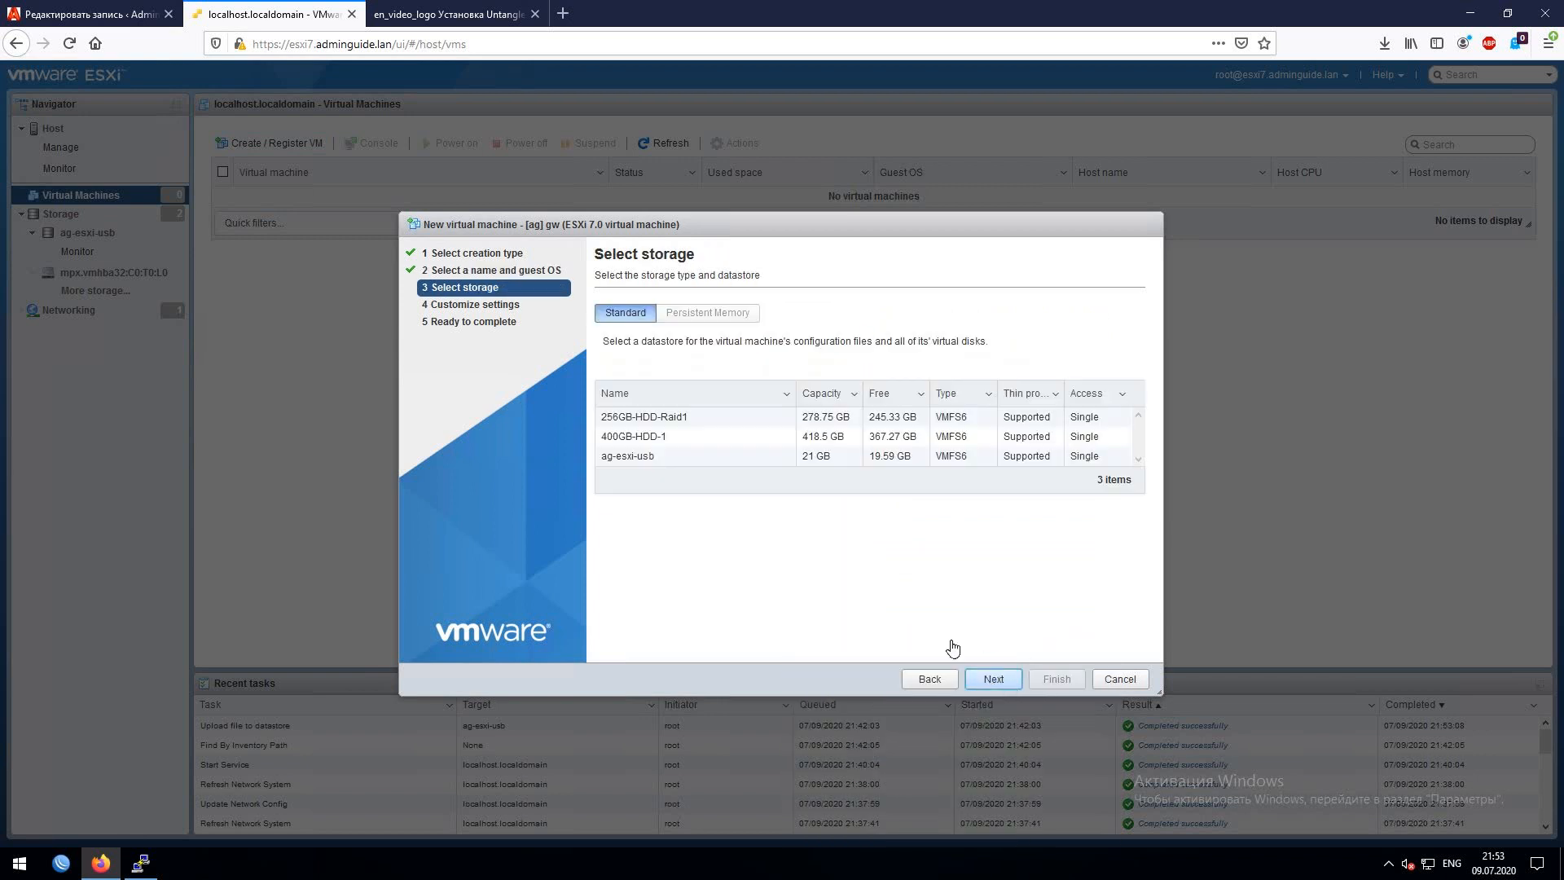
pyautogui.click(735, 457)
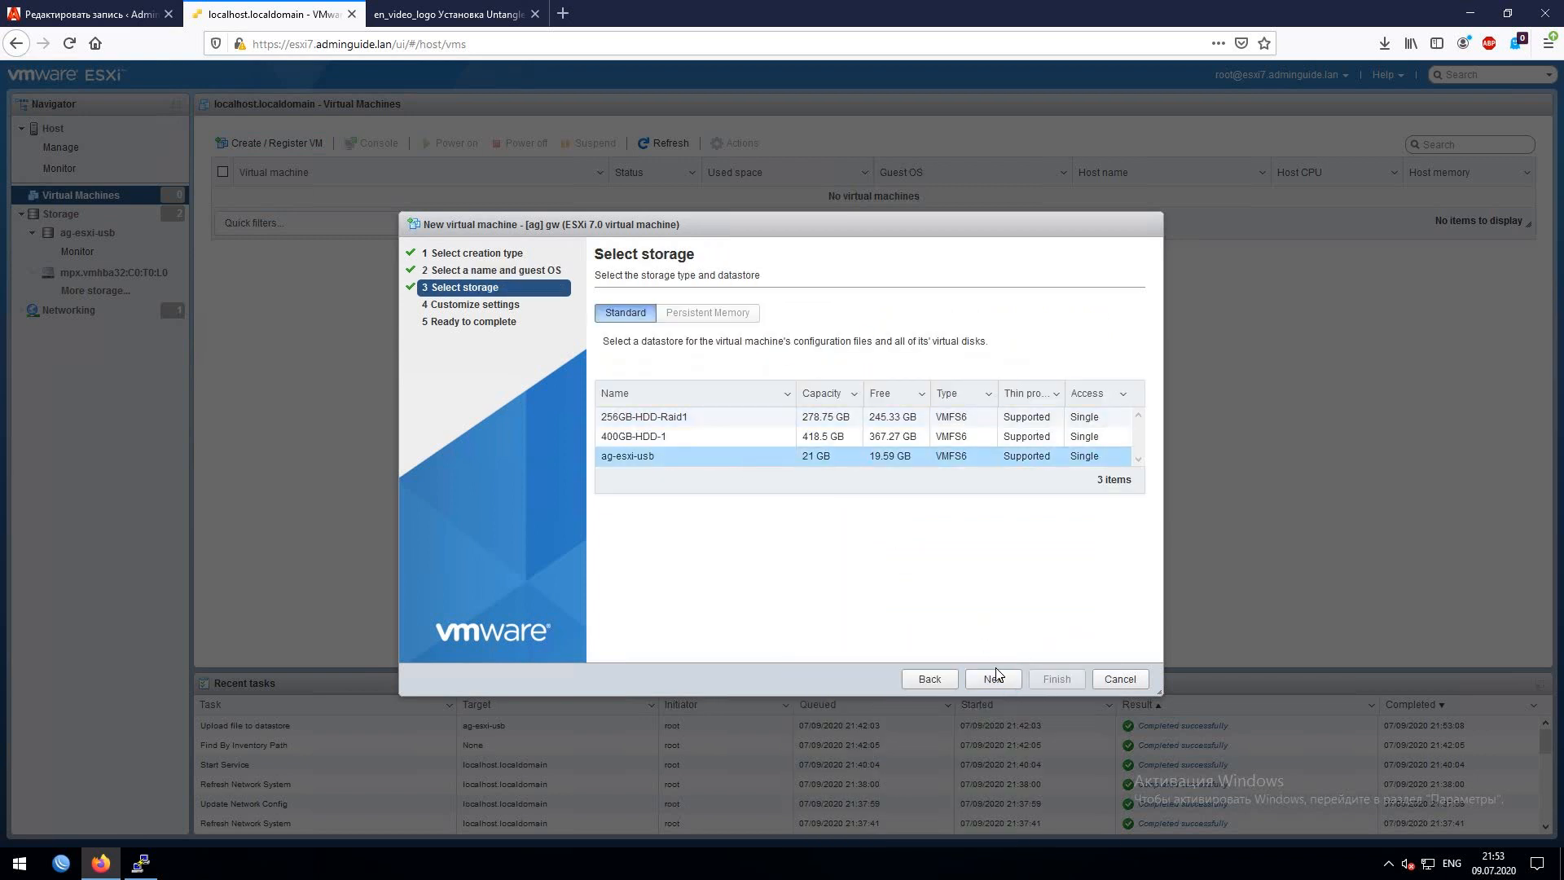
pyautogui.click(735, 417)
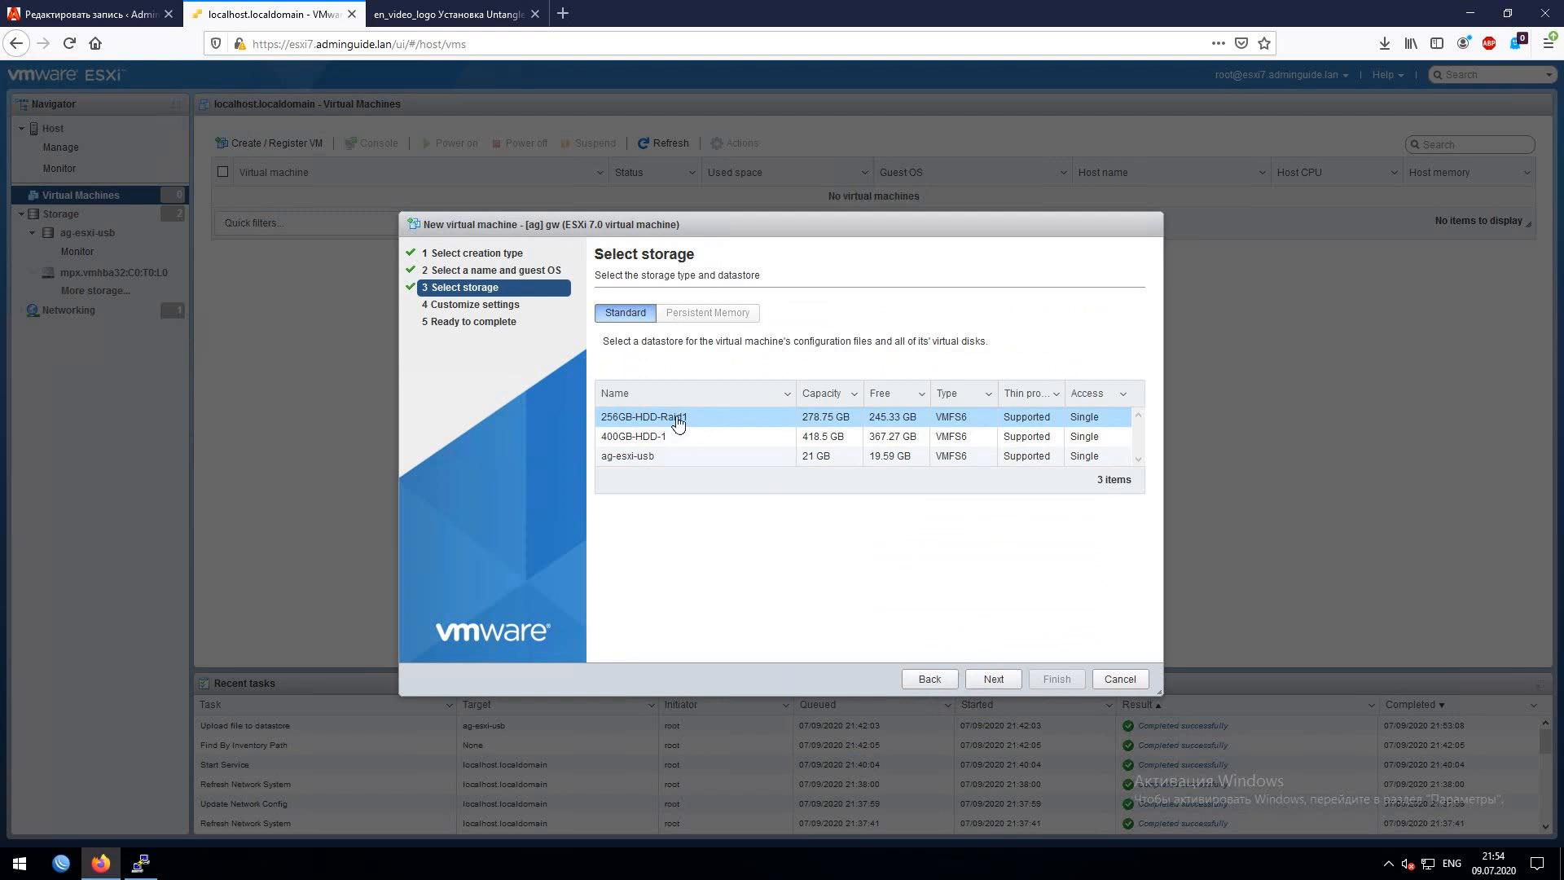
pyautogui.click(996, 679)
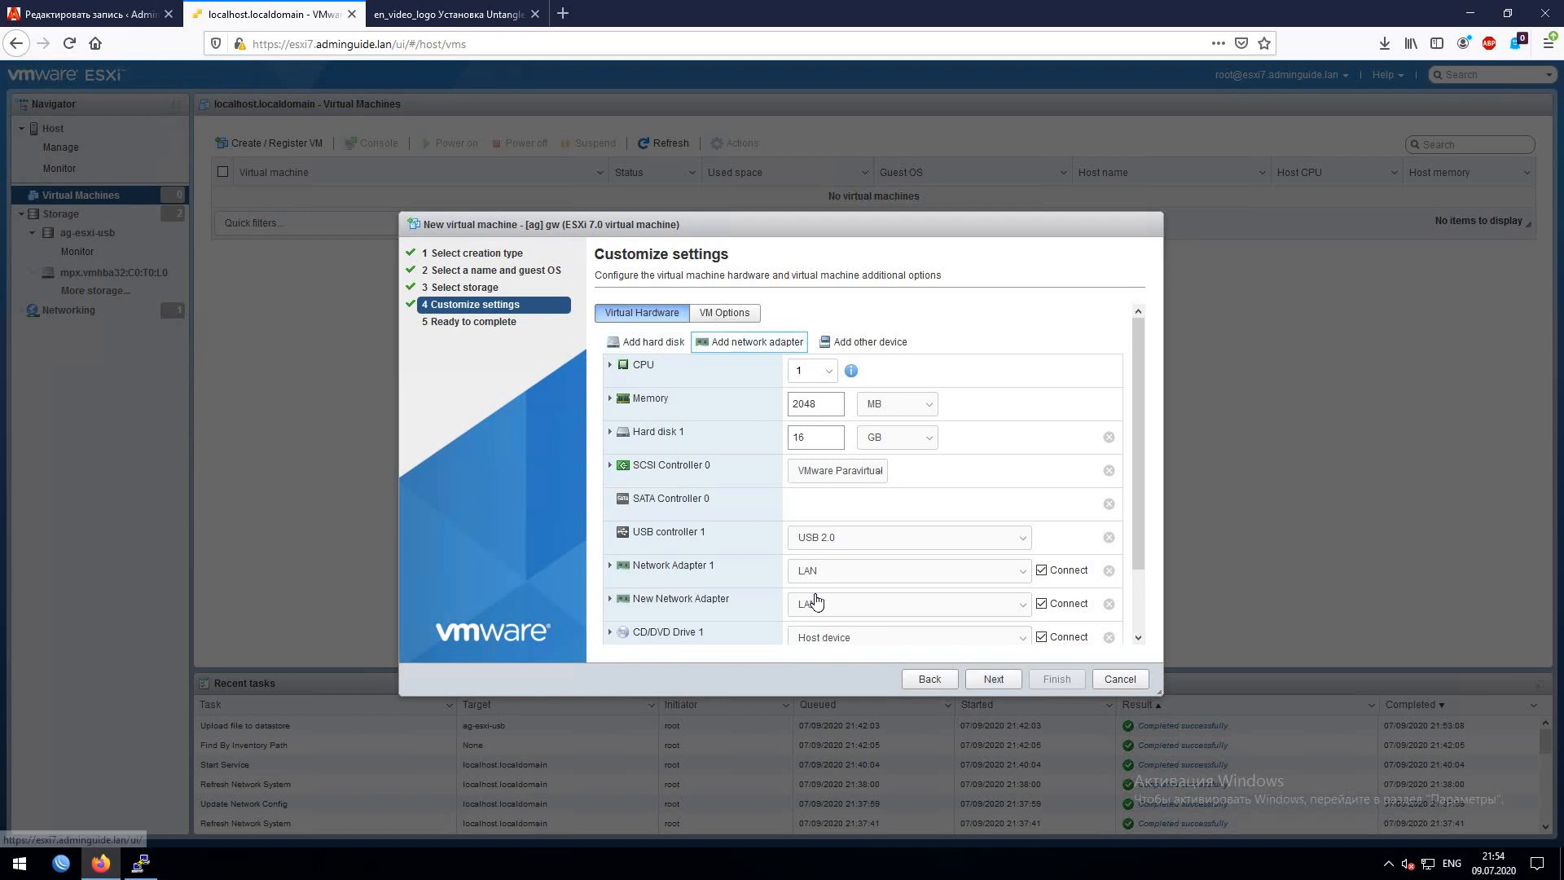
# - Add a second network adapter, connect adapter 1 to WAN, and set 2 CPUs
pyautogui.click(883, 604)
pyautogui.click(892, 571)
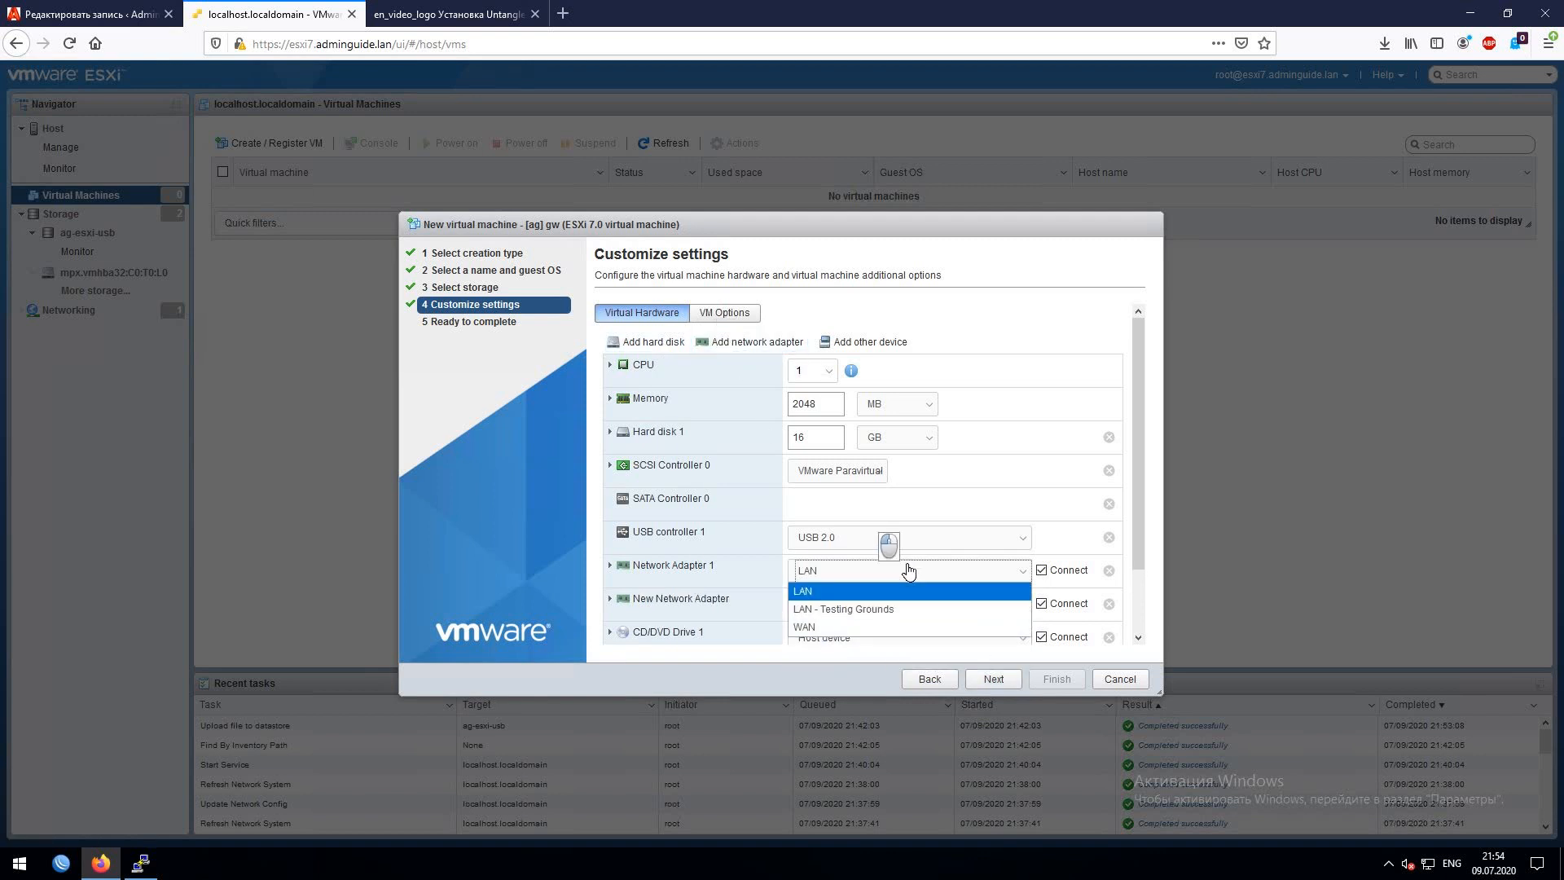
pyautogui.click(807, 627)
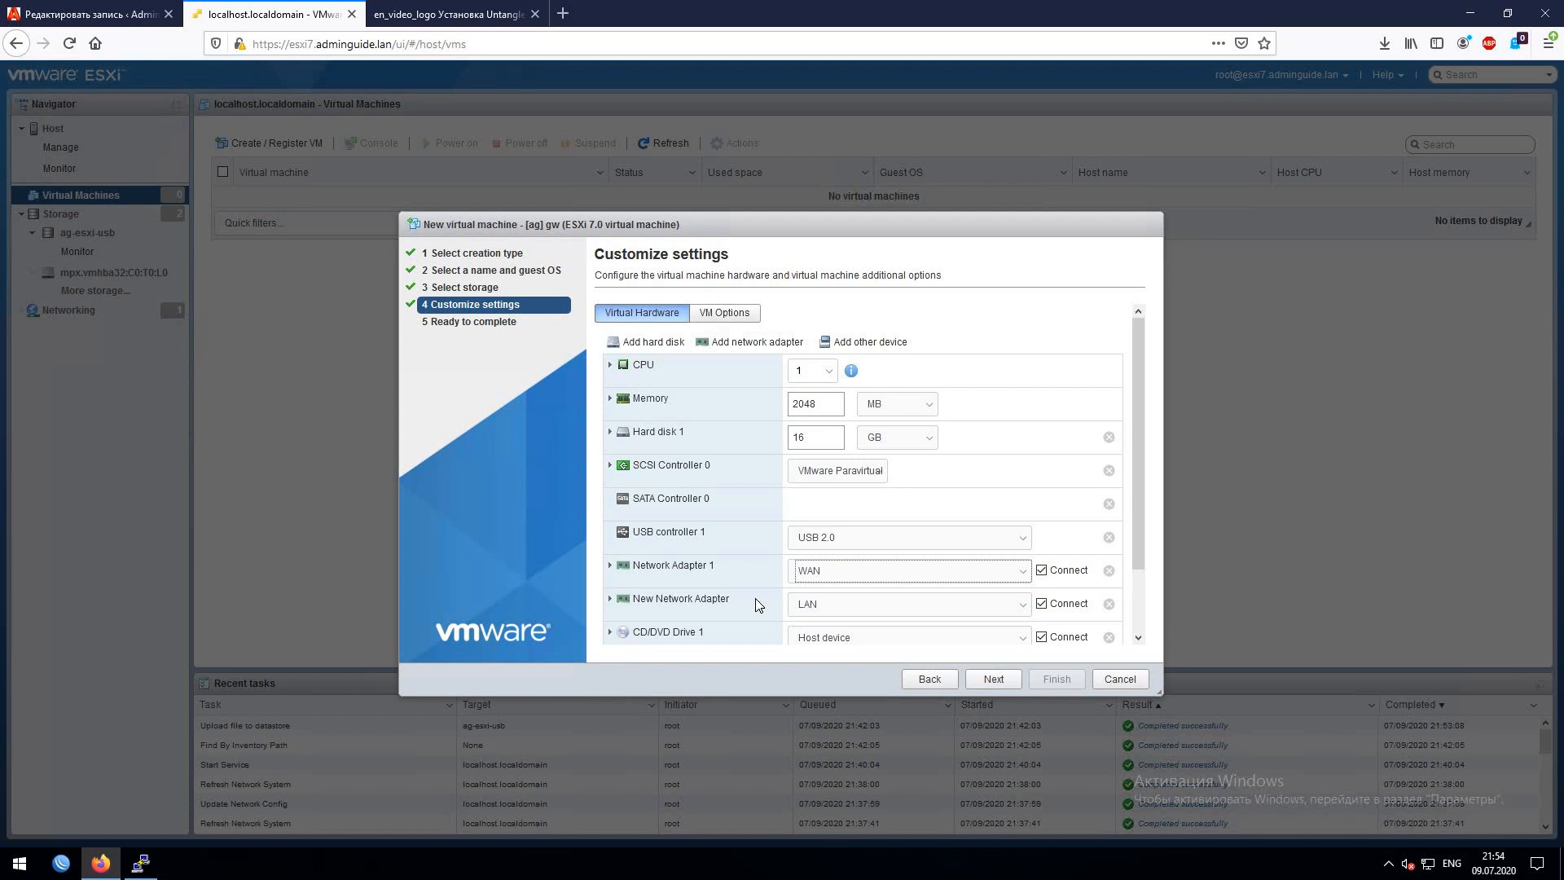
pyautogui.click(820, 376)
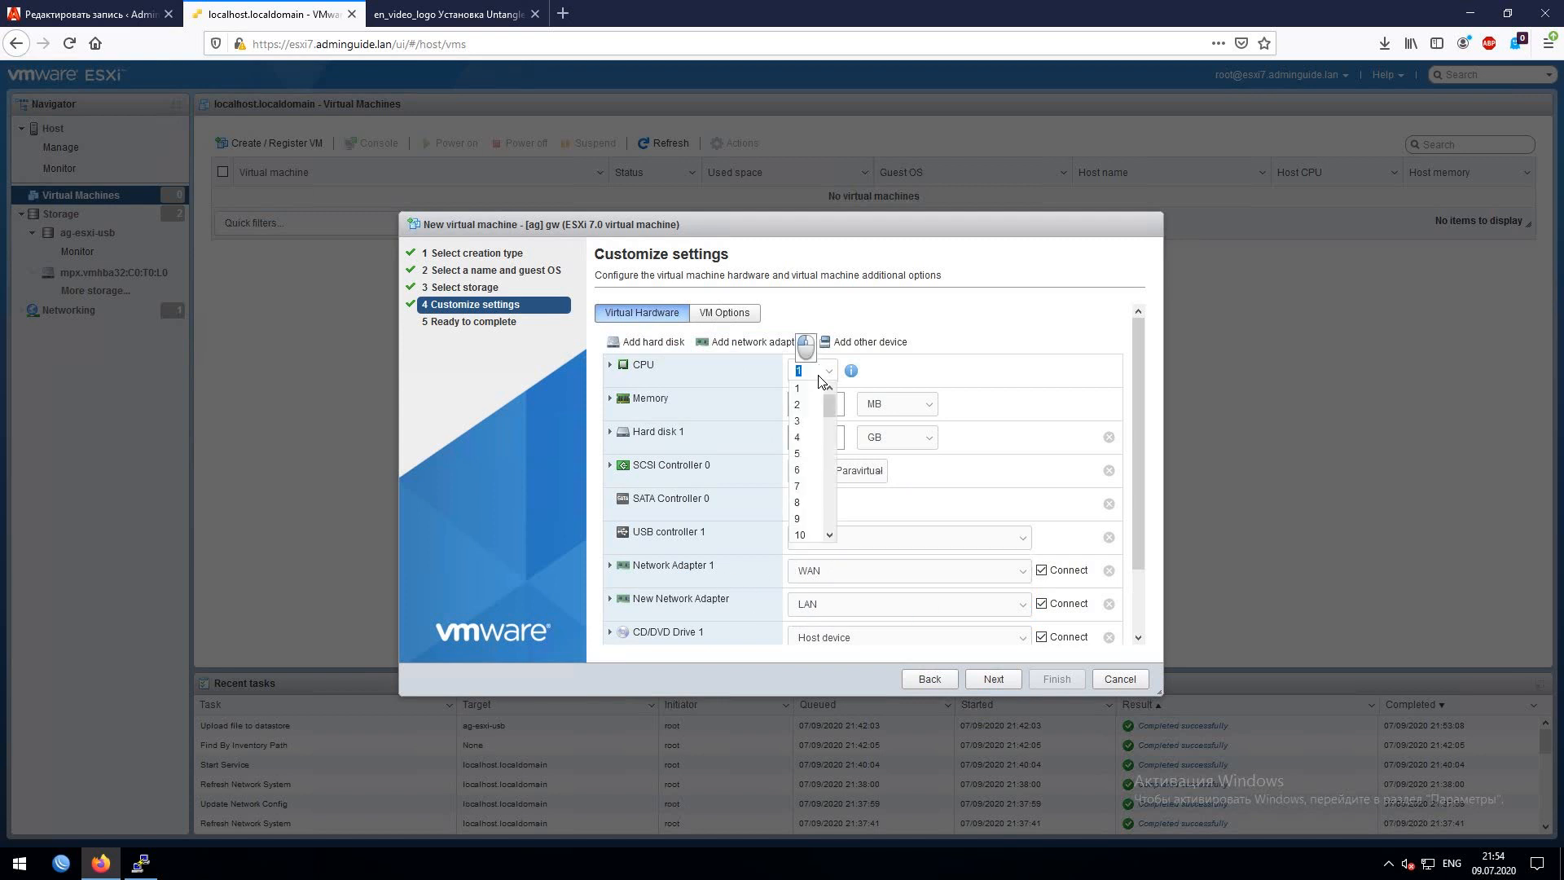
pyautogui.click(807, 404)
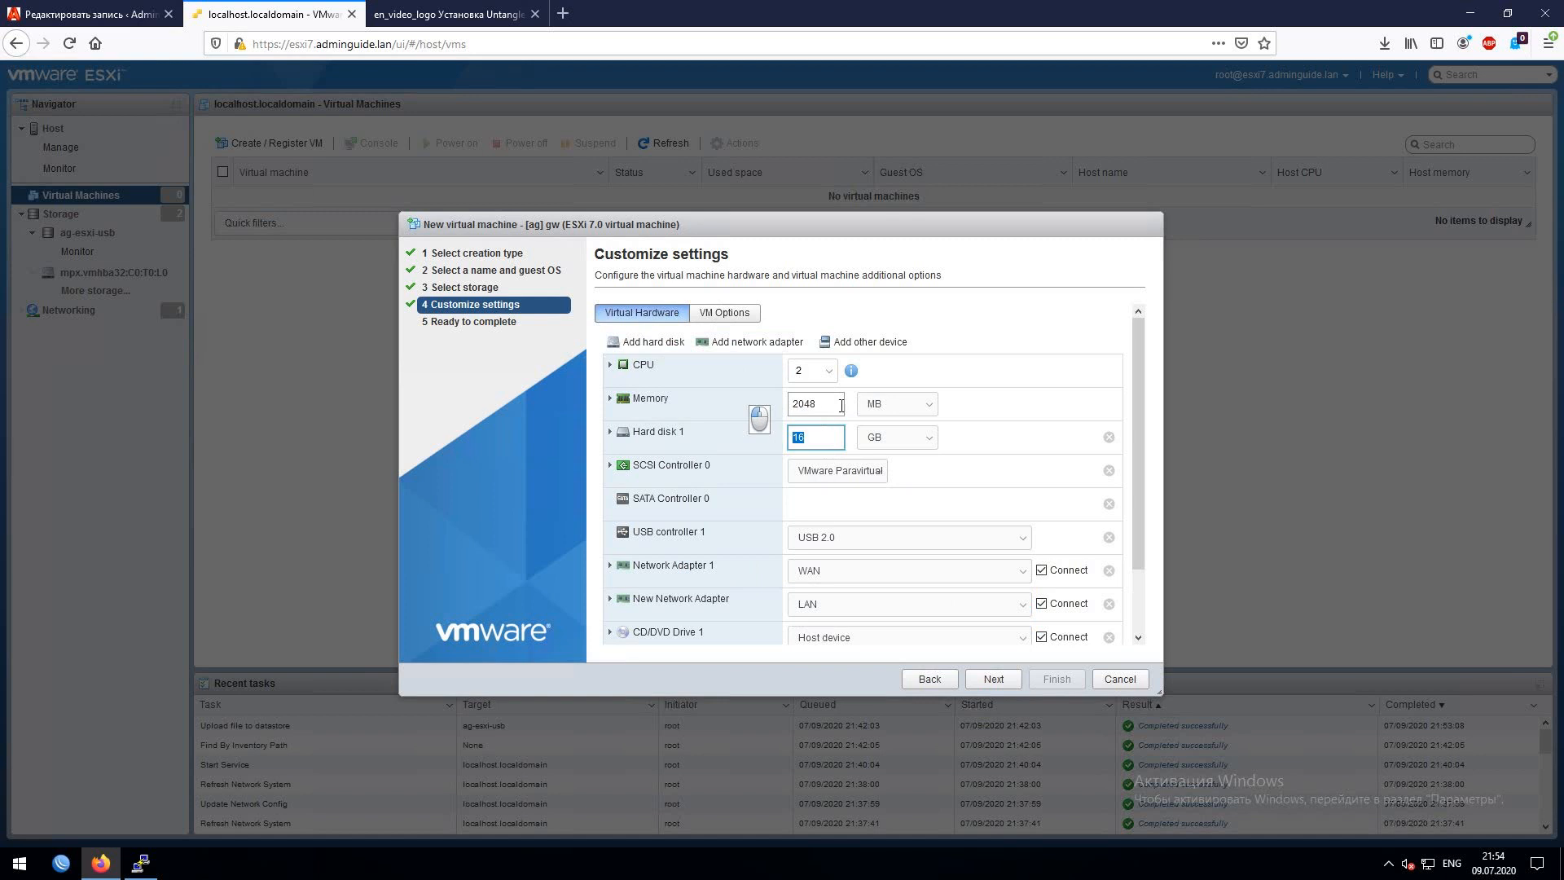
# - Review the settings summary, return to hardware settings, and open the CD/DVD source options
pyautogui.press('Tab')
pyautogui.click(704, 360)
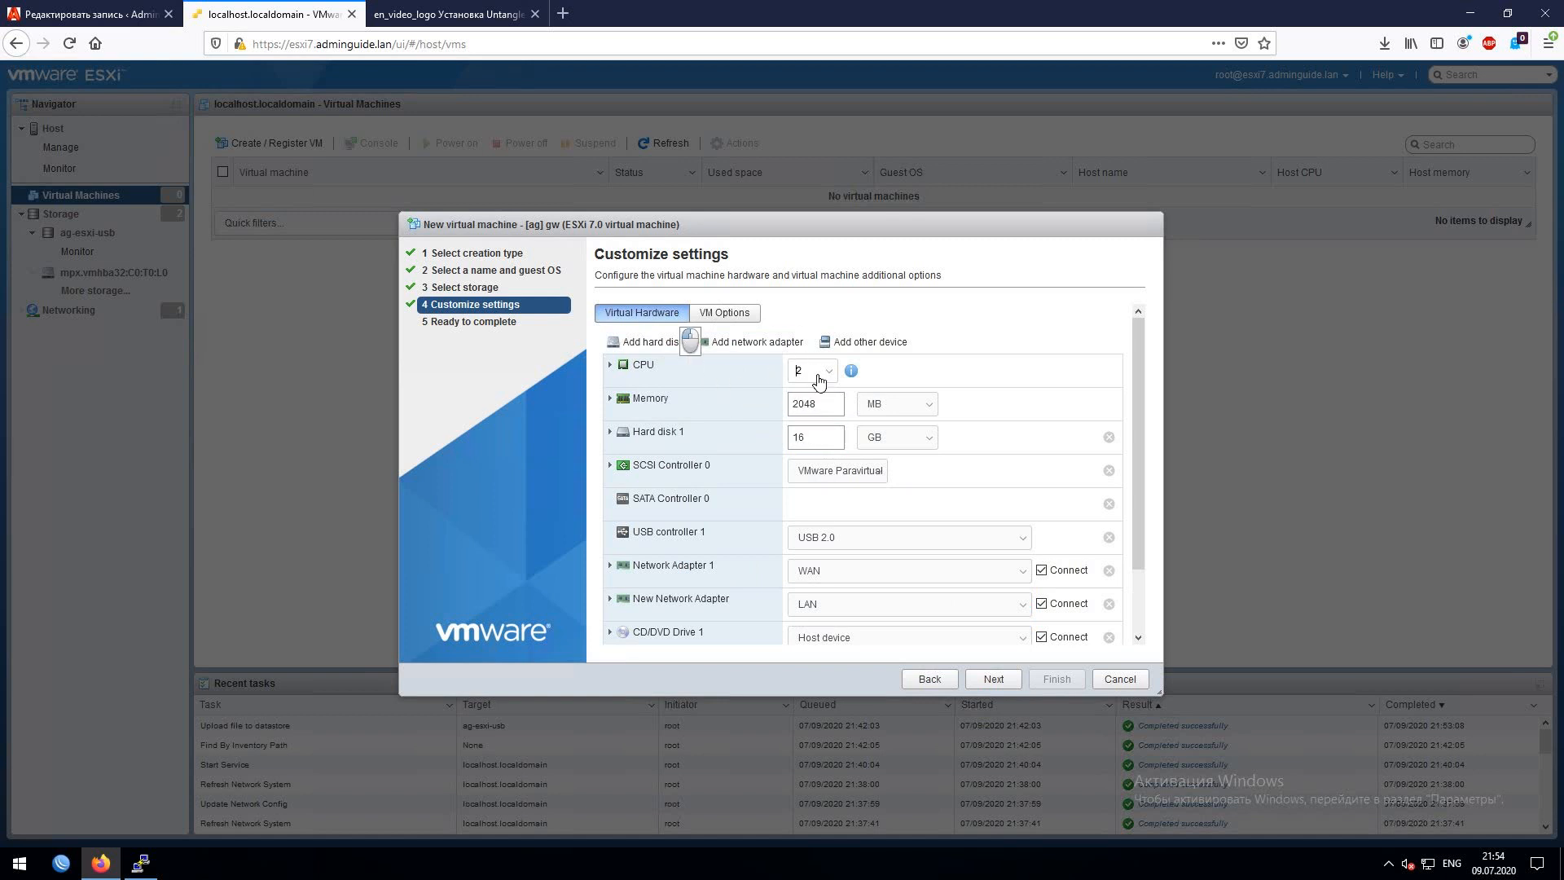
pyautogui.click(991, 325)
pyautogui.scroll(-3, 1031, 371)
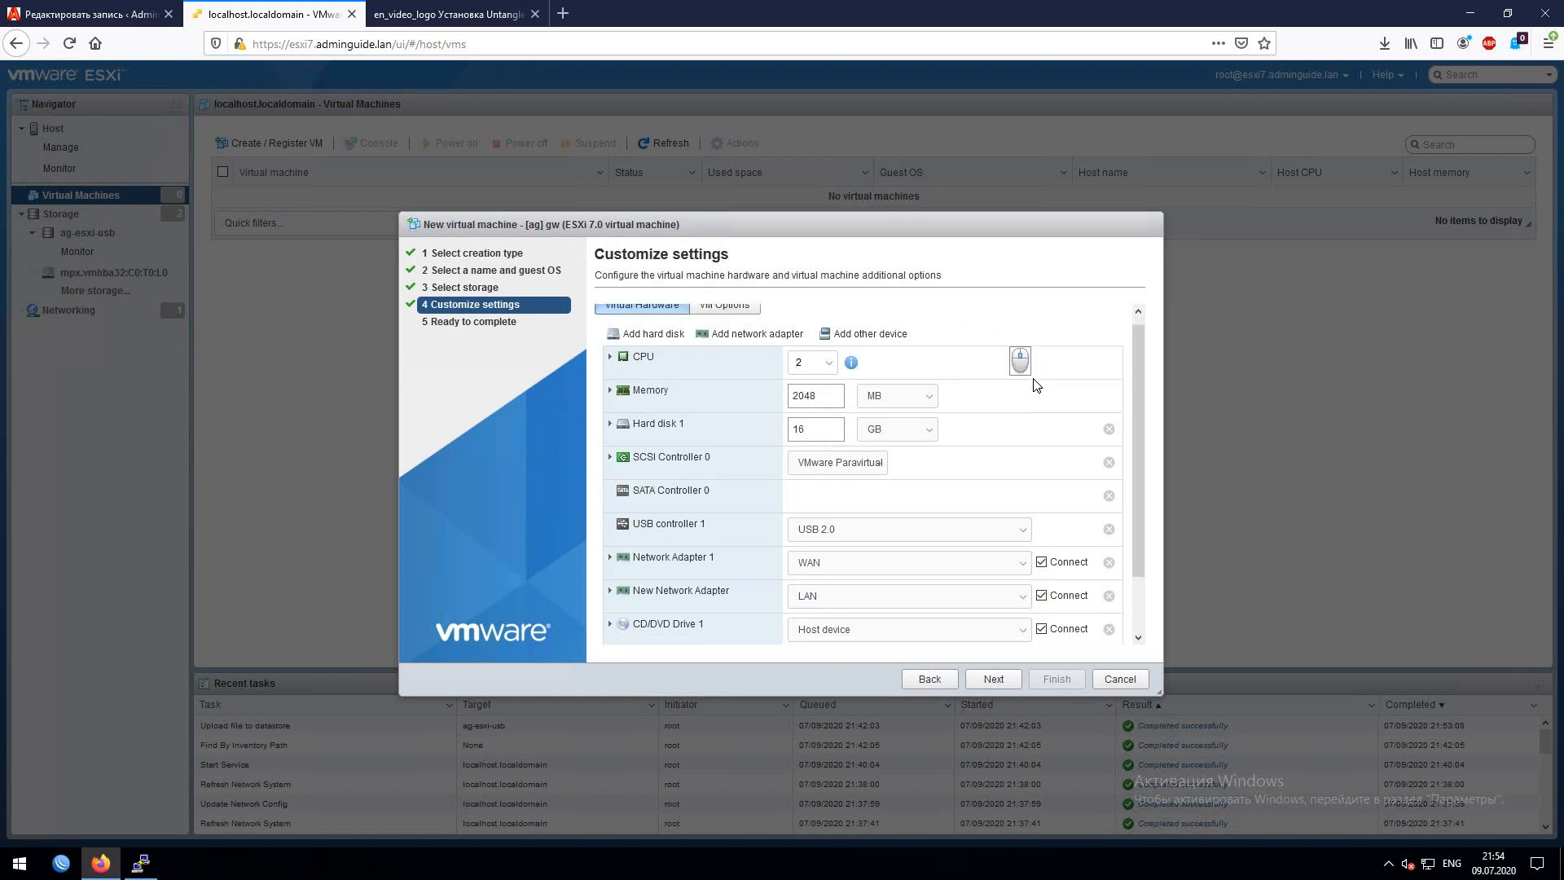
pyautogui.scroll(3, 1004, 465)
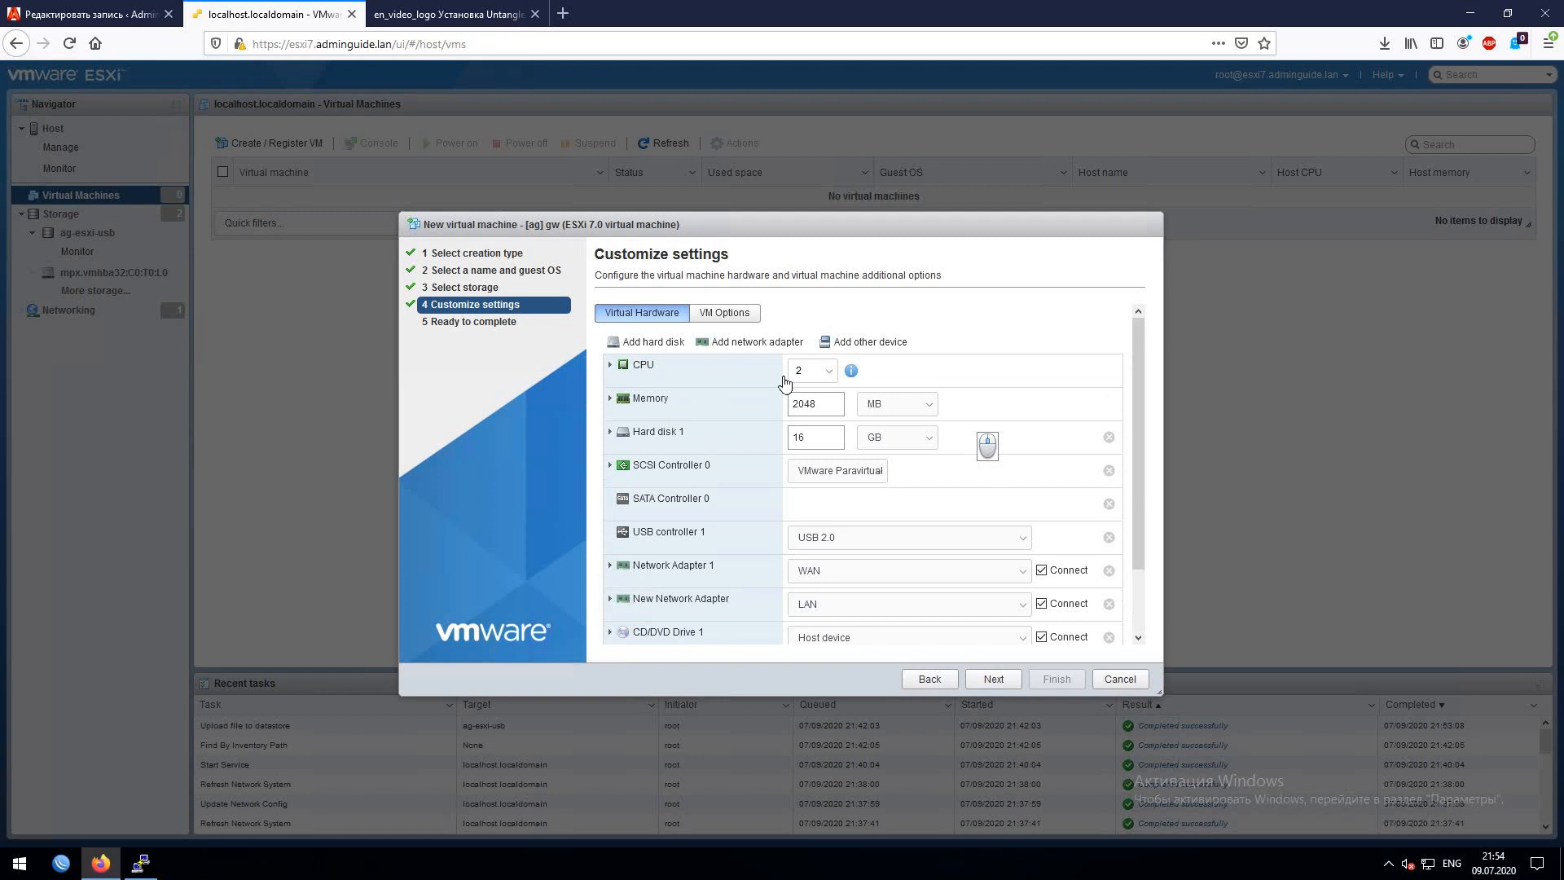
pyautogui.click(995, 679)
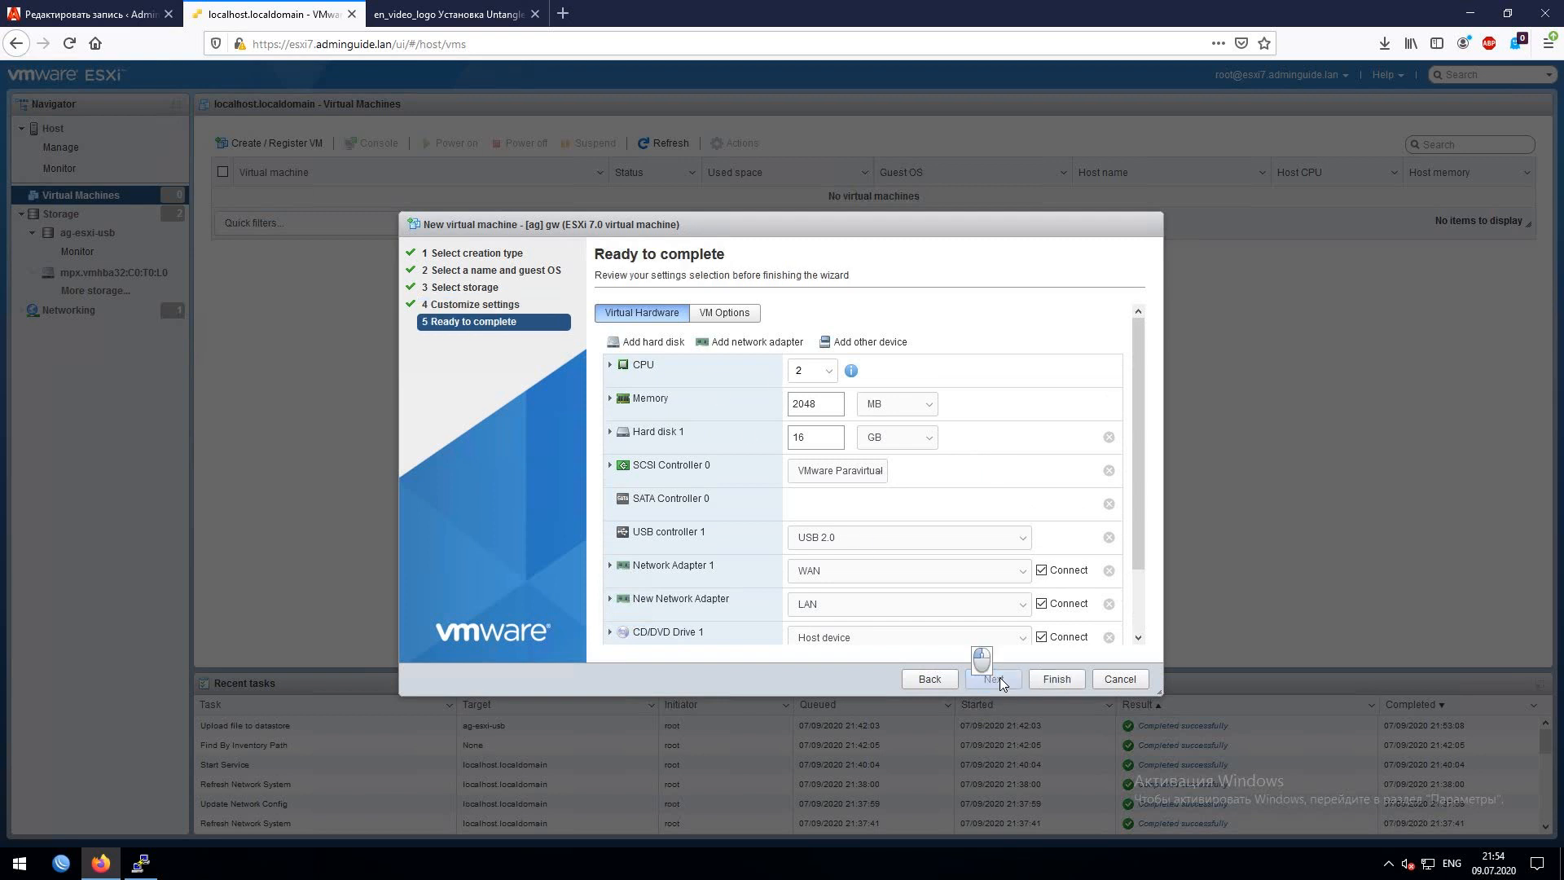
pyautogui.click(916, 686)
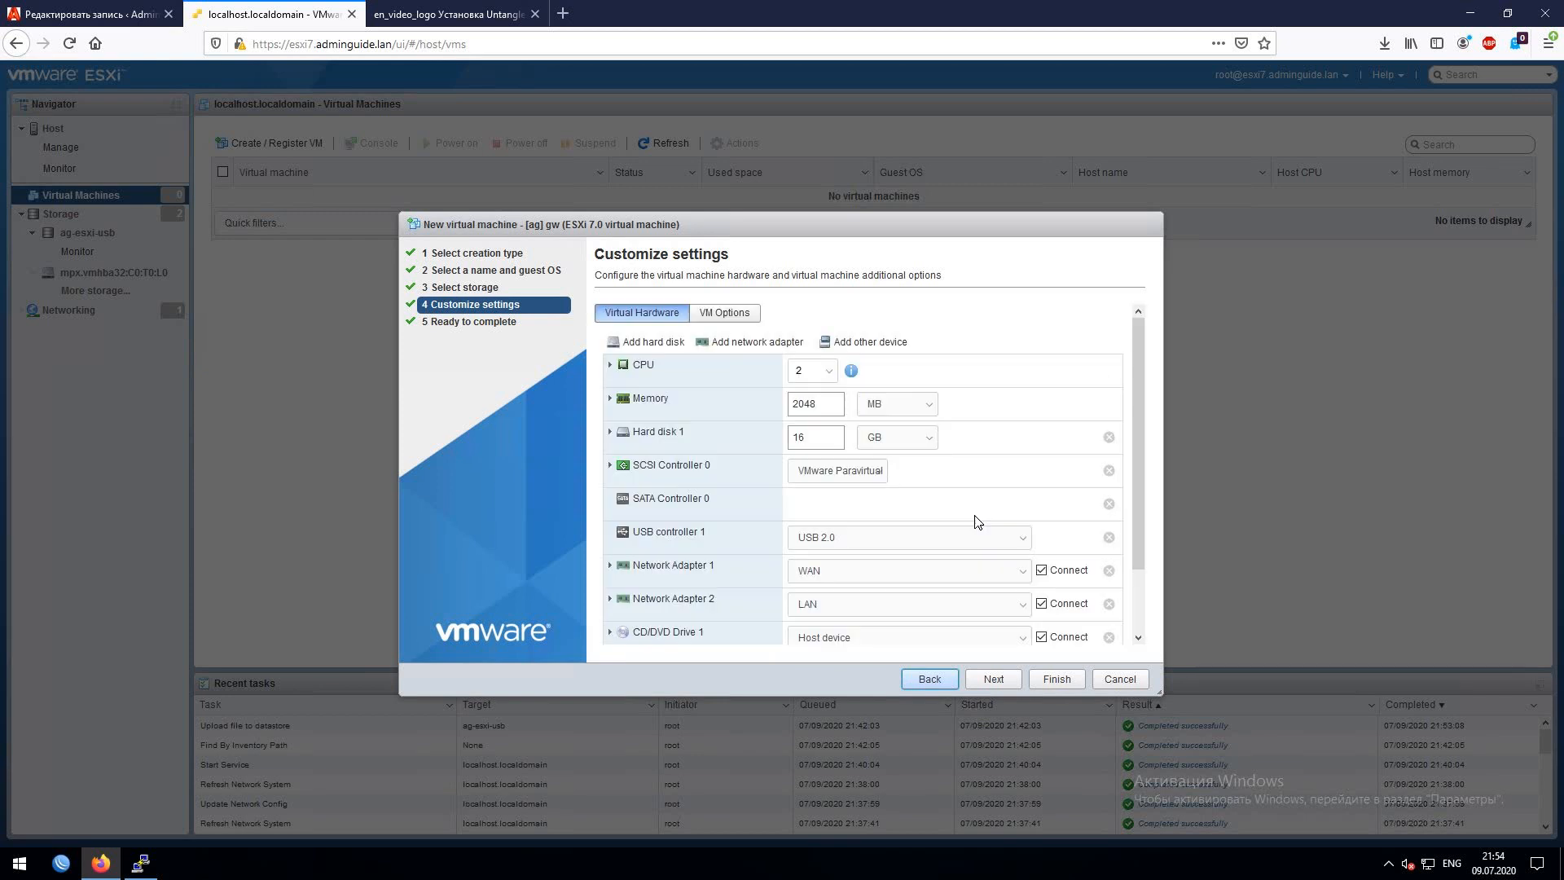
pyautogui.scroll(-2, 977, 521)
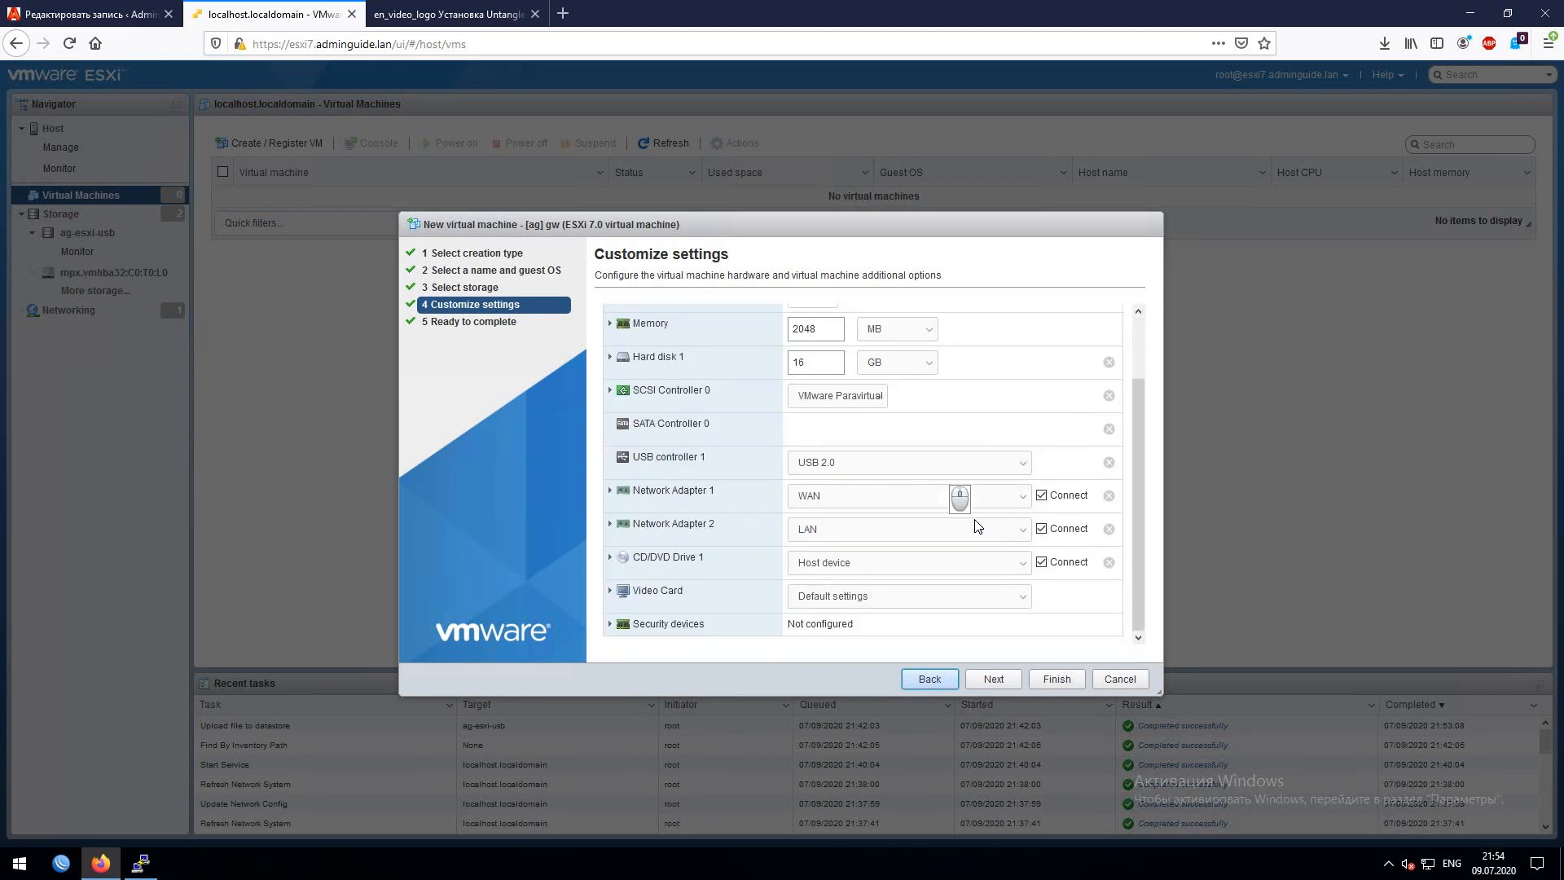
pyautogui.click(970, 562)
# - Attach ngfw-untangle-15.1.0-amd64.iso from ag-esxi-usb as CD/DVD, finish, and dismiss the error
pyautogui.click(850, 599)
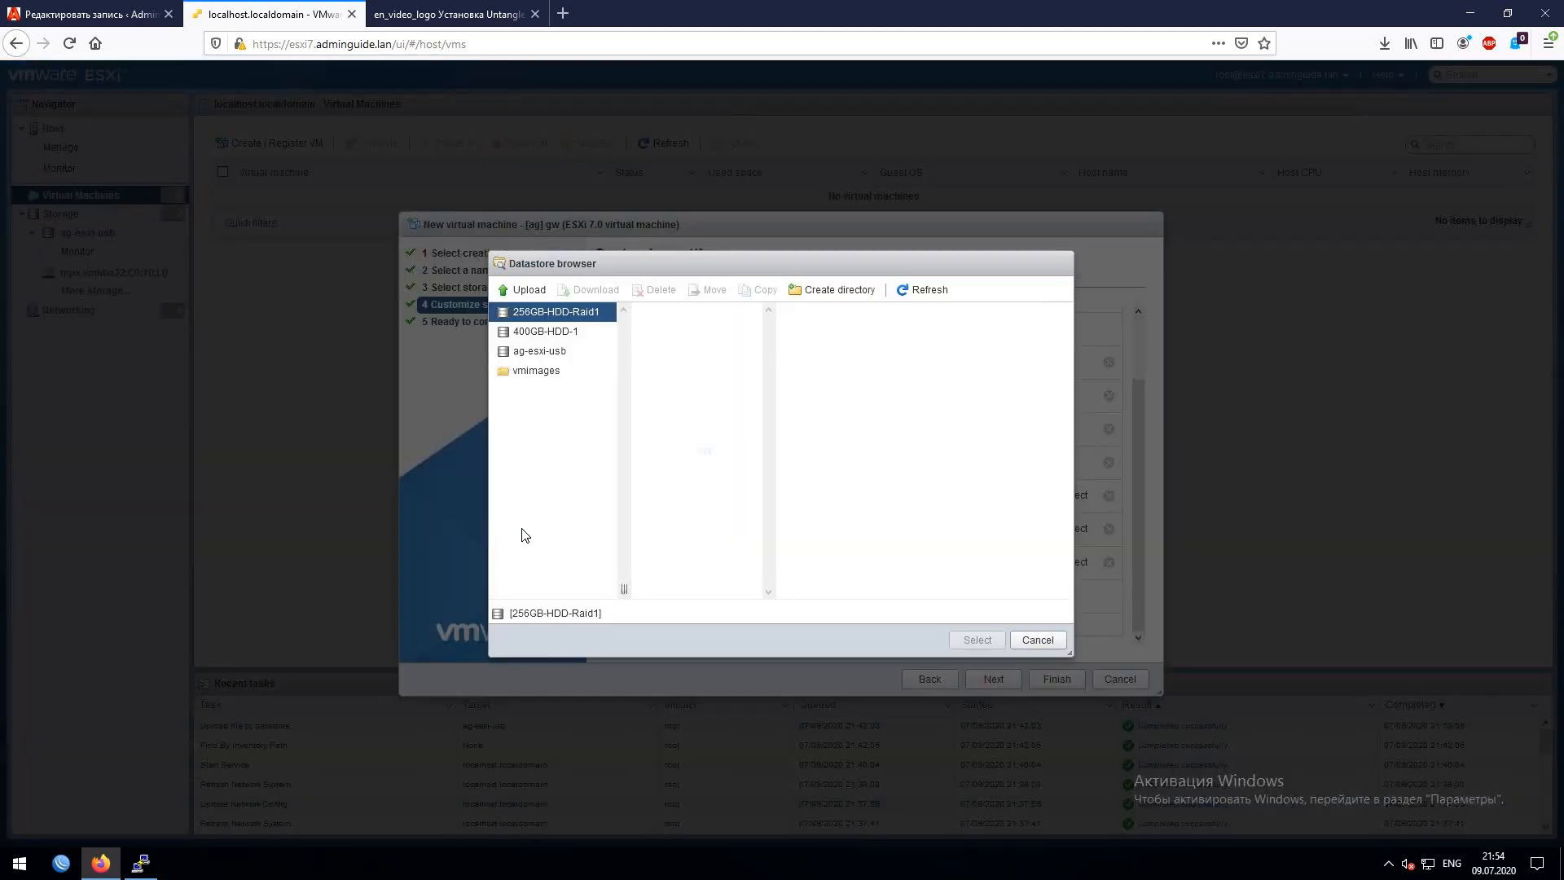
pyautogui.click(535, 351)
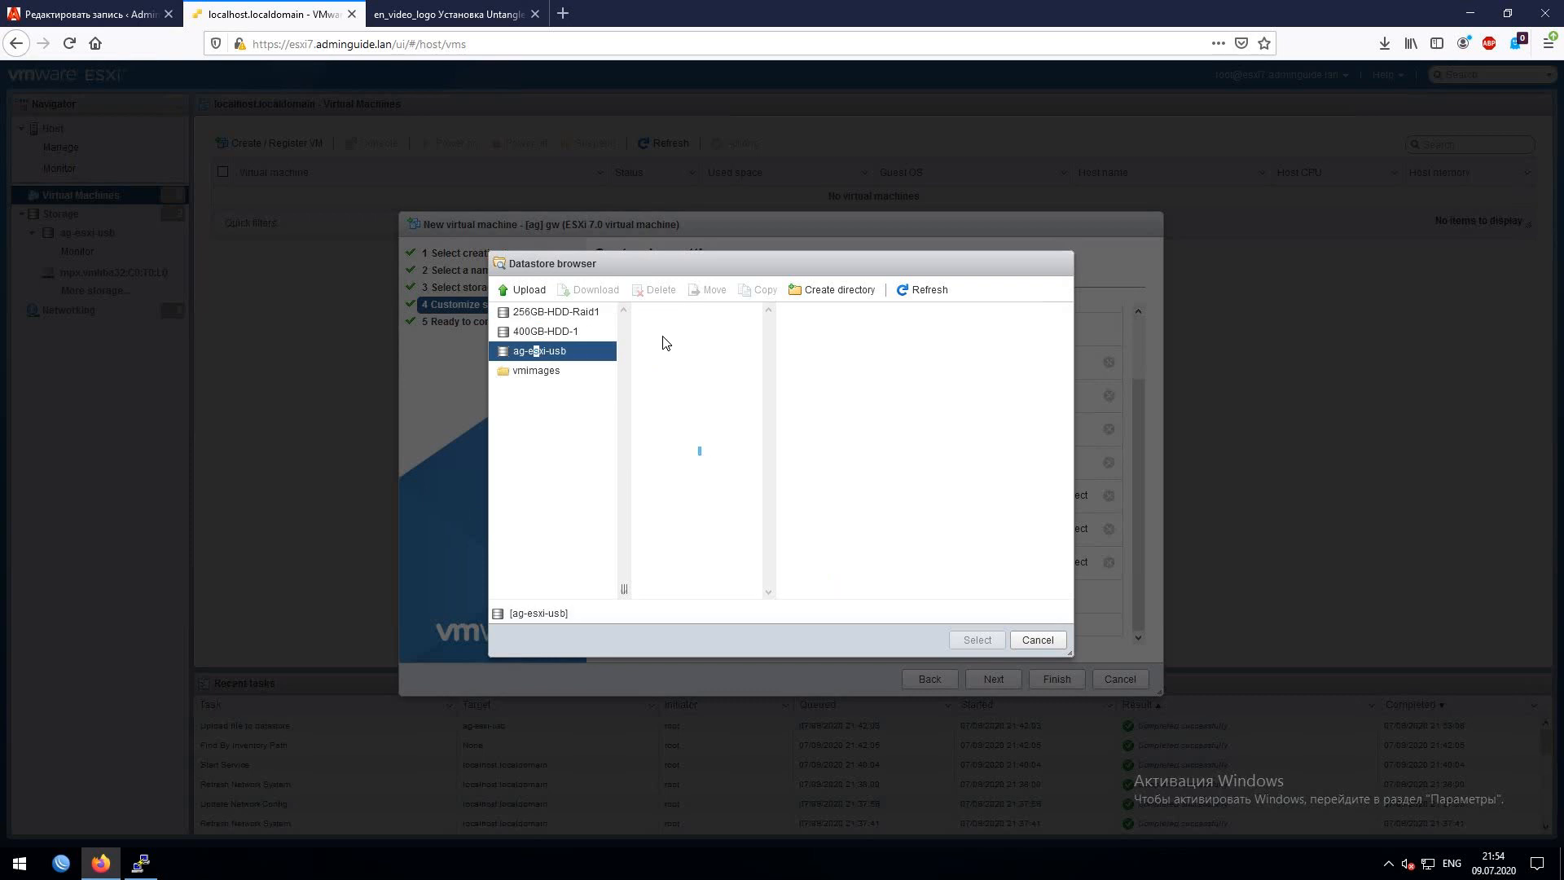
pyautogui.click(664, 333)
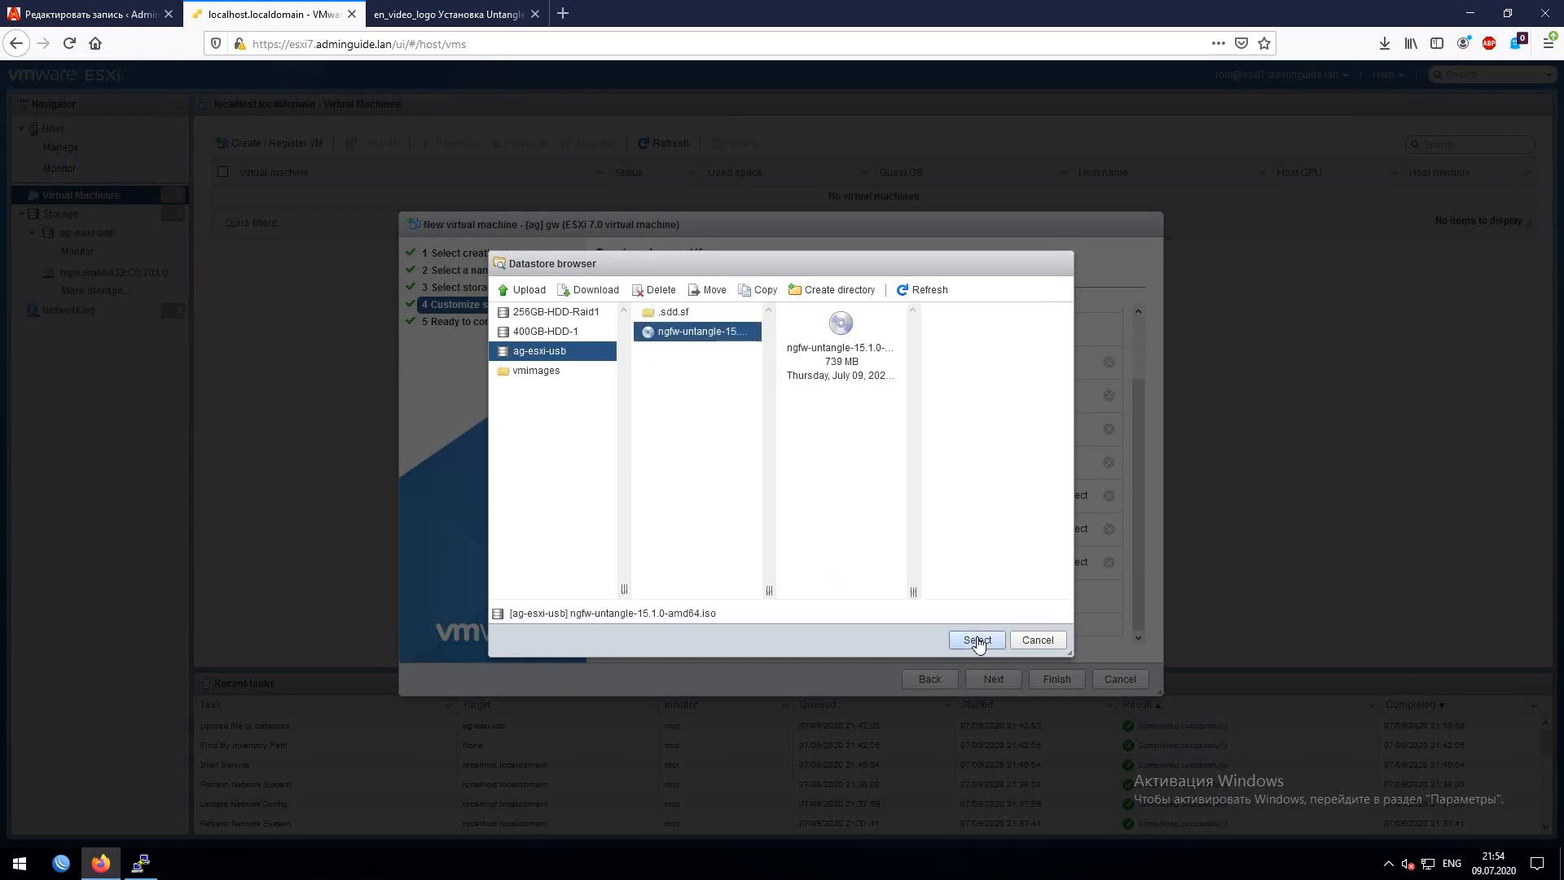
pyautogui.click(977, 640)
pyautogui.click(1056, 681)
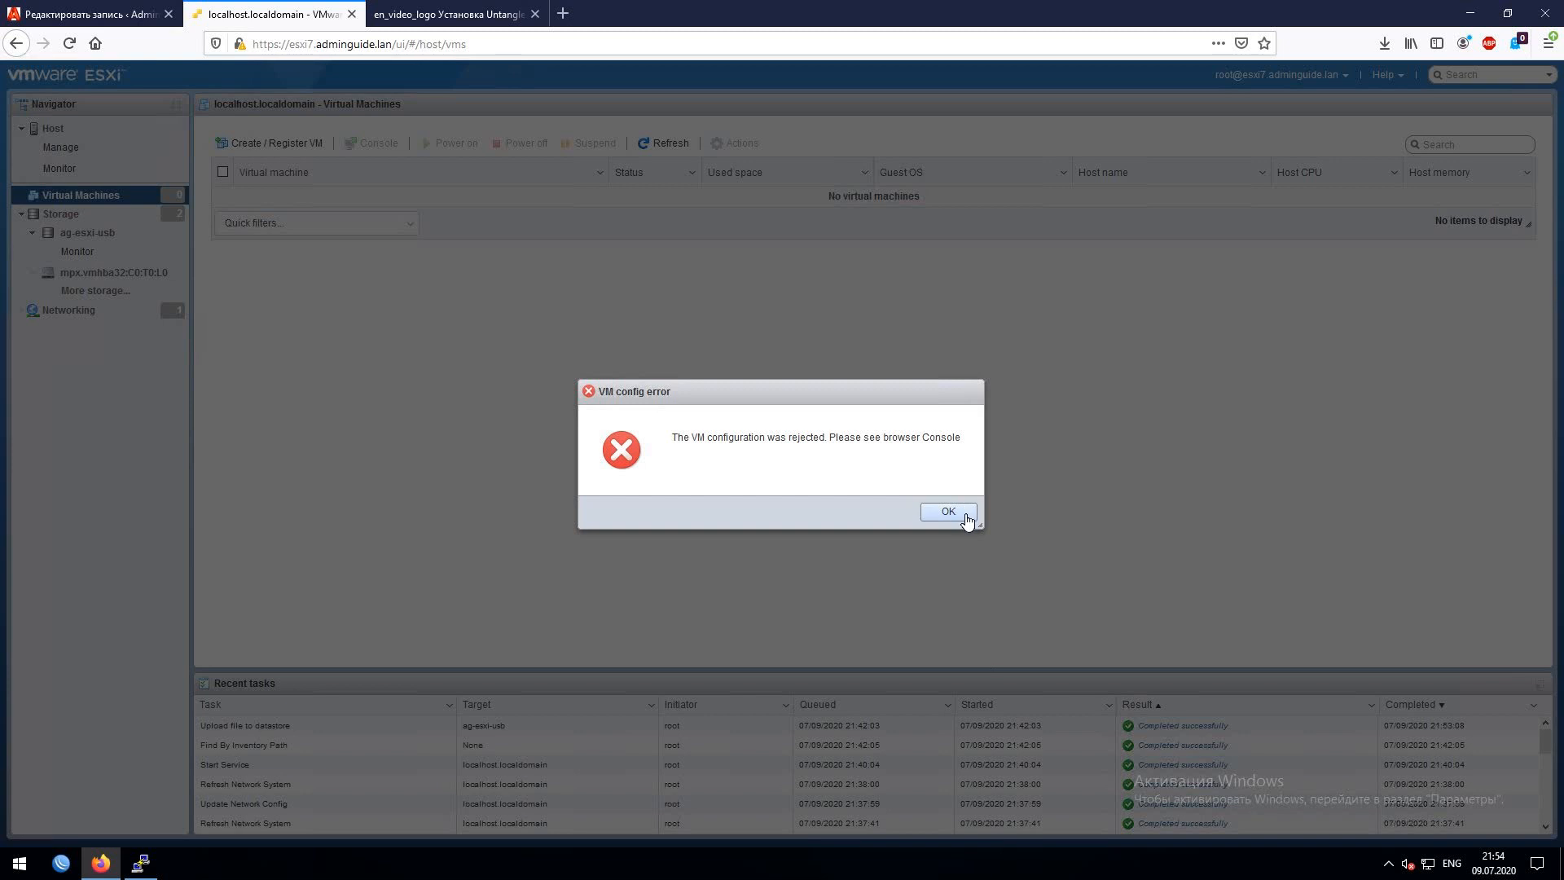
pyautogui.click(967, 520)
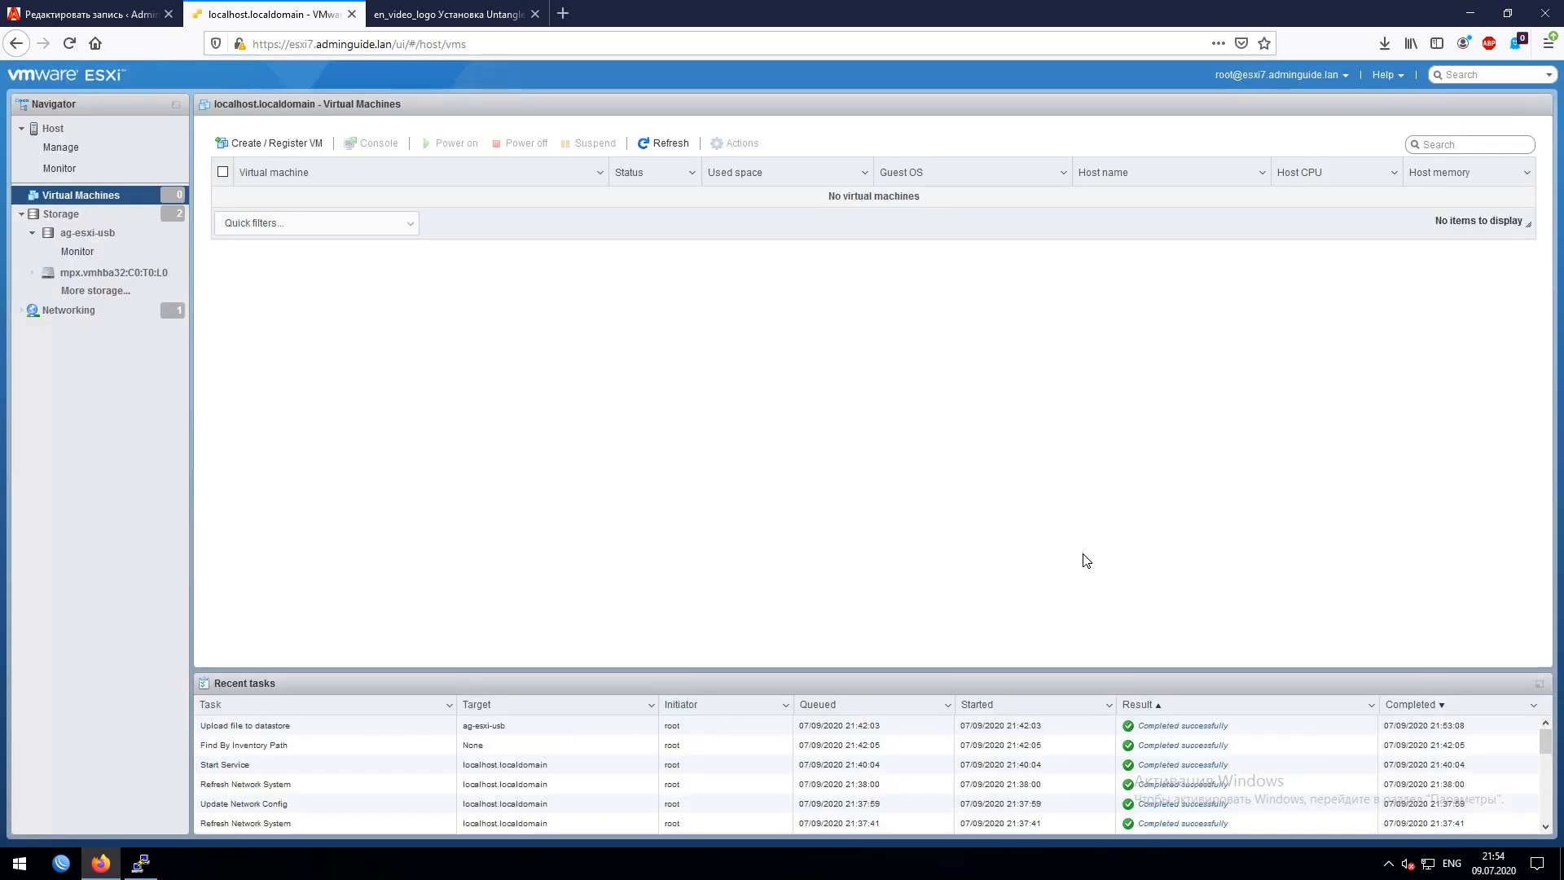
# - Begin another '[ag] gw' VM wizard, cancel it, and go to the Storage datastore list
pyautogui.click(287, 145)
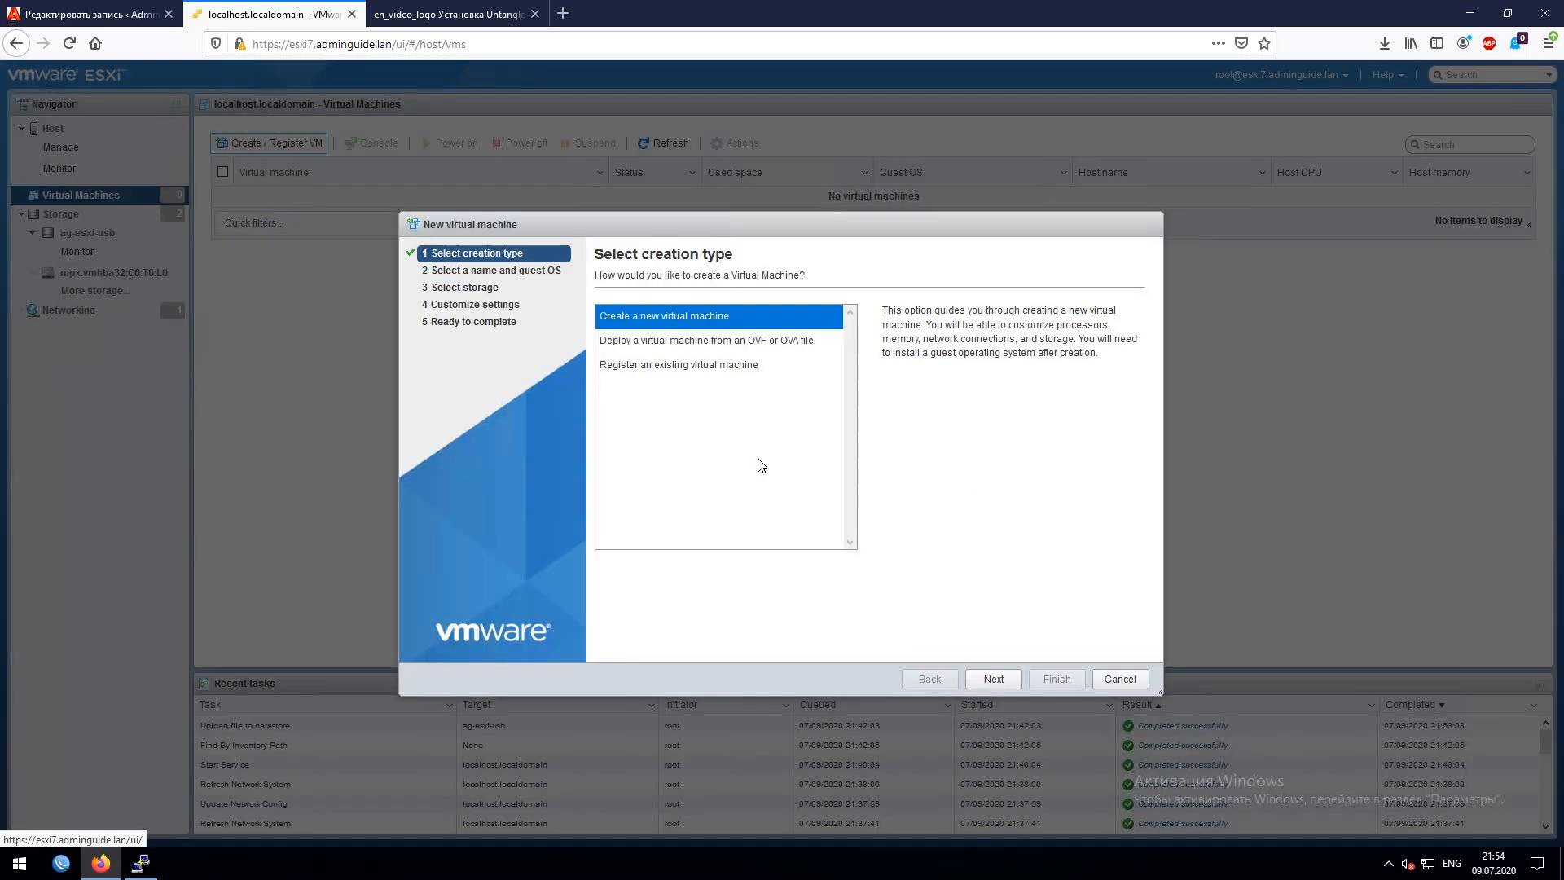
pyautogui.click(1003, 685)
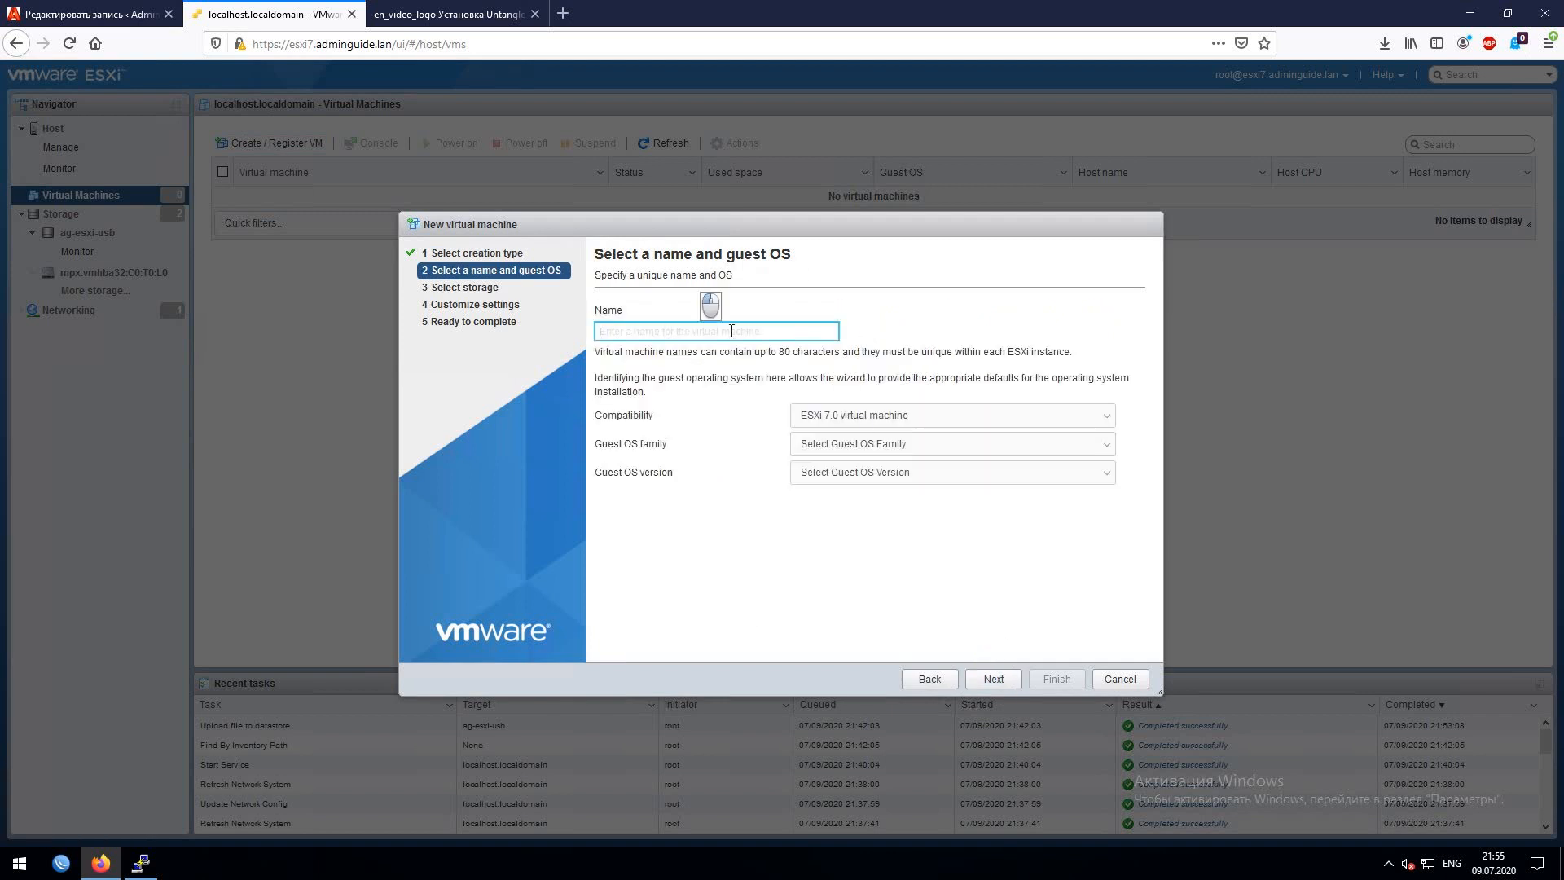
pyautogui.write('[ag]')
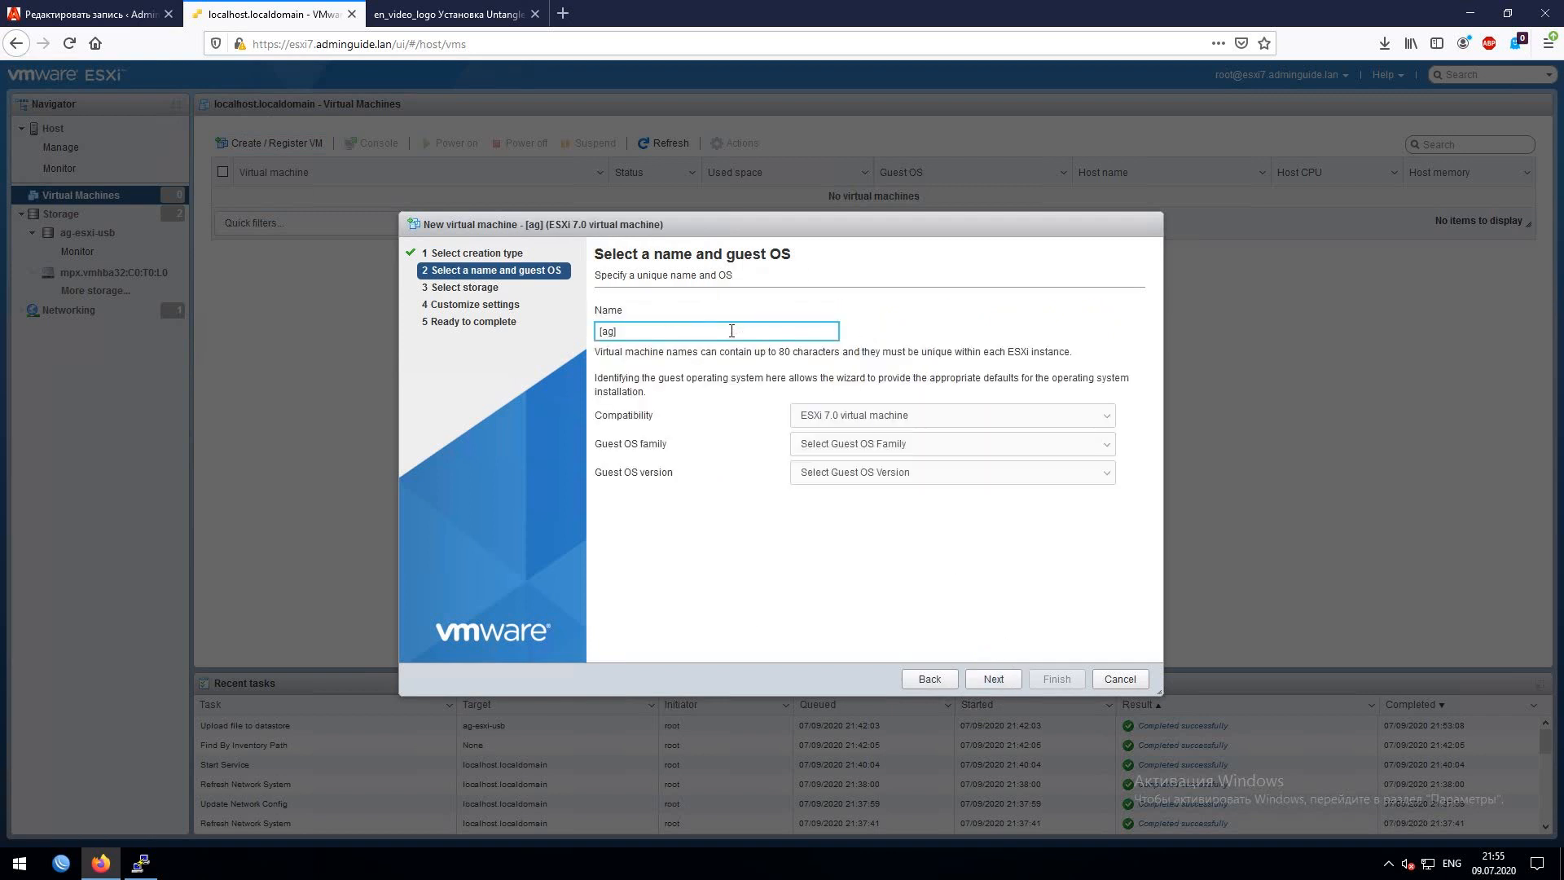
pyautogui.write(' gw')
pyautogui.click(1120, 679)
pyautogui.click(61, 213)
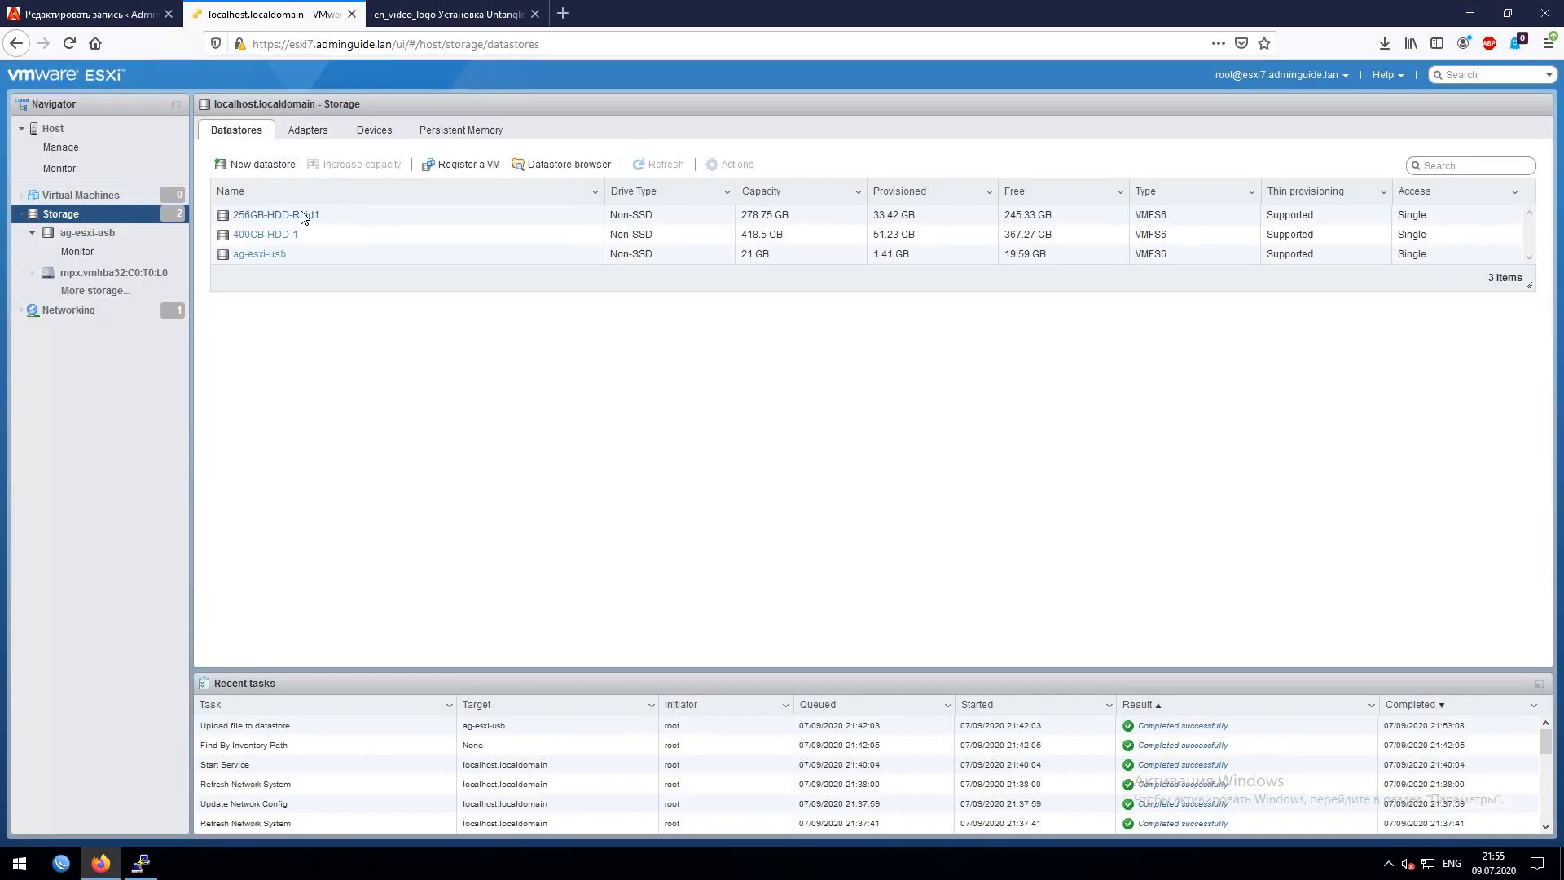
# - In the 256GB-HDD-Raid1 datastore browser, delete the [ag] gw and [ag] gw_1 folders
pyautogui.click(277, 216)
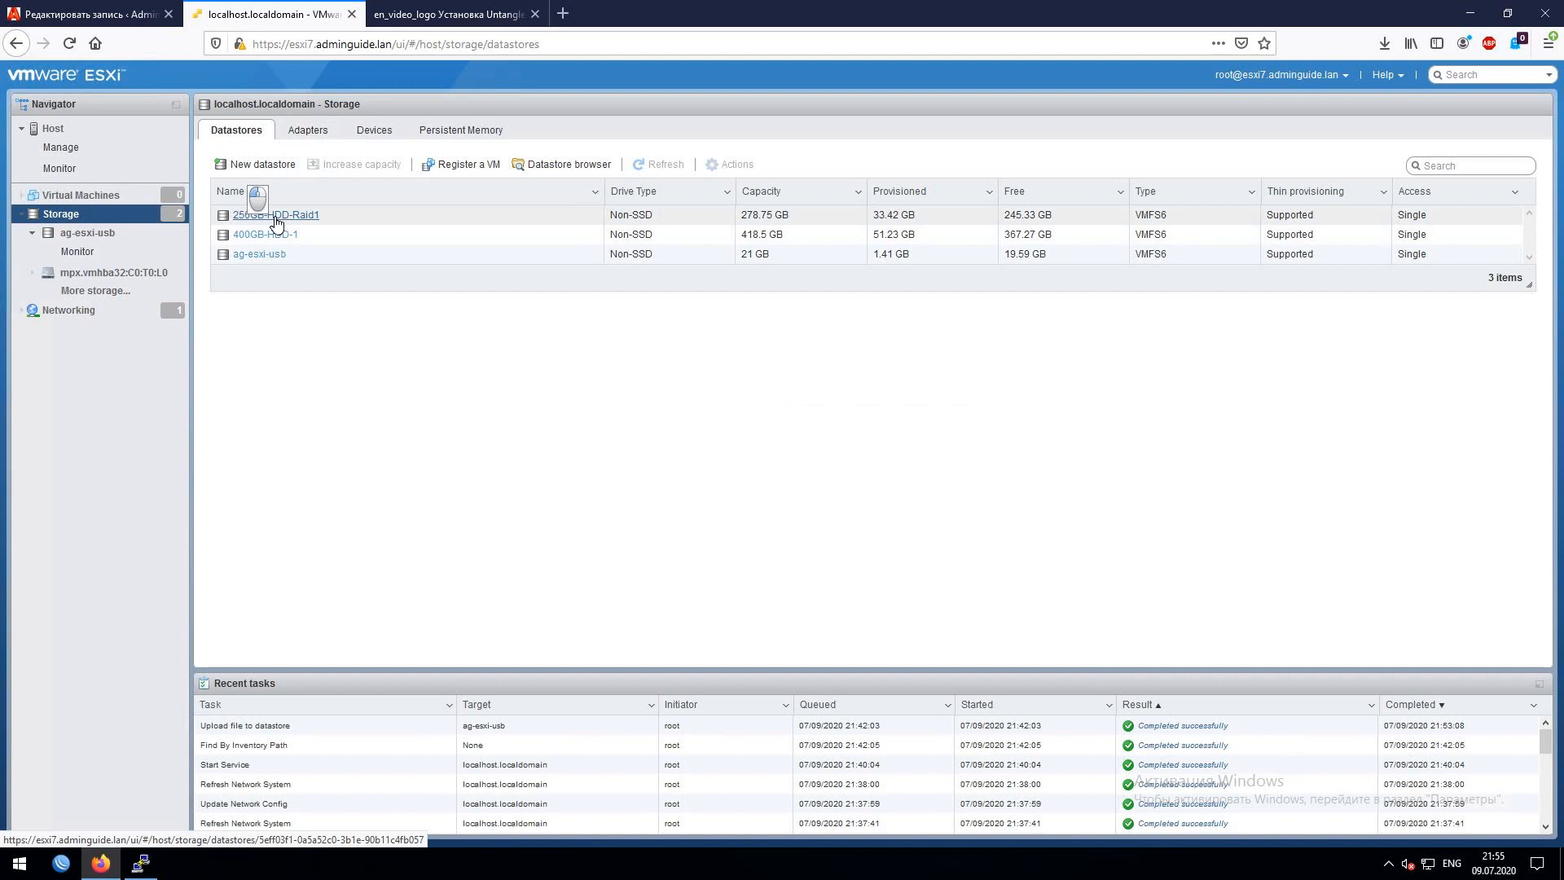
pyautogui.click(352, 142)
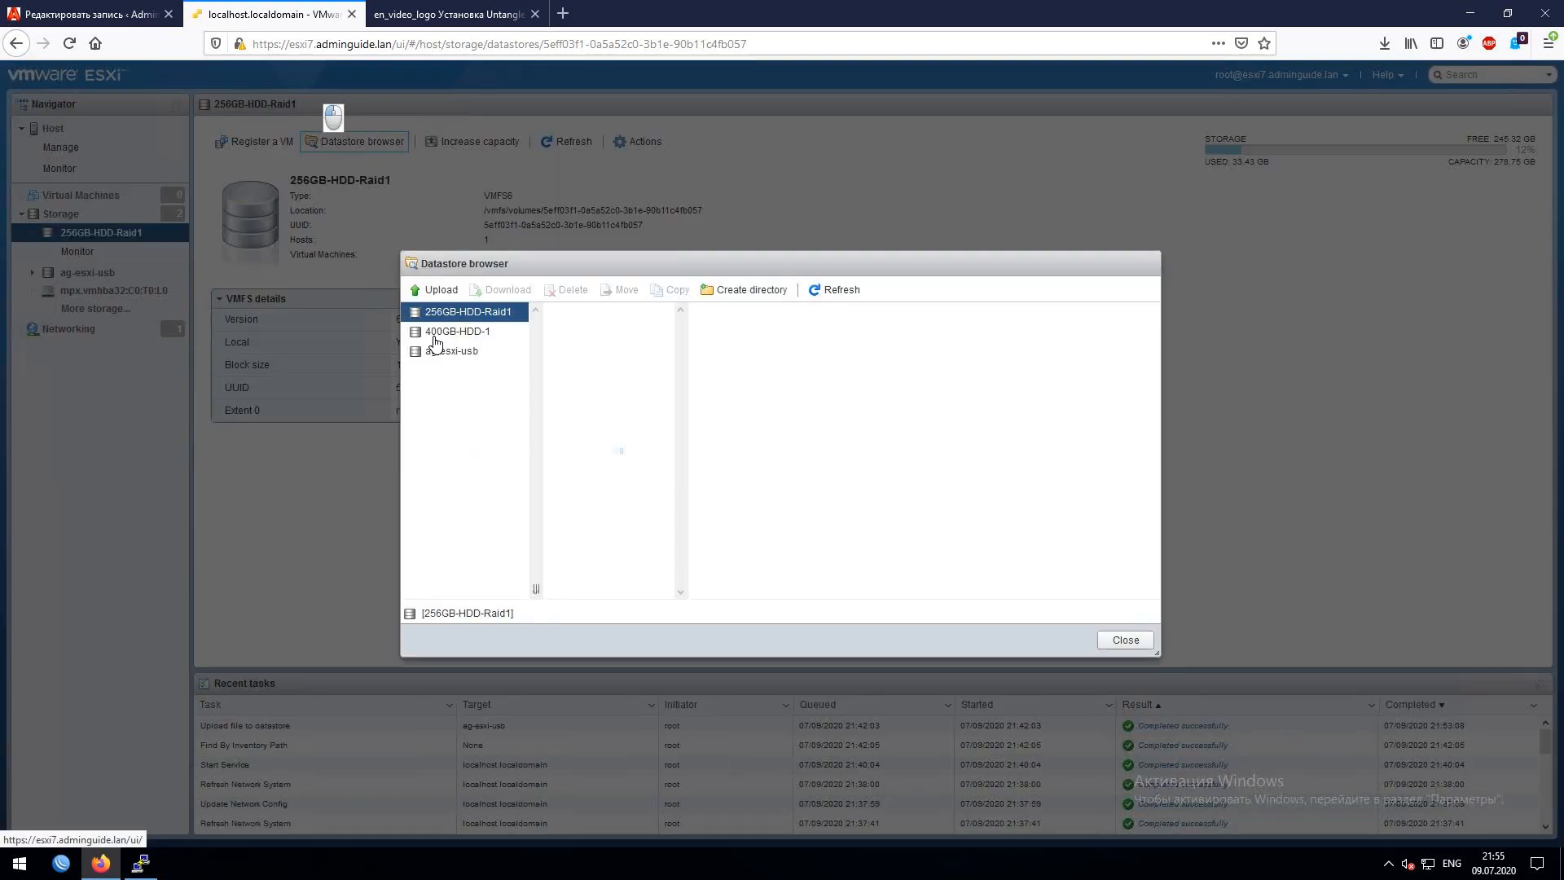
pyautogui.rightClick(592, 360)
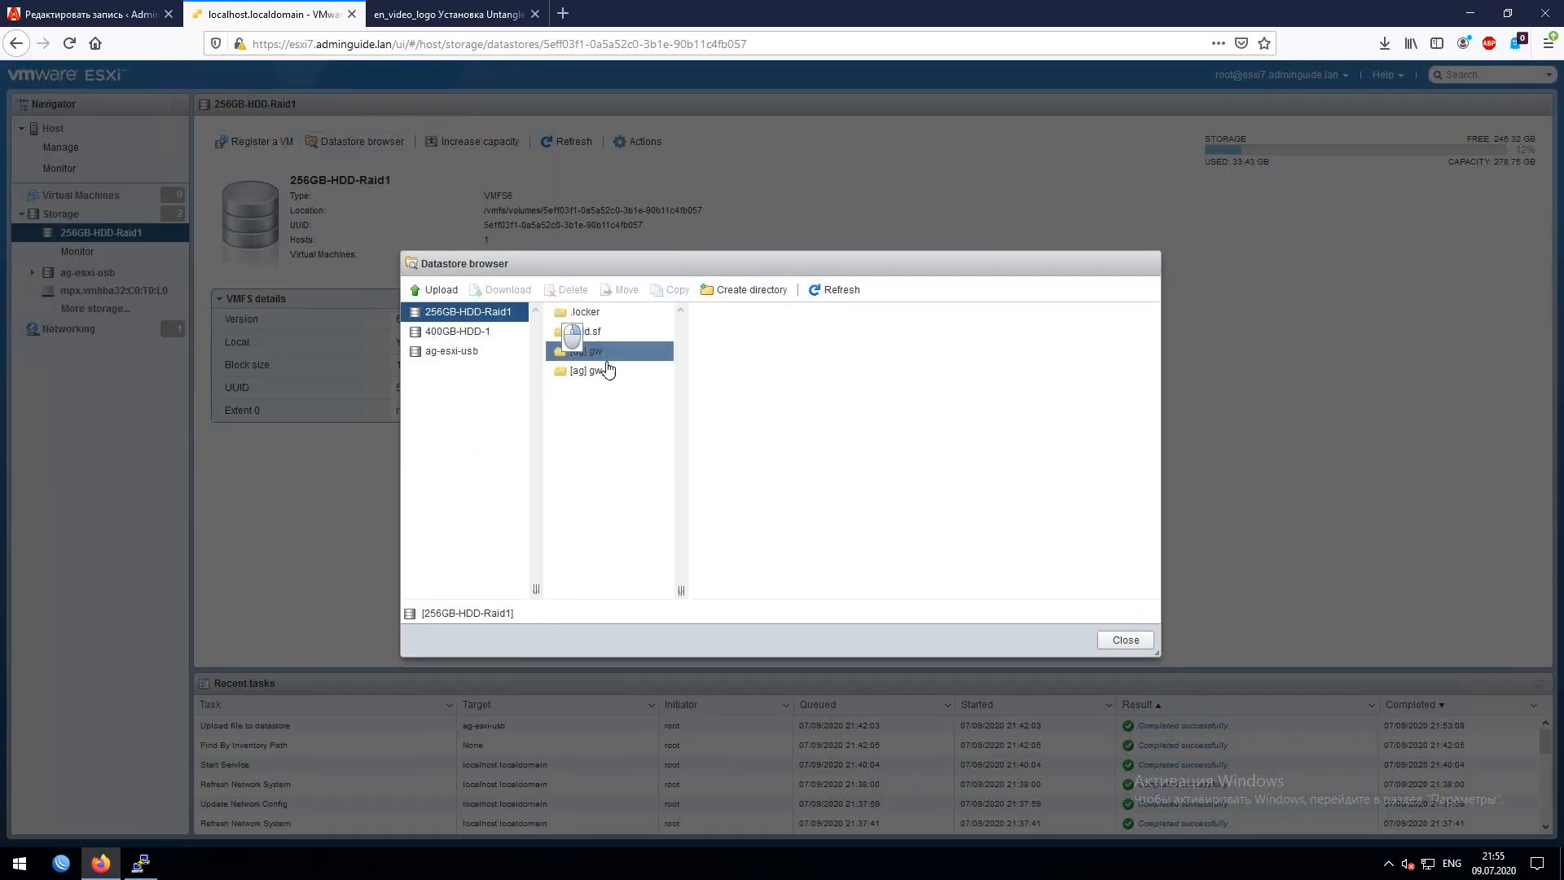
pyautogui.click(633, 391)
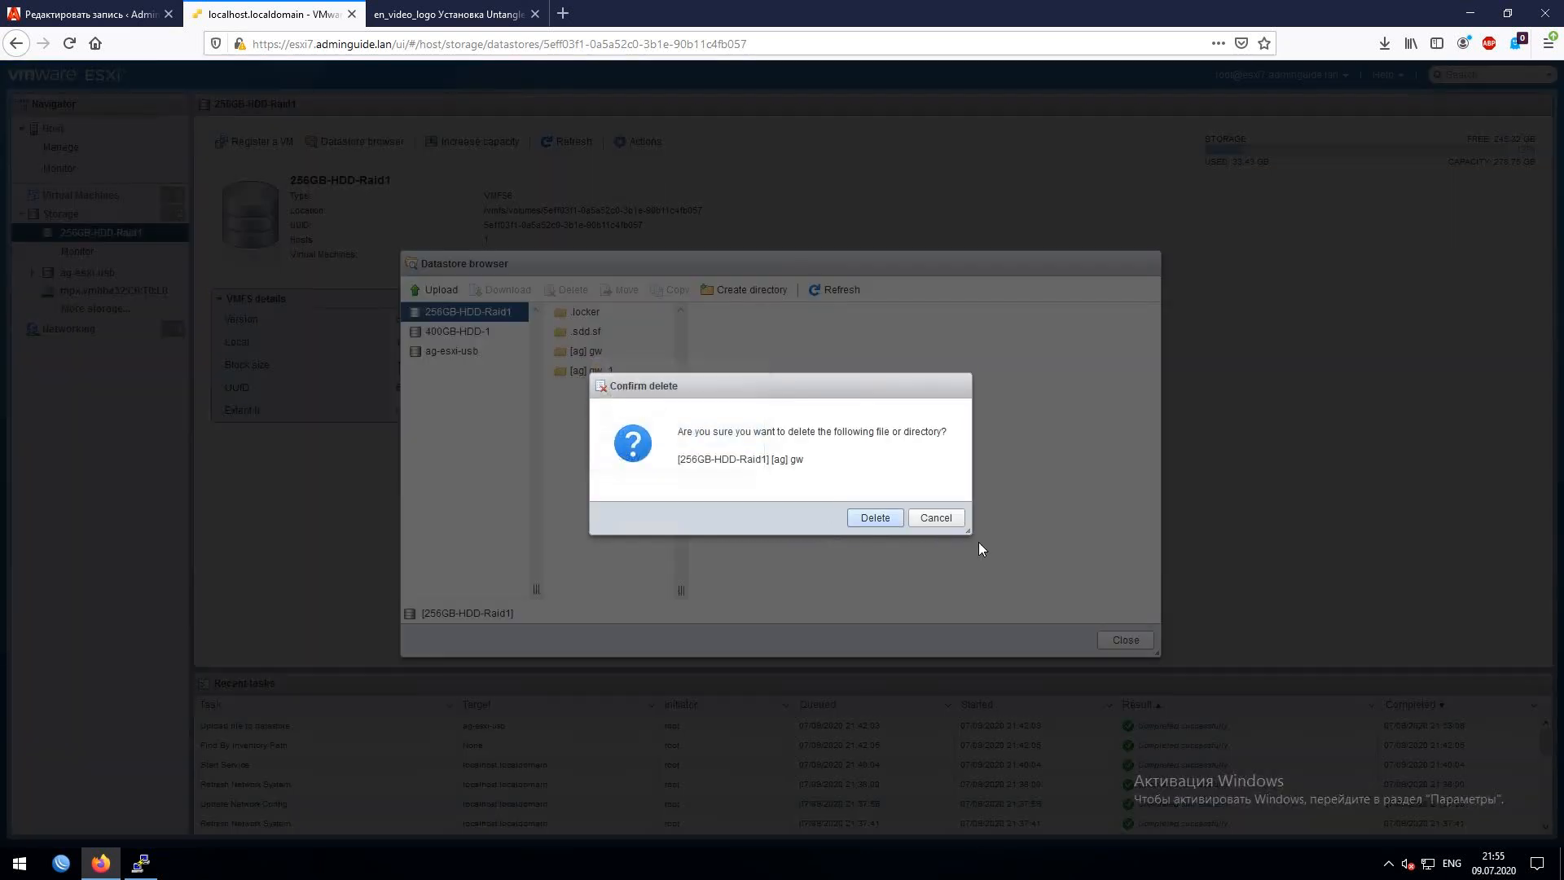
pyautogui.click(878, 516)
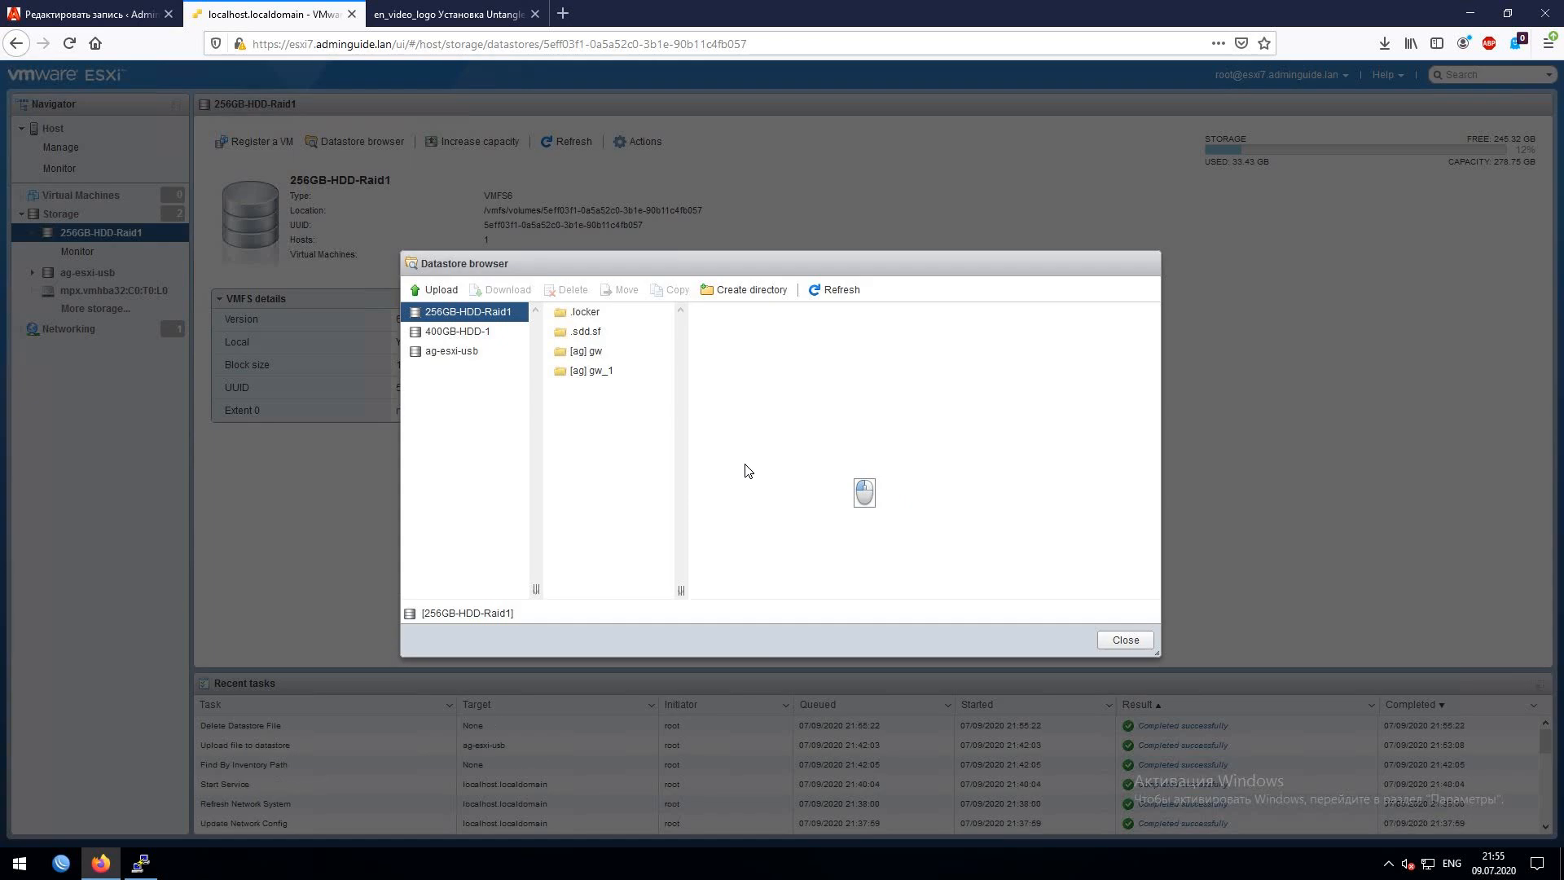
pyautogui.rightClick(616, 381)
pyautogui.click(635, 388)
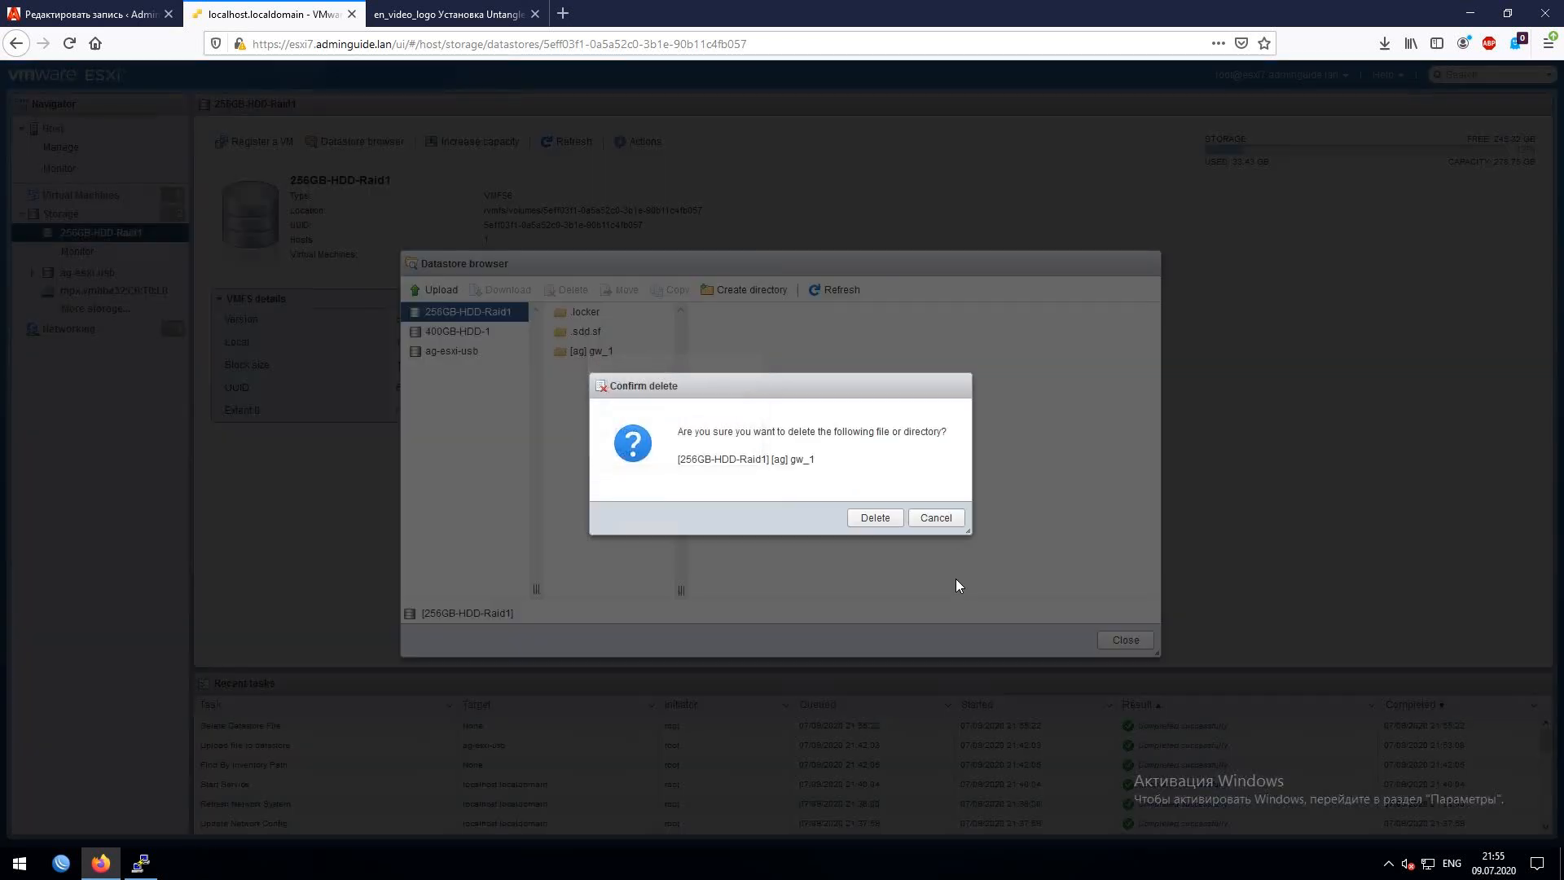
pyautogui.click(874, 518)
pyautogui.click(1116, 642)
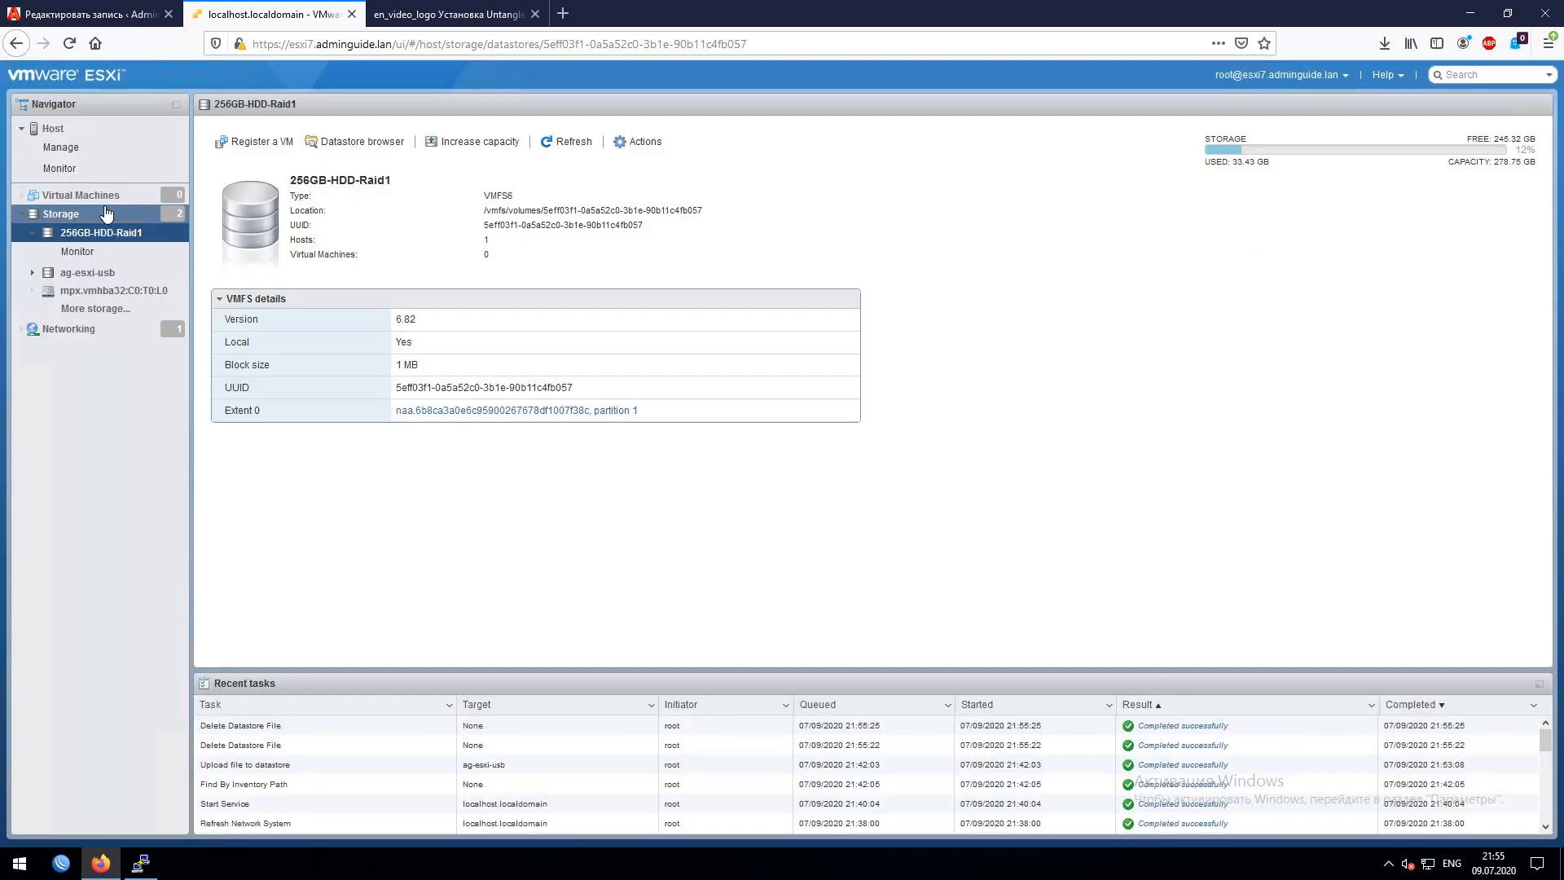
# - Start the Create/Register VM wizard and name the new virtual machine '[ag] gw'
pyautogui.rightClick(174, 198)
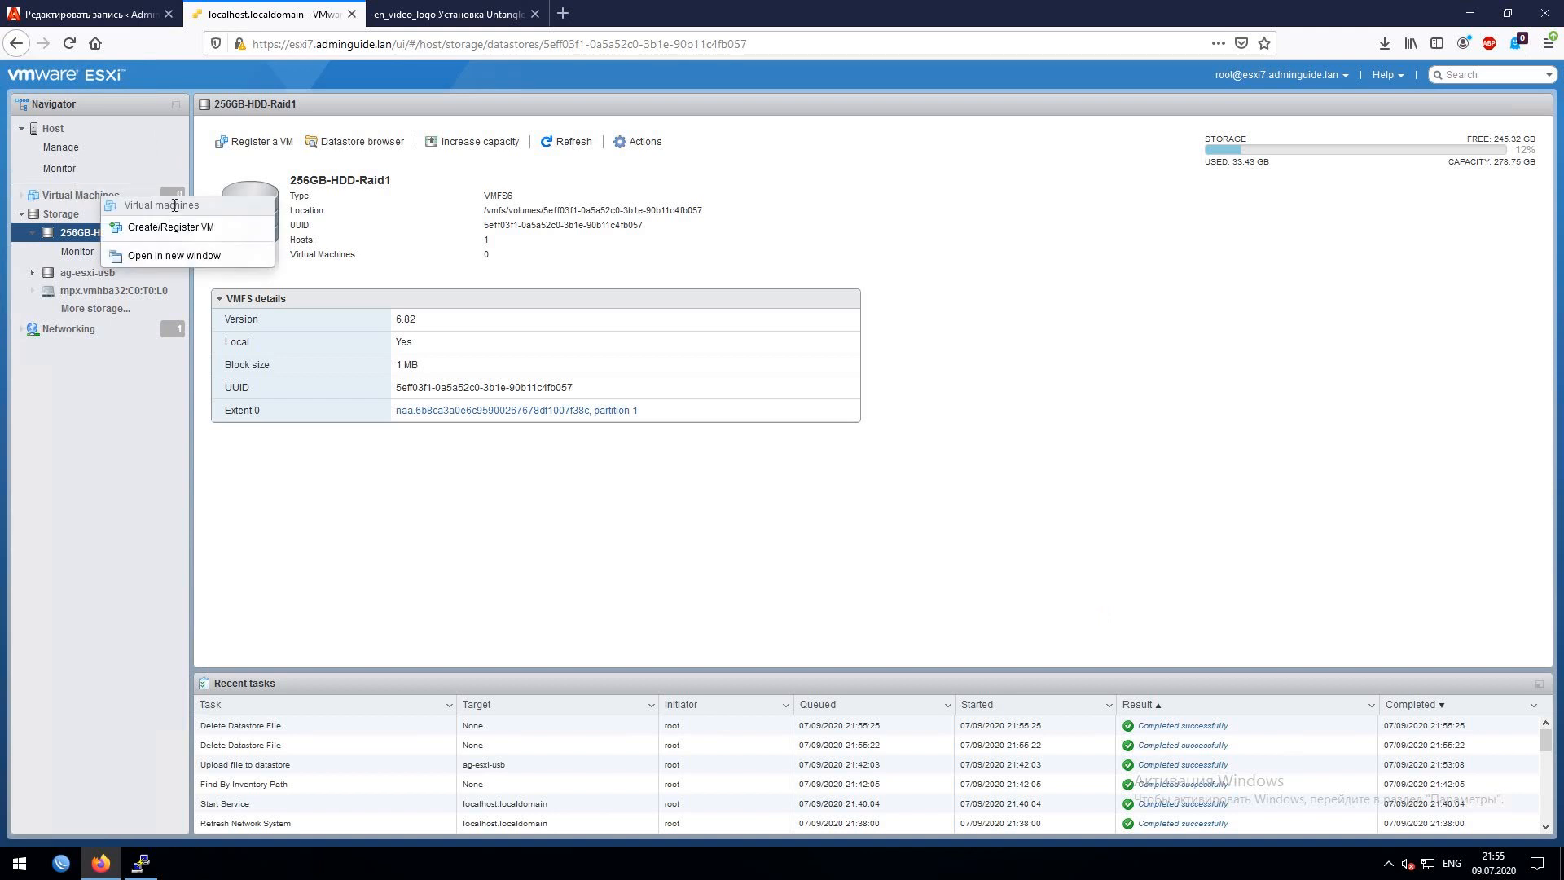
pyautogui.click(132, 229)
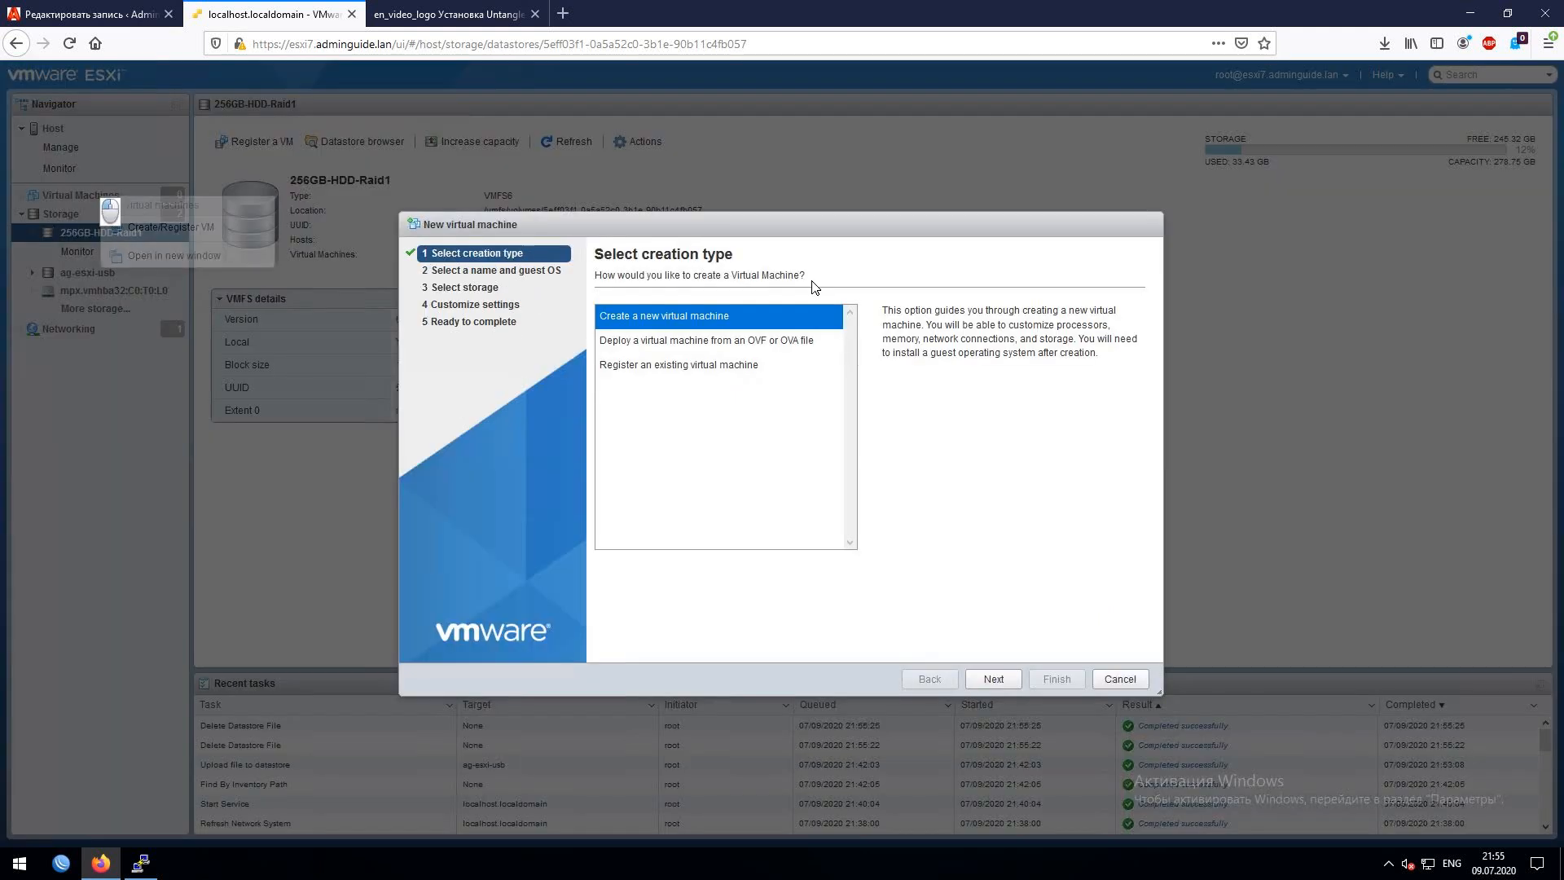
pyautogui.click(1014, 677)
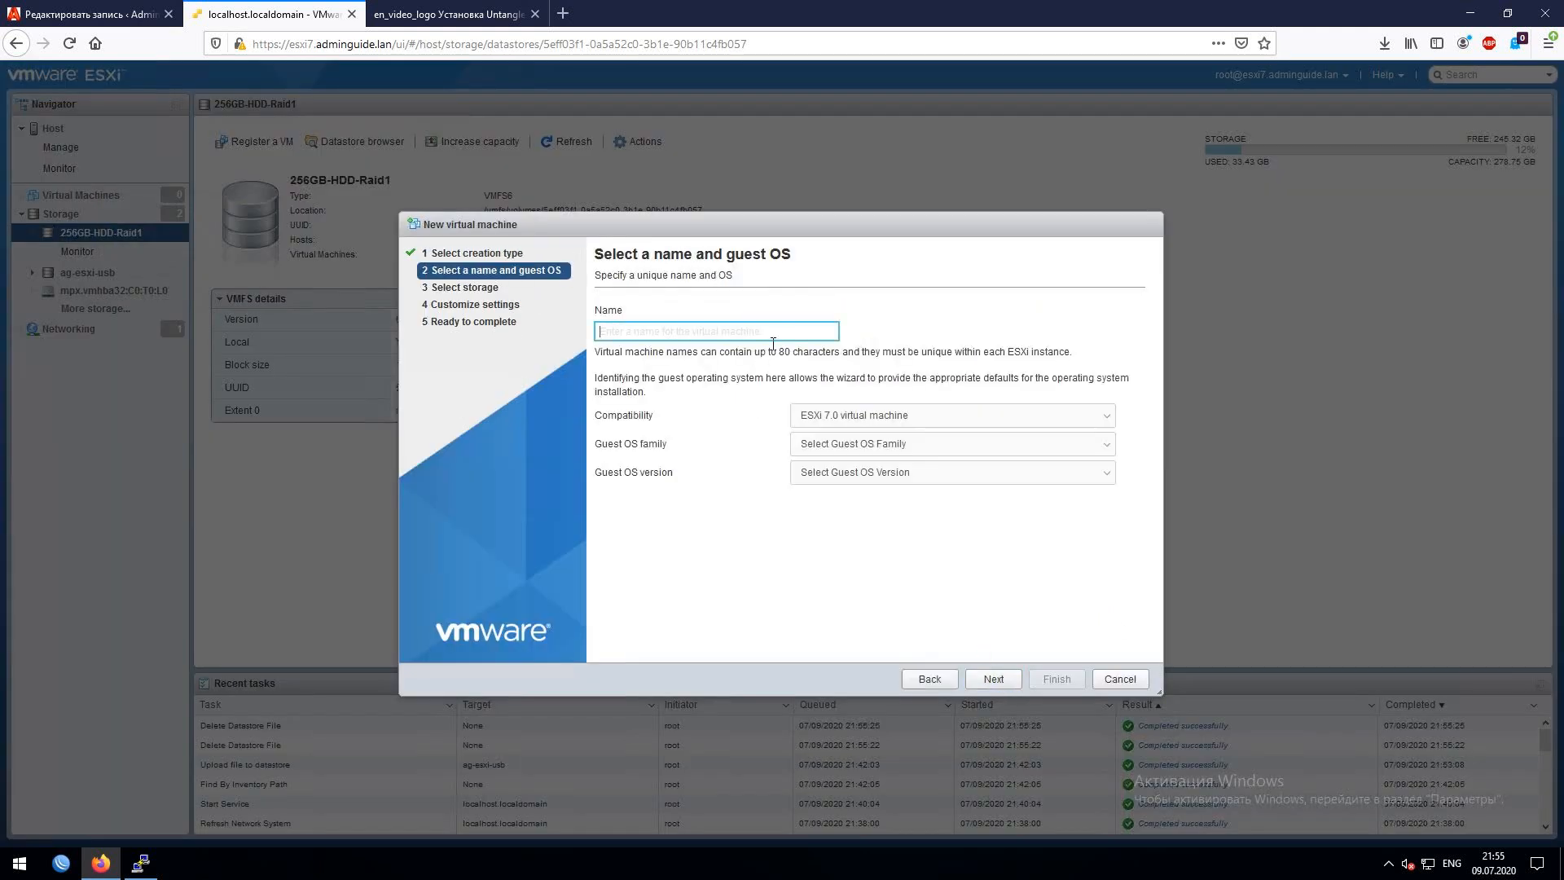
pyautogui.write('[ag')
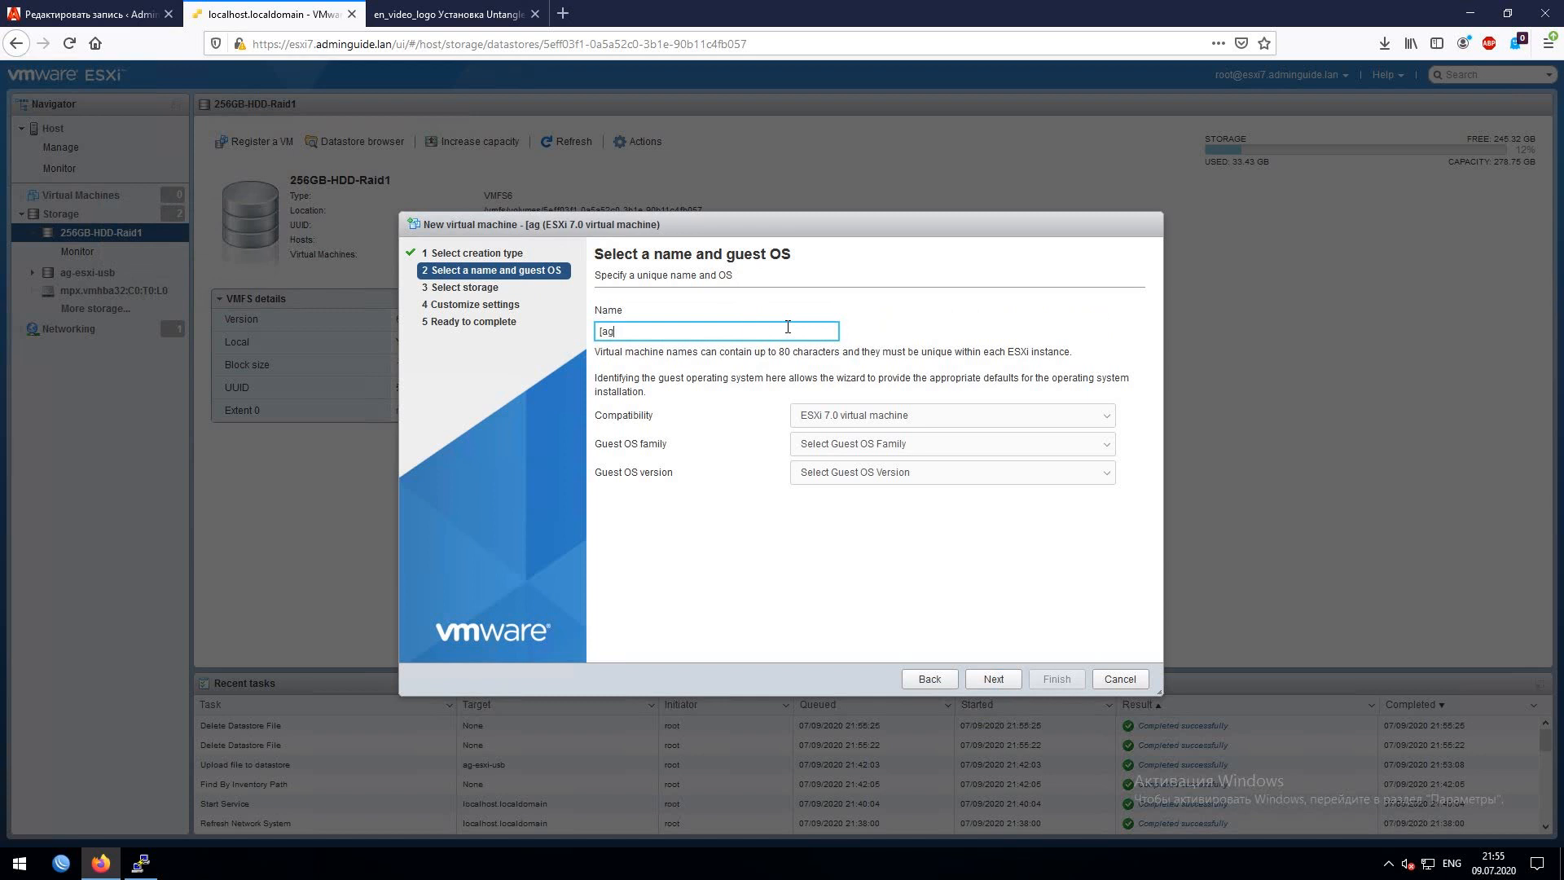
pyautogui.write('] gw')
# - Set the guest OS to Linux, Debian GNU/Linux 10 (64-bit), and advance past storage
pyautogui.click(944, 452)
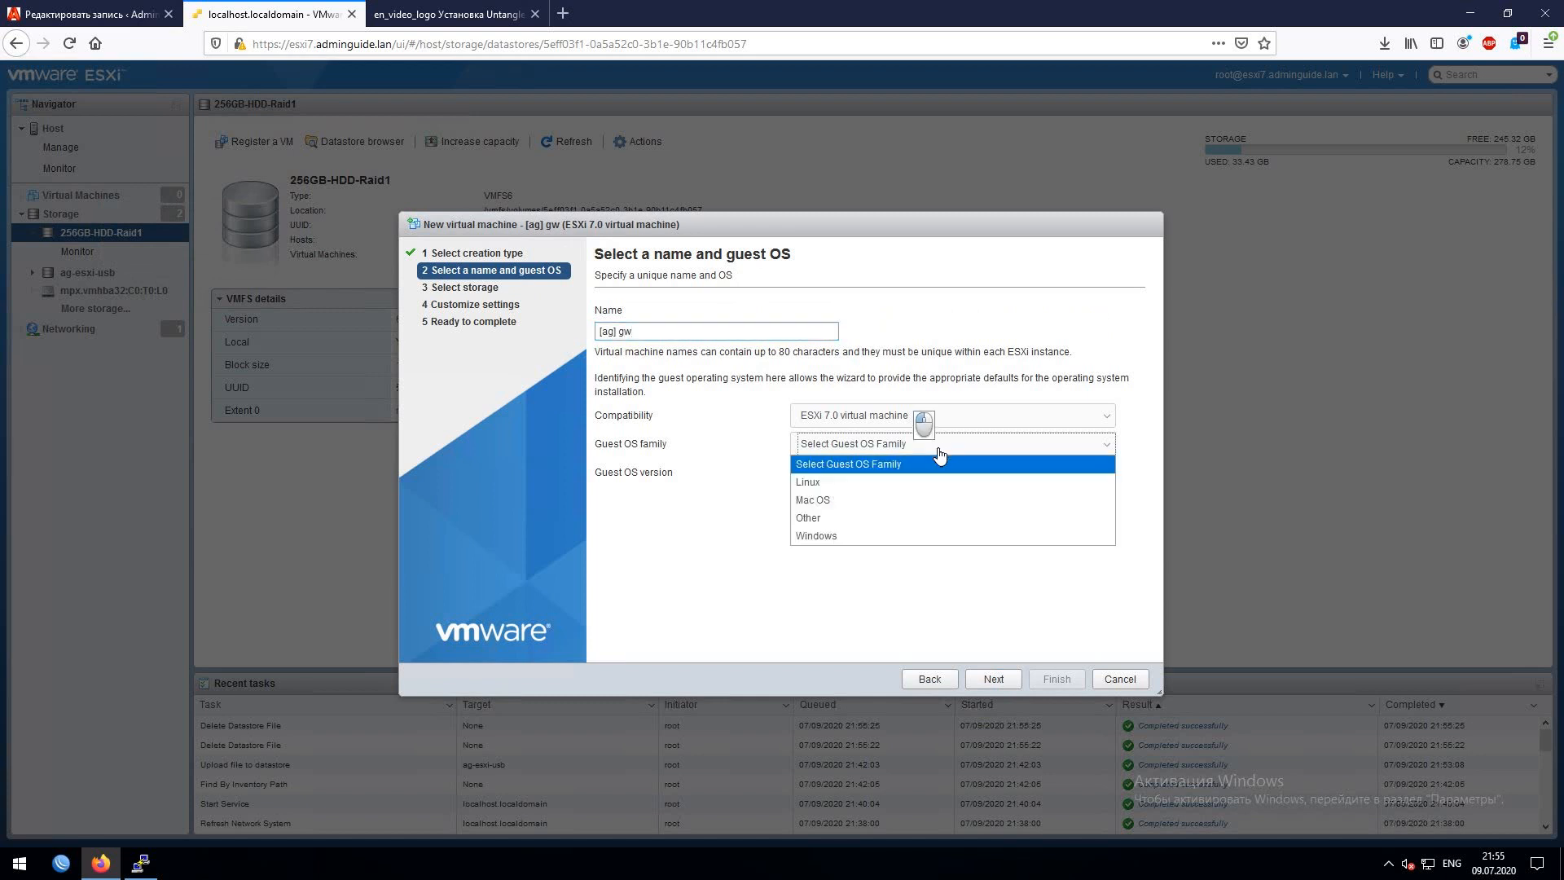
pyautogui.click(827, 498)
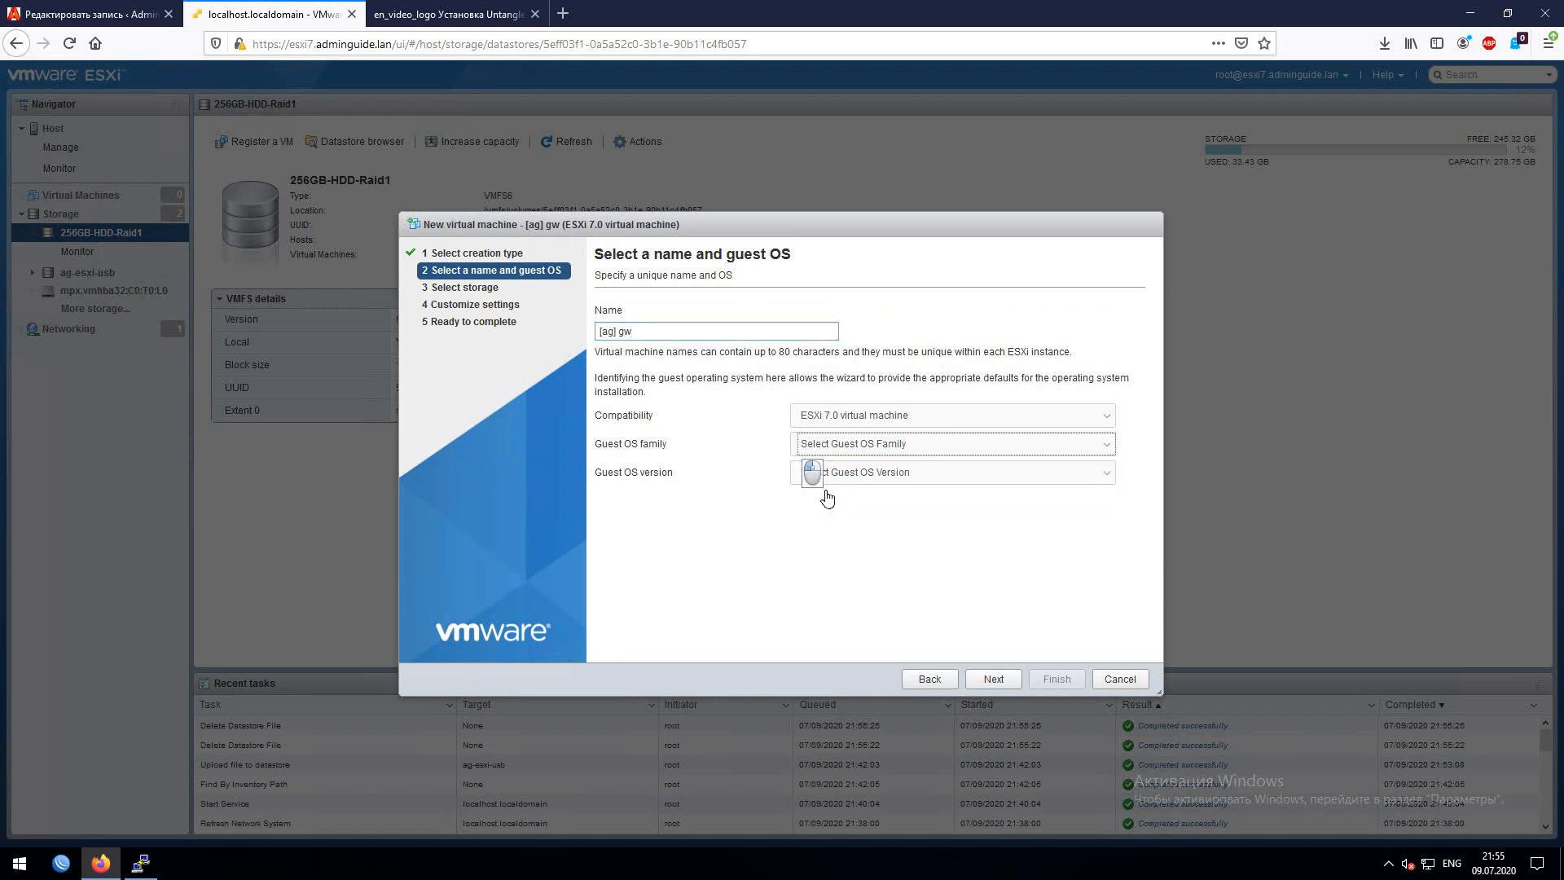
pyautogui.click(869, 474)
pyautogui.scroll(-5, 864, 734)
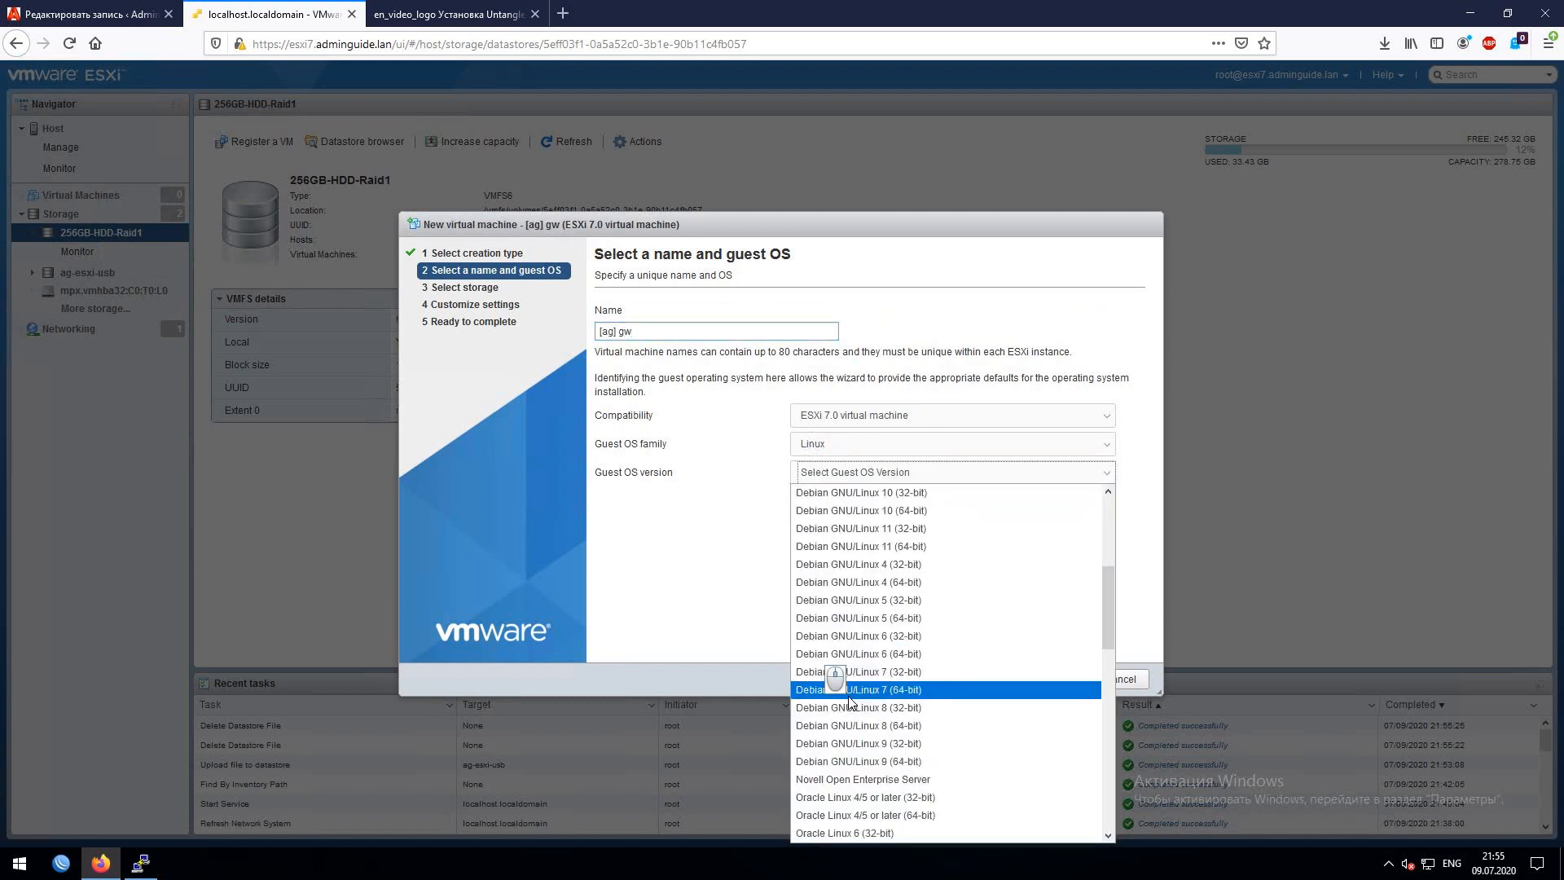
pyautogui.click(879, 512)
pyautogui.click(1008, 681)
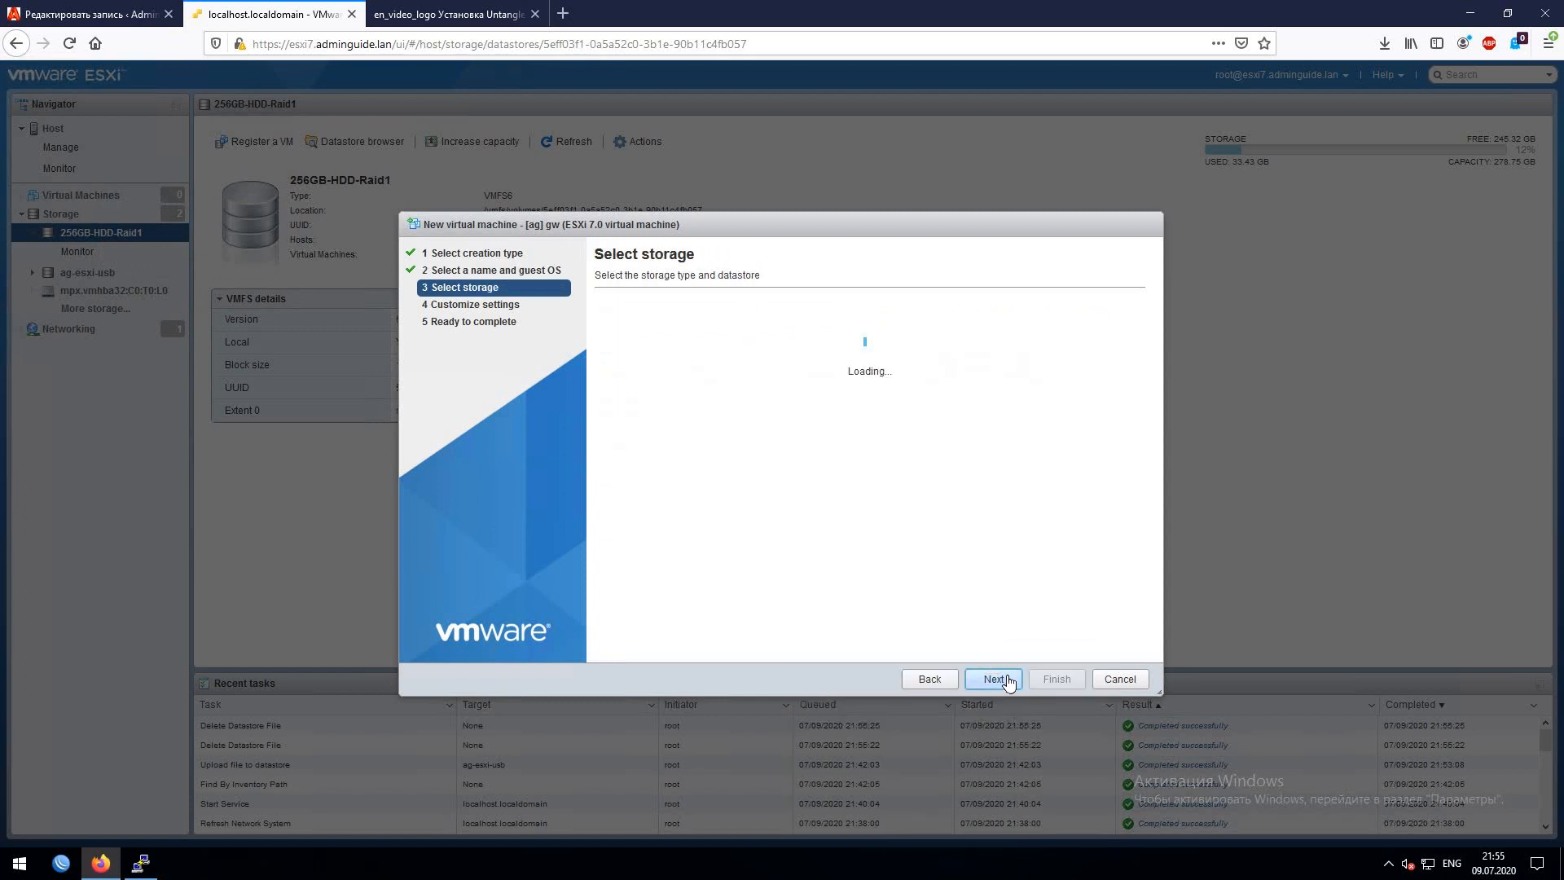
pyautogui.click(990, 681)
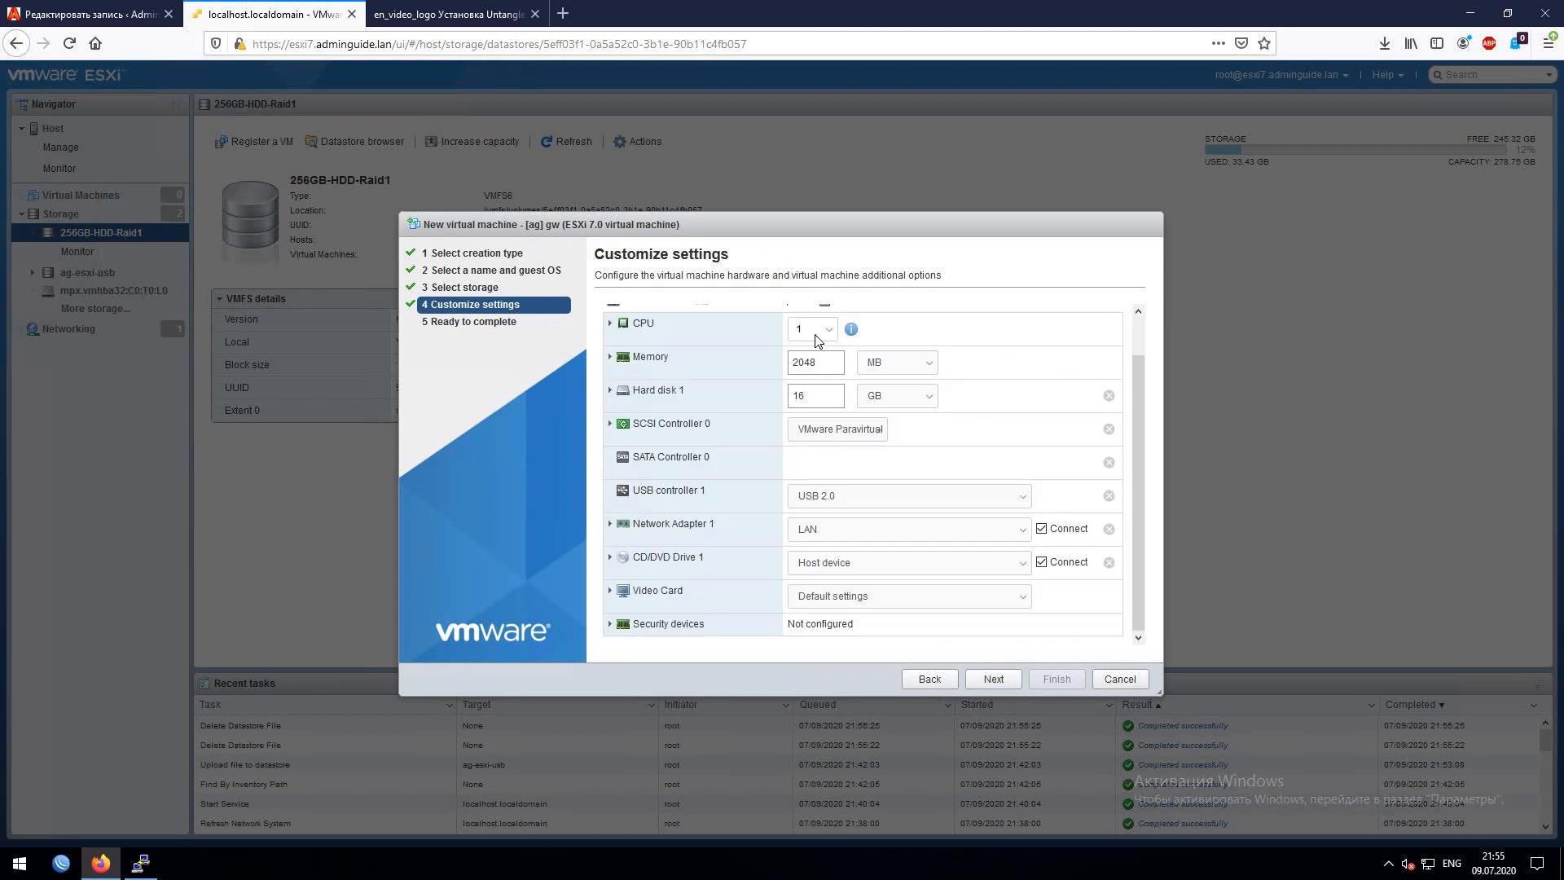
# - Set the VM to 2 CPUs, add a second network adapter, and connect adapter 1 to WAN
pyautogui.moveTo(813, 333); pyautogui.dragTo(738, 308)
pyautogui.write('2')
pyautogui.scroll(1, 849, 369)
pyautogui.click(743, 341)
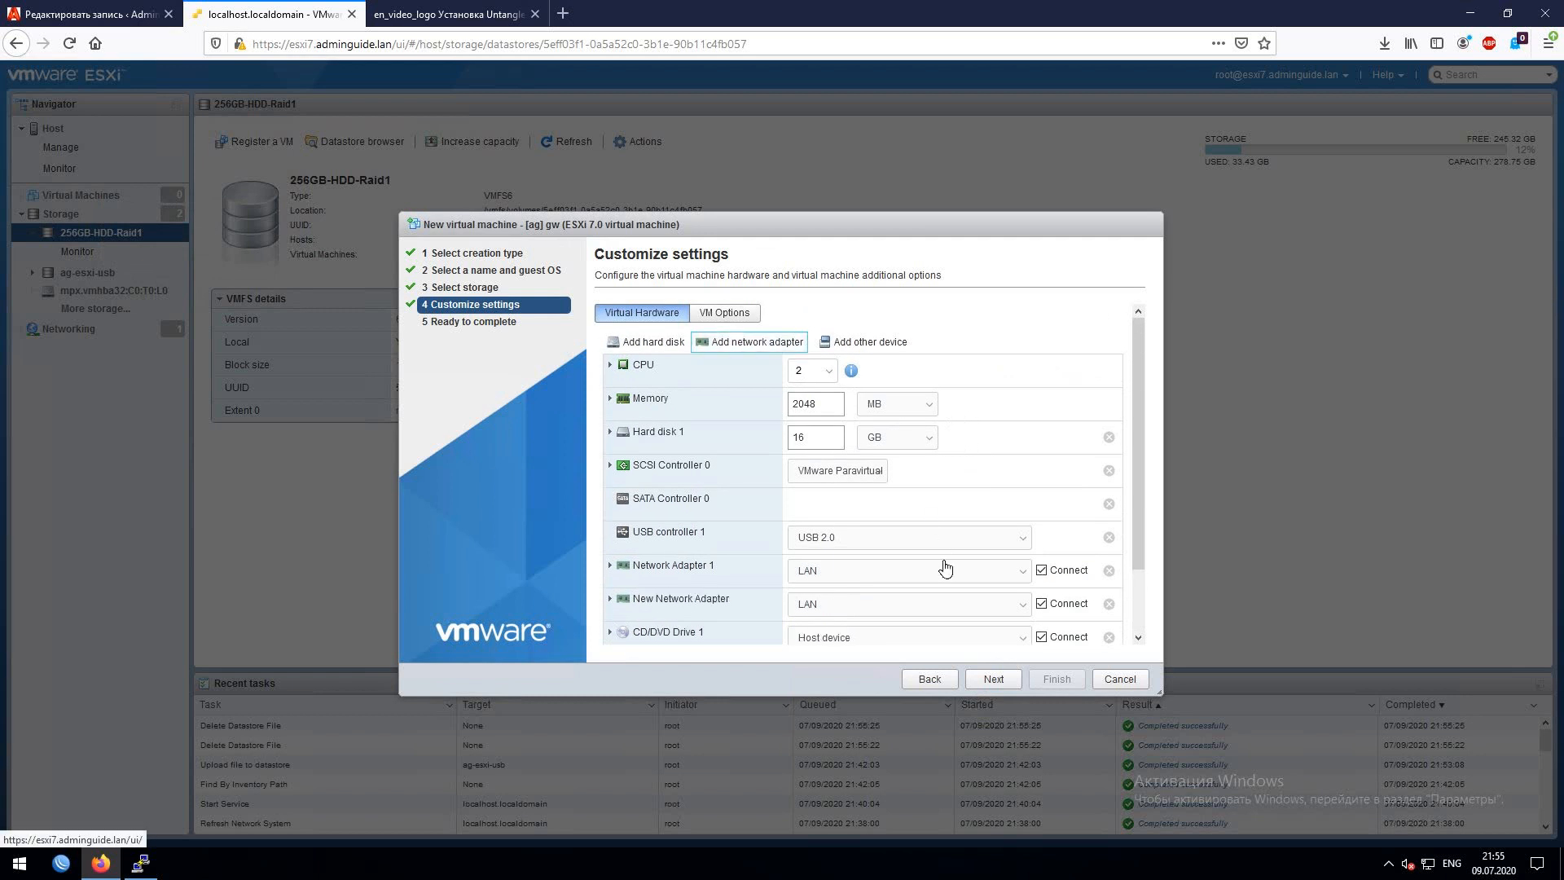
pyautogui.click(899, 578)
pyautogui.click(837, 632)
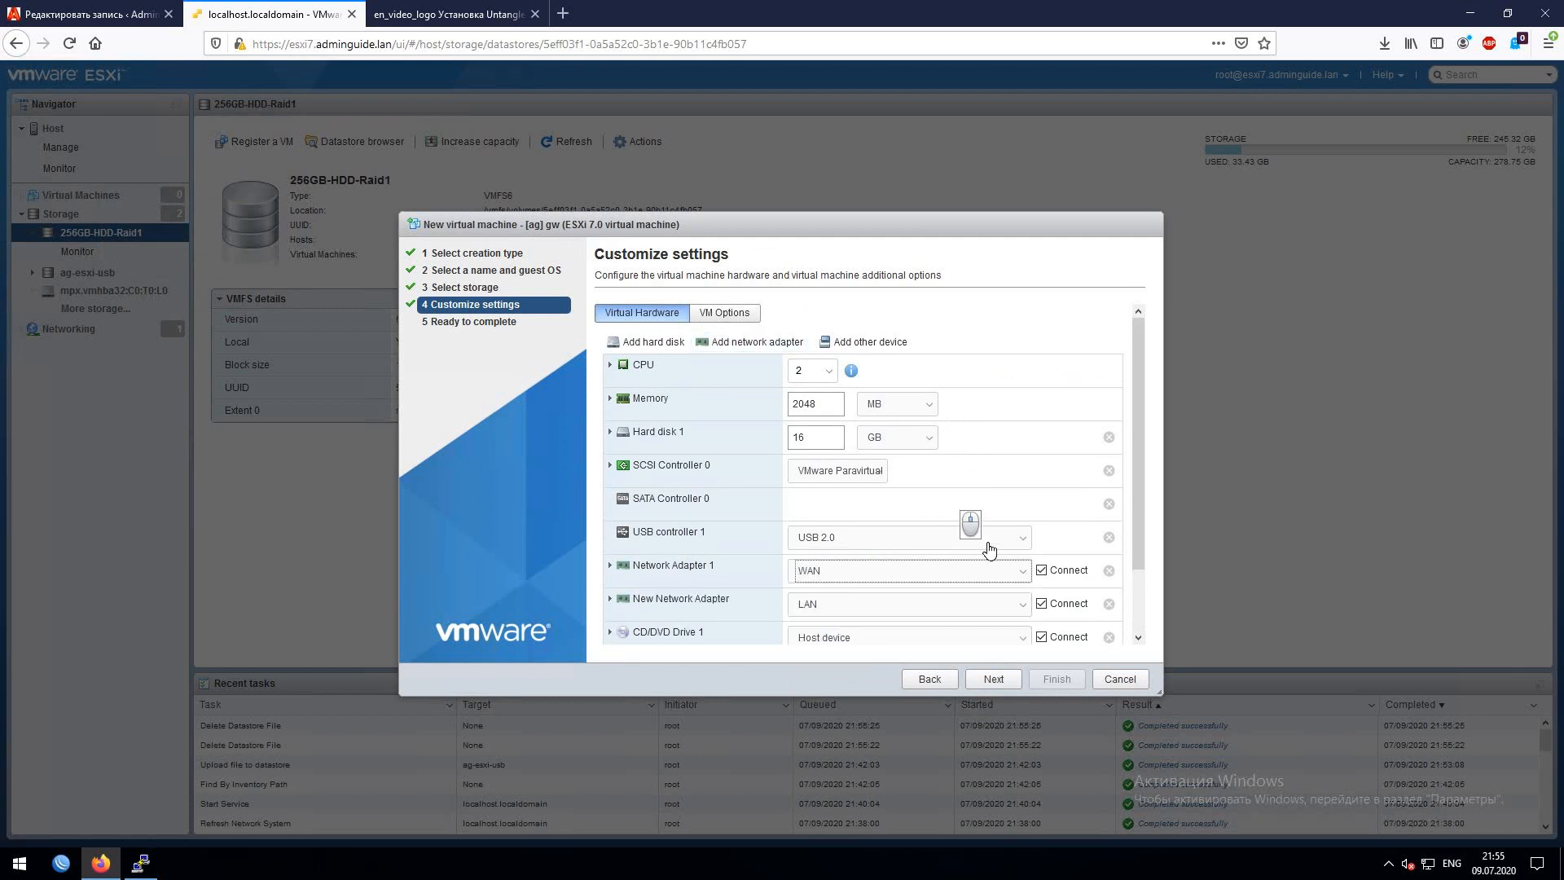
# - Mount the Untangle ISO from ag-esxi-usb on the CD/DVD drive and create the VM
pyautogui.scroll(-1, 989, 550)
pyautogui.click(937, 564)
pyautogui.click(945, 570)
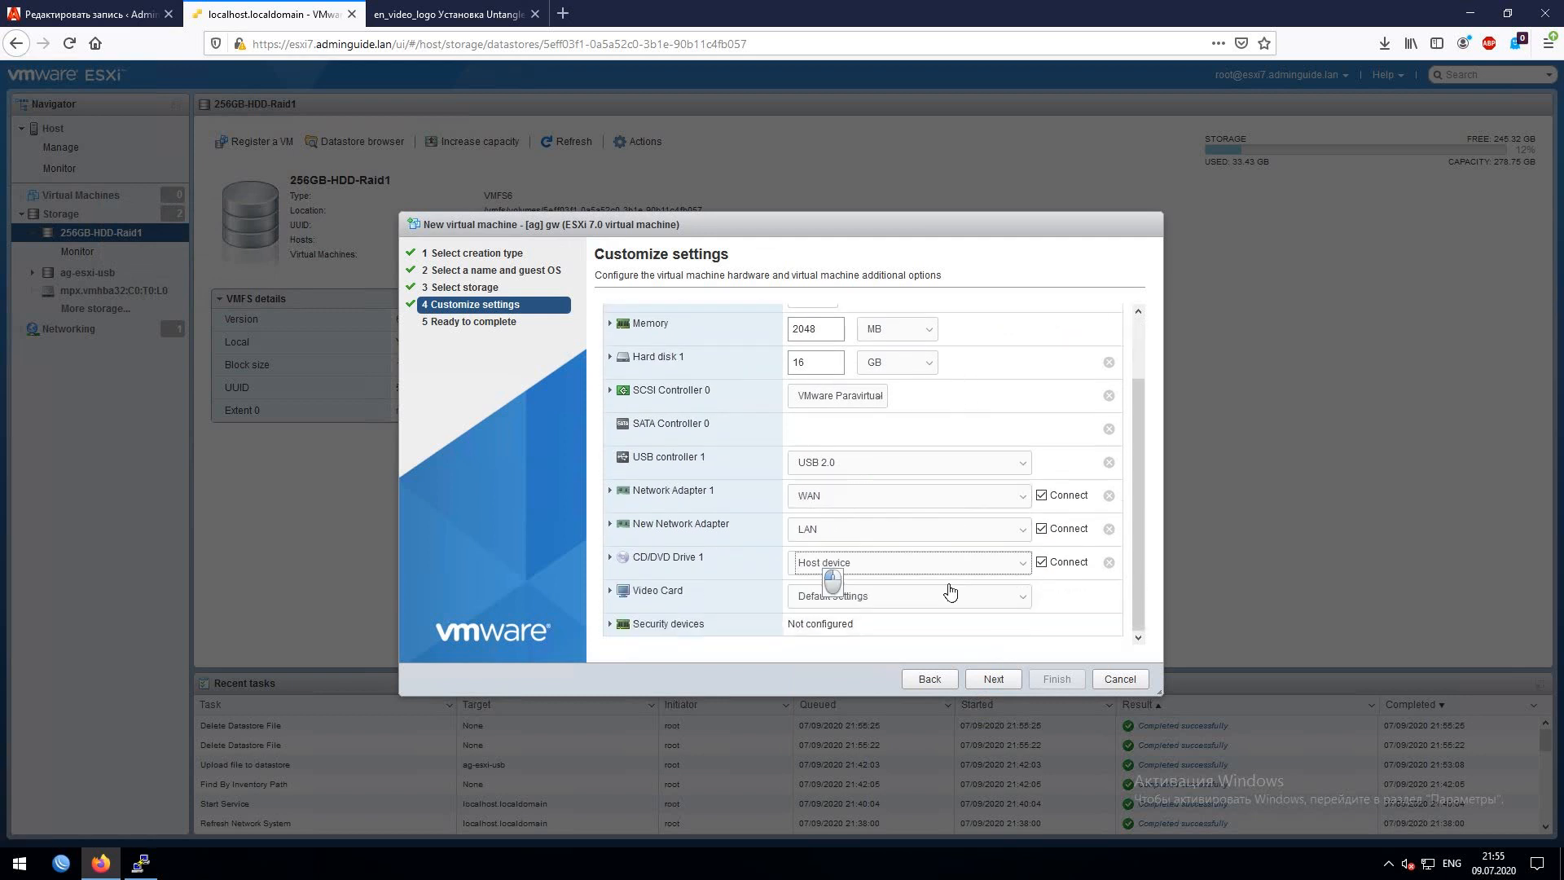
pyautogui.click(525, 349)
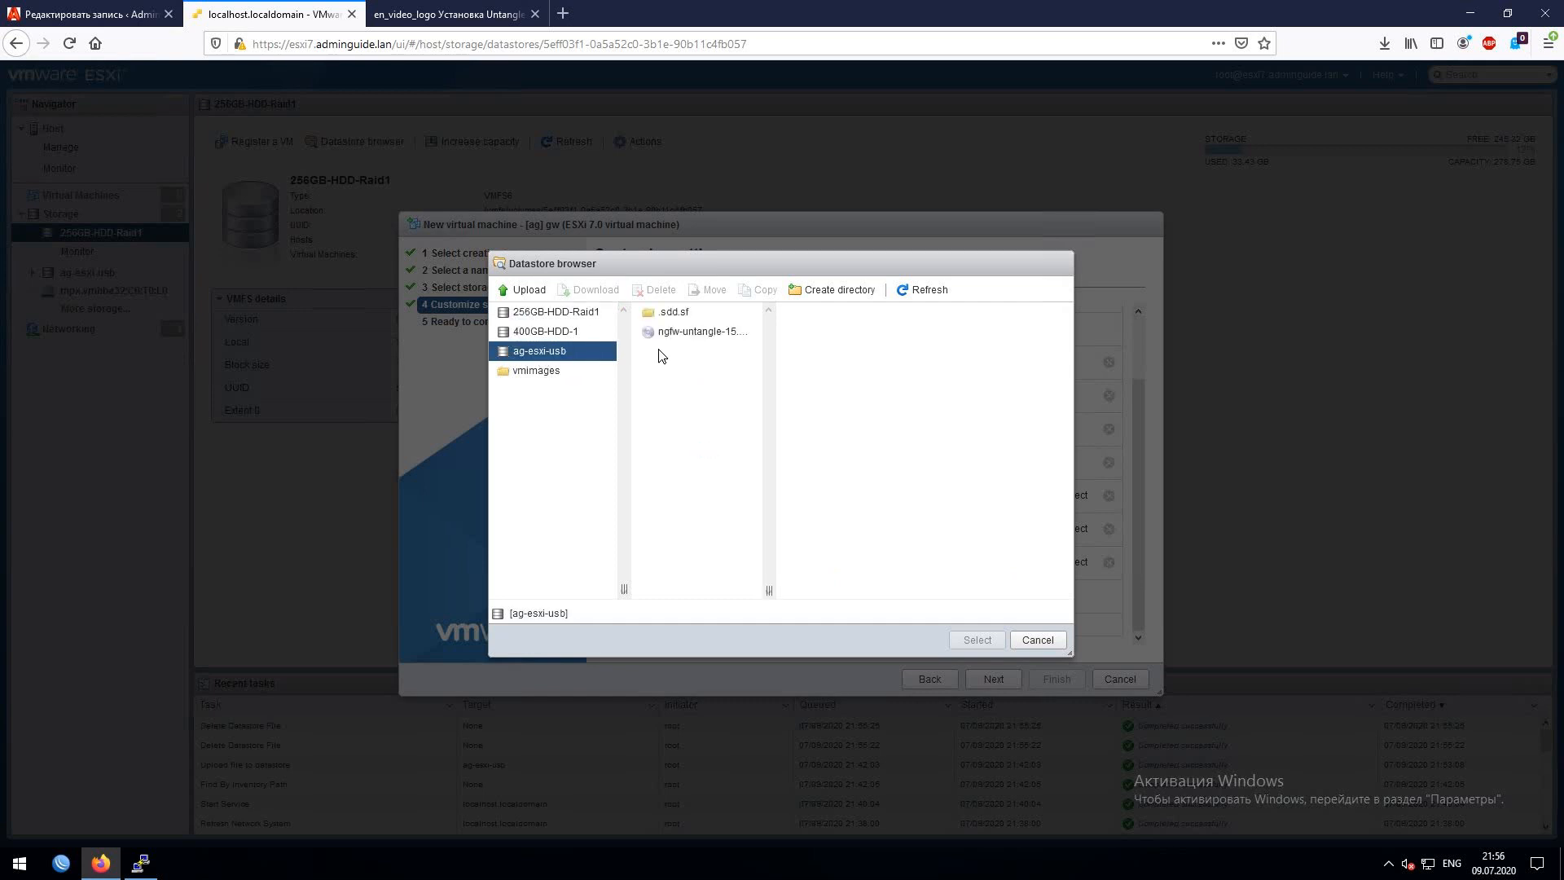
pyautogui.click(664, 332)
pyautogui.click(976, 641)
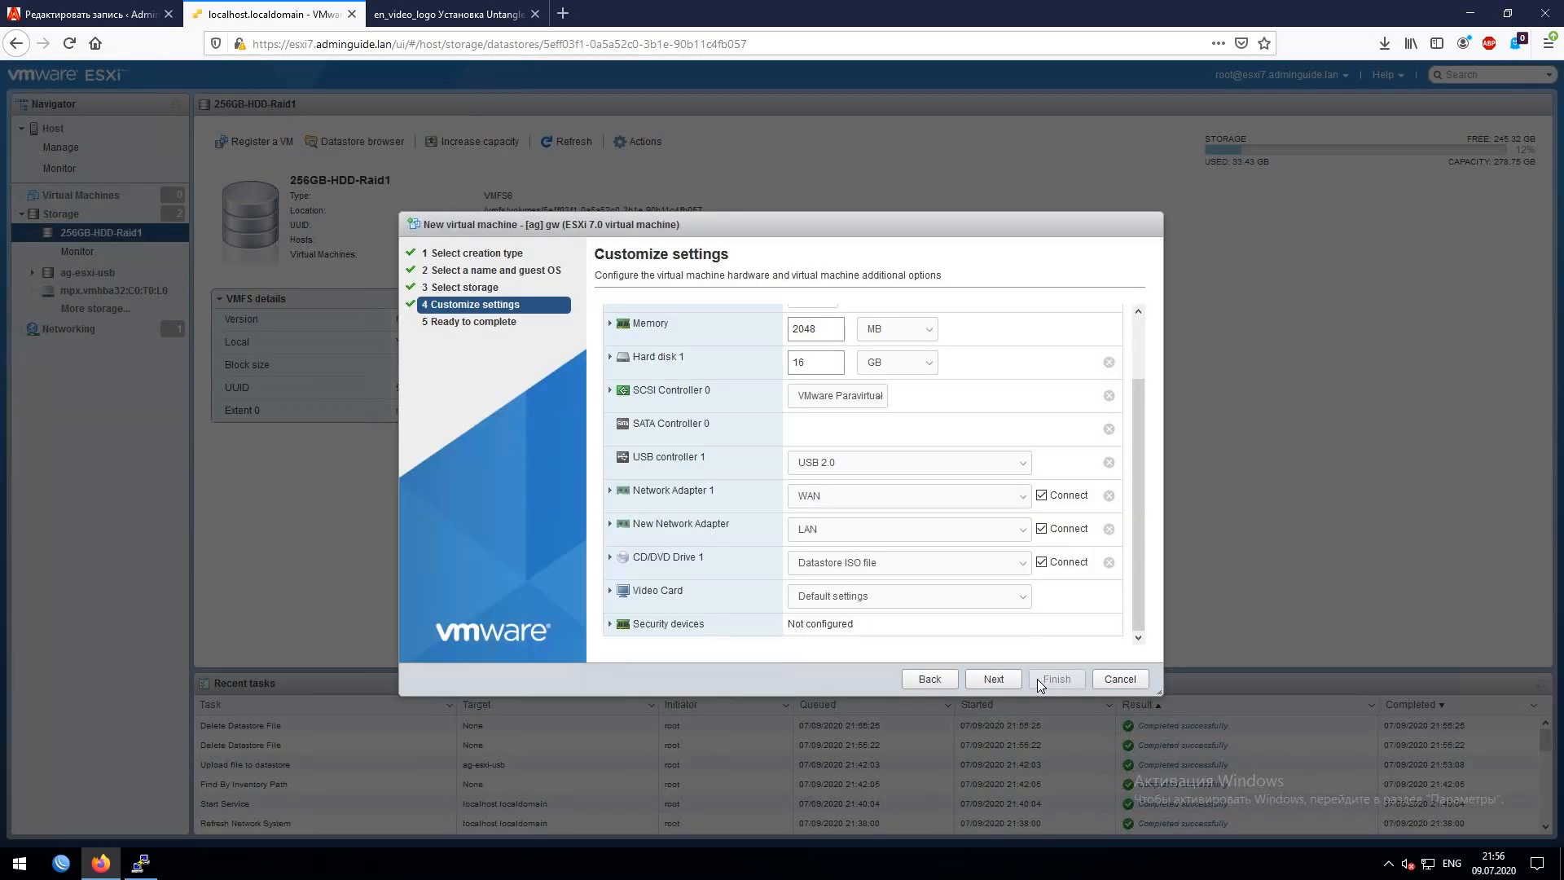
pyautogui.click(994, 679)
pyautogui.click(995, 680)
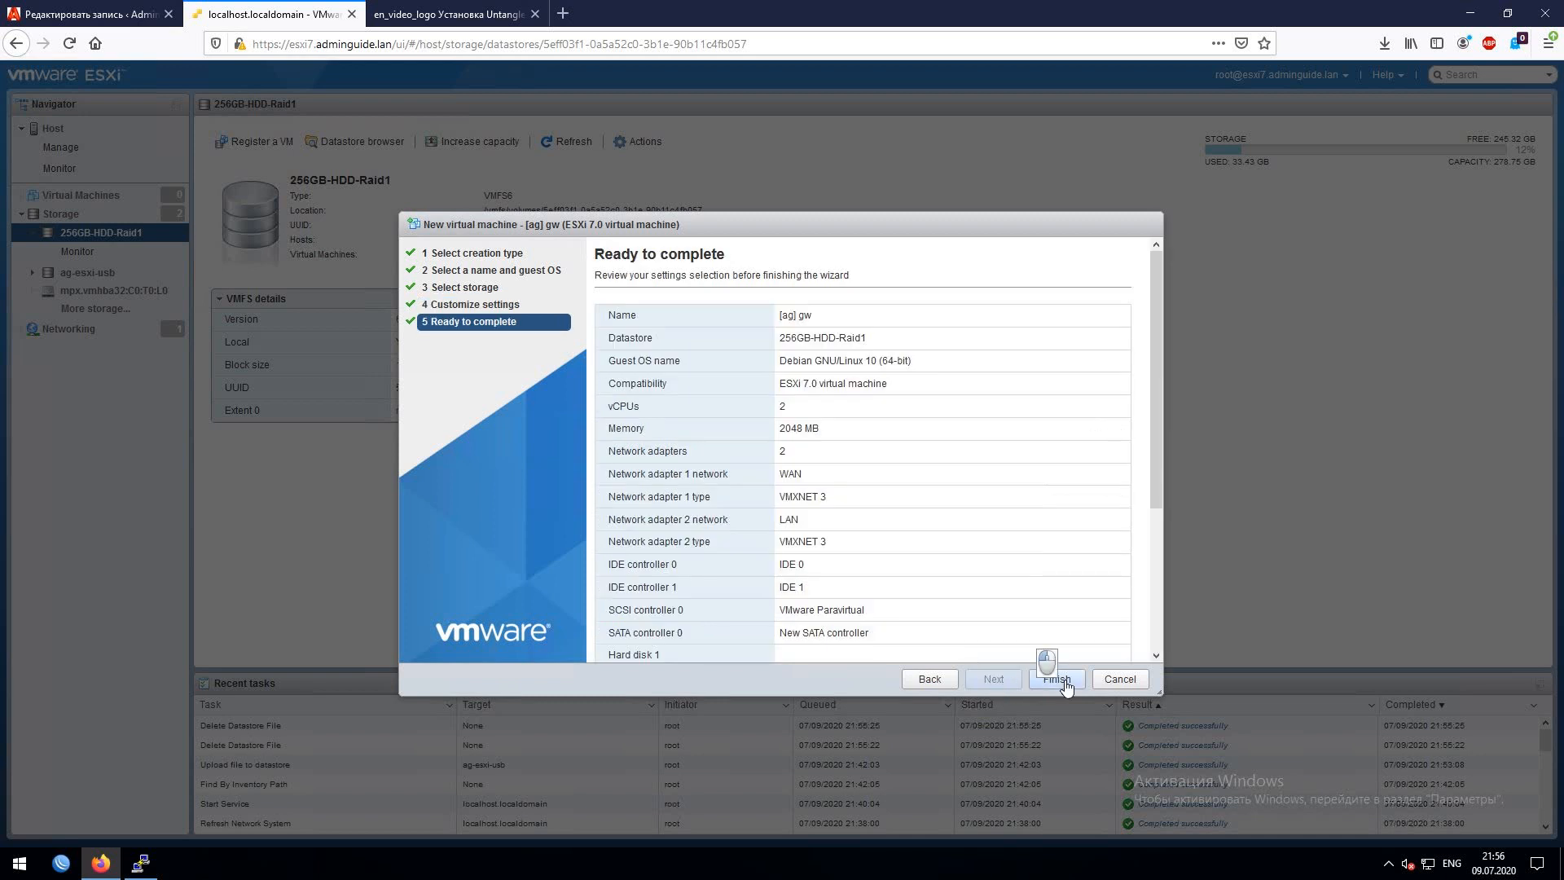
pyautogui.click(1055, 678)
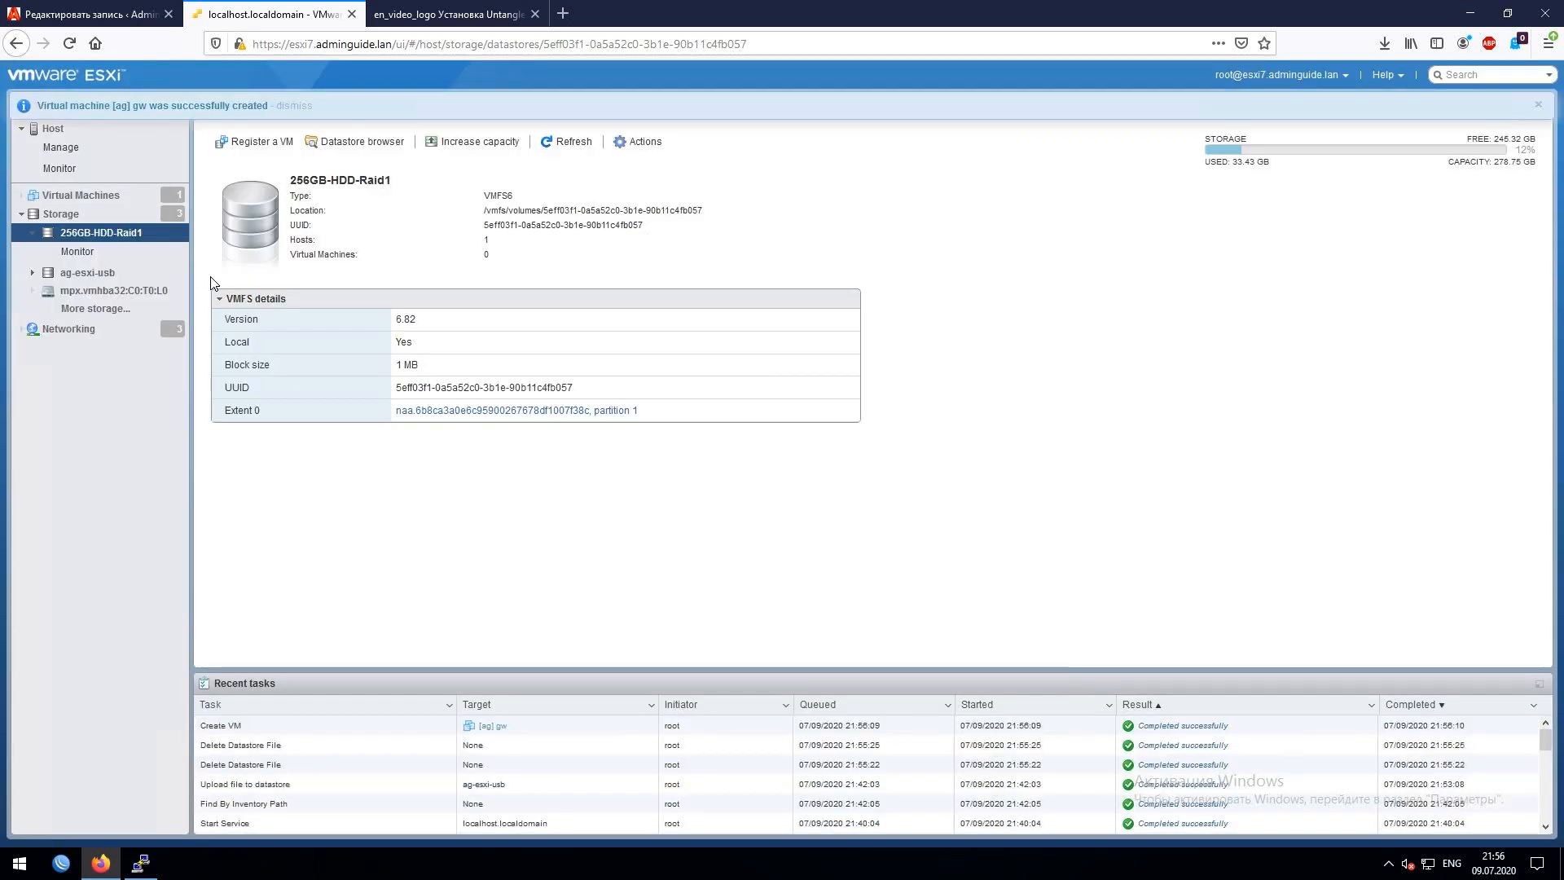
# - Open the [ag] gw virtual machine's details and its console
pyautogui.click(85, 196)
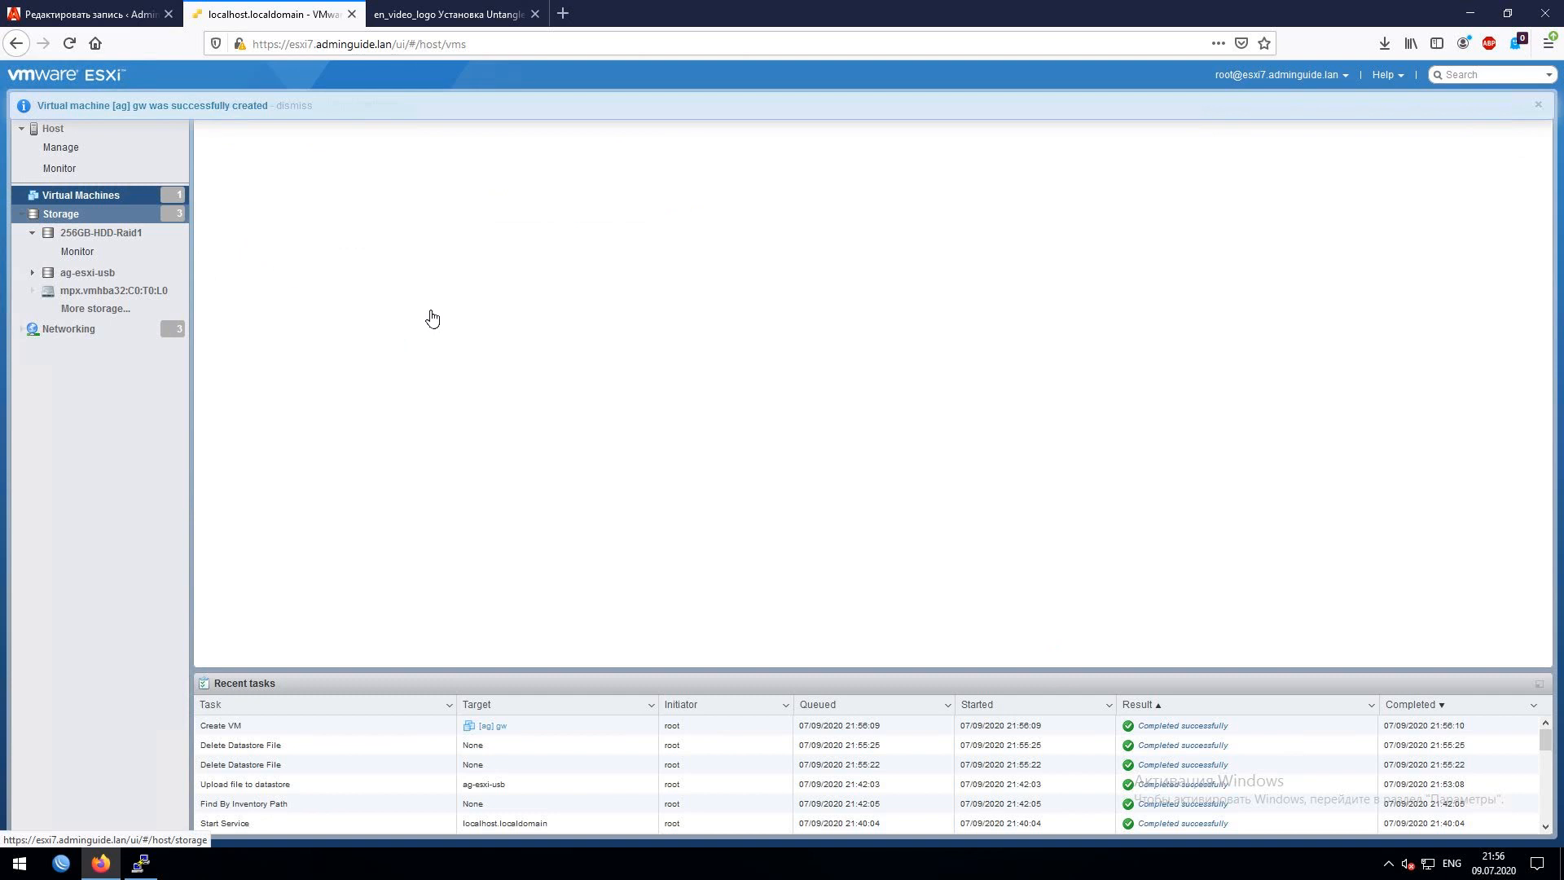
pyautogui.click(274, 203)
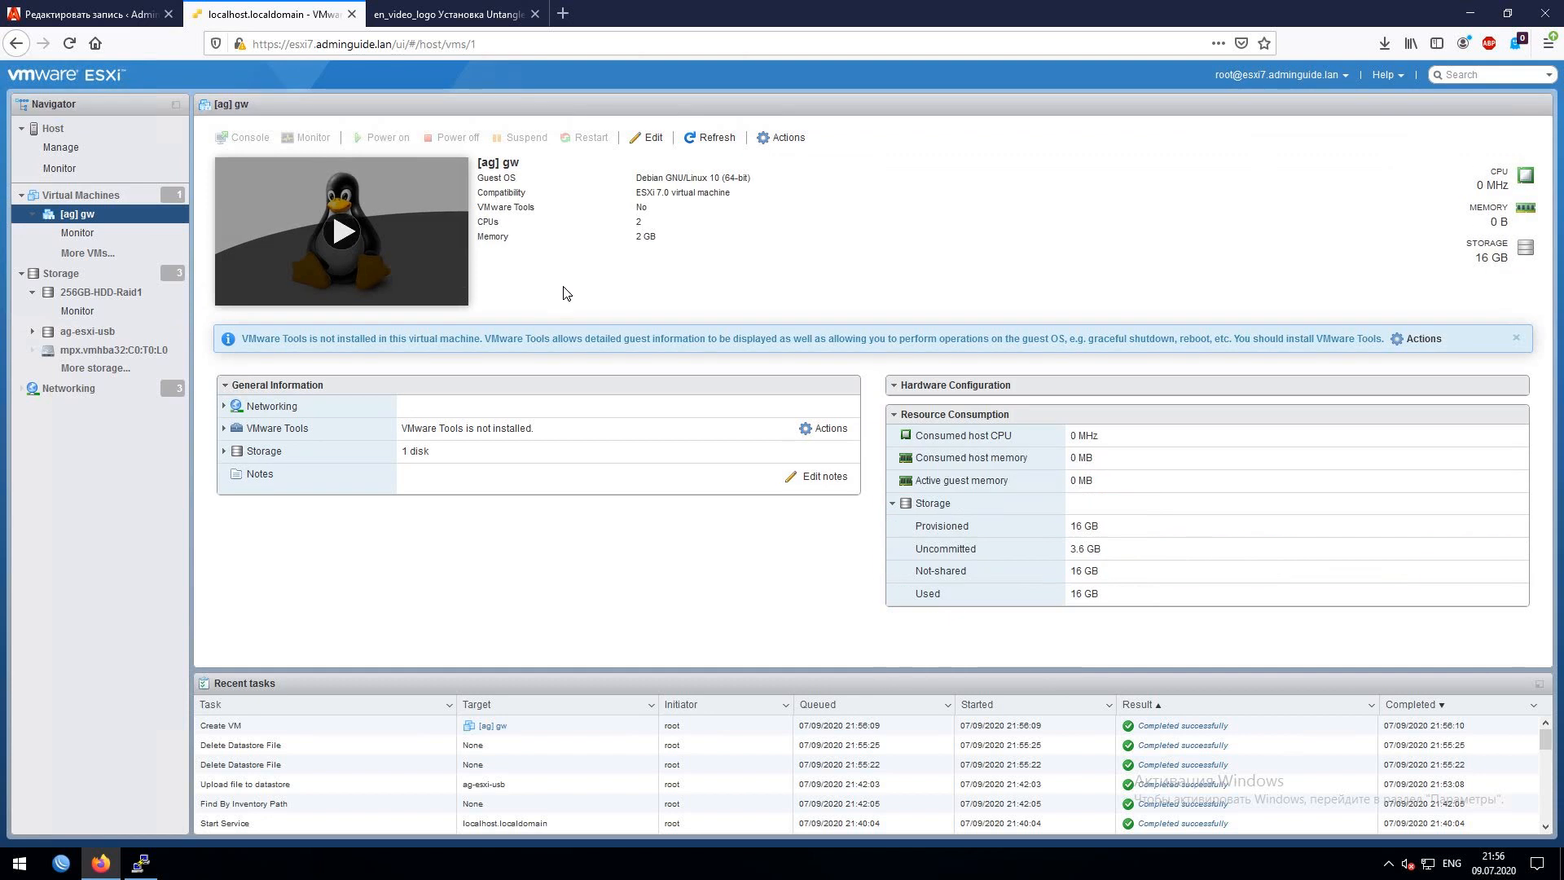
pyautogui.click(563, 294)
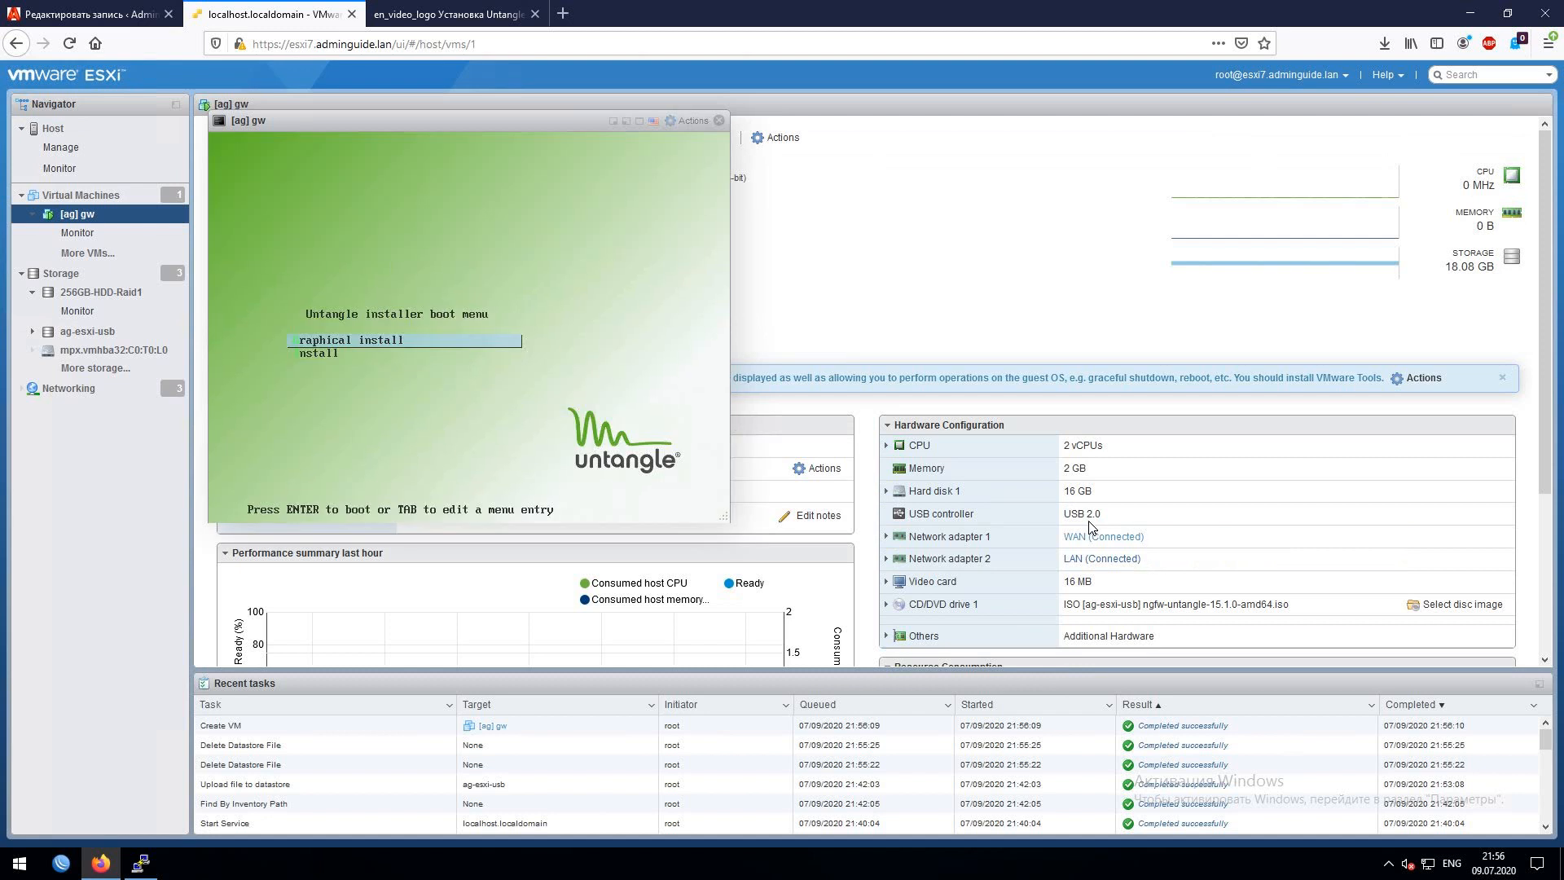
# - Expand both network adapters' details and boot the Untangle Graphical install option
pyautogui.click(886, 559)
pyautogui.click(887, 536)
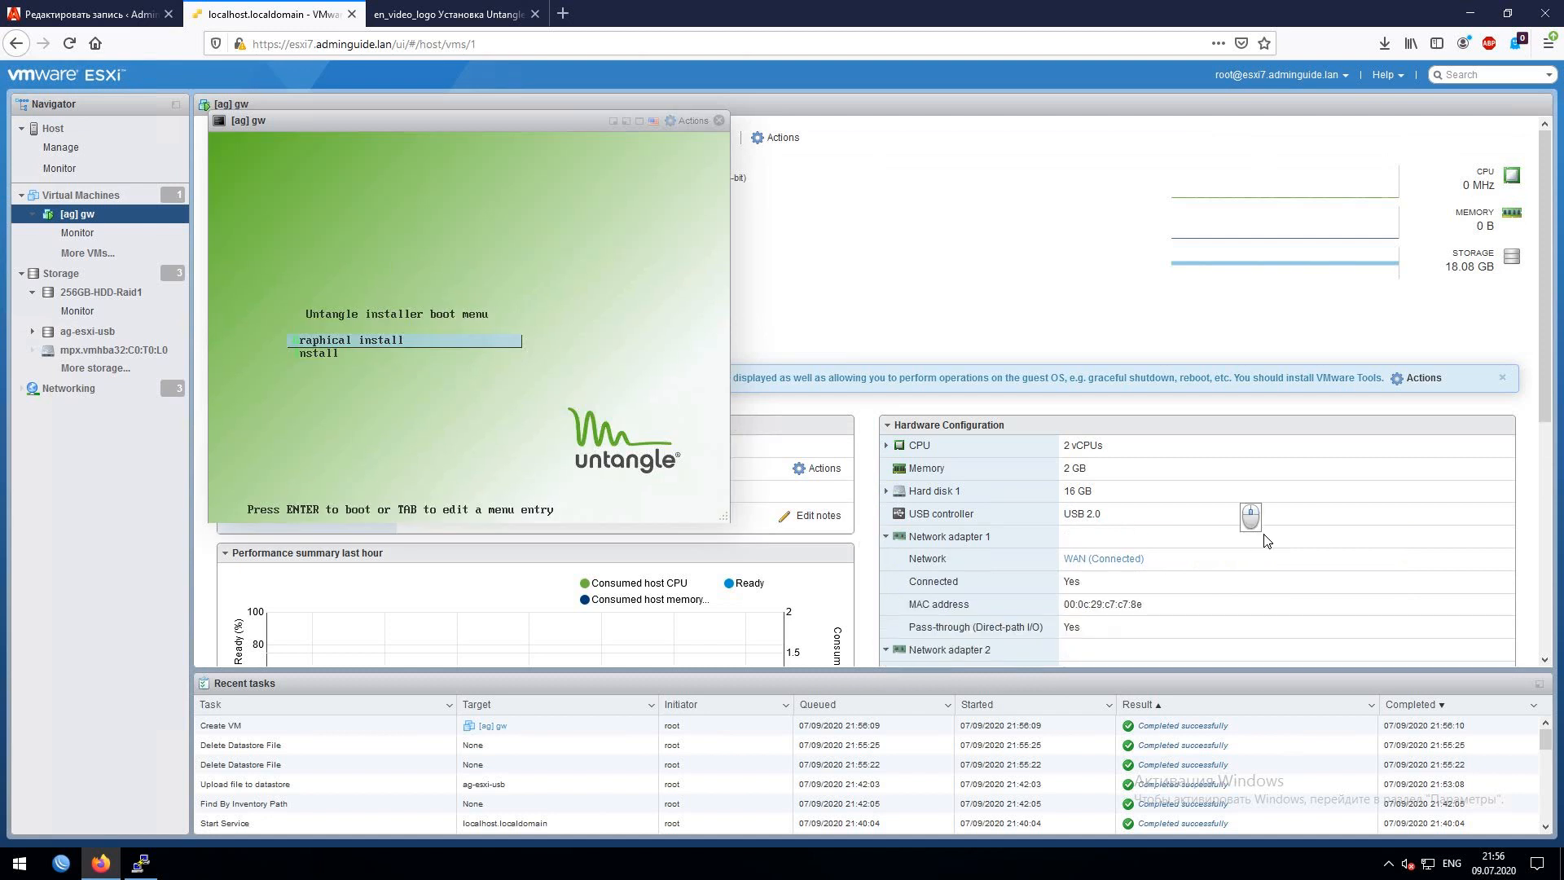
pyautogui.scroll(-3, 1152, 517)
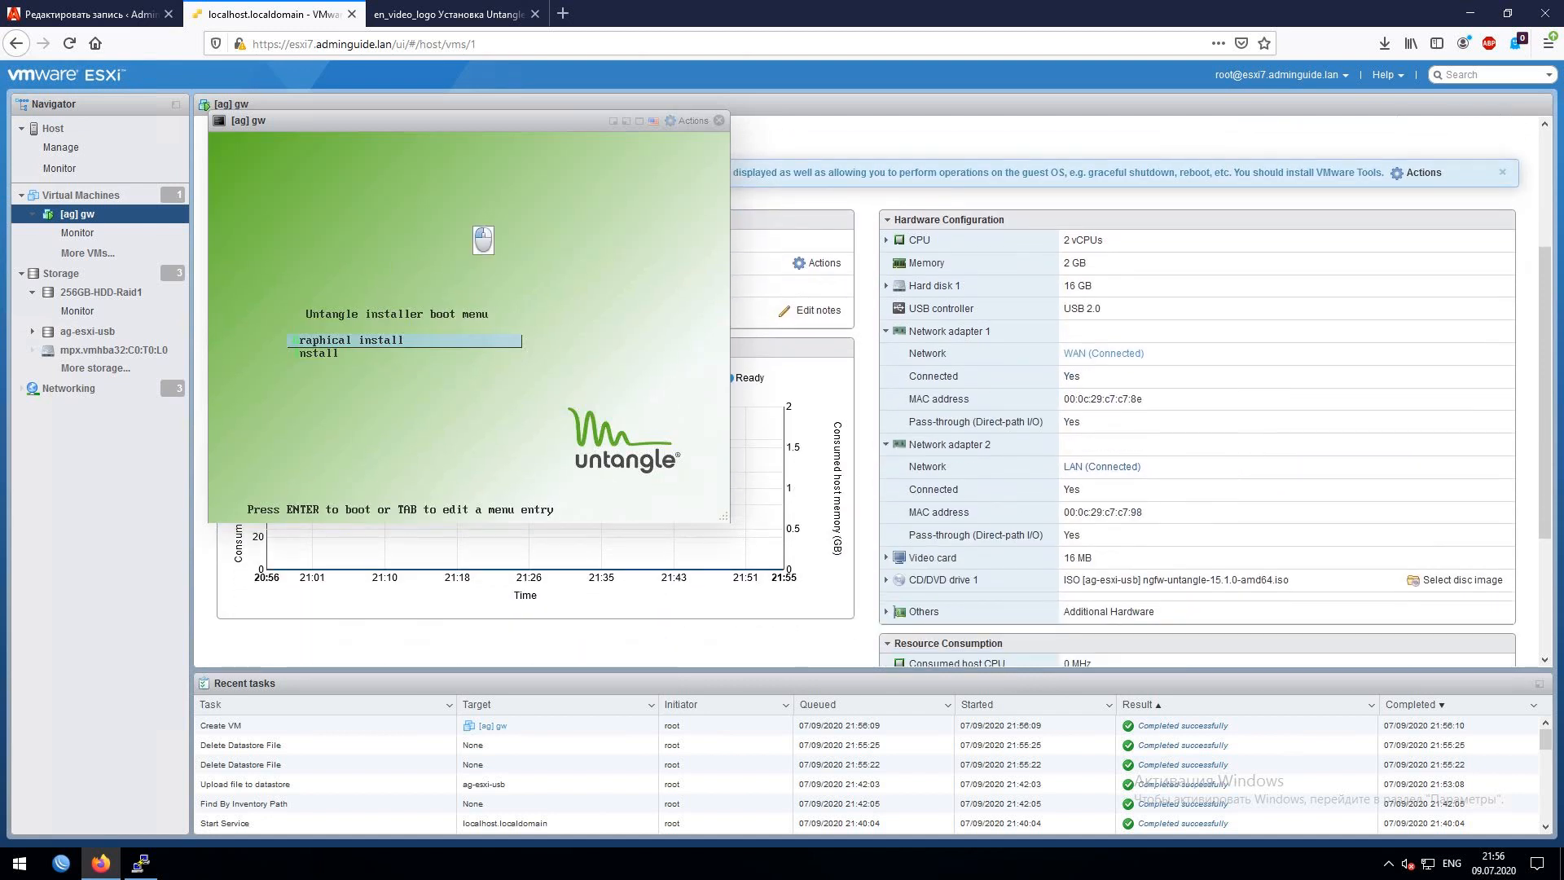
pyautogui.press('Return')
pyautogui.press('Up')
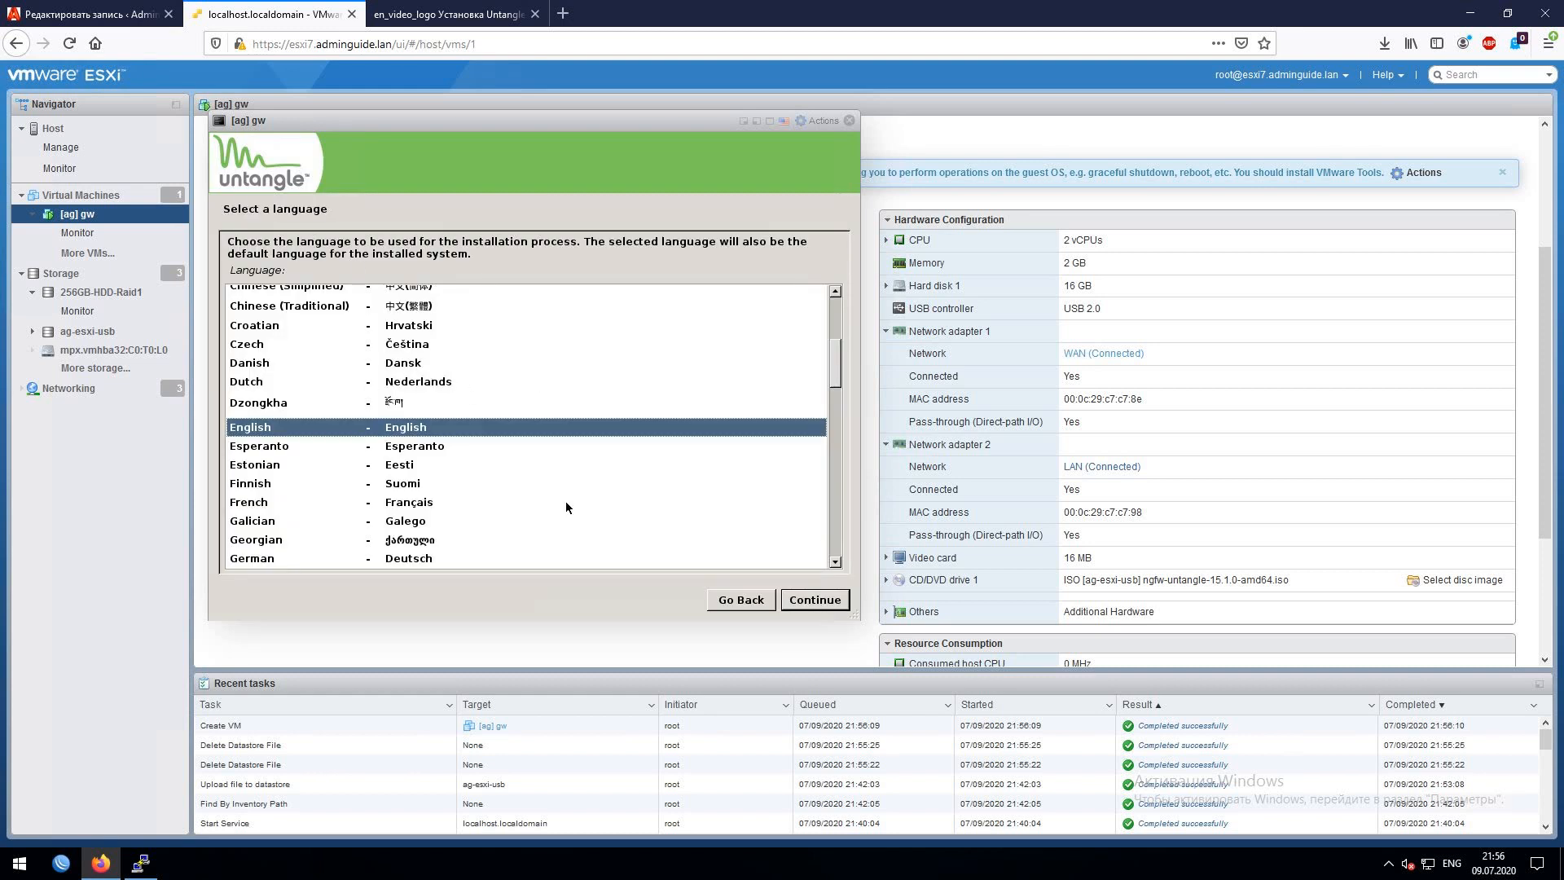
# - Choose English as the language and Europe > Russian Federation as the location
pyautogui.click(833, 605)
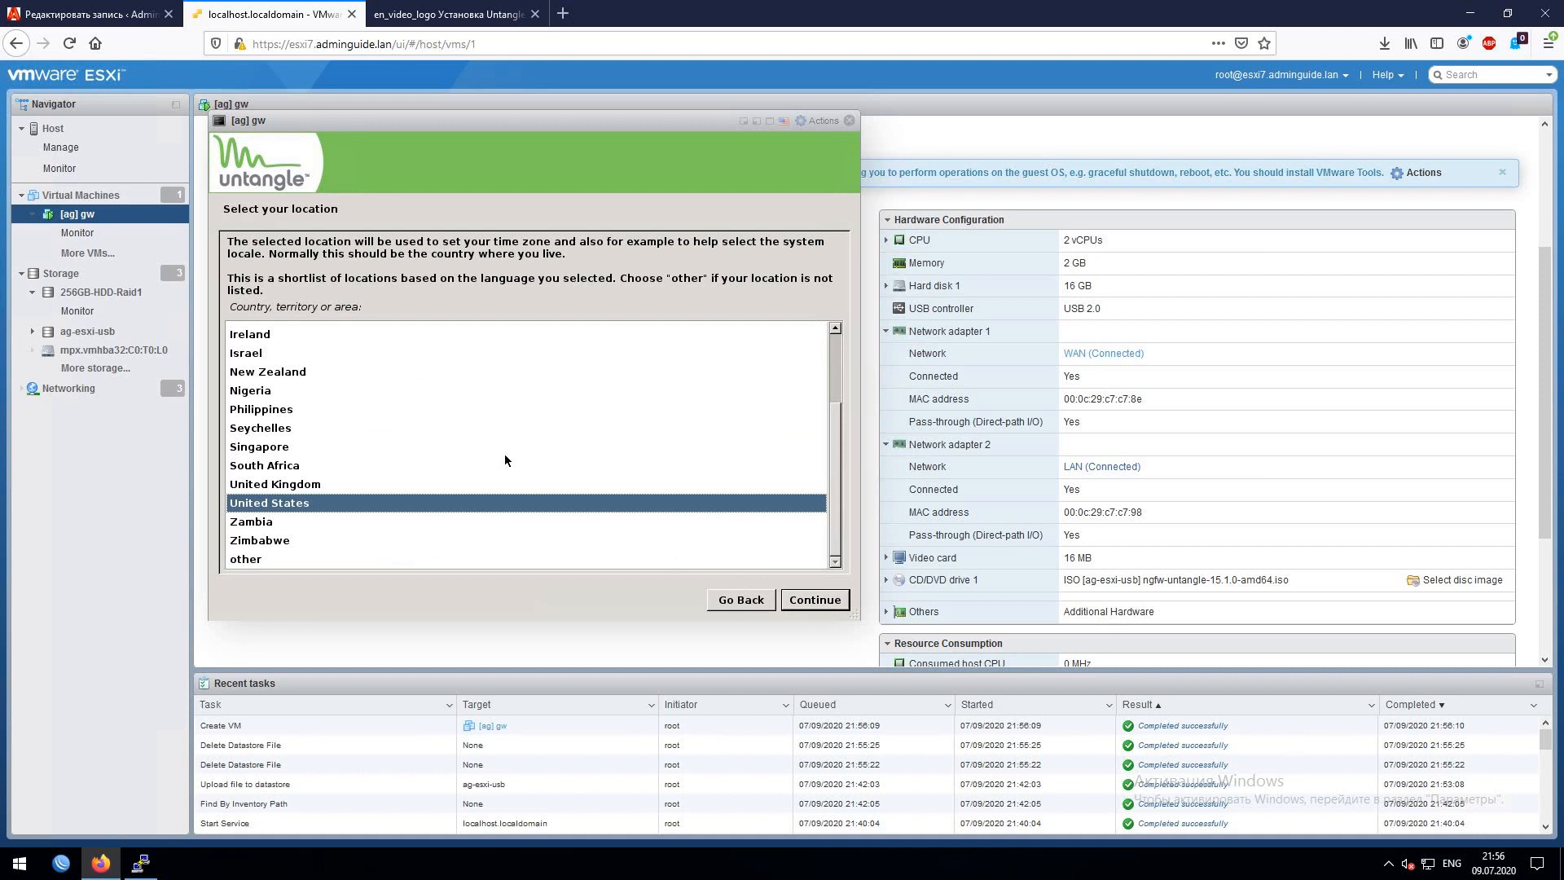
pyautogui.click(237, 561)
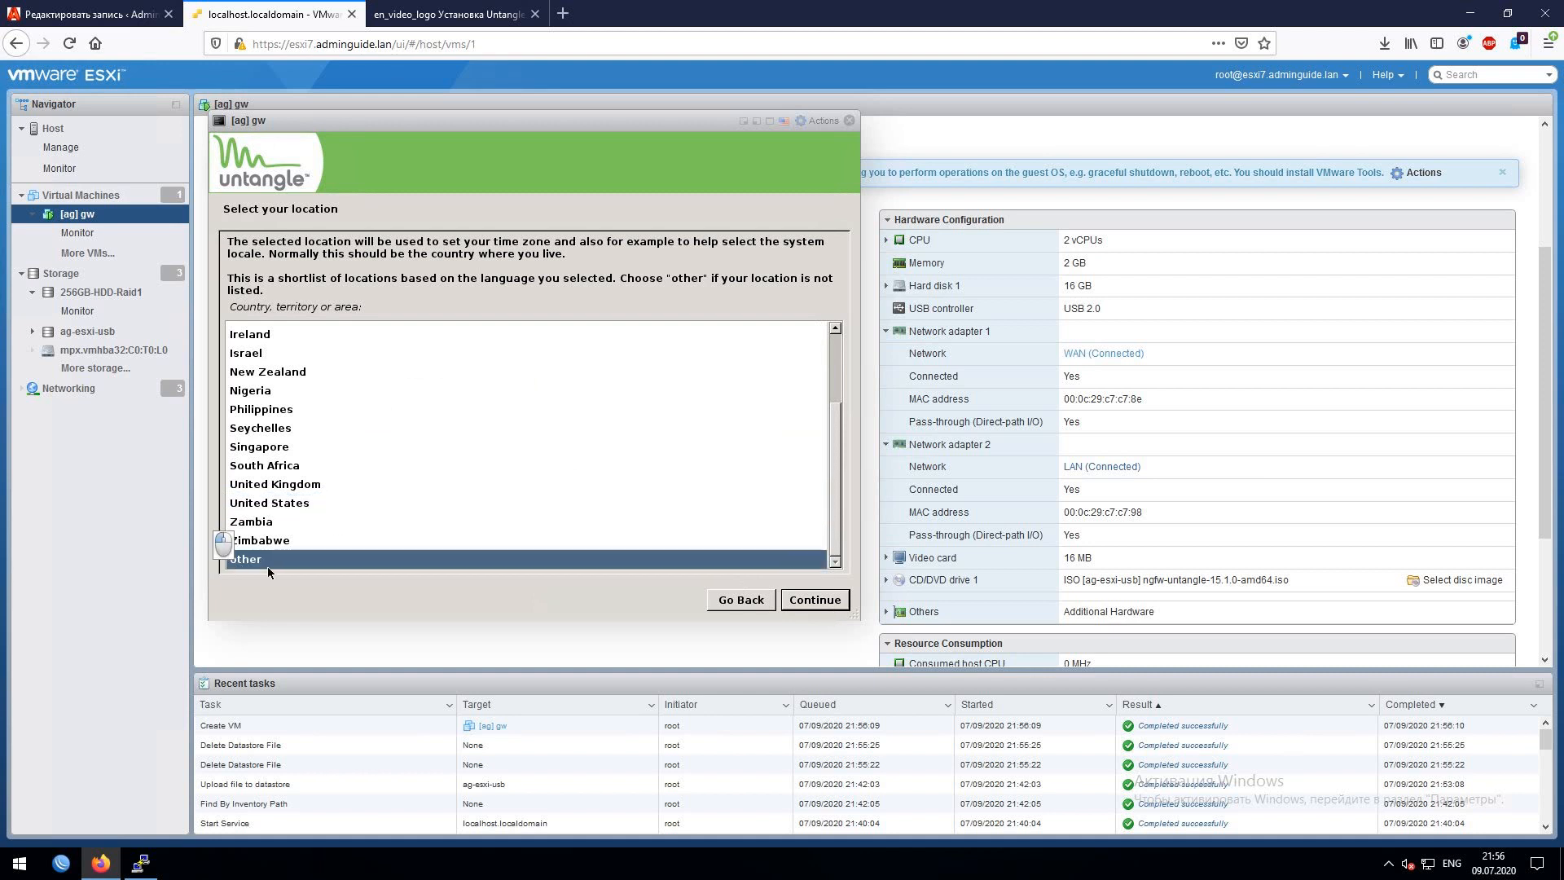
pyautogui.click(790, 598)
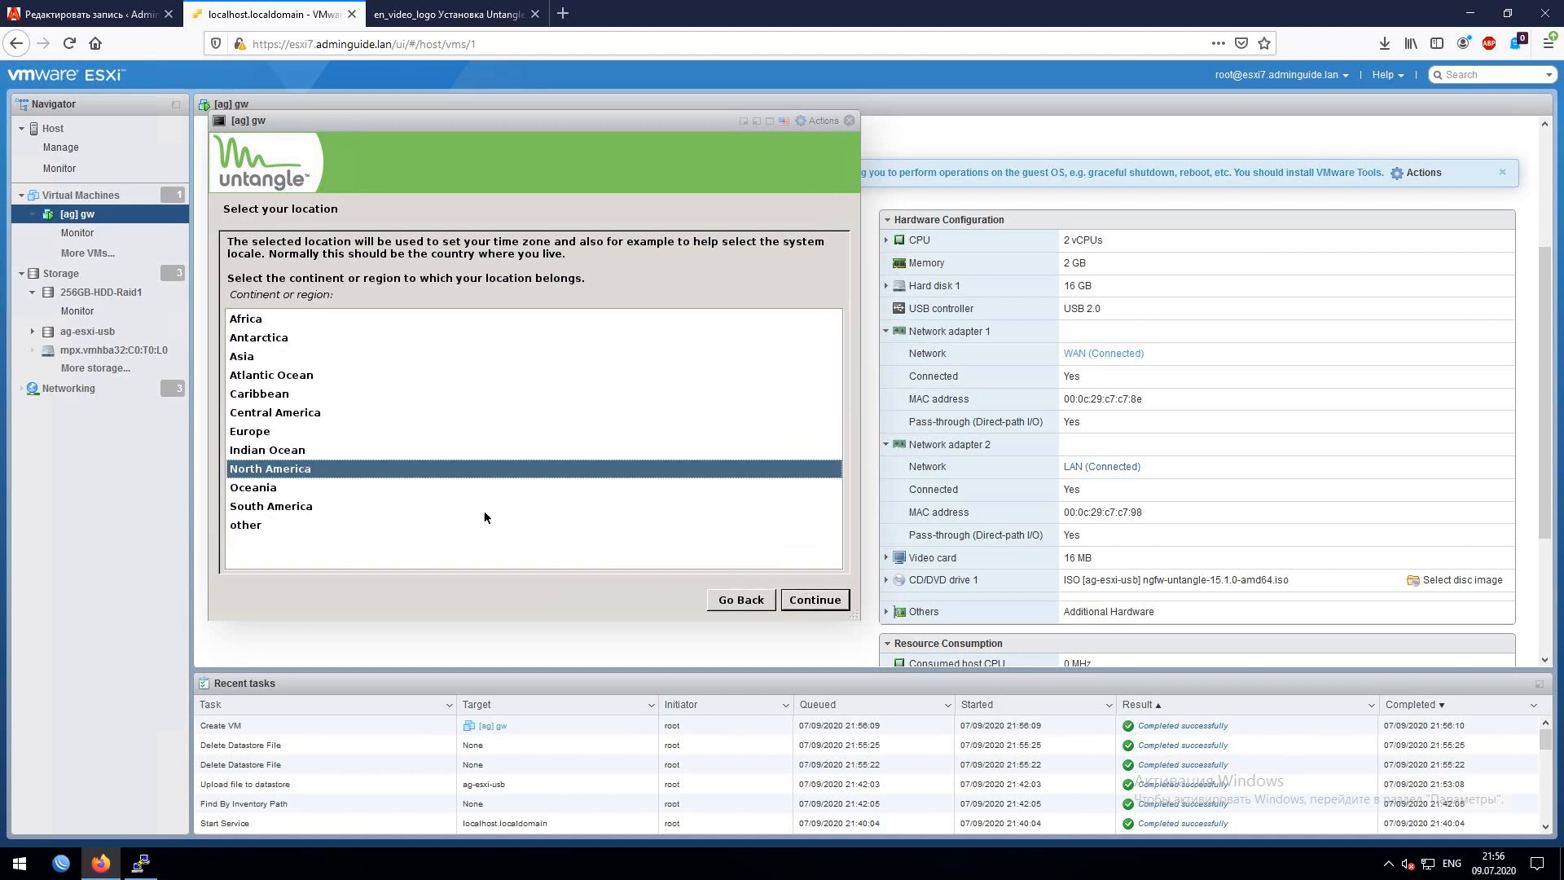
pyautogui.click(240, 432)
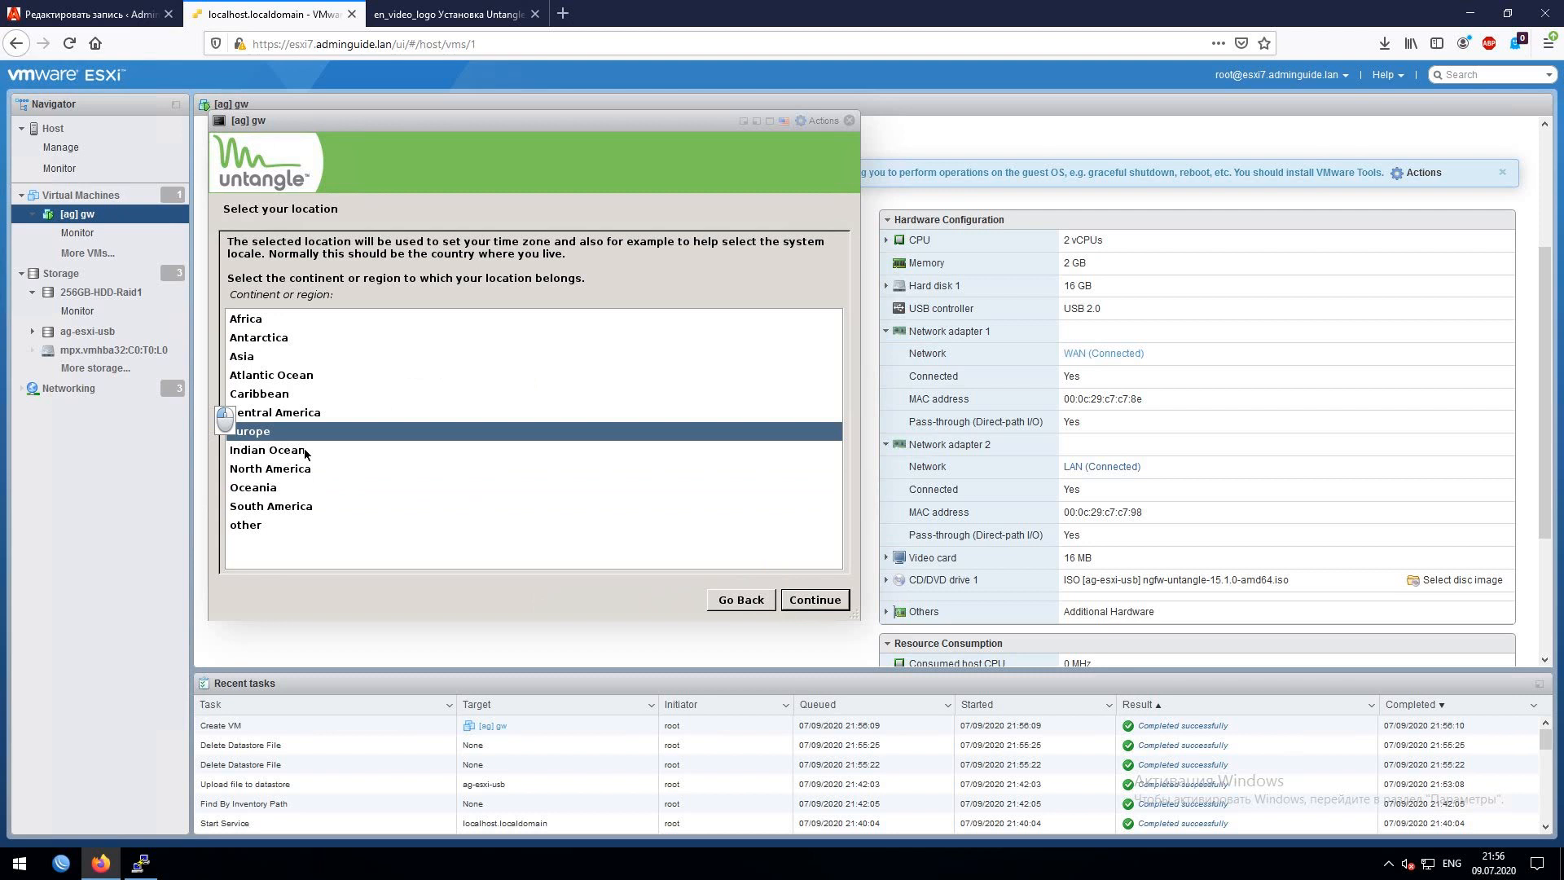
pyautogui.click(795, 593)
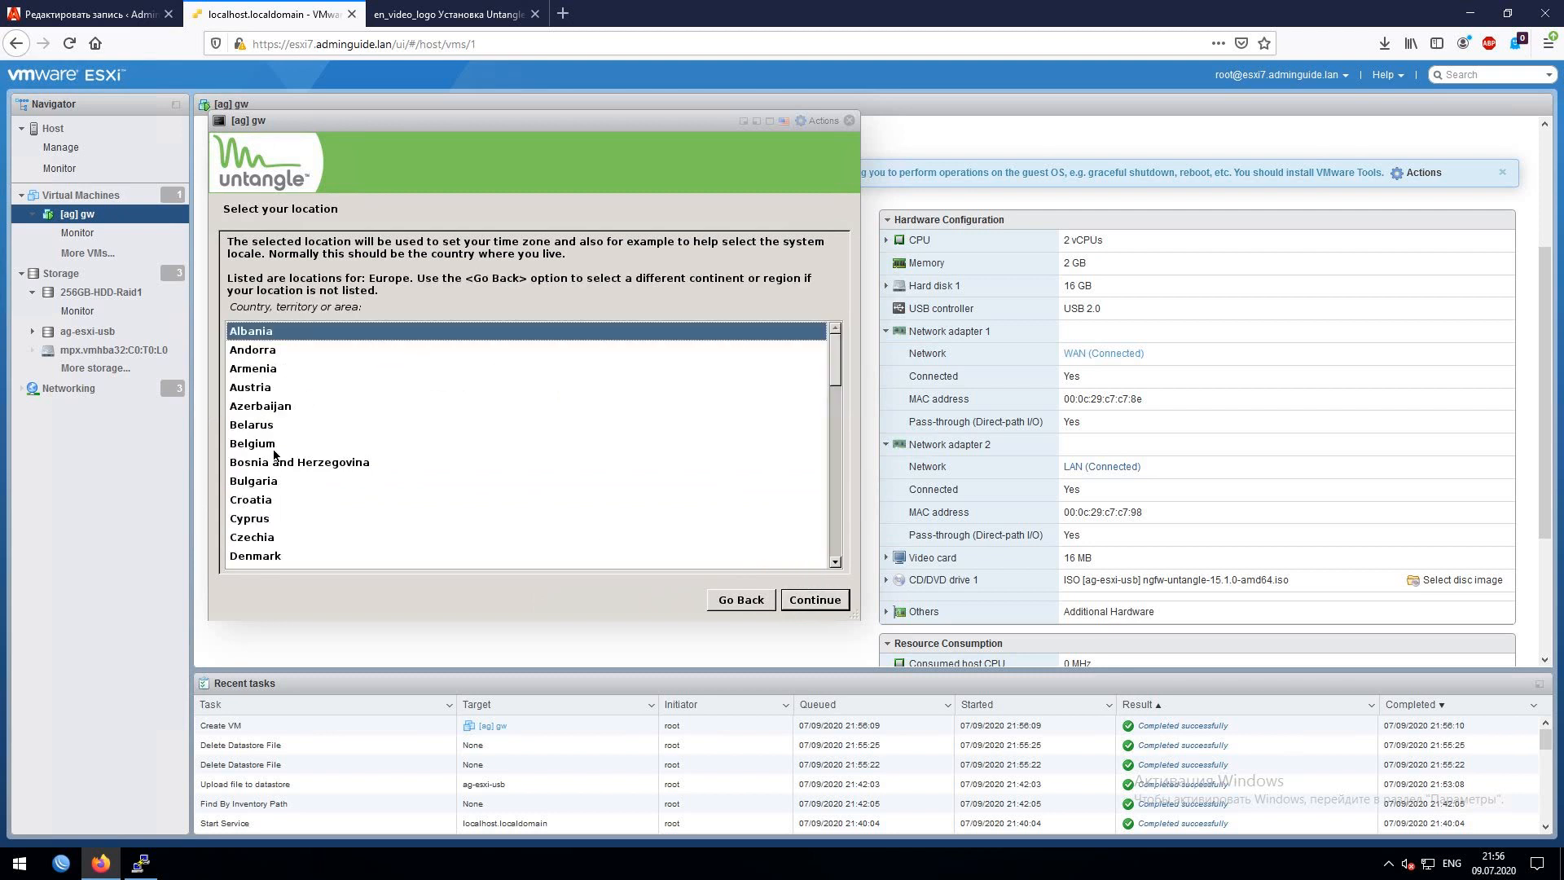
pyautogui.scroll(-3, 329, 509)
pyautogui.scroll(-10, 329, 508)
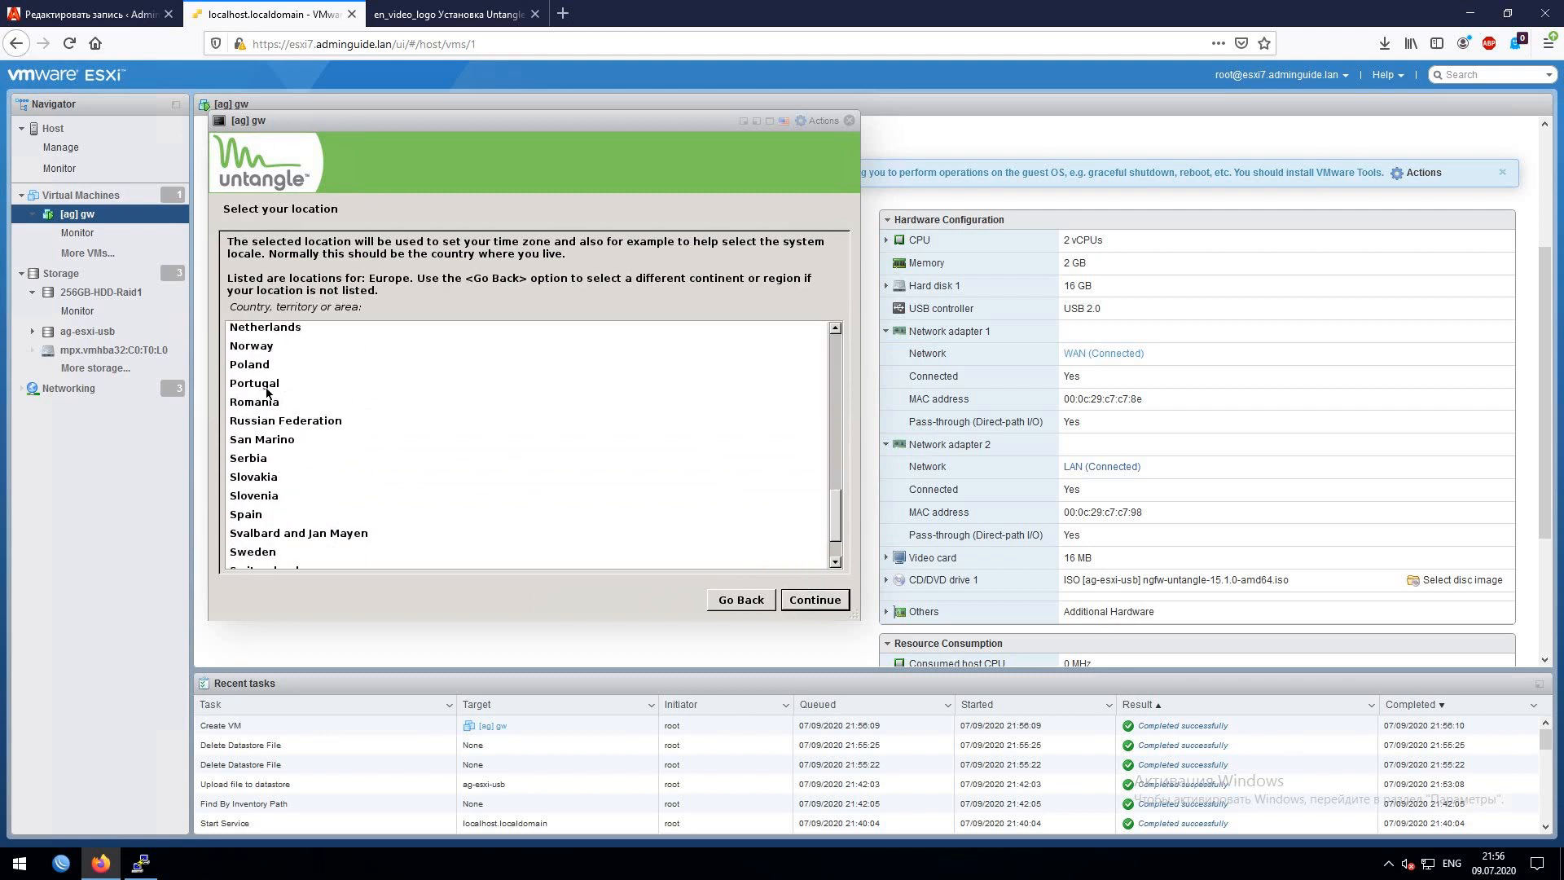
pyautogui.click(265, 419)
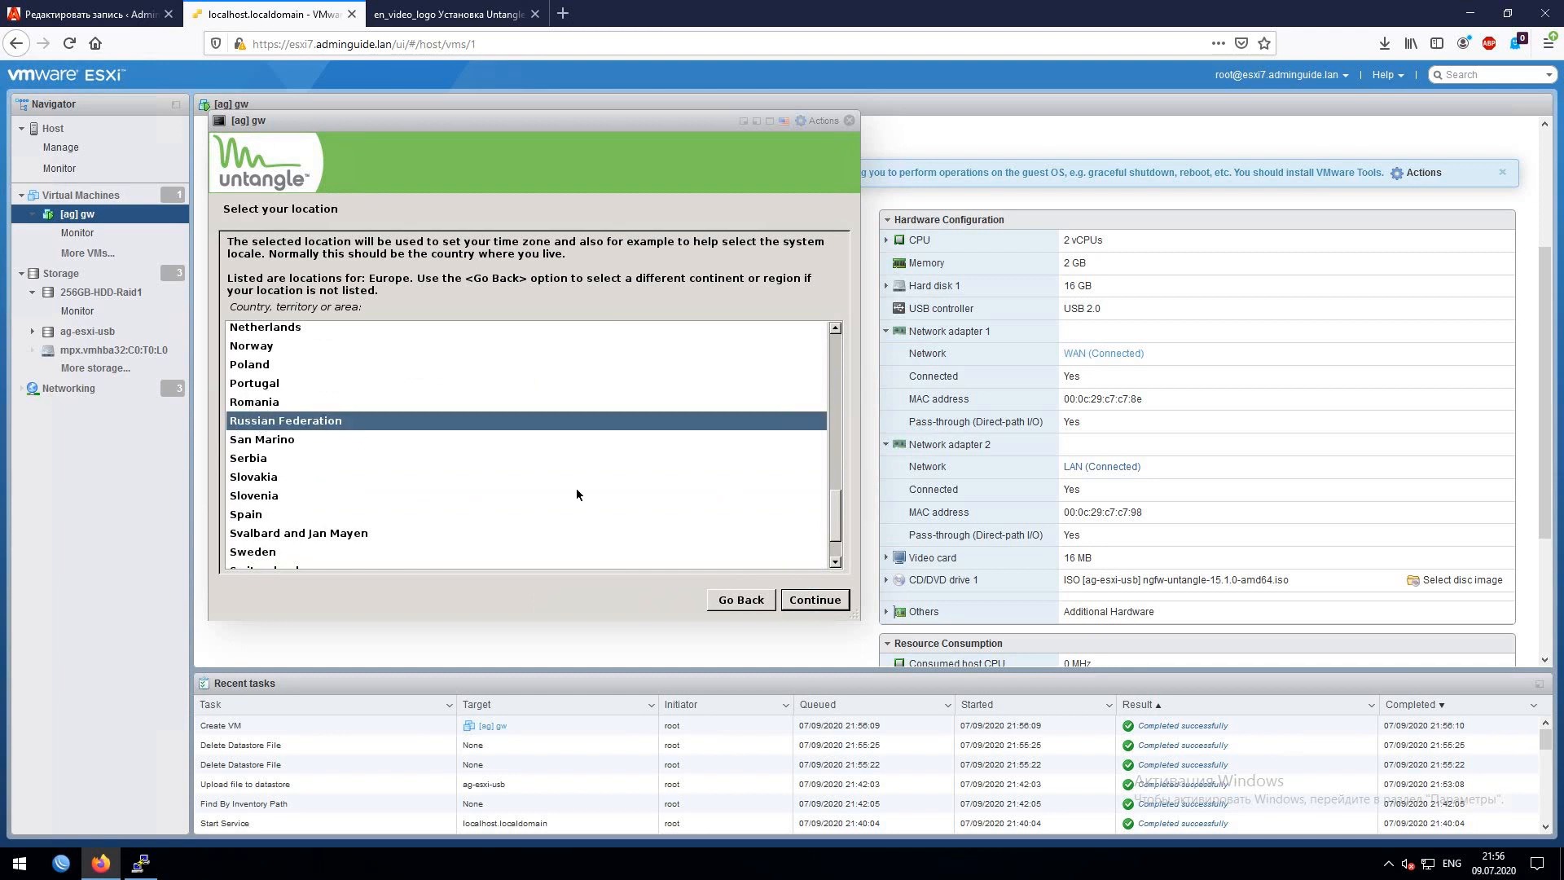
pyautogui.click(834, 604)
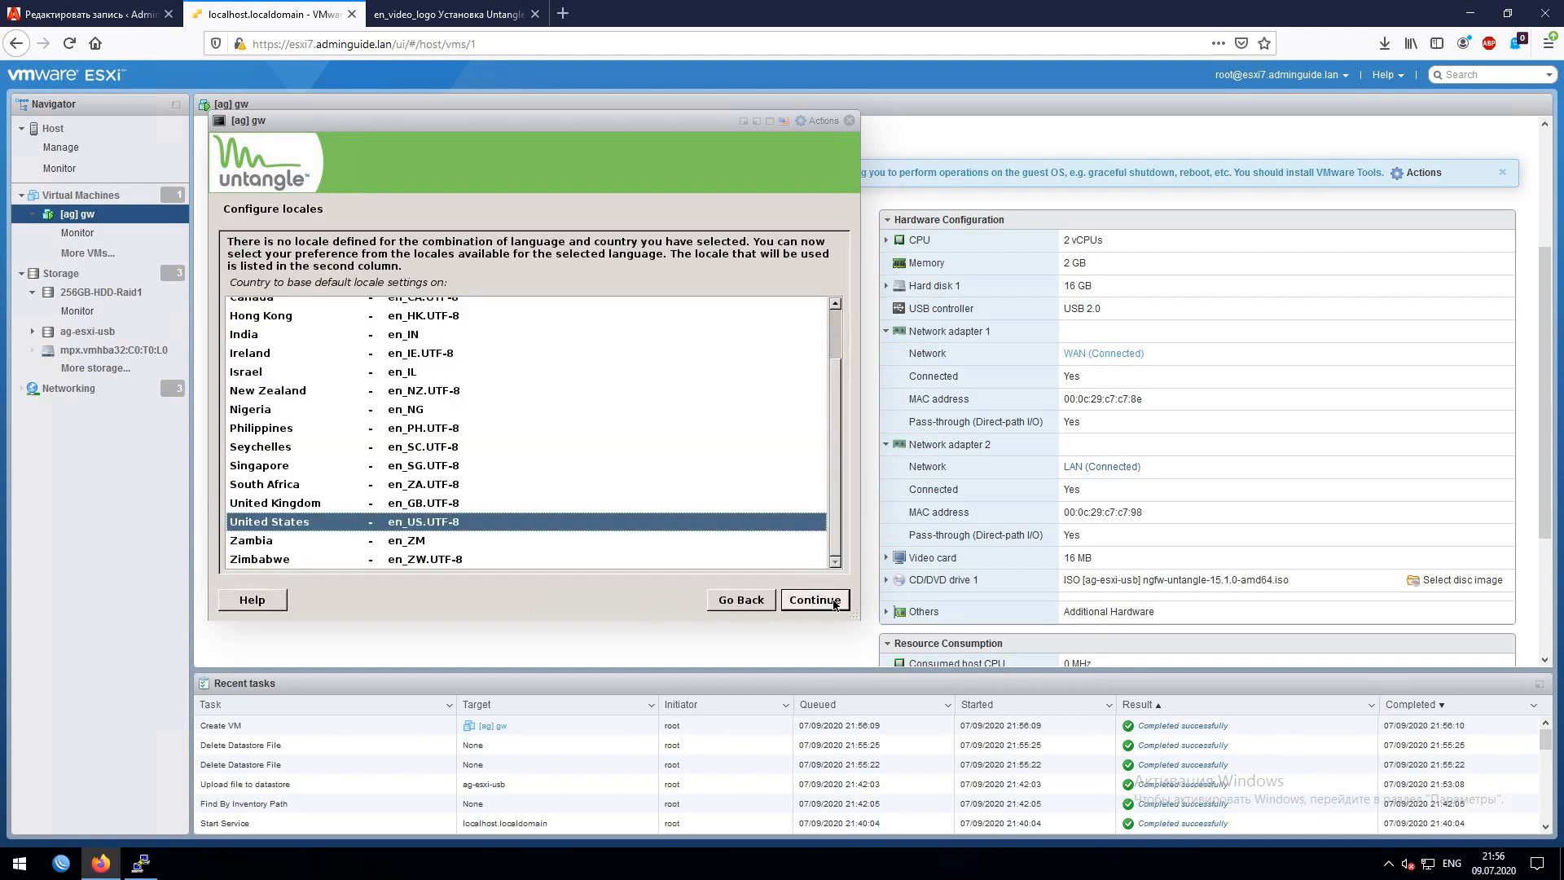
# - Keep en_US locale and American English keyboard, and accept the Moscow time zone
pyautogui.click(832, 602)
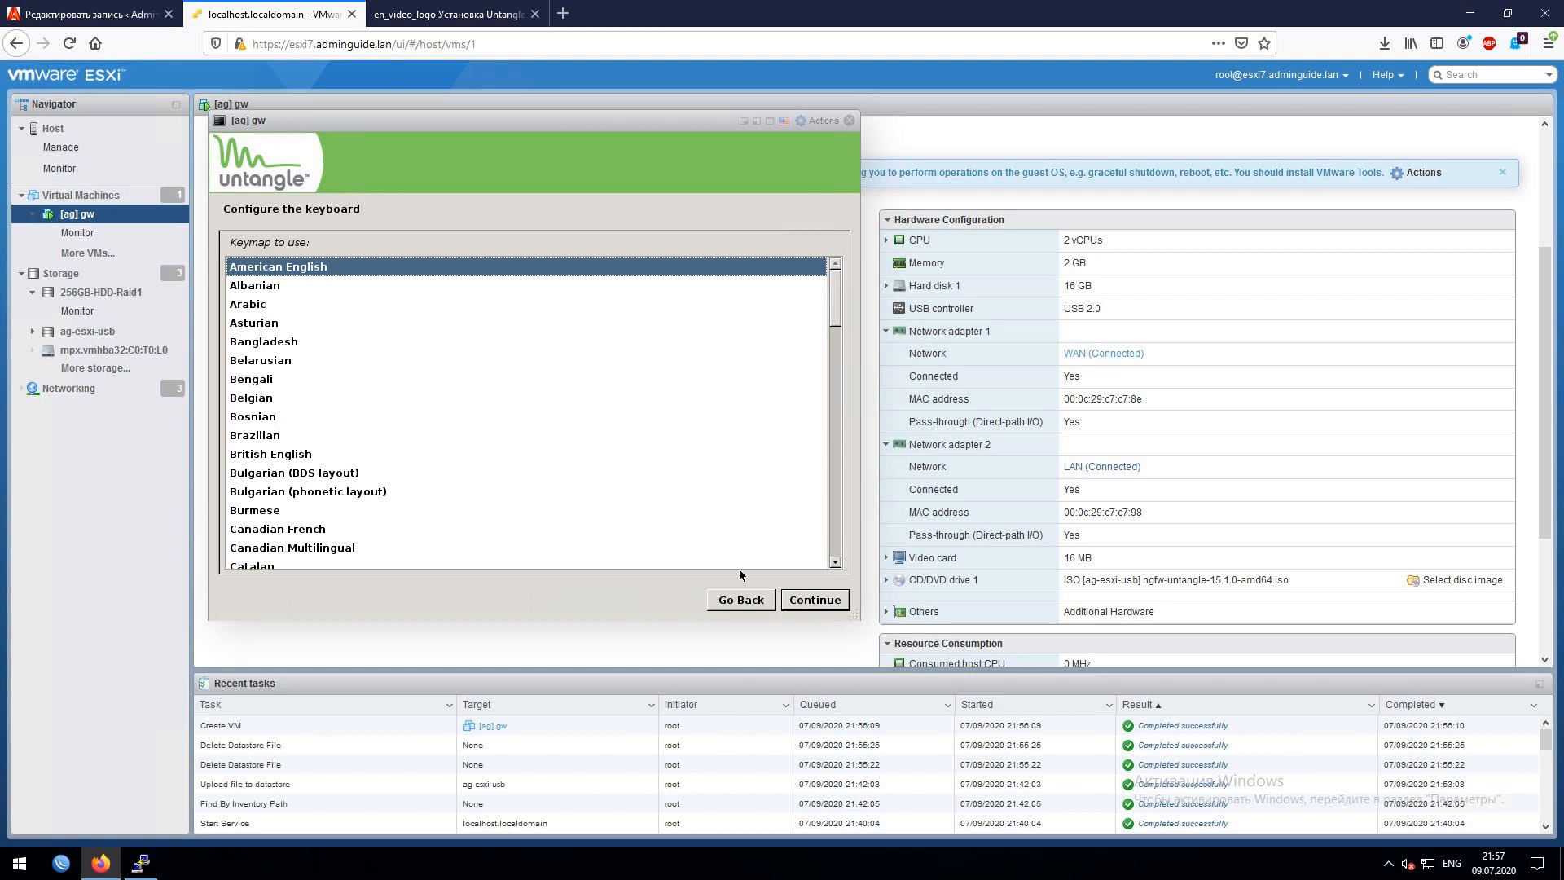
pyautogui.click(831, 603)
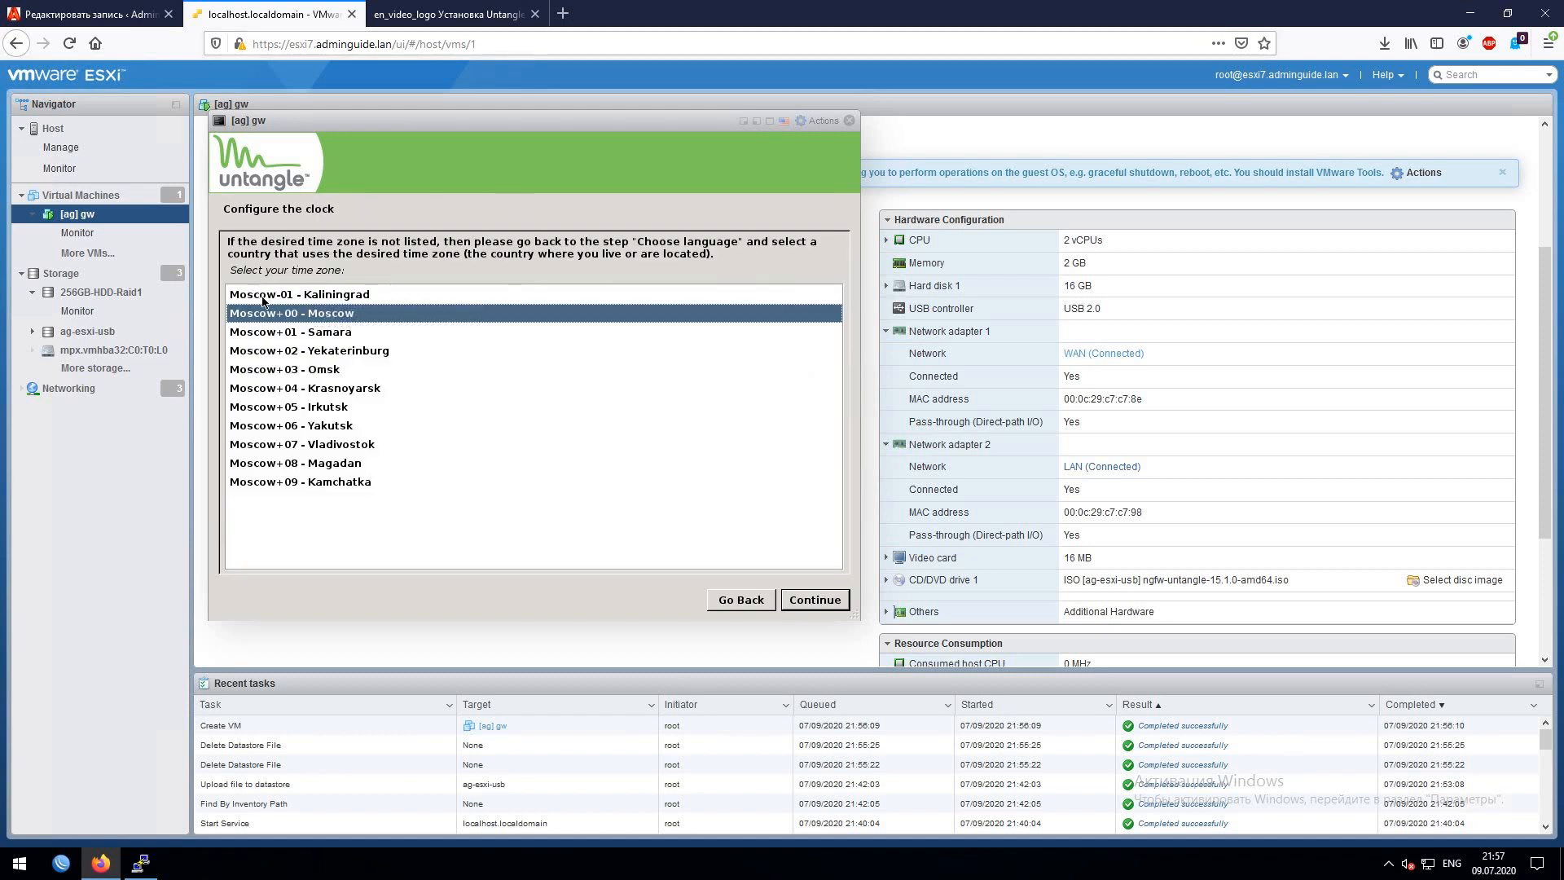
pyautogui.click(815, 600)
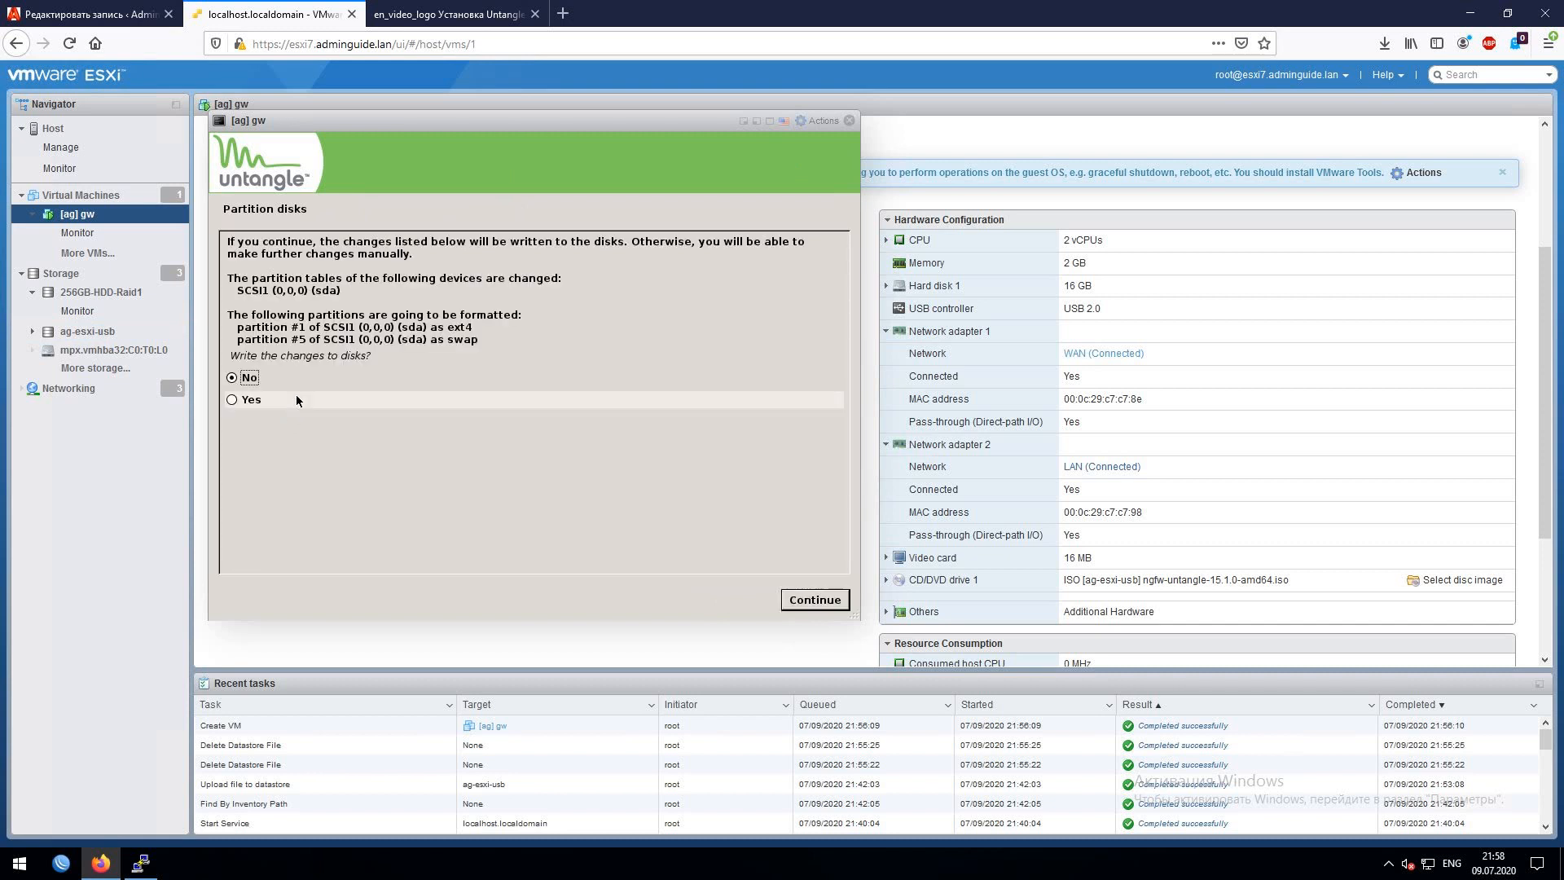
# - Approve writing the sda partition changes, then finish the installation and reboot
pyautogui.click(297, 398)
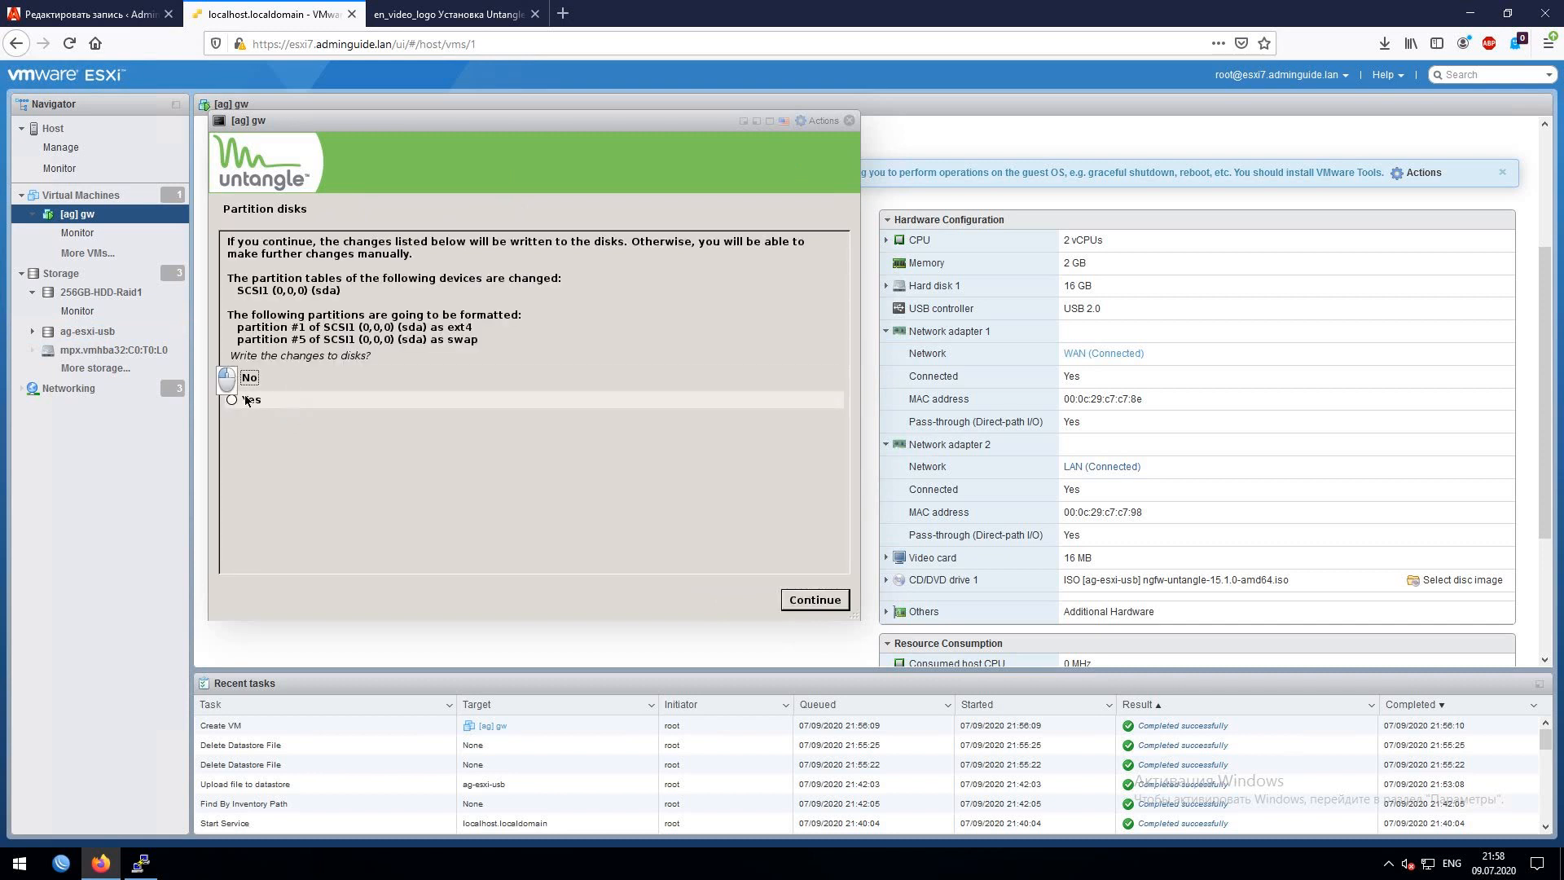
pyautogui.click(823, 605)
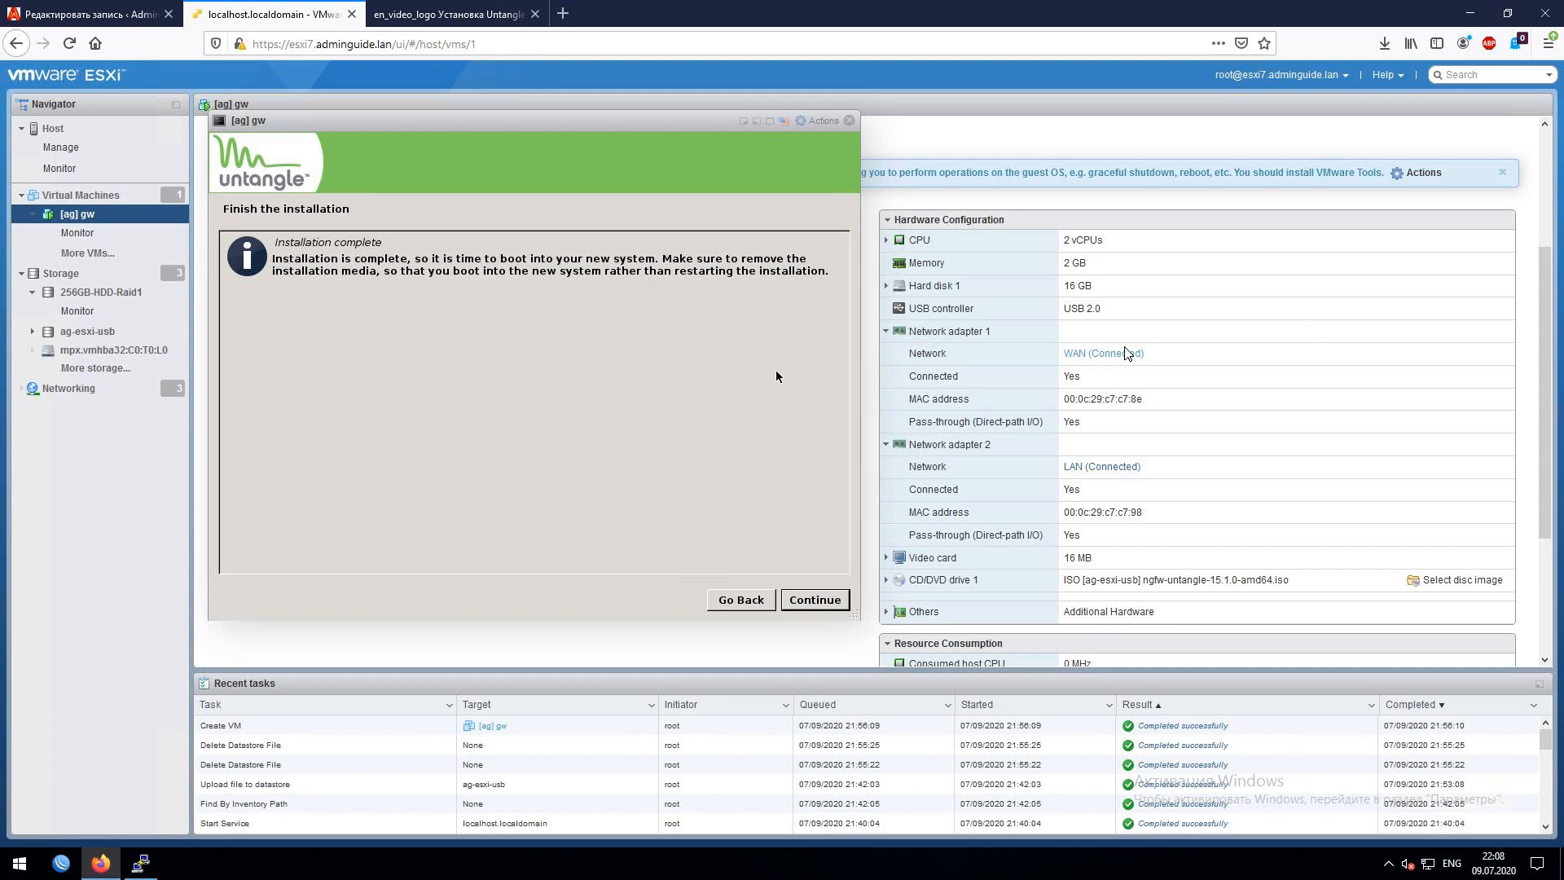
pyautogui.click(830, 603)
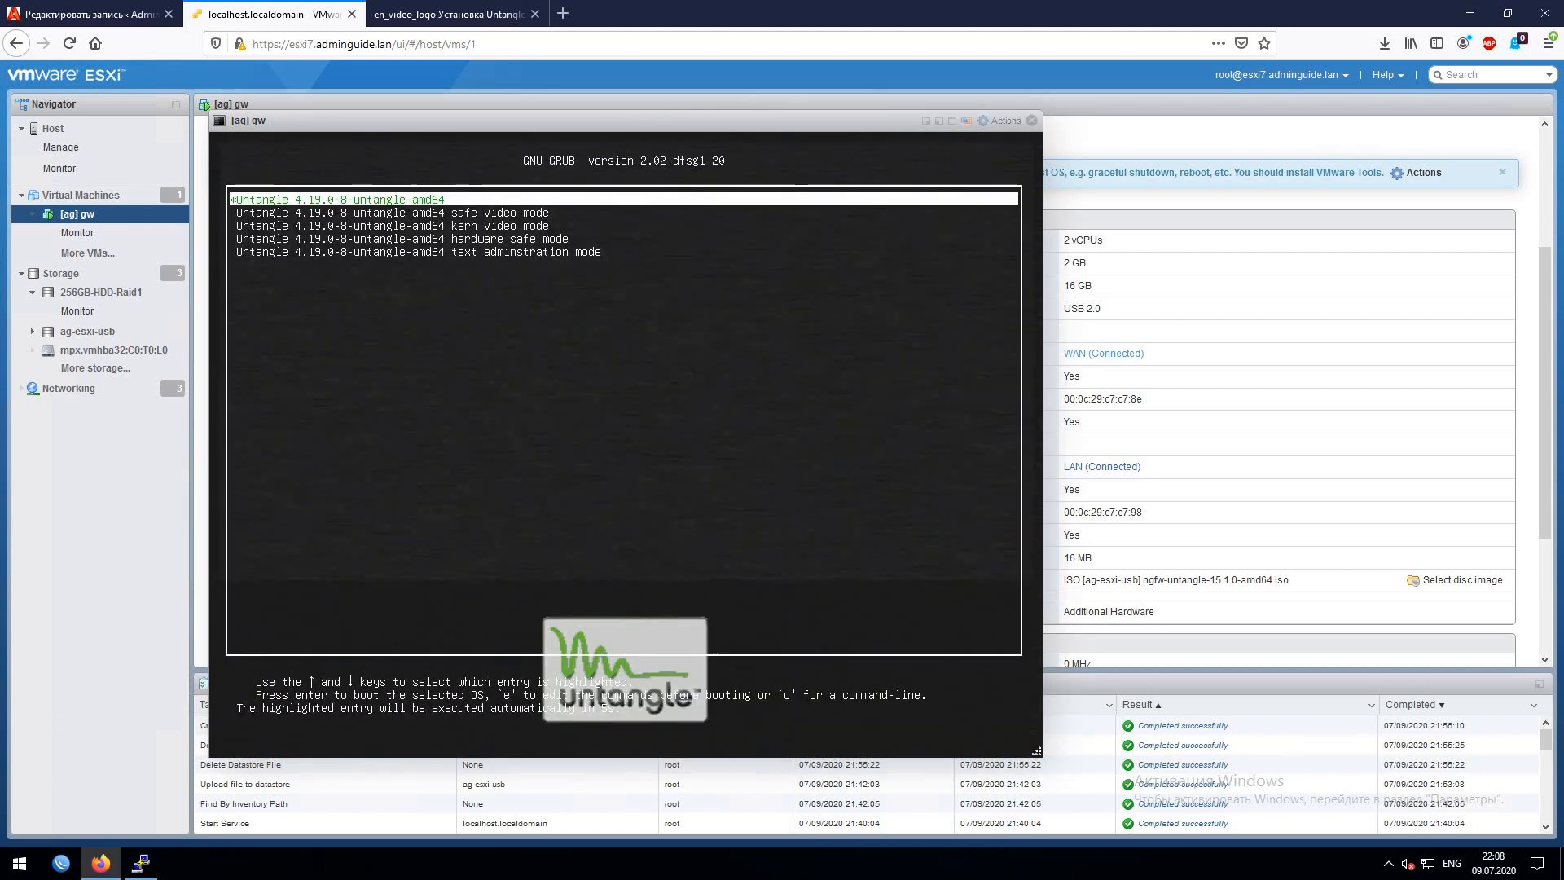
# - Boot the default Untangle entry from the GRUB menu
pyautogui.press('Return')
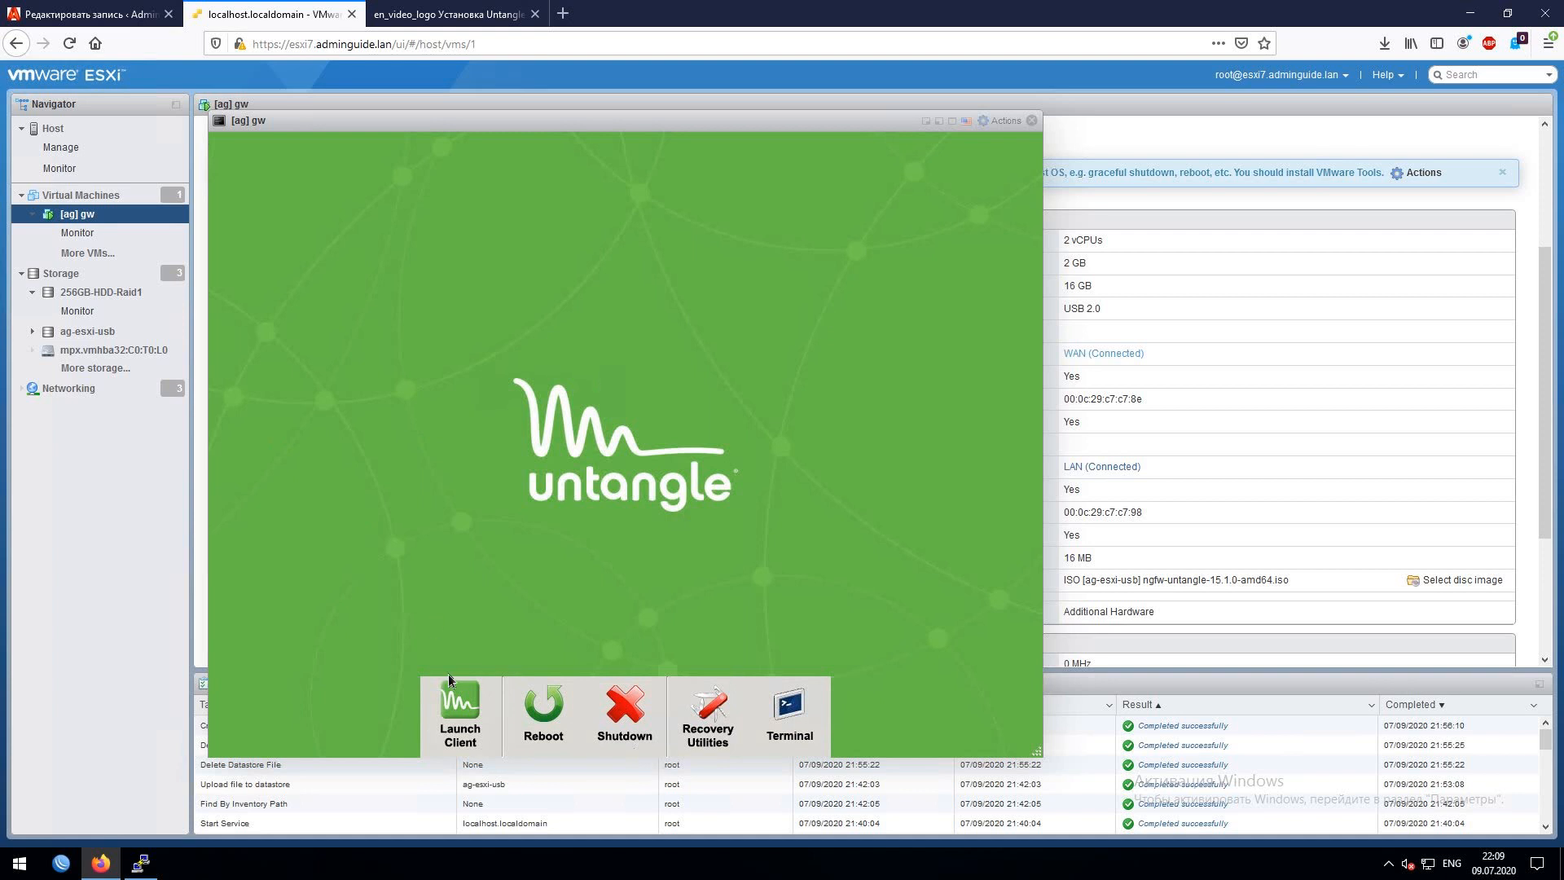
# - Launch the Untangle client, keep English, run the Setup Wizard, and agree to the license
pyautogui.click(454, 697)
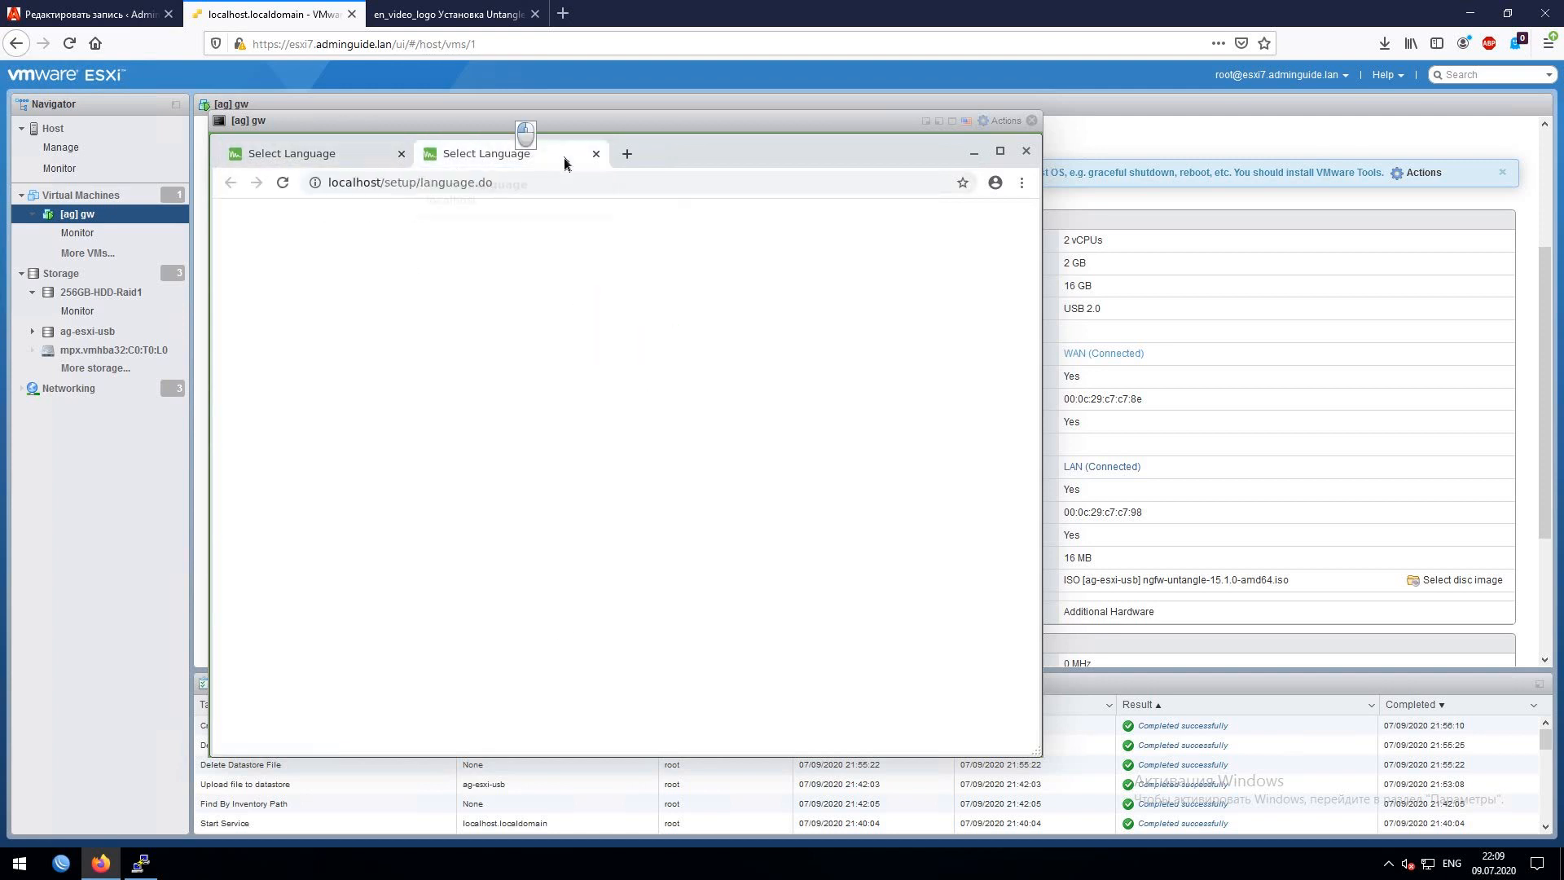
pyautogui.click(598, 154)
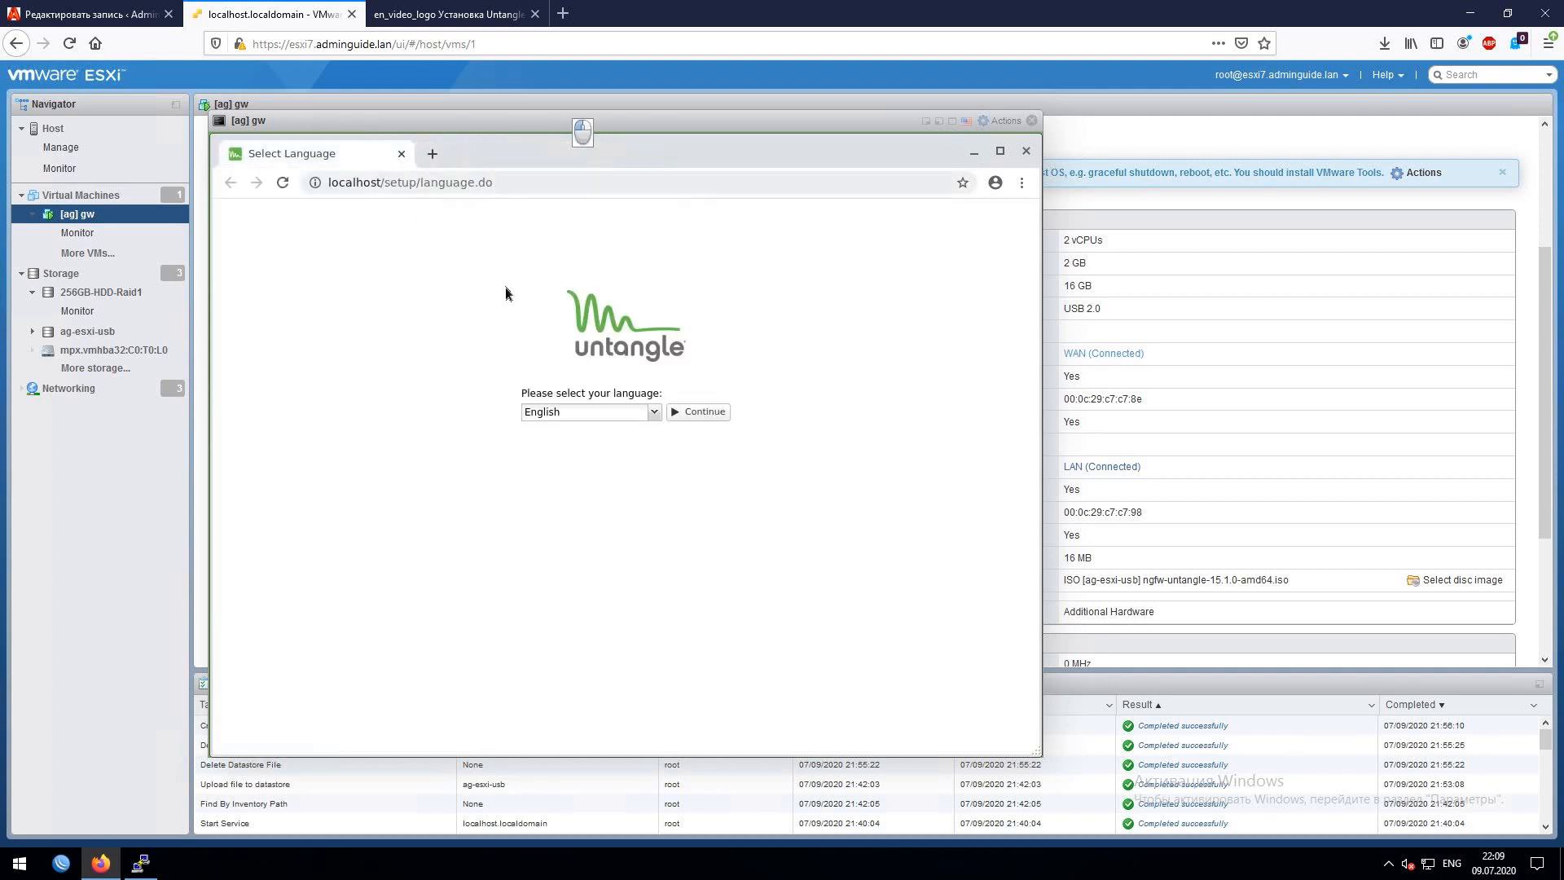
pyautogui.click(695, 413)
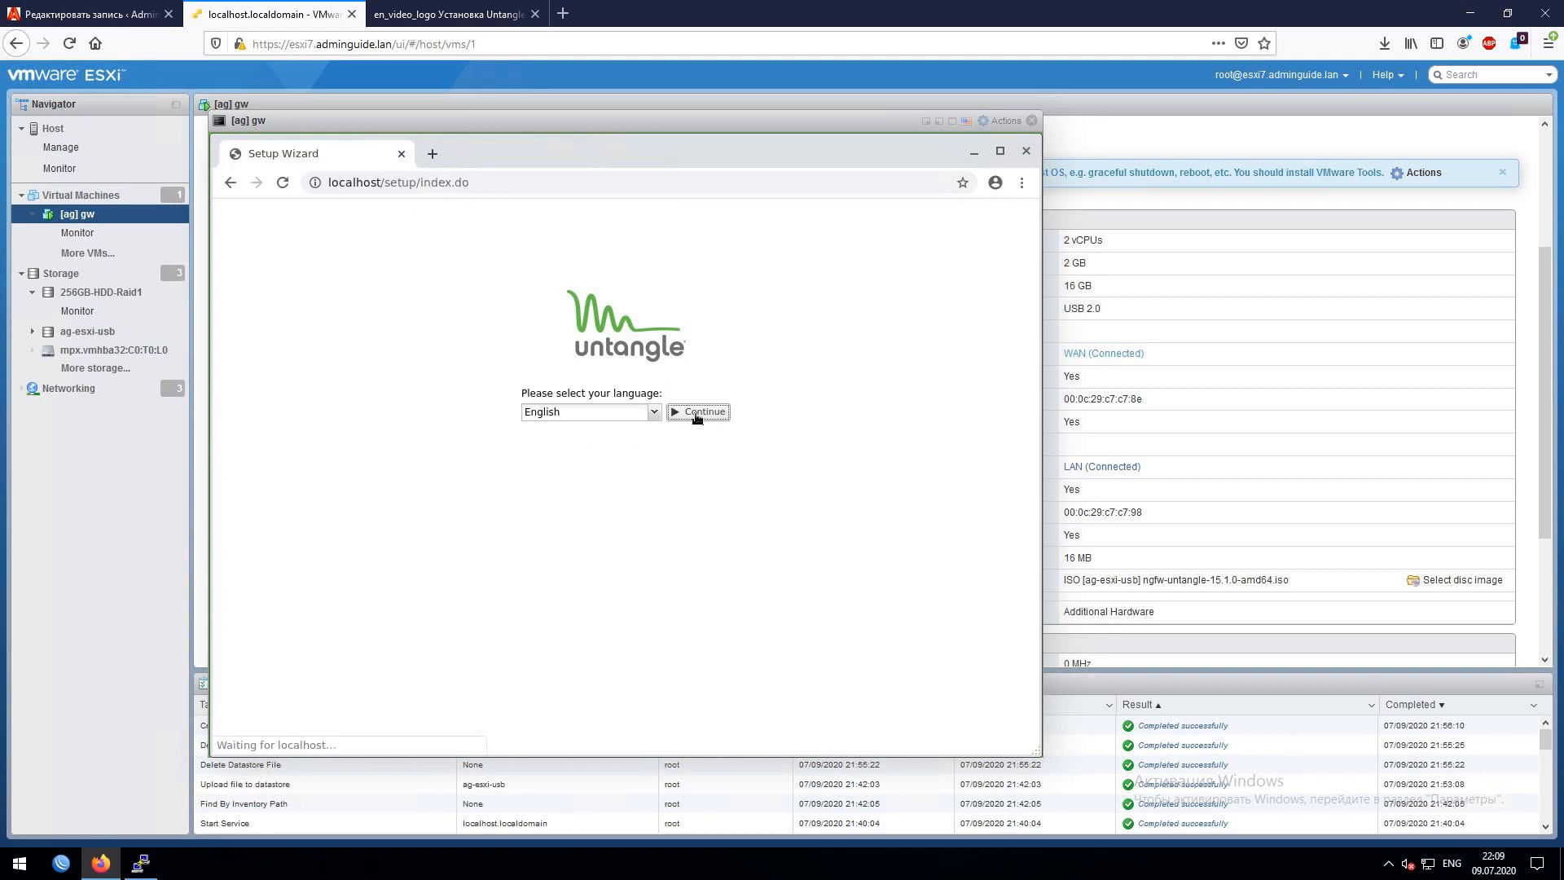
pyautogui.click(619, 439)
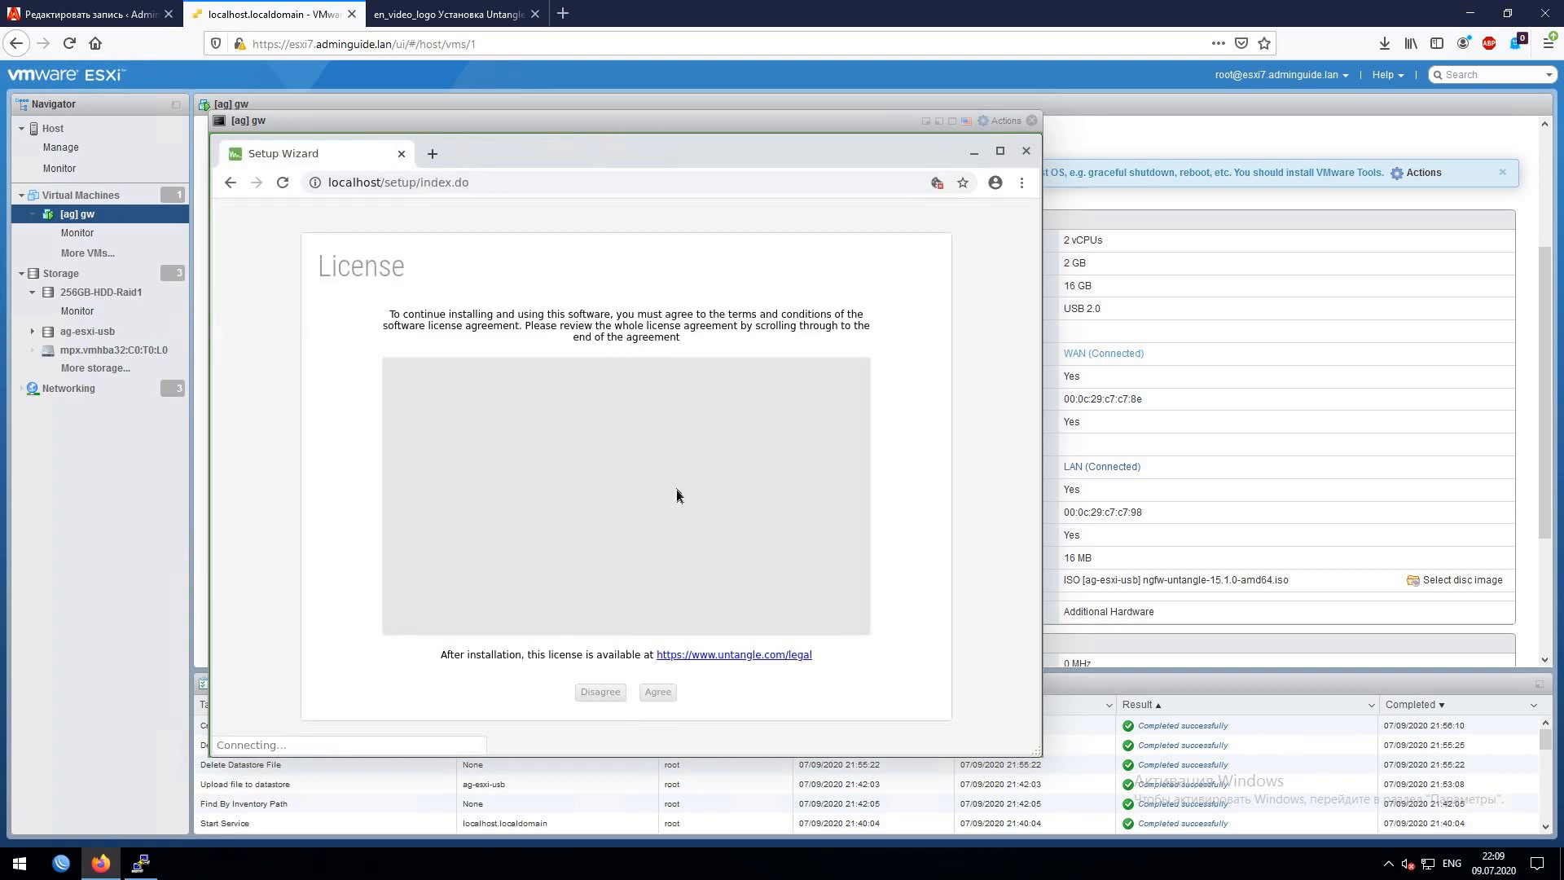
pyautogui.click(658, 692)
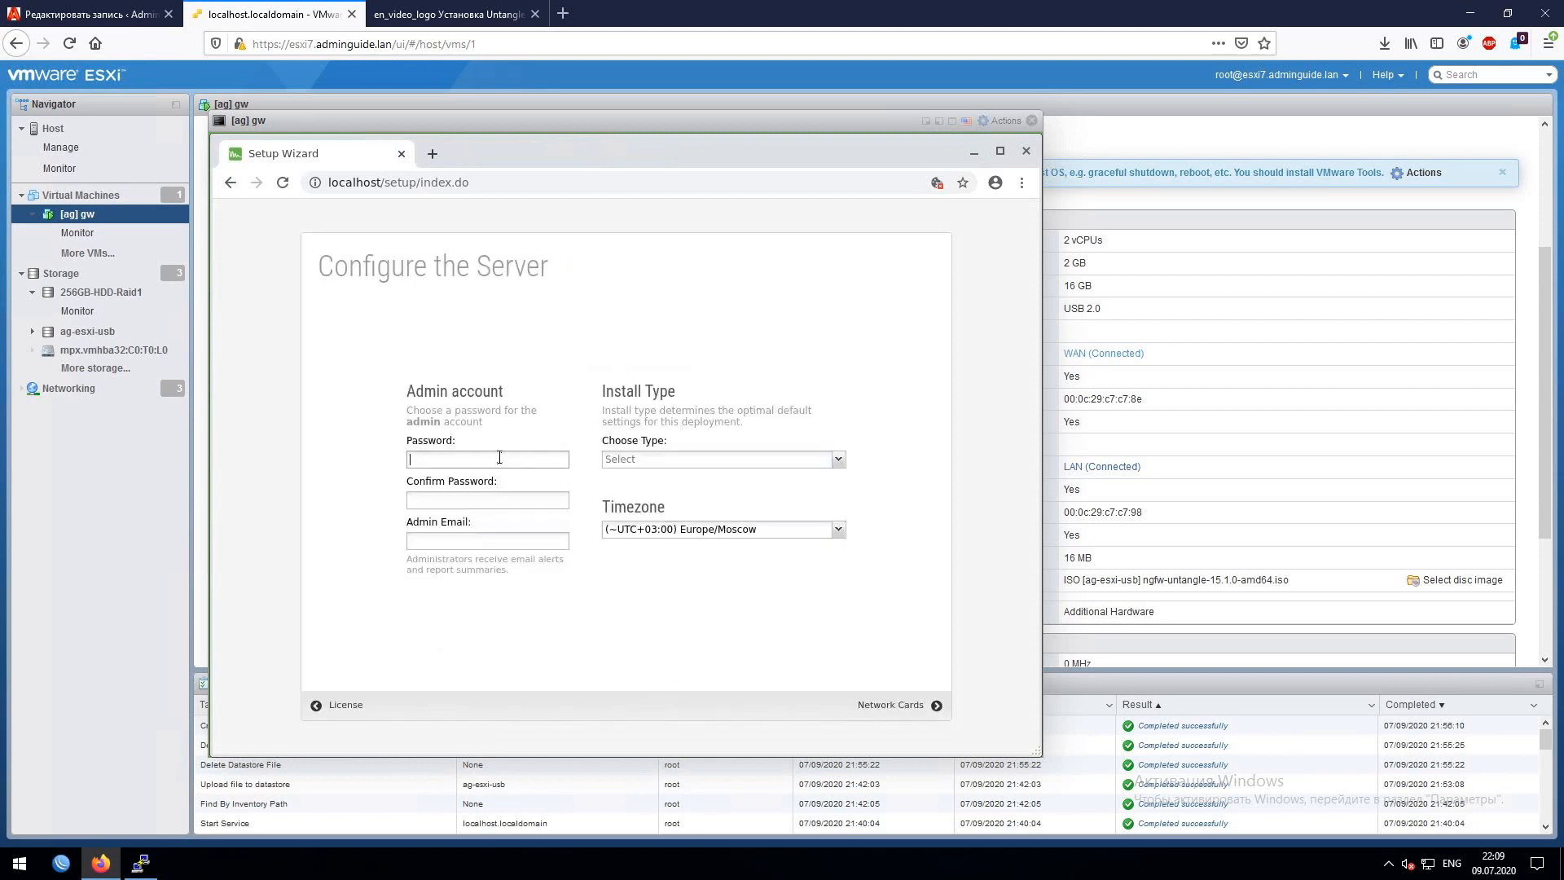
# - Enter and confirm the admin password, then fill in the admin e-mail address
pyautogui.write('•')
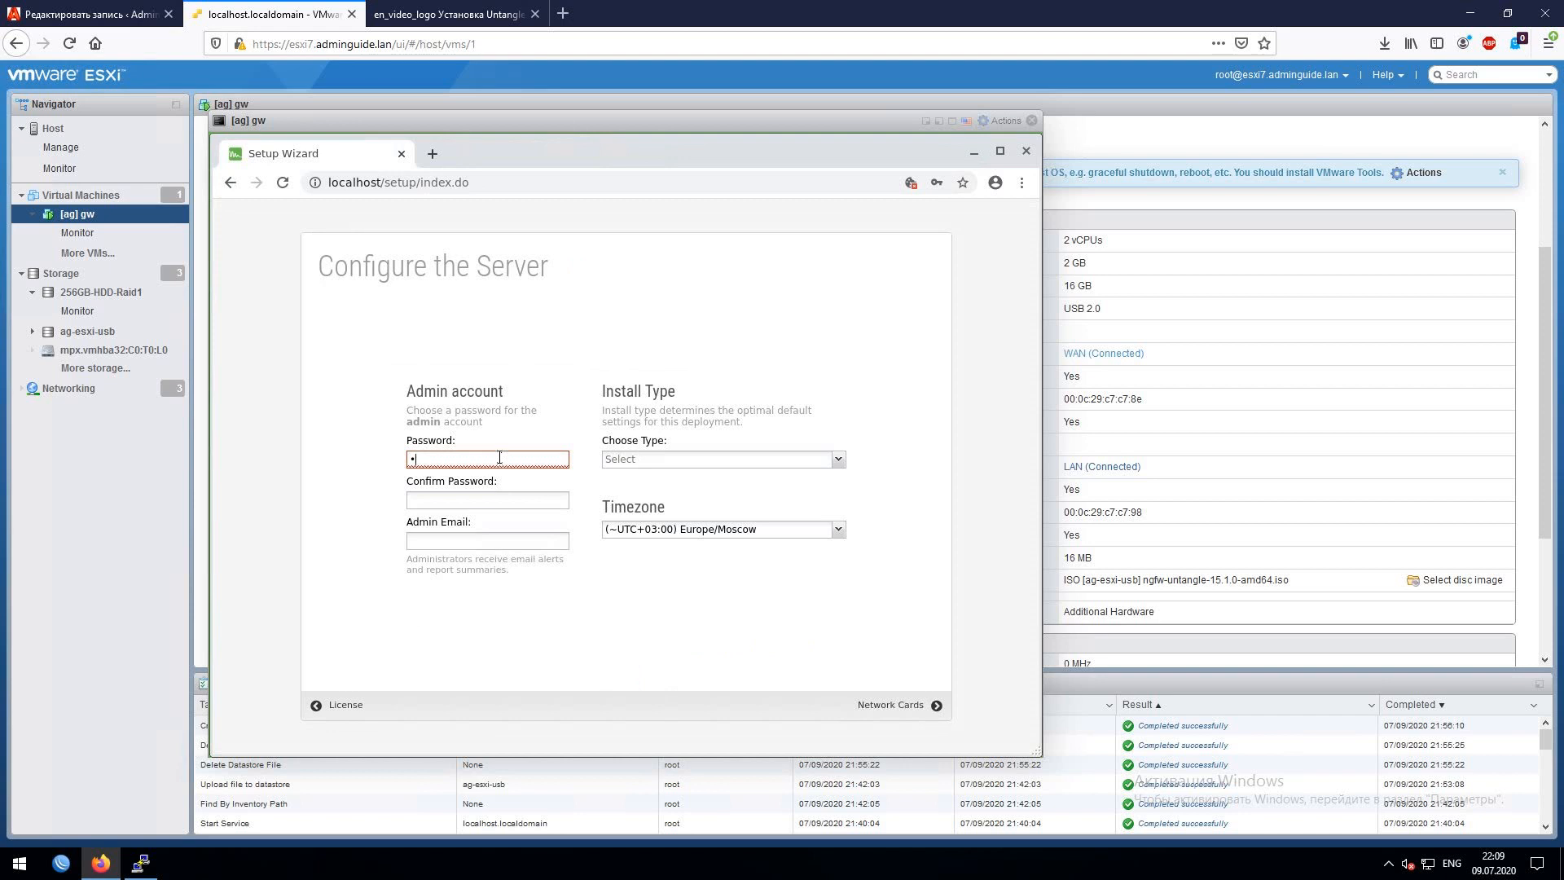
pyautogui.write('•••••••••••')
pyautogui.press('Tab')
pyautogui.write('••••')
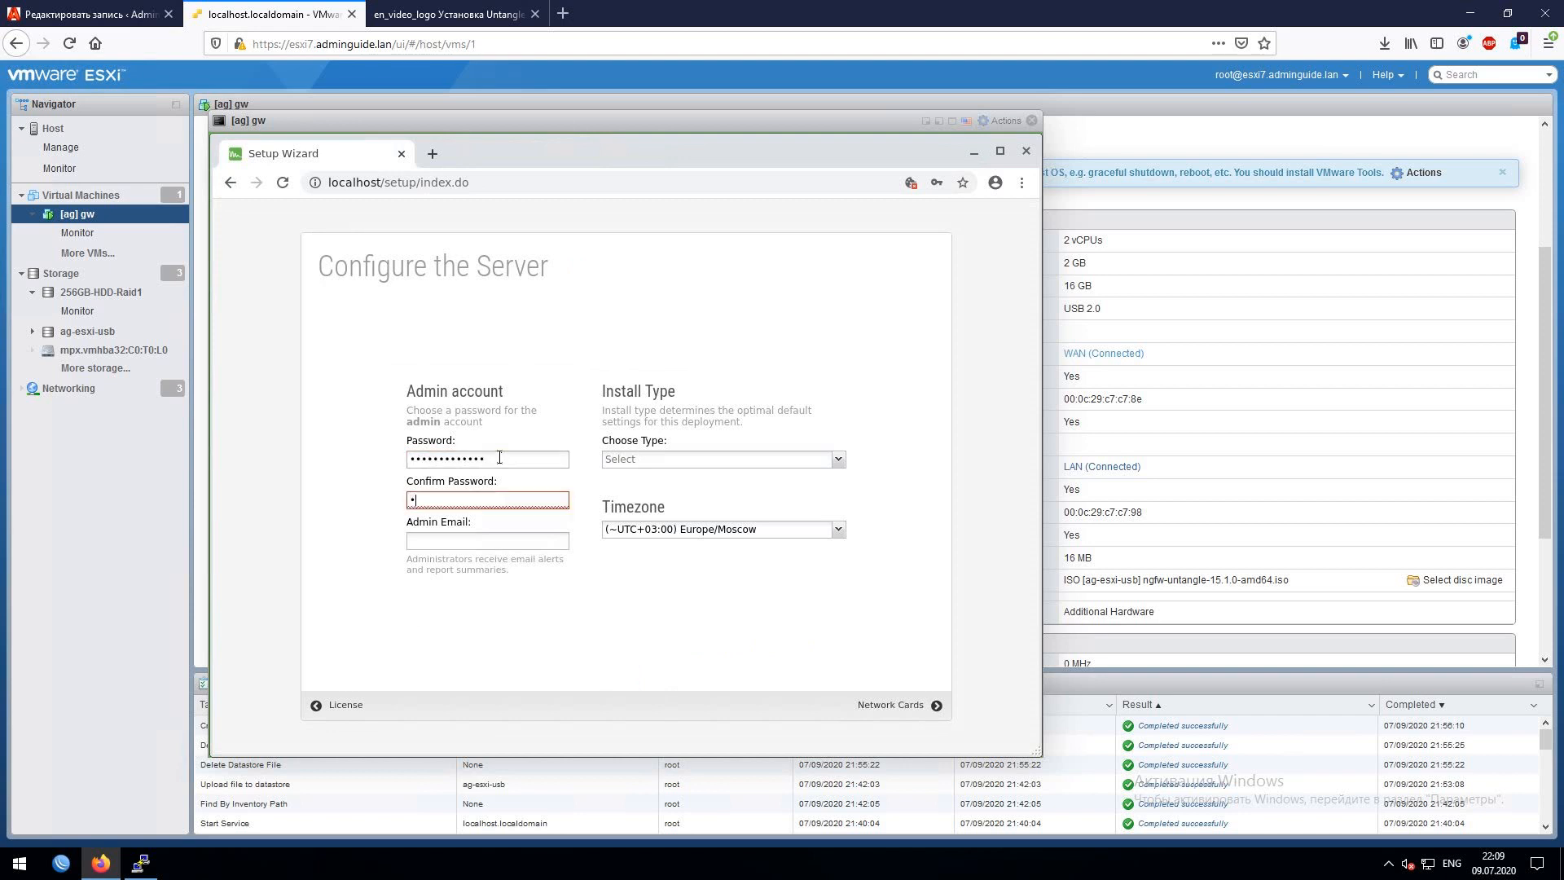
pyautogui.write('••••••')
pyautogui.hotkey('ctrl', 'a')
pyautogui.press('BackSpace')
pyautogui.write('••••••••••')
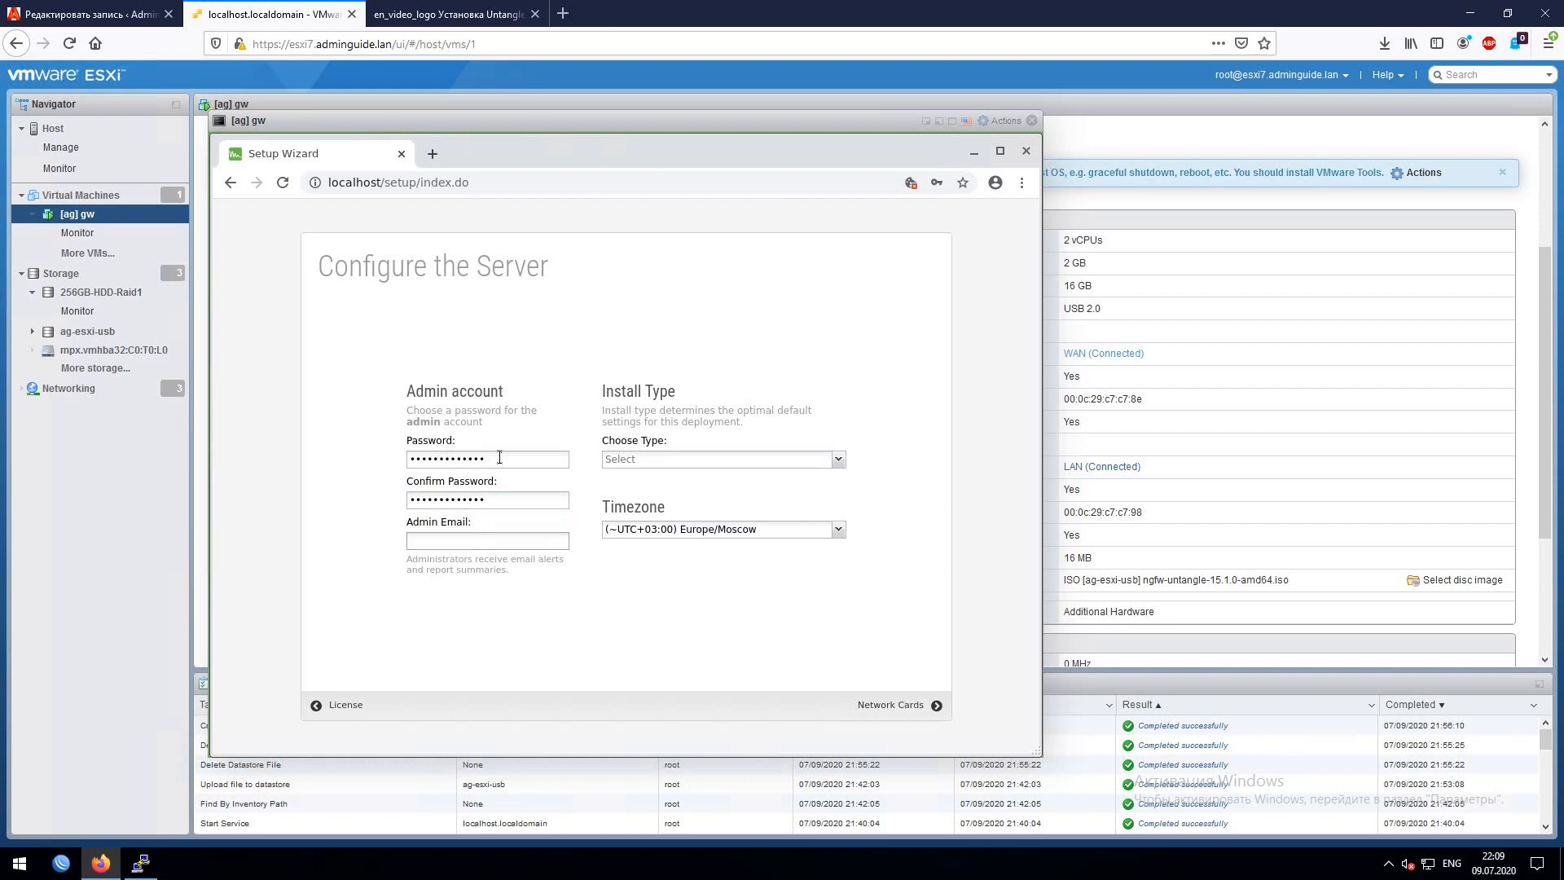
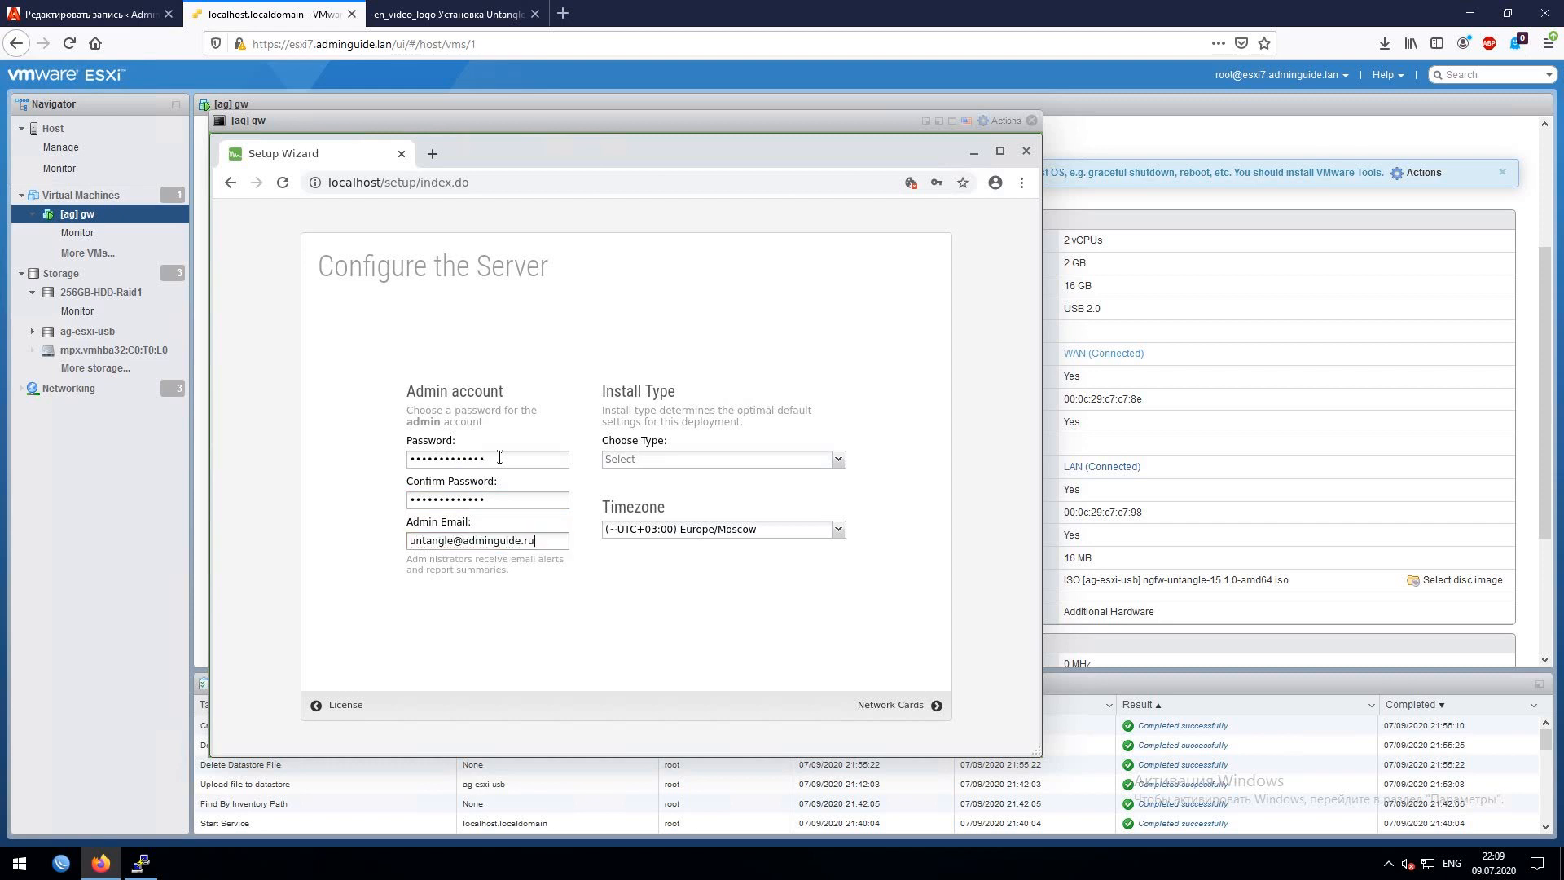
# - Choose Other as the install type and move on to network cards
pyautogui.click(658, 459)
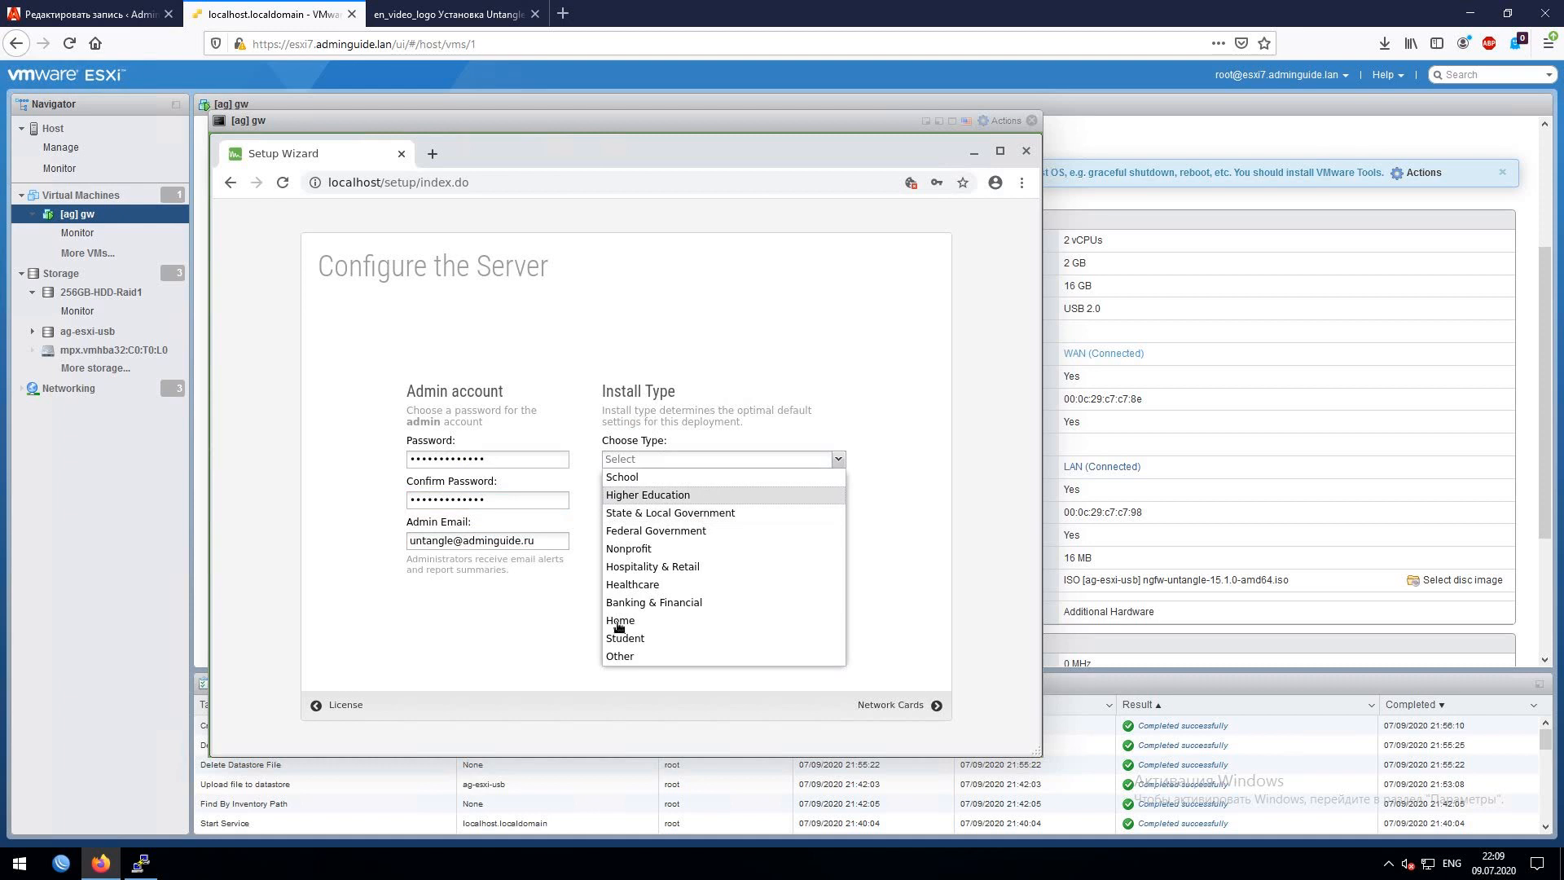
pyautogui.click(628, 656)
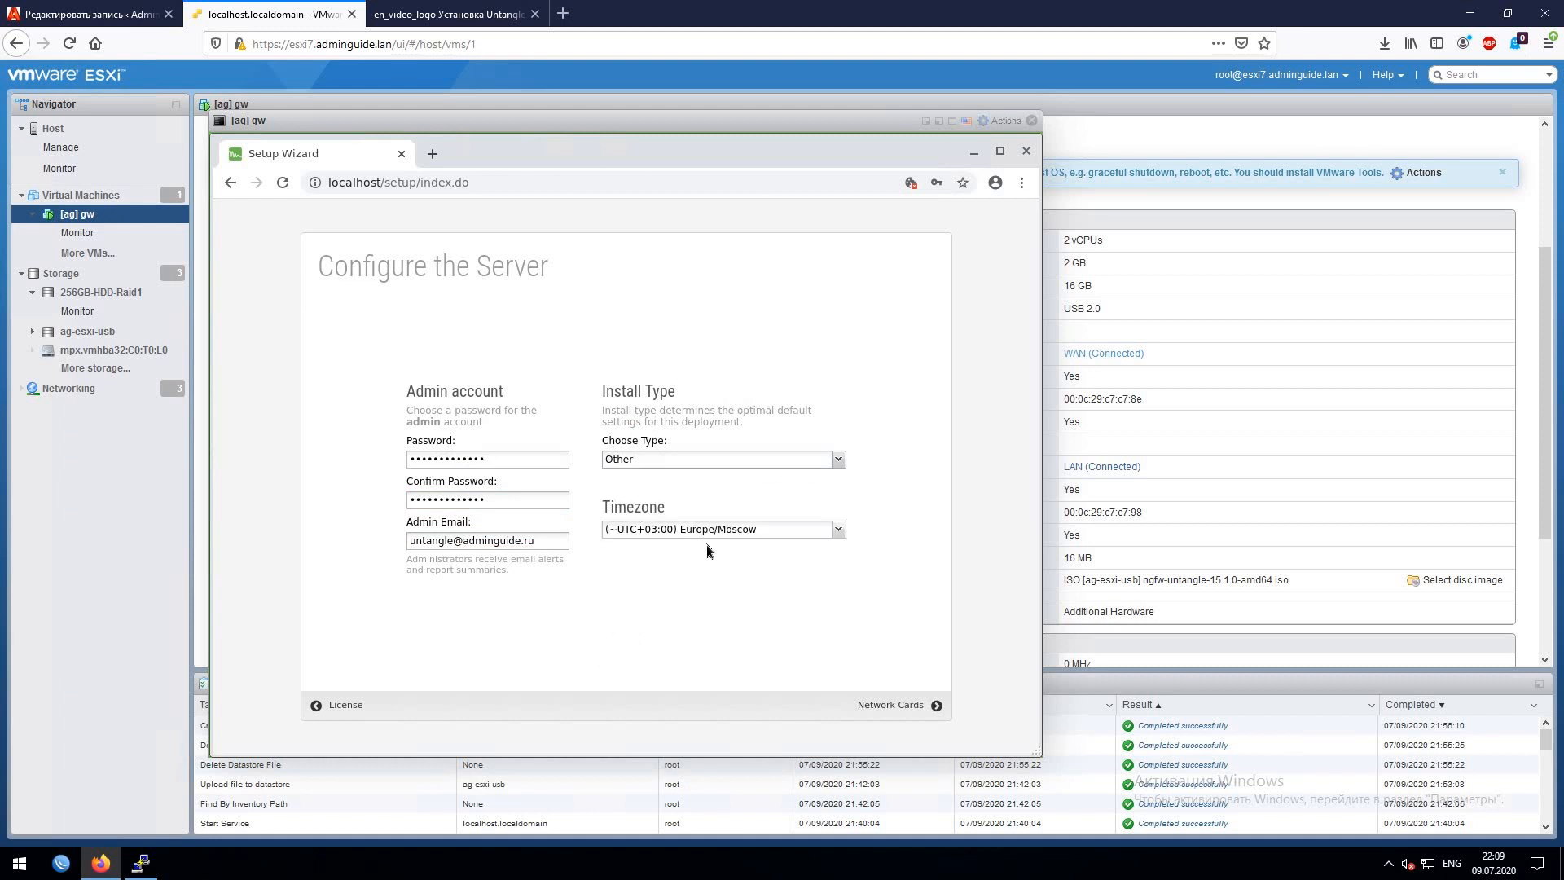
pyautogui.click(895, 703)
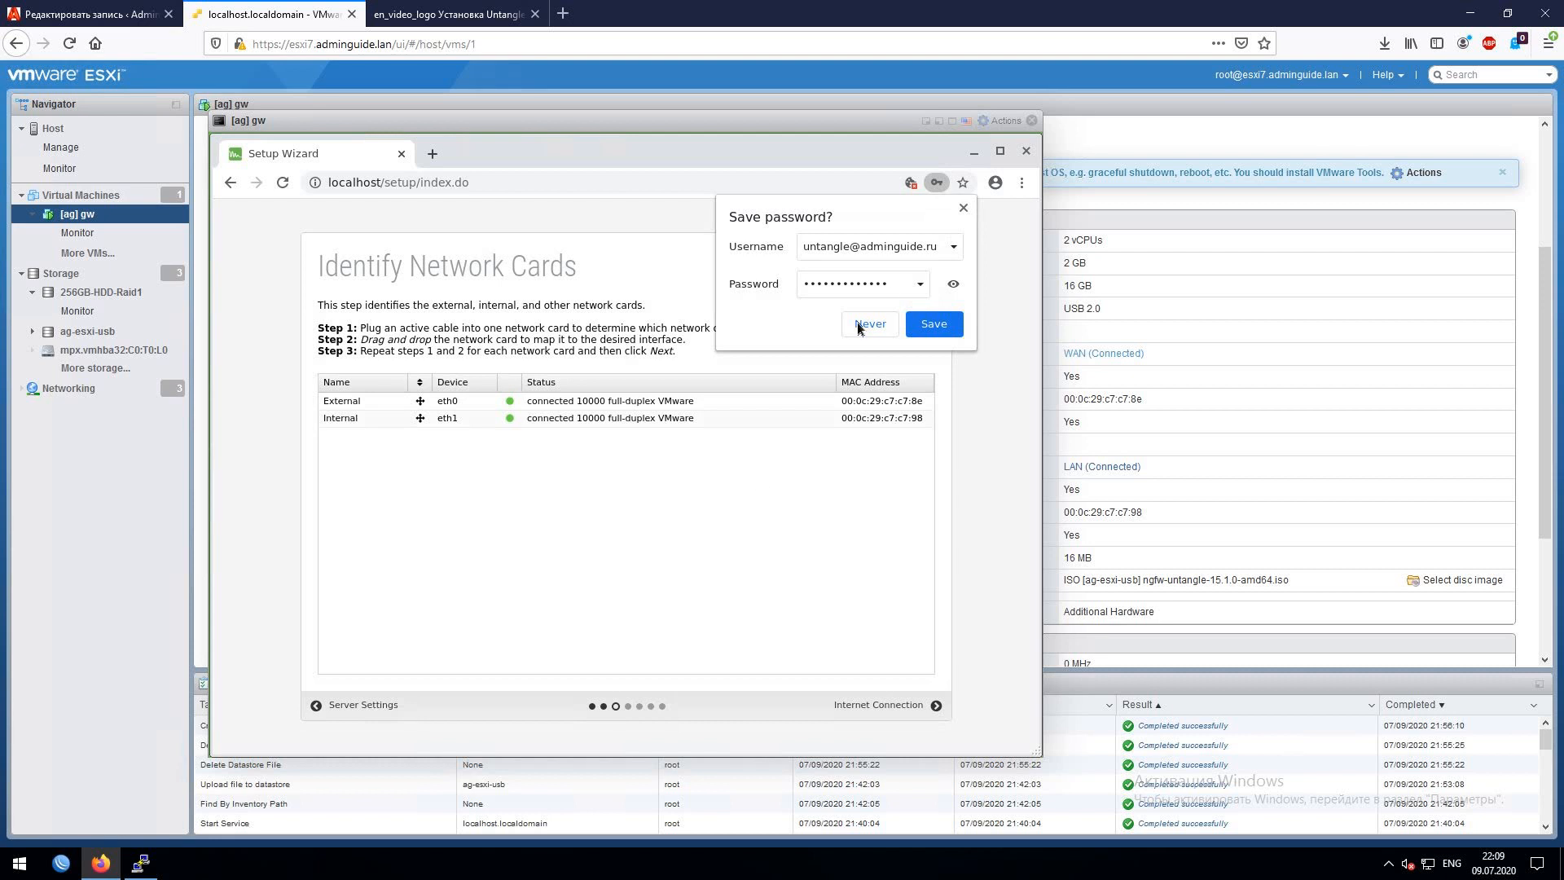
# - Decline saving the password and verify External/Internal card MACs match the VM's WAN/LAN adapters
pyautogui.click(858, 325)
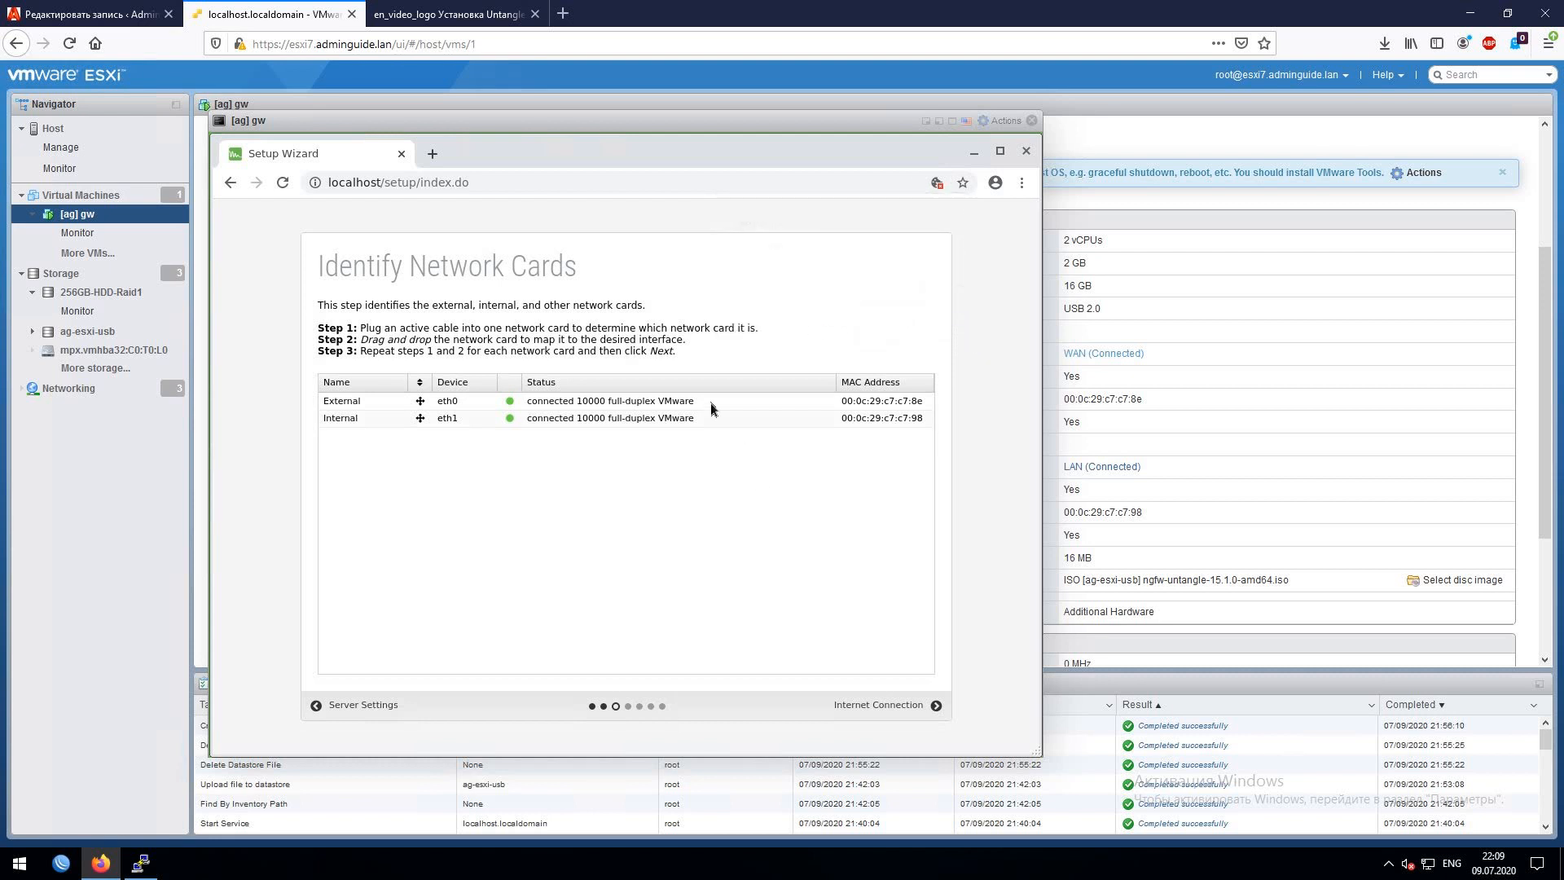
pyautogui.click(861, 403)
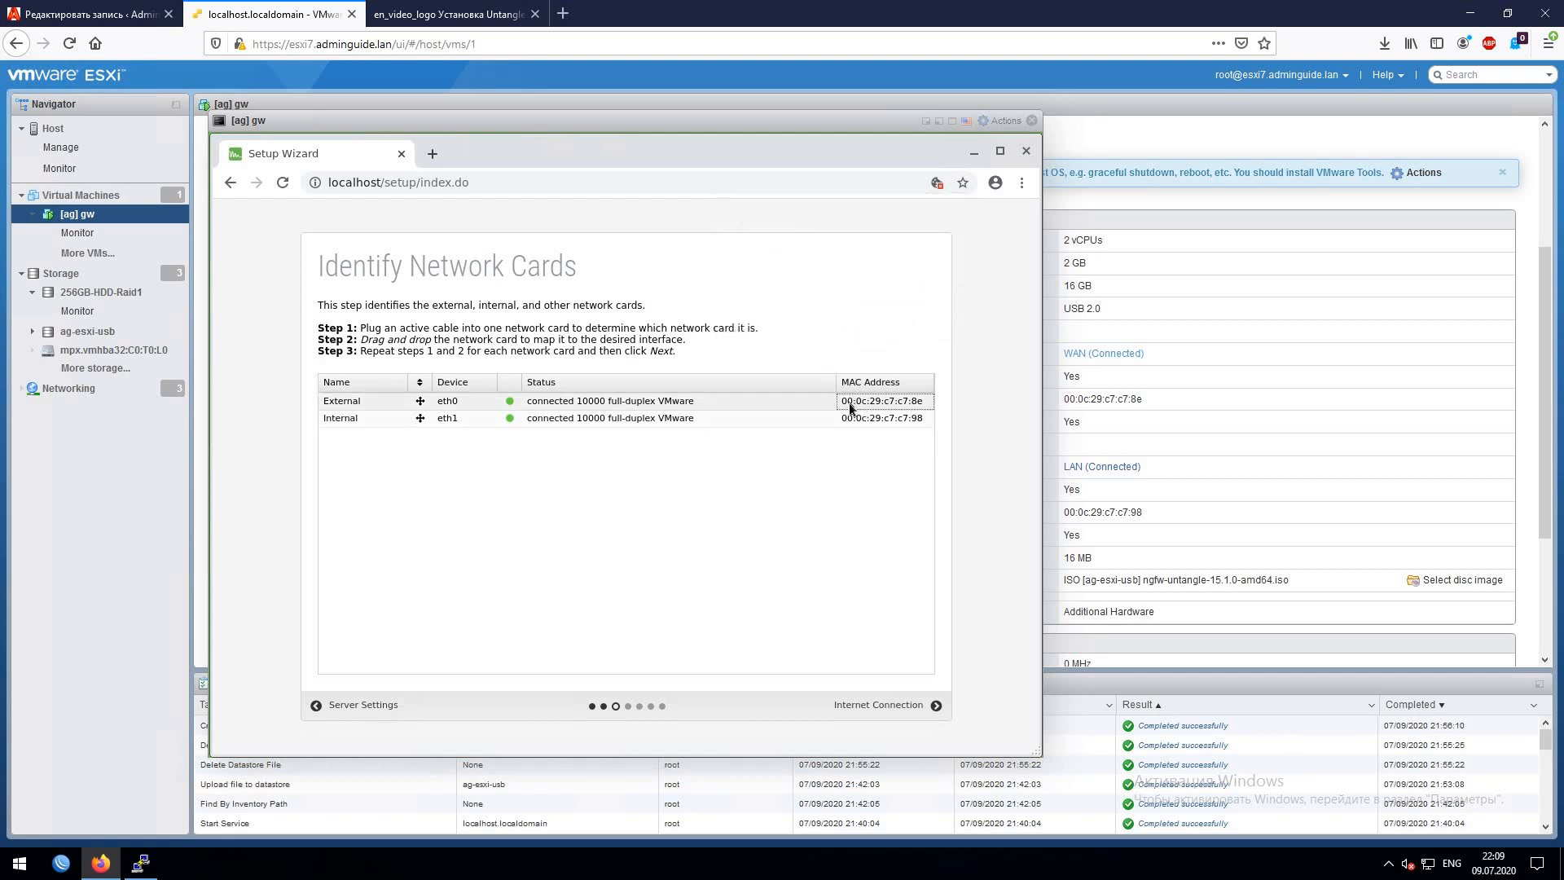
pyautogui.click(864, 418)
pyautogui.click(869, 404)
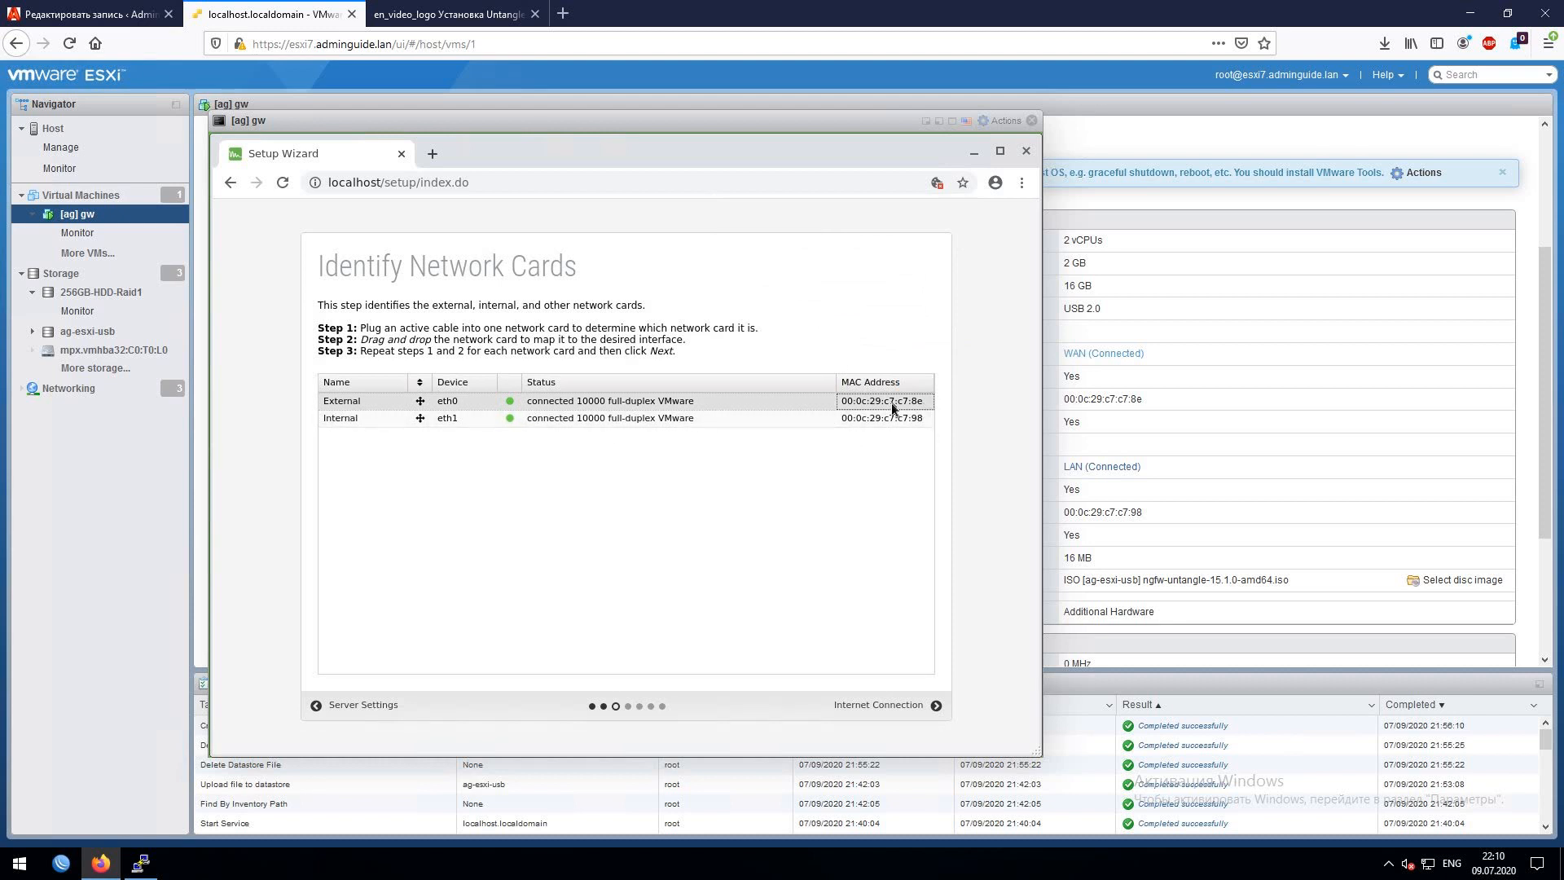
pyautogui.click(920, 409)
pyautogui.moveTo(1142, 400); pyautogui.dragTo(1061, 400)
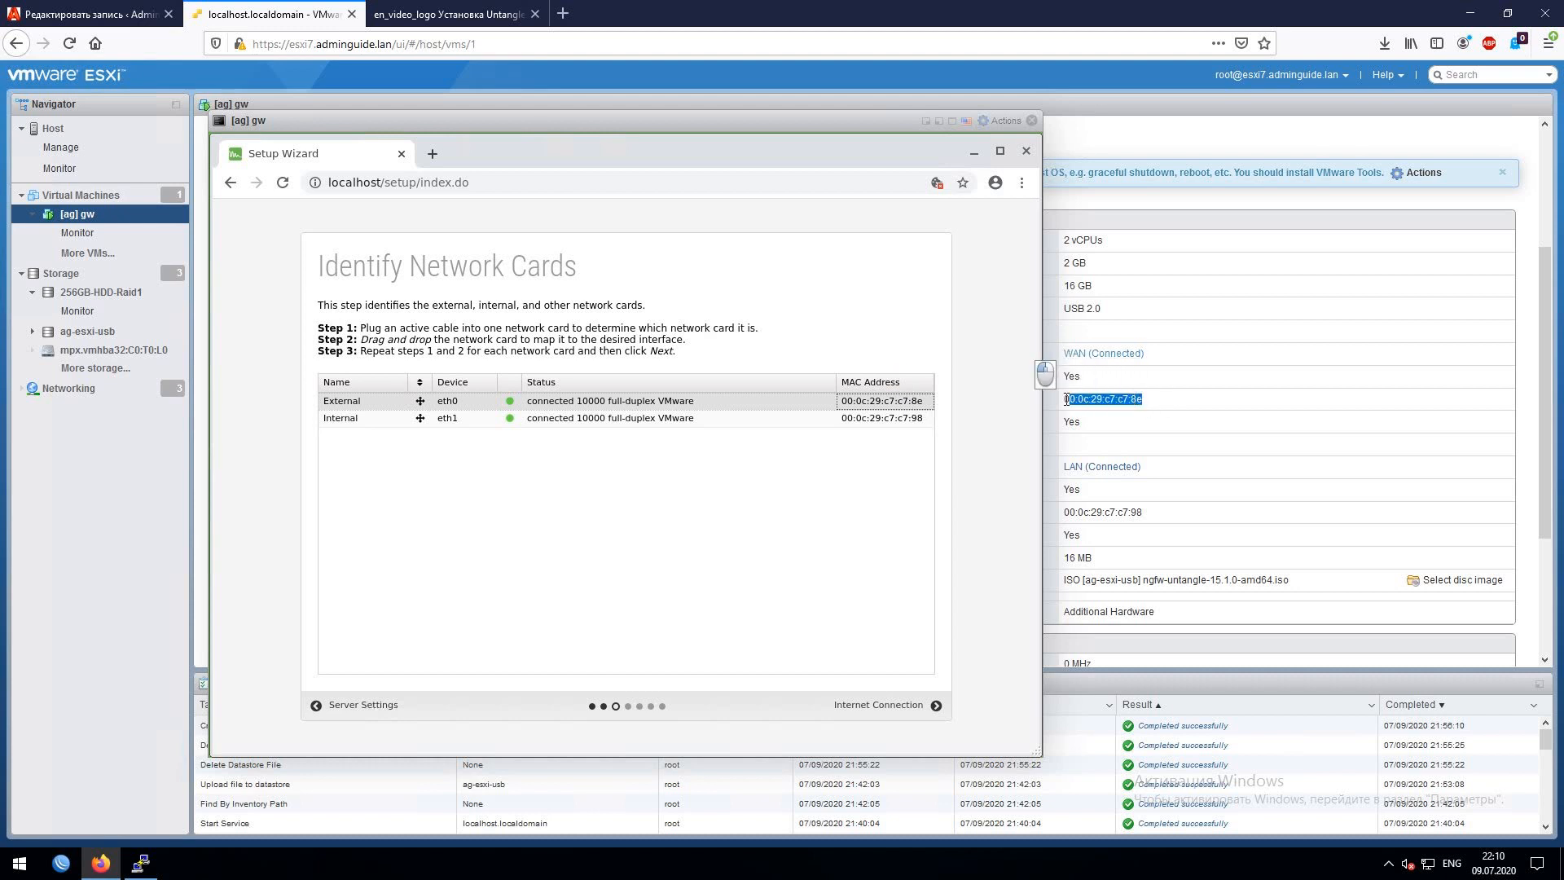
pyautogui.click(895, 418)
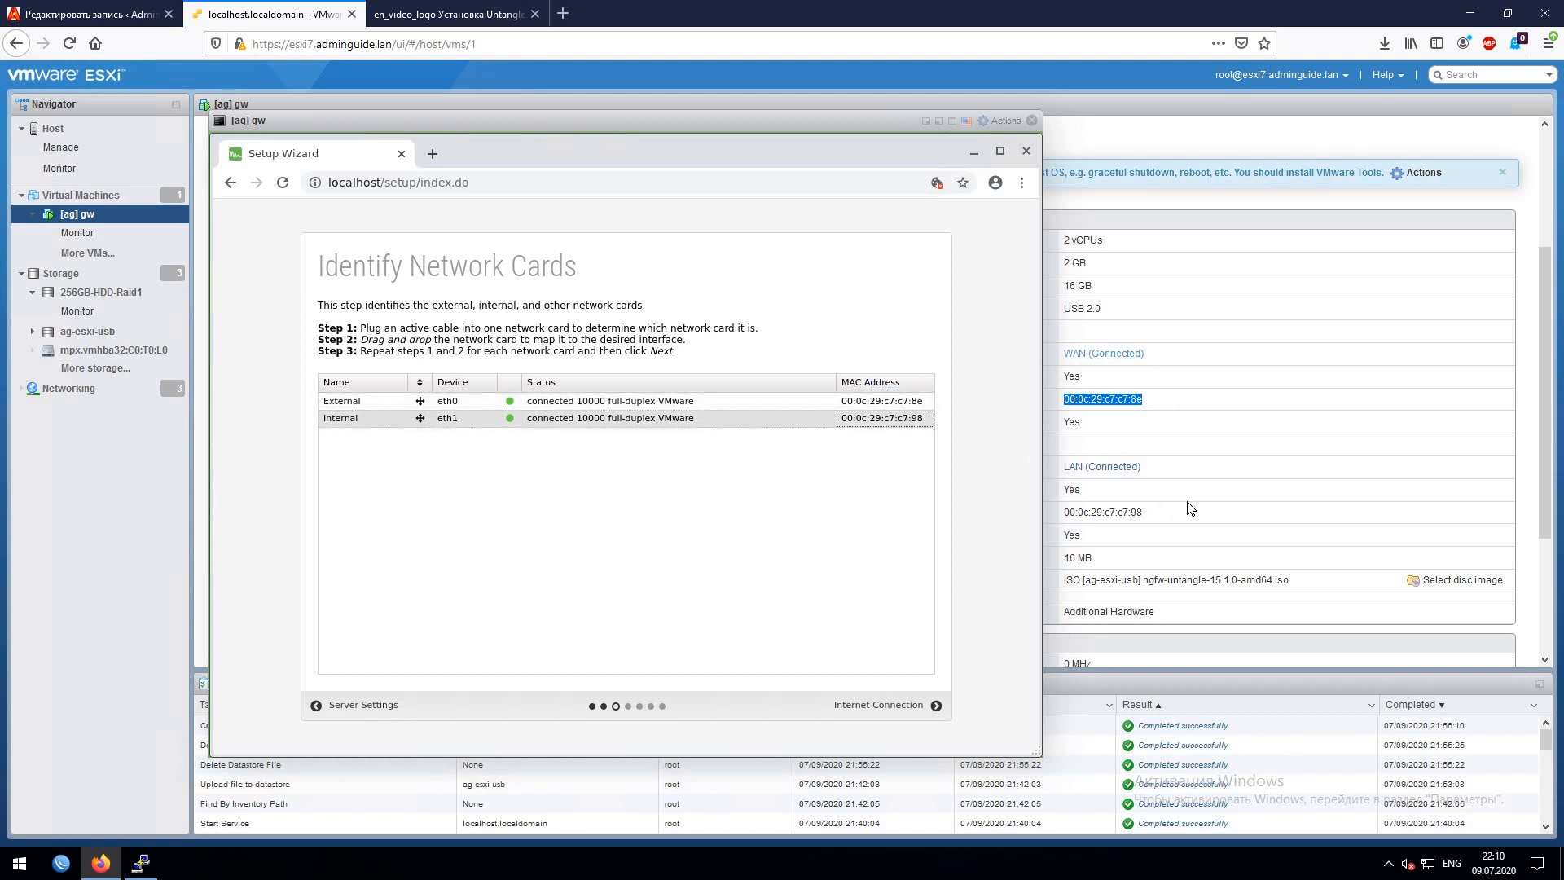
pyautogui.moveTo(1173, 511); pyautogui.dragTo(1053, 510)
pyautogui.click(904, 420)
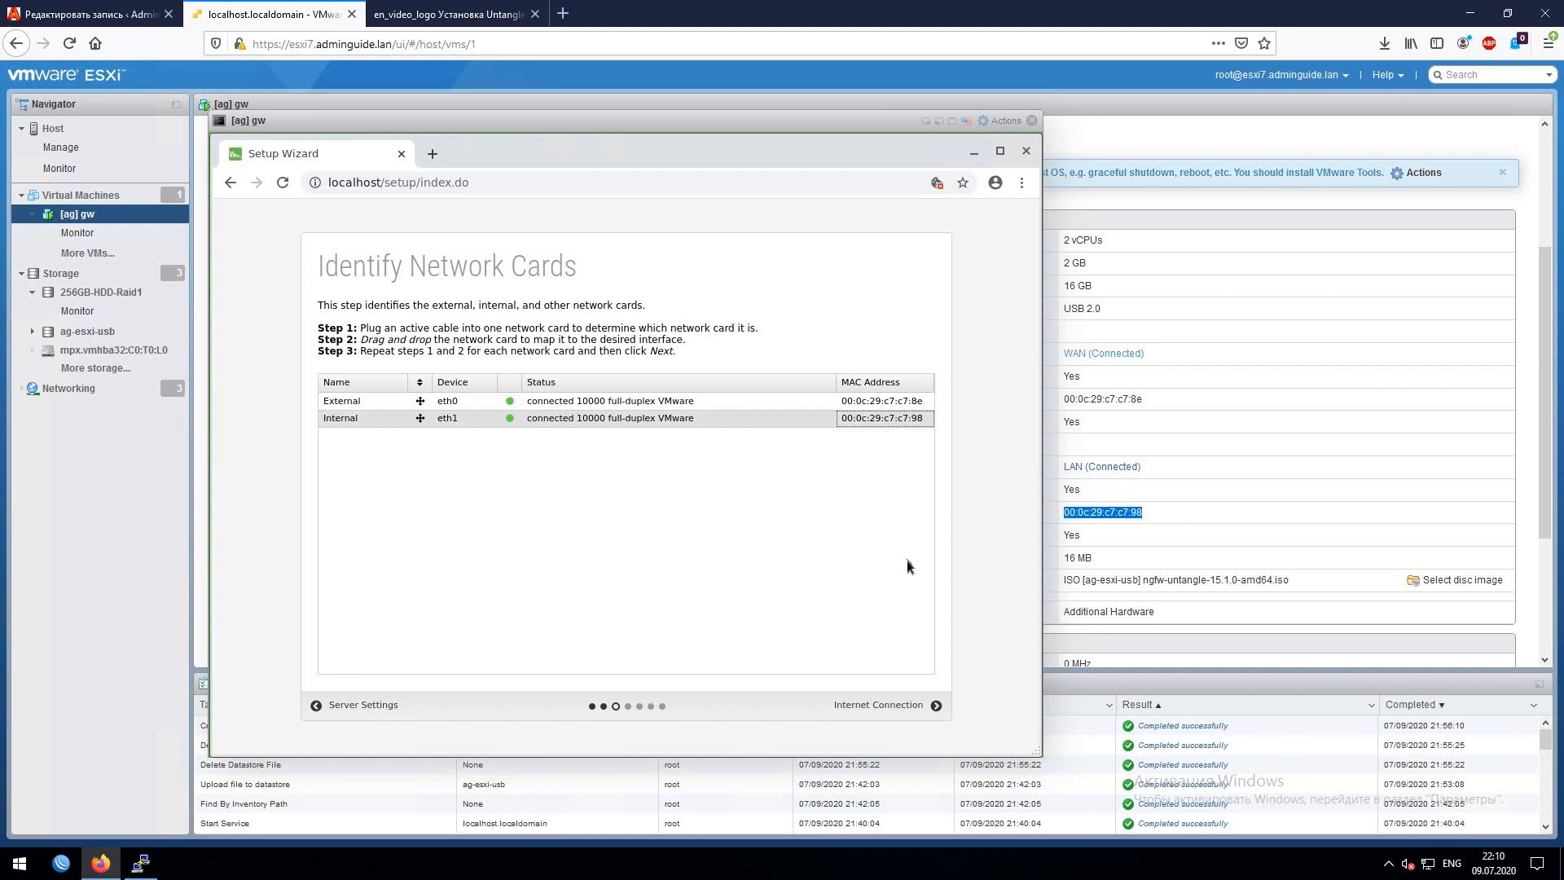
pyautogui.click(918, 716)
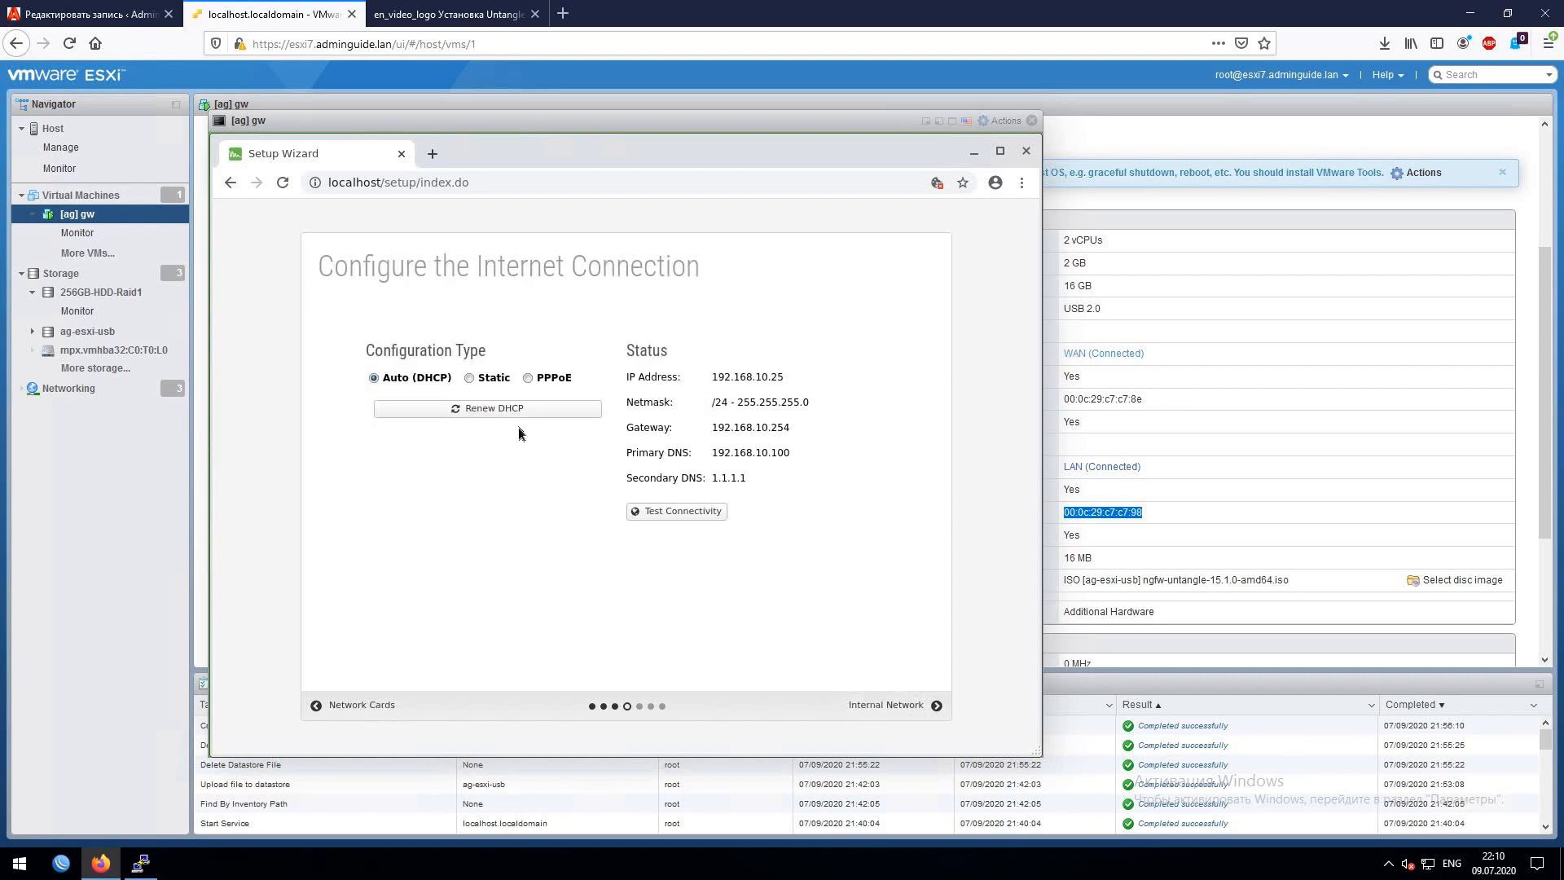
# - Try static addressing with a /31 netmask, then revert the internet connection to Auto (DHCP)
pyautogui.click(470, 379)
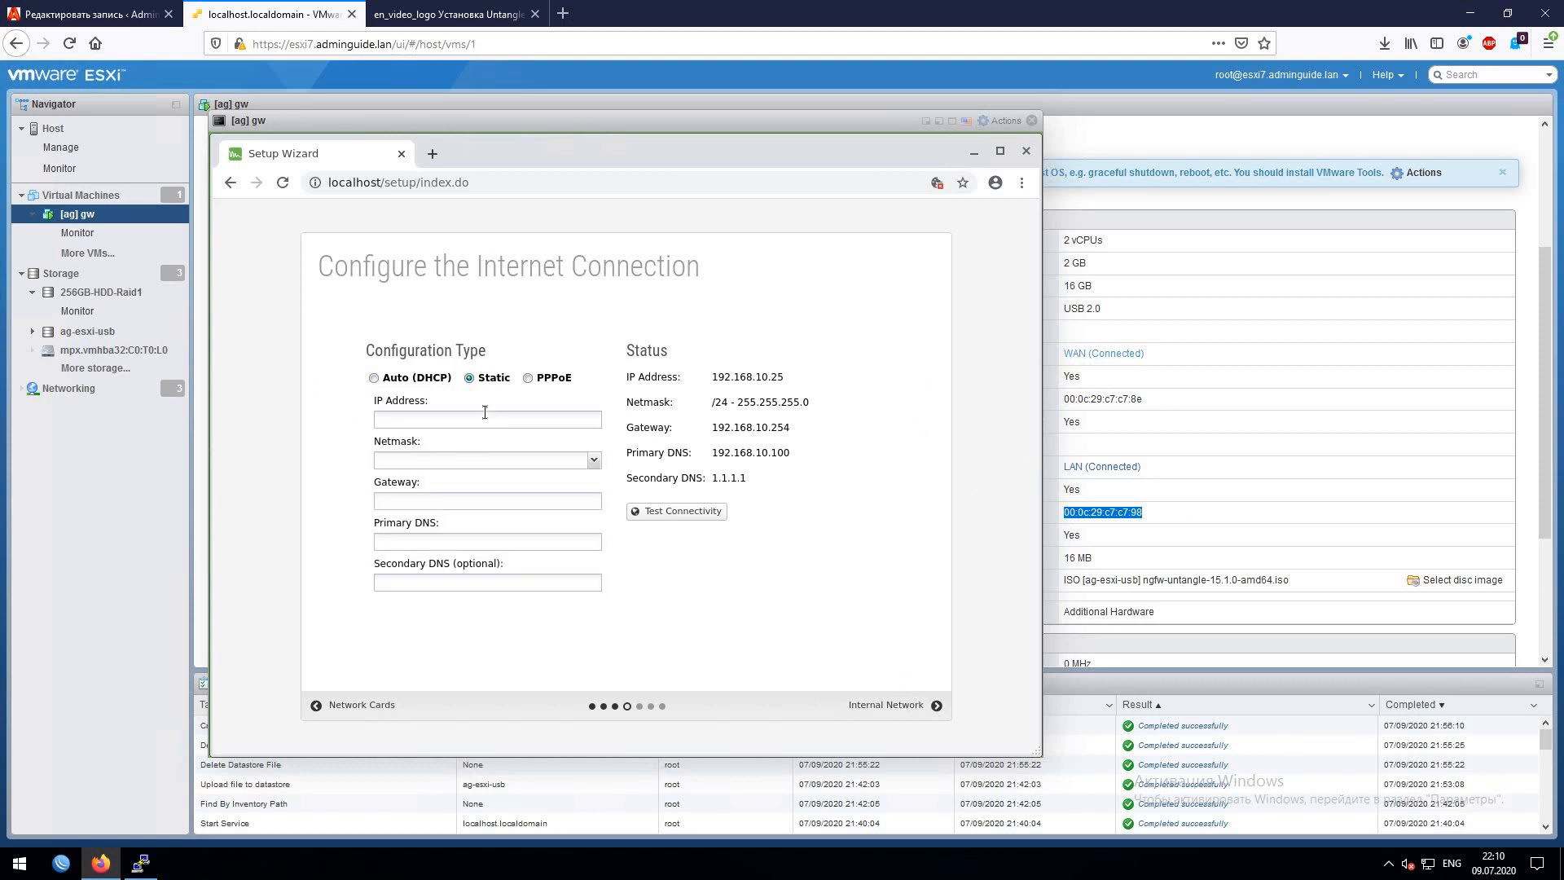
pyautogui.click(485, 412)
pyautogui.click(473, 460)
pyautogui.click(457, 497)
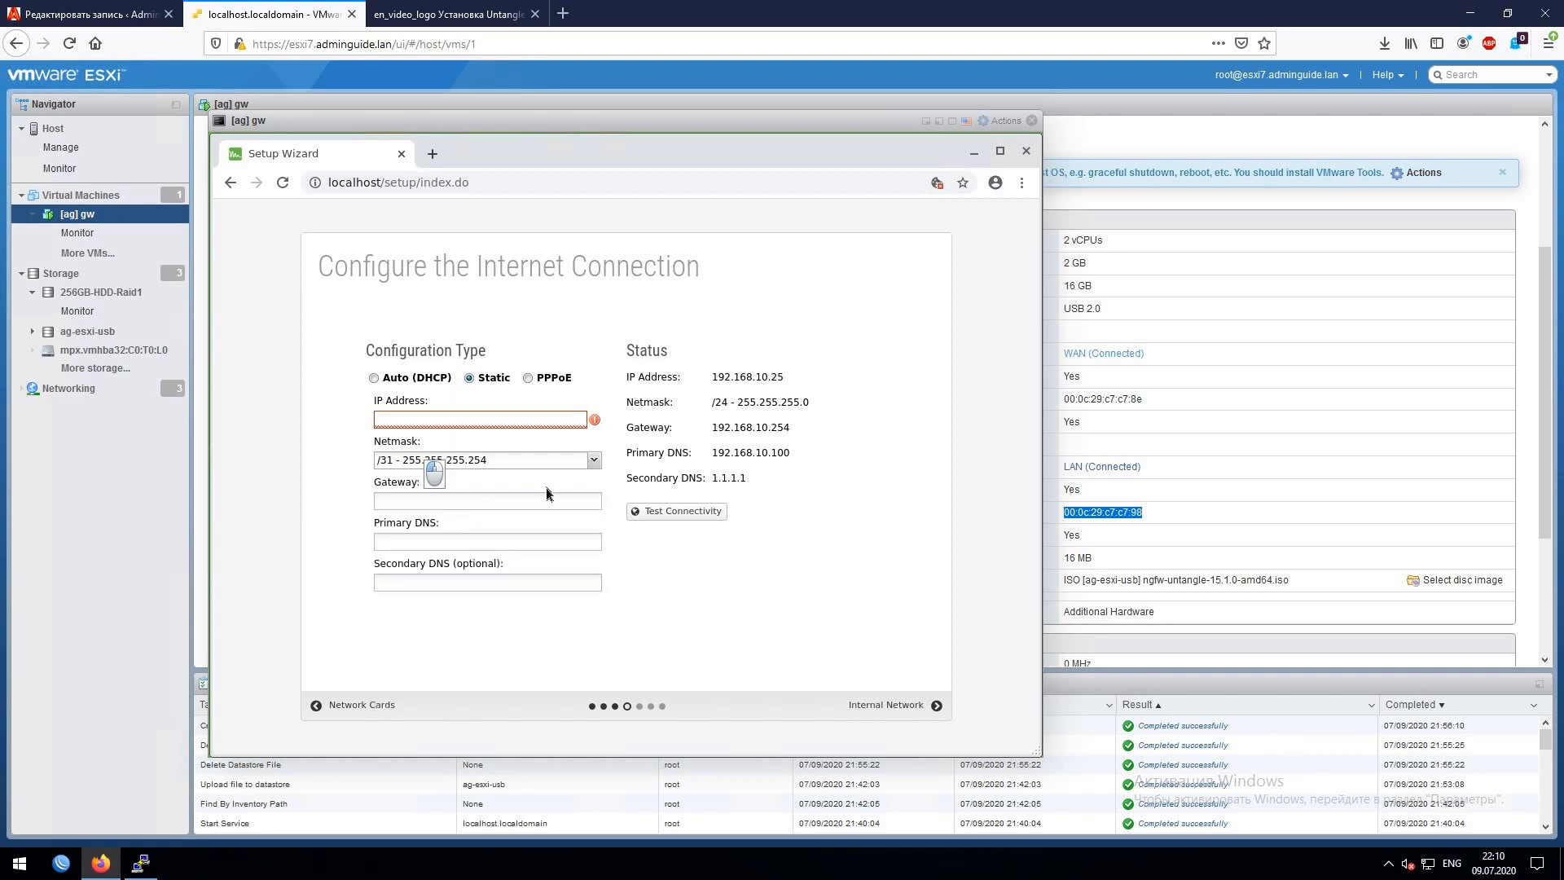
pyautogui.click(374, 378)
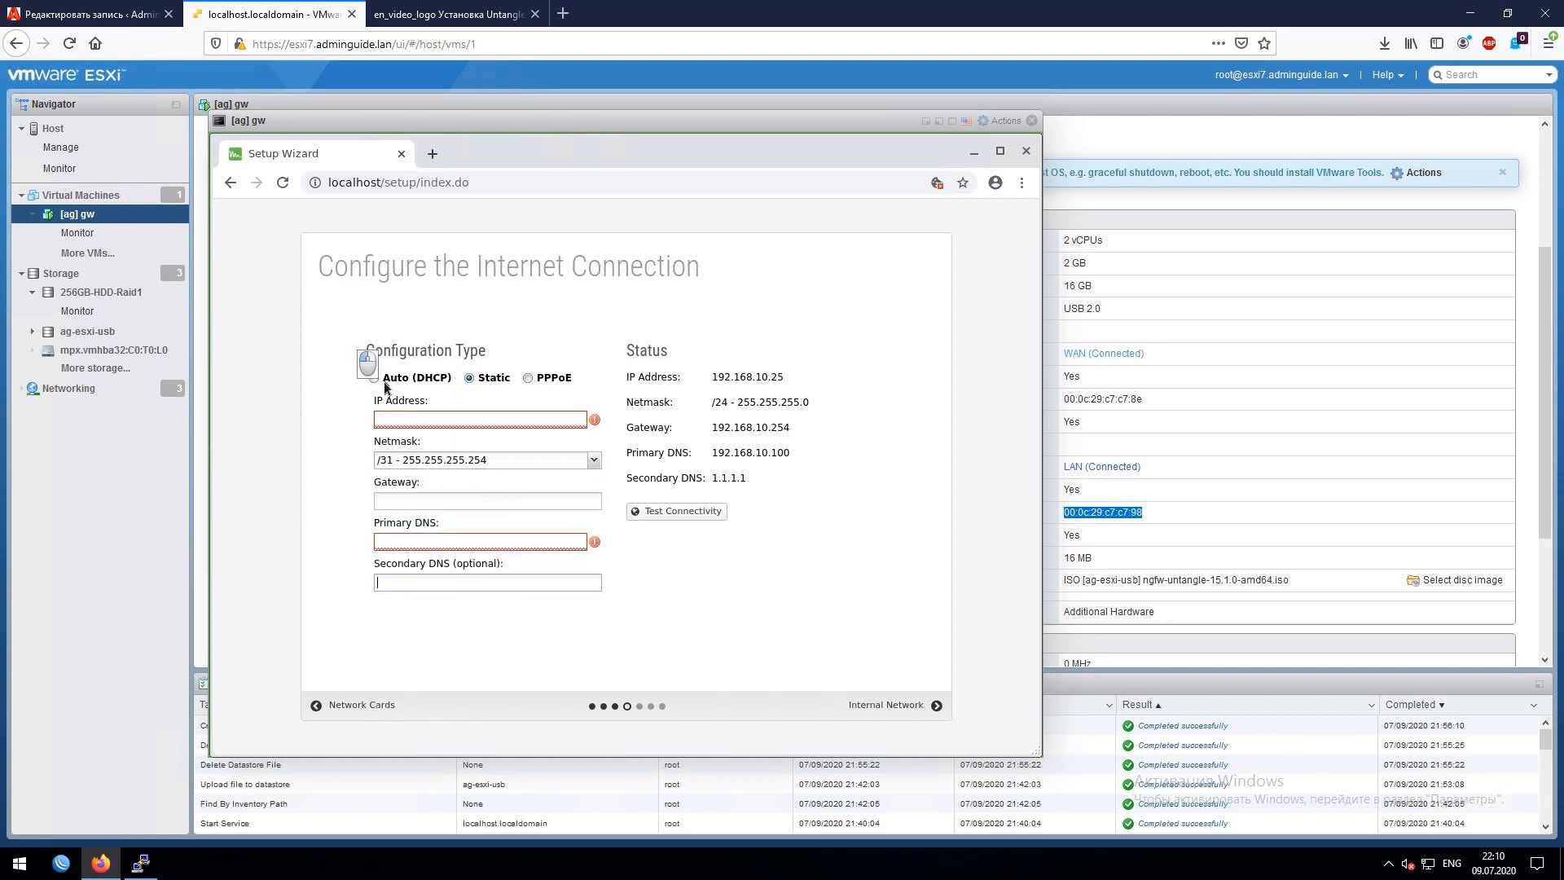
# - Run the connectivity test, confirm the Success result, and continue to the internal network setup
pyautogui.click(674, 511)
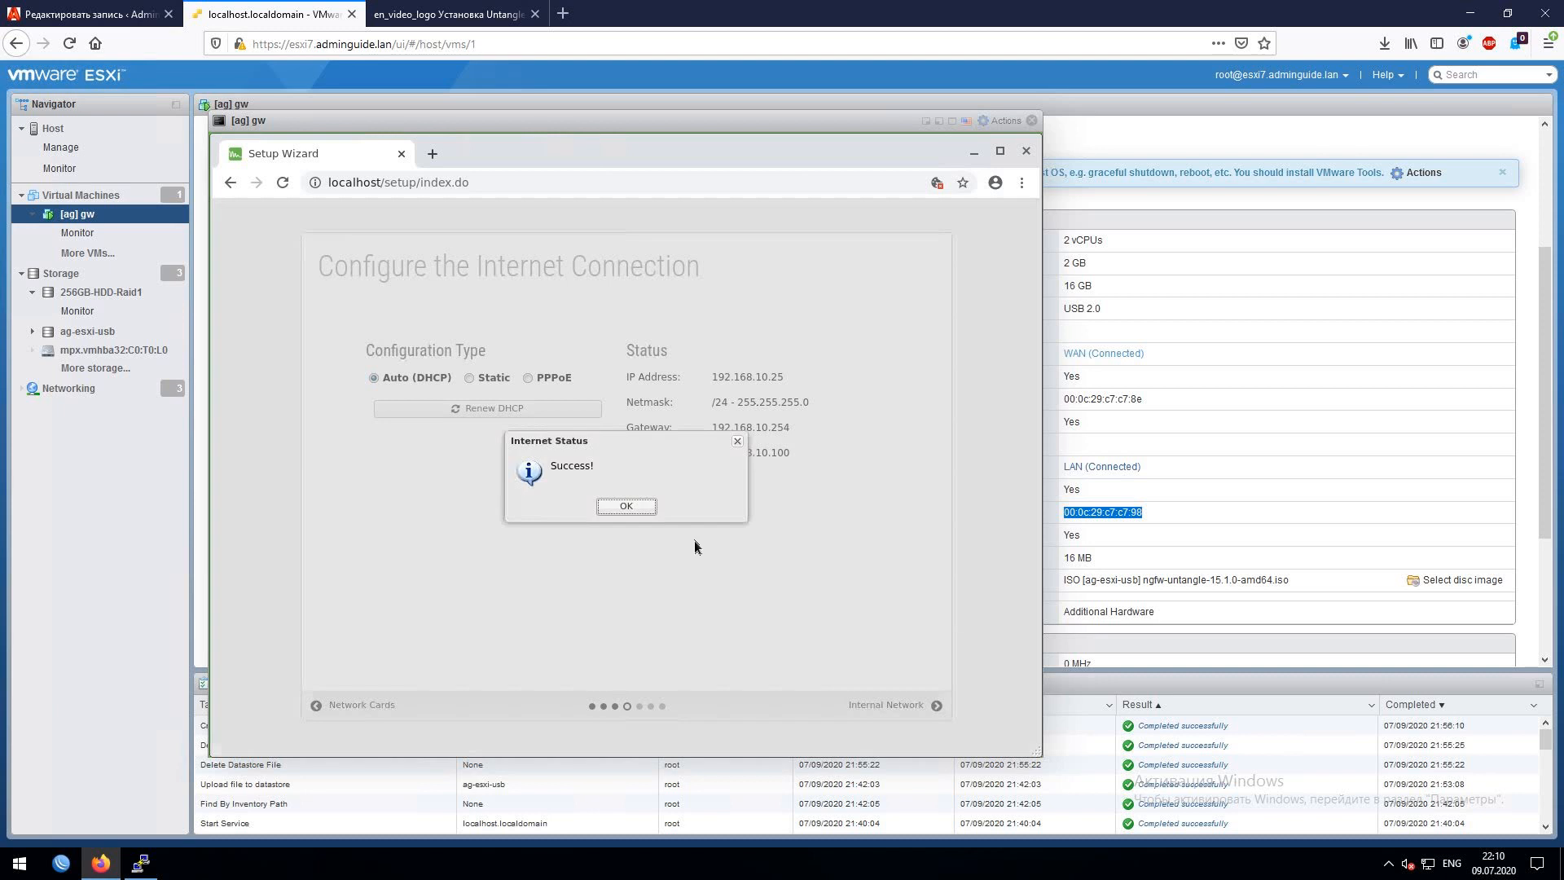
pyautogui.click(635, 507)
pyautogui.click(913, 705)
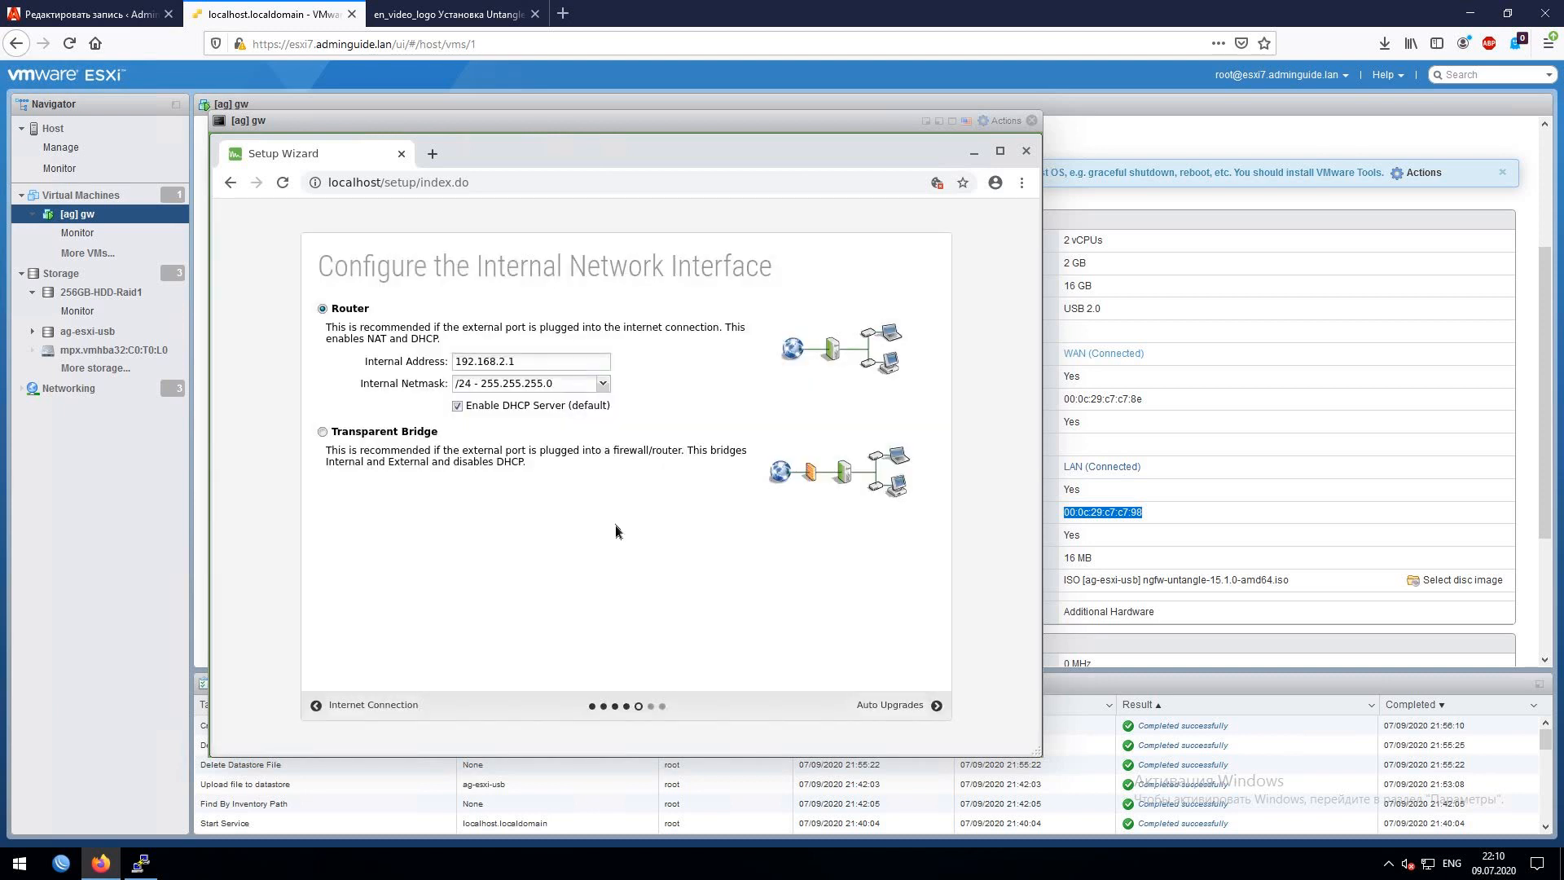
# - Change the internal router address from 192.168.2.1 to 192.168.1.1 and continue to Automatic Upgrades
pyautogui.click(480, 368)
pyautogui.press('BackSpace')
pyautogui.write('1')
pyautogui.moveTo(521, 364); pyautogui.dragTo(499, 363)
pyautogui.click(570, 358)
pyautogui.click(914, 712)
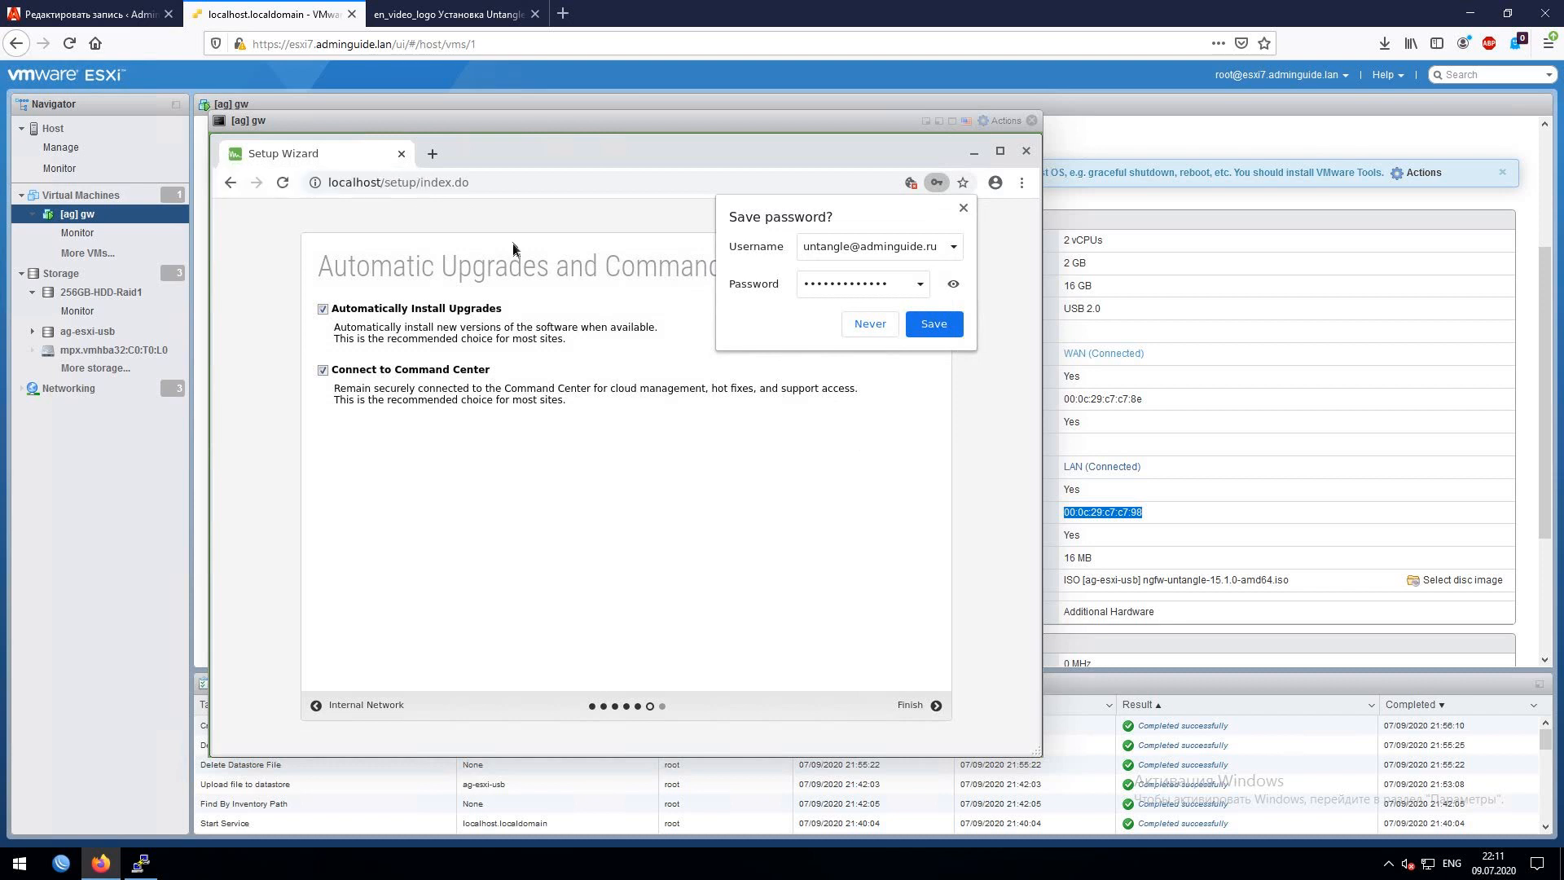
# - Decline saving the password, finish the setup wizard, and proceed from the dashboard to registration
pyautogui.click(869, 324)
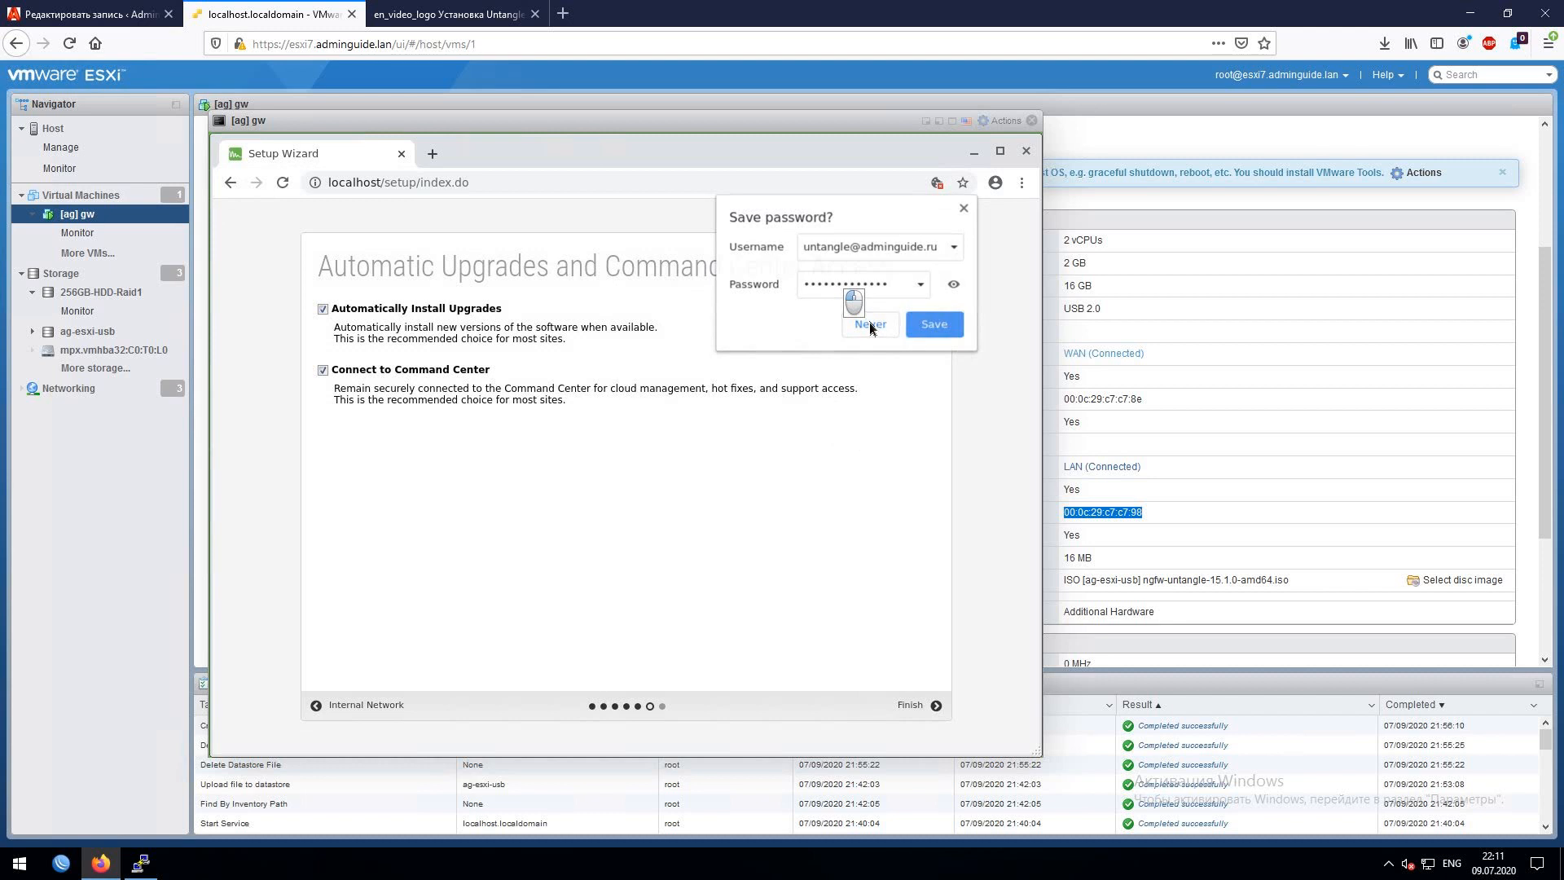
pyautogui.click(926, 708)
pyautogui.click(652, 526)
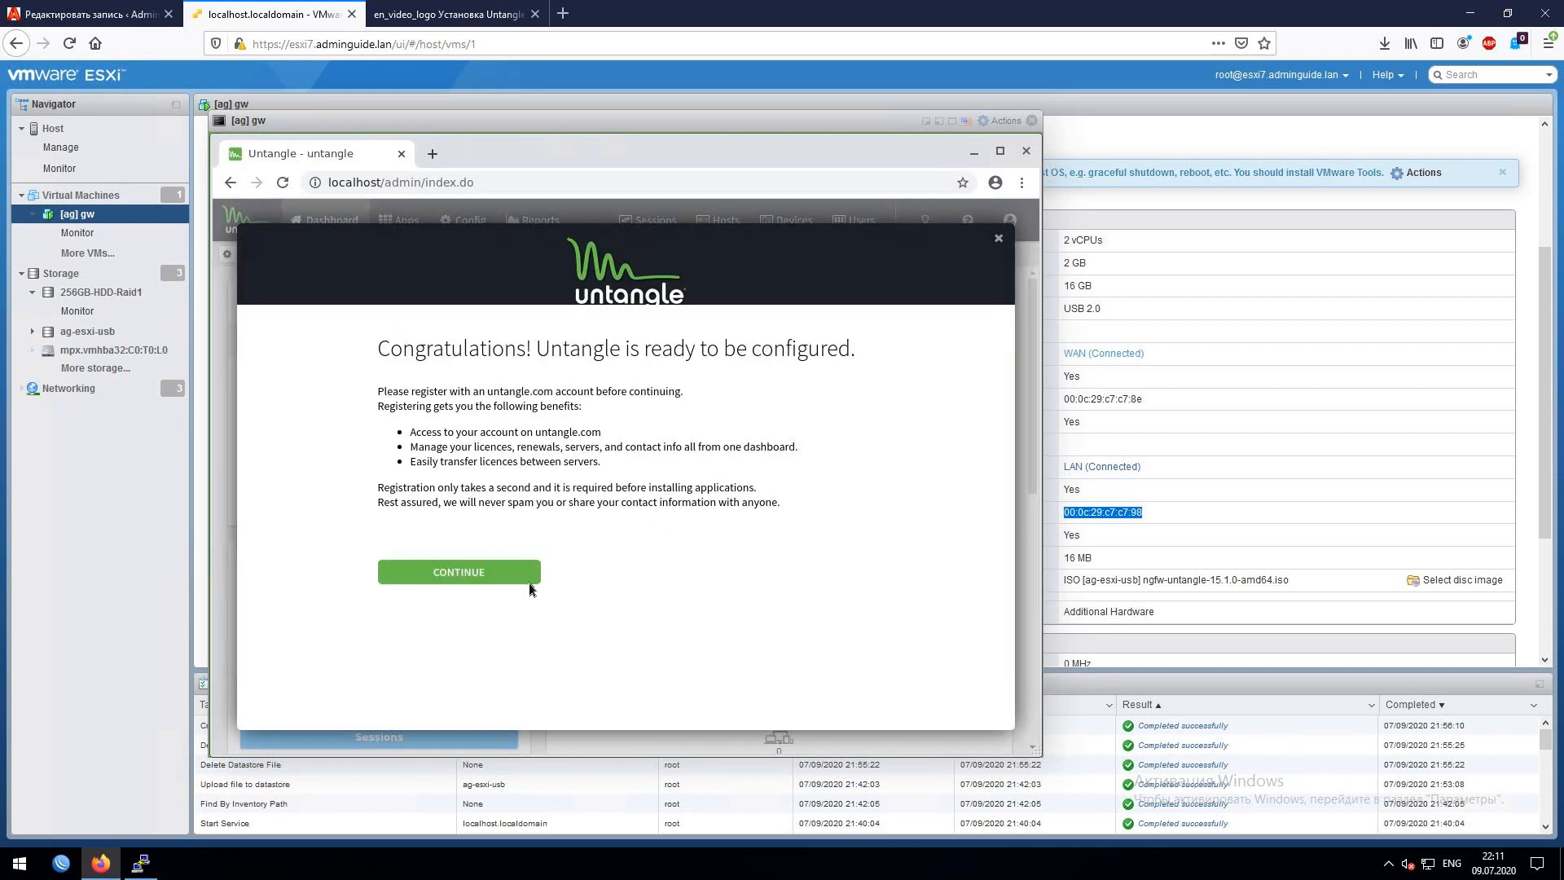
pyautogui.click(528, 581)
# - Log in with the untangle.com account email and password, then continue to the configured server
pyautogui.click(888, 444)
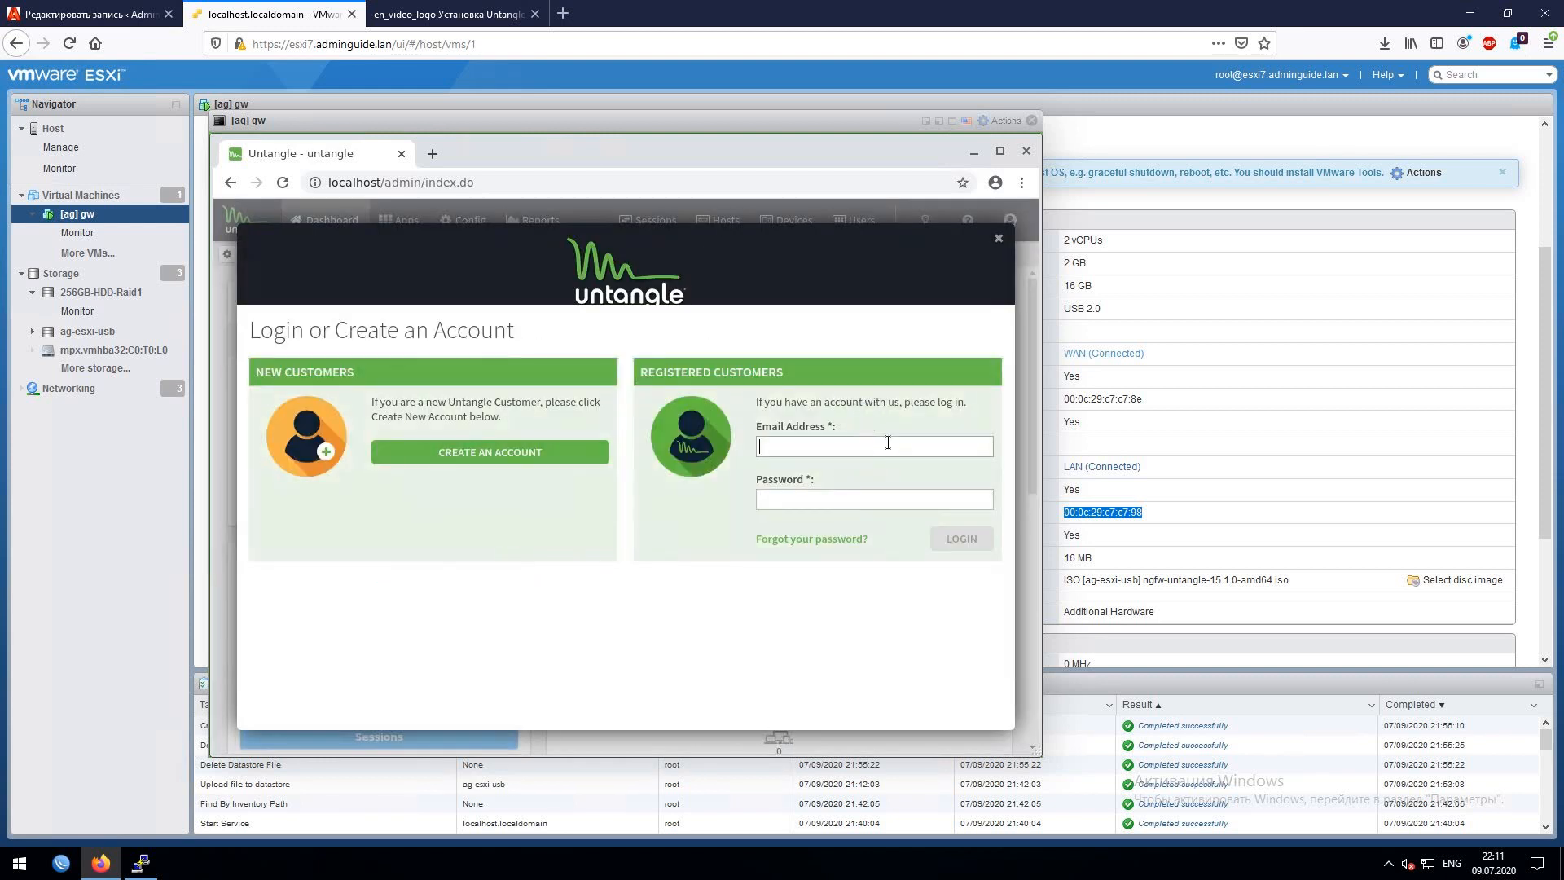
pyautogui.click(784, 443)
pyautogui.write('adm')
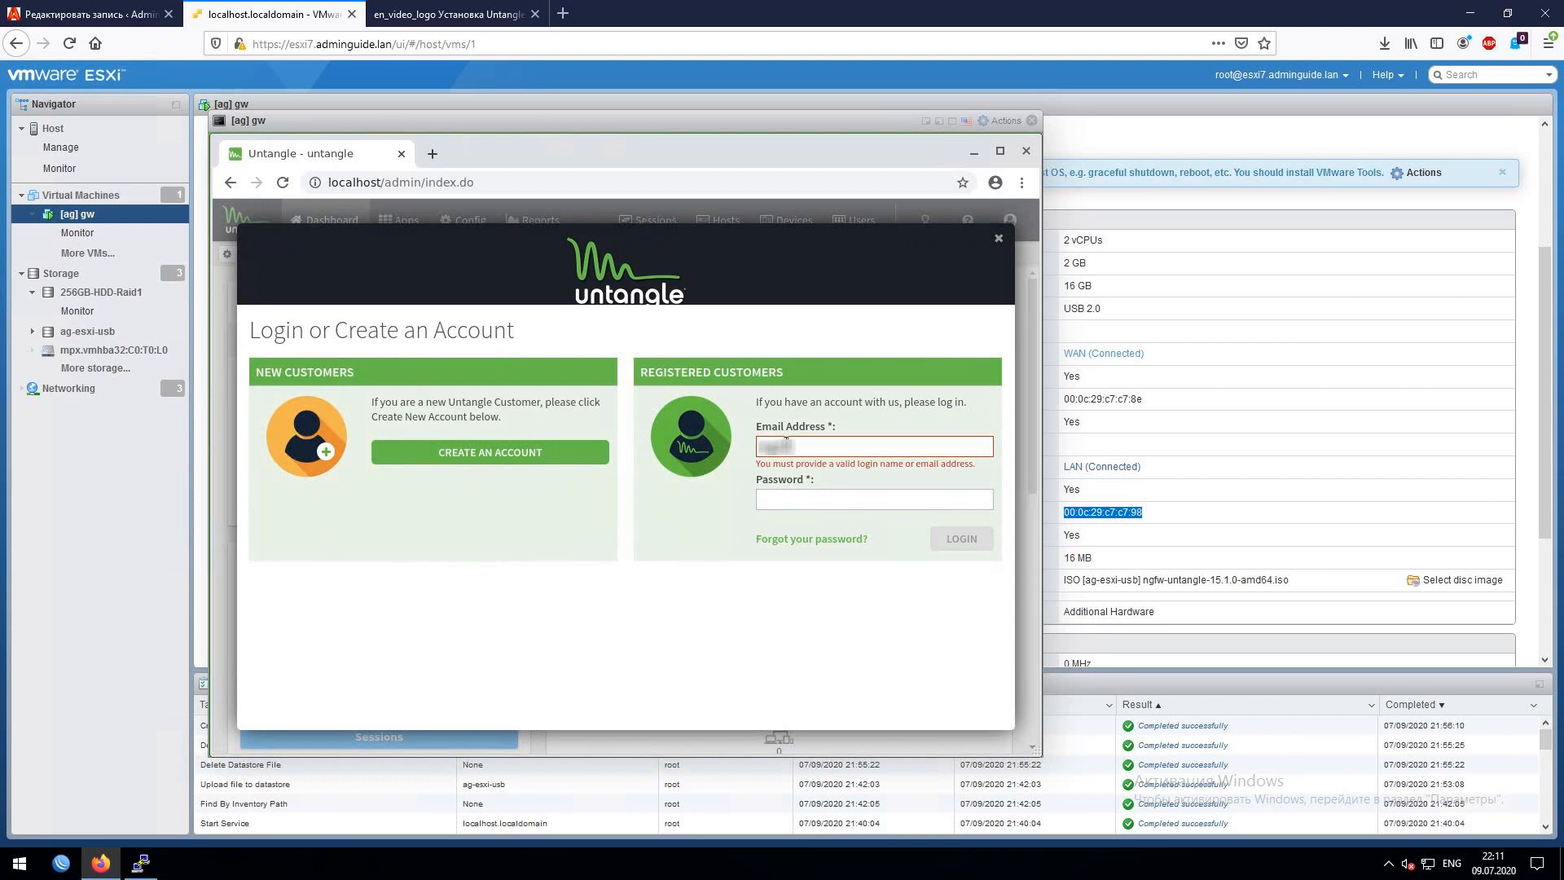
pyautogui.write('nguidu')
pyautogui.press('Tab')
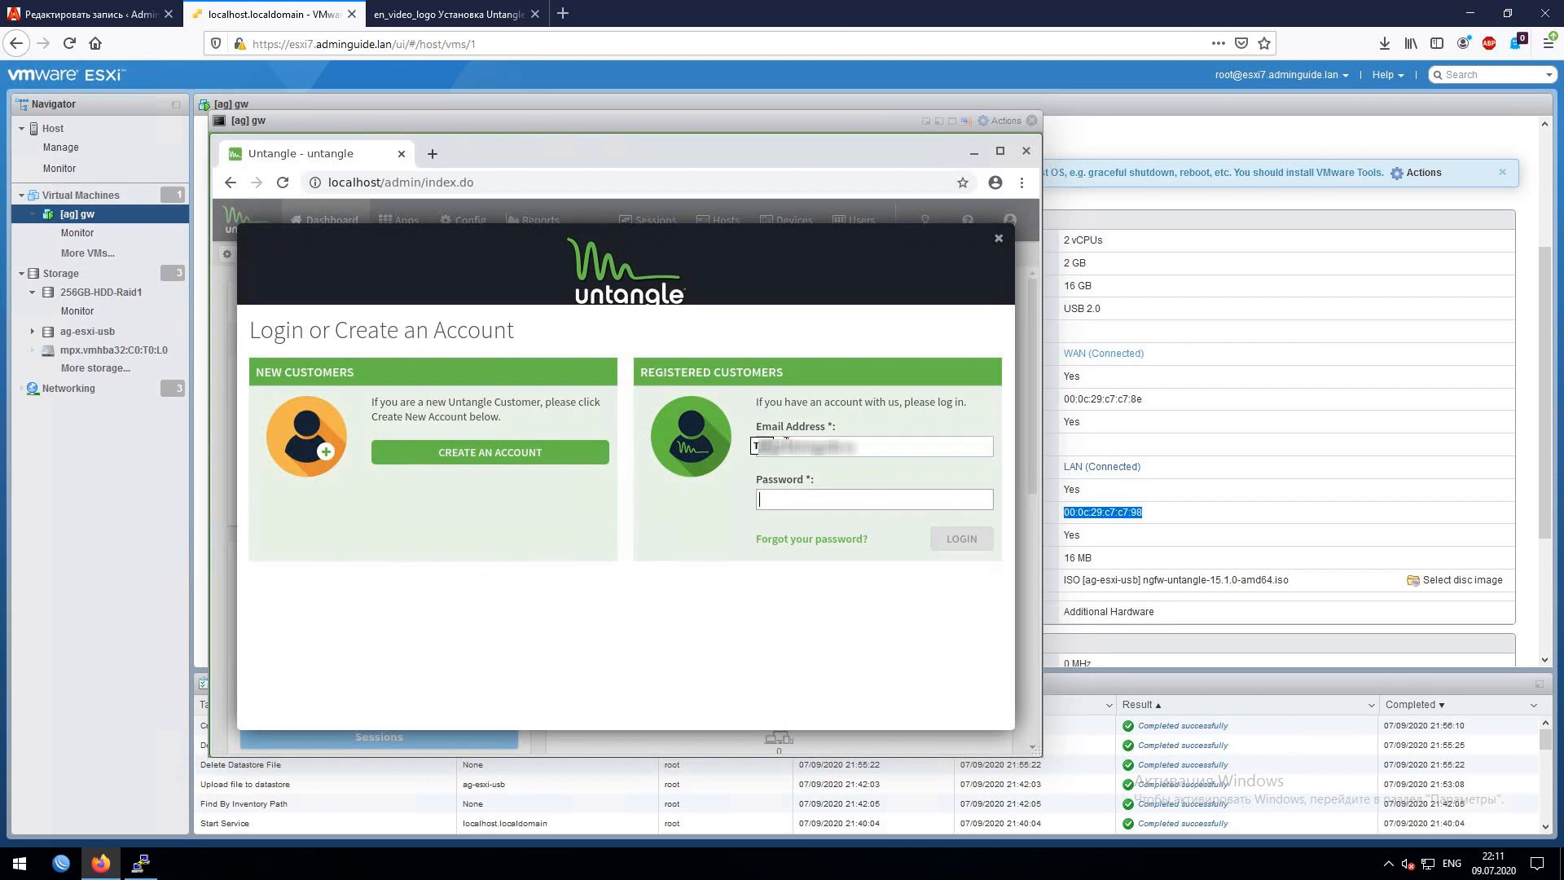
pyautogui.write('*')
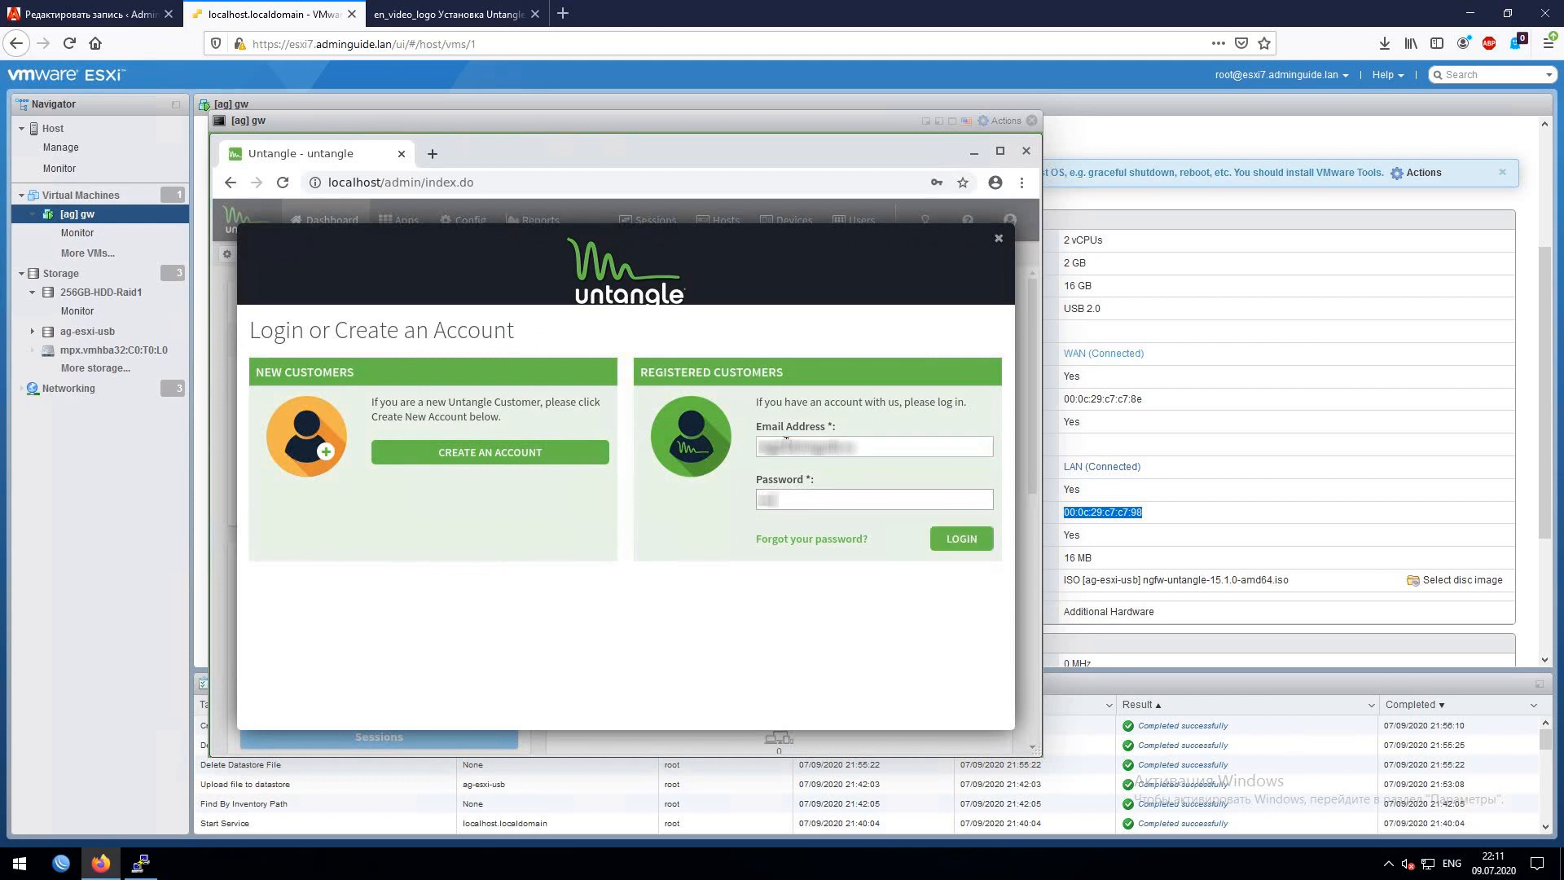
pyautogui.click(963, 544)
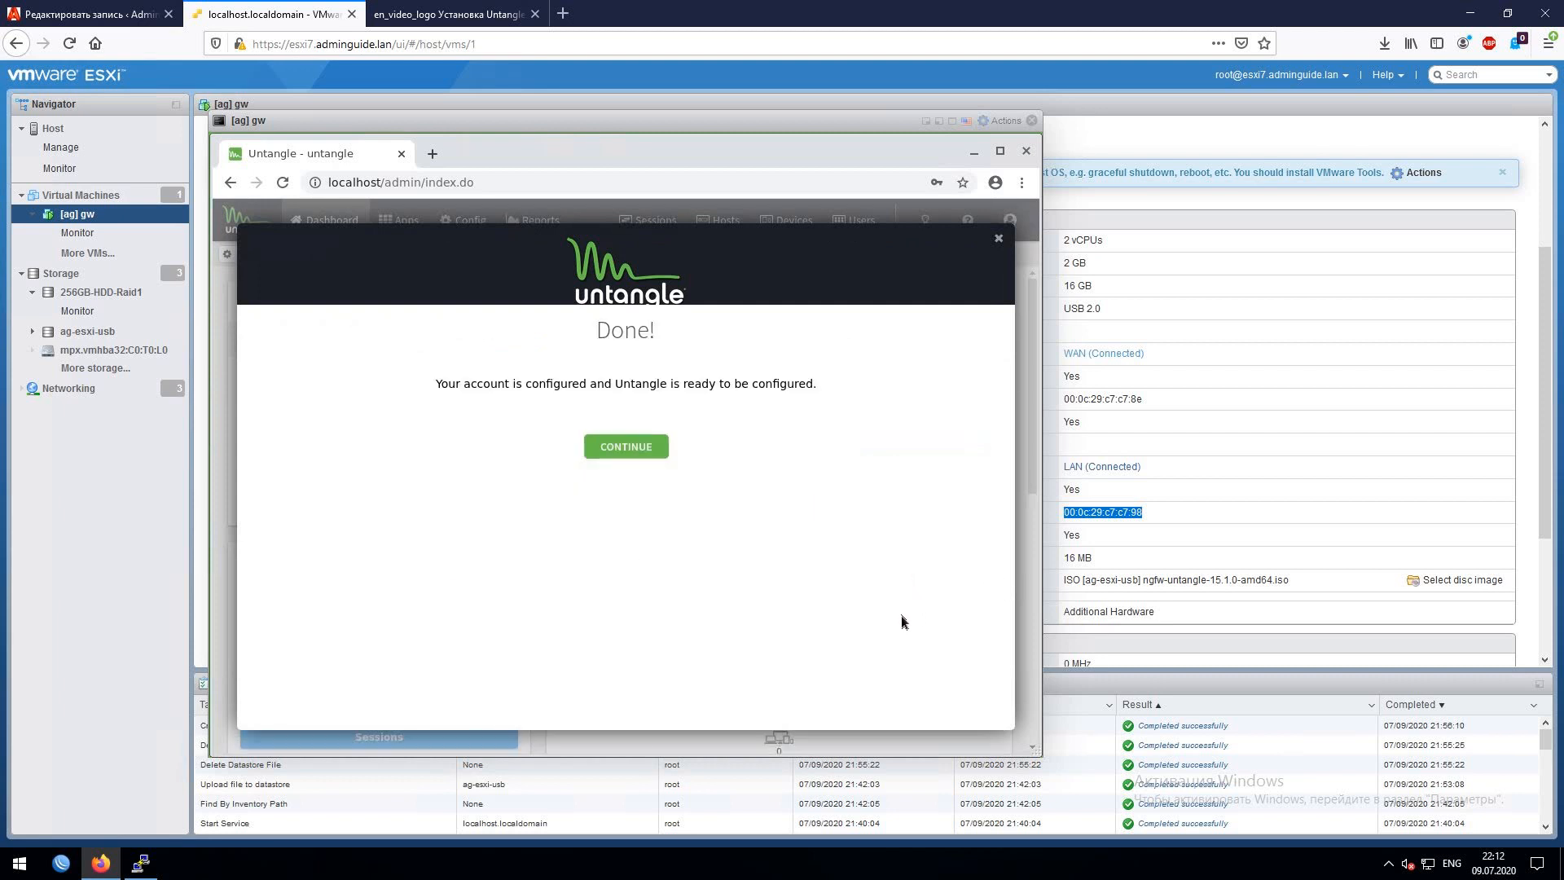
pyautogui.click(608, 449)
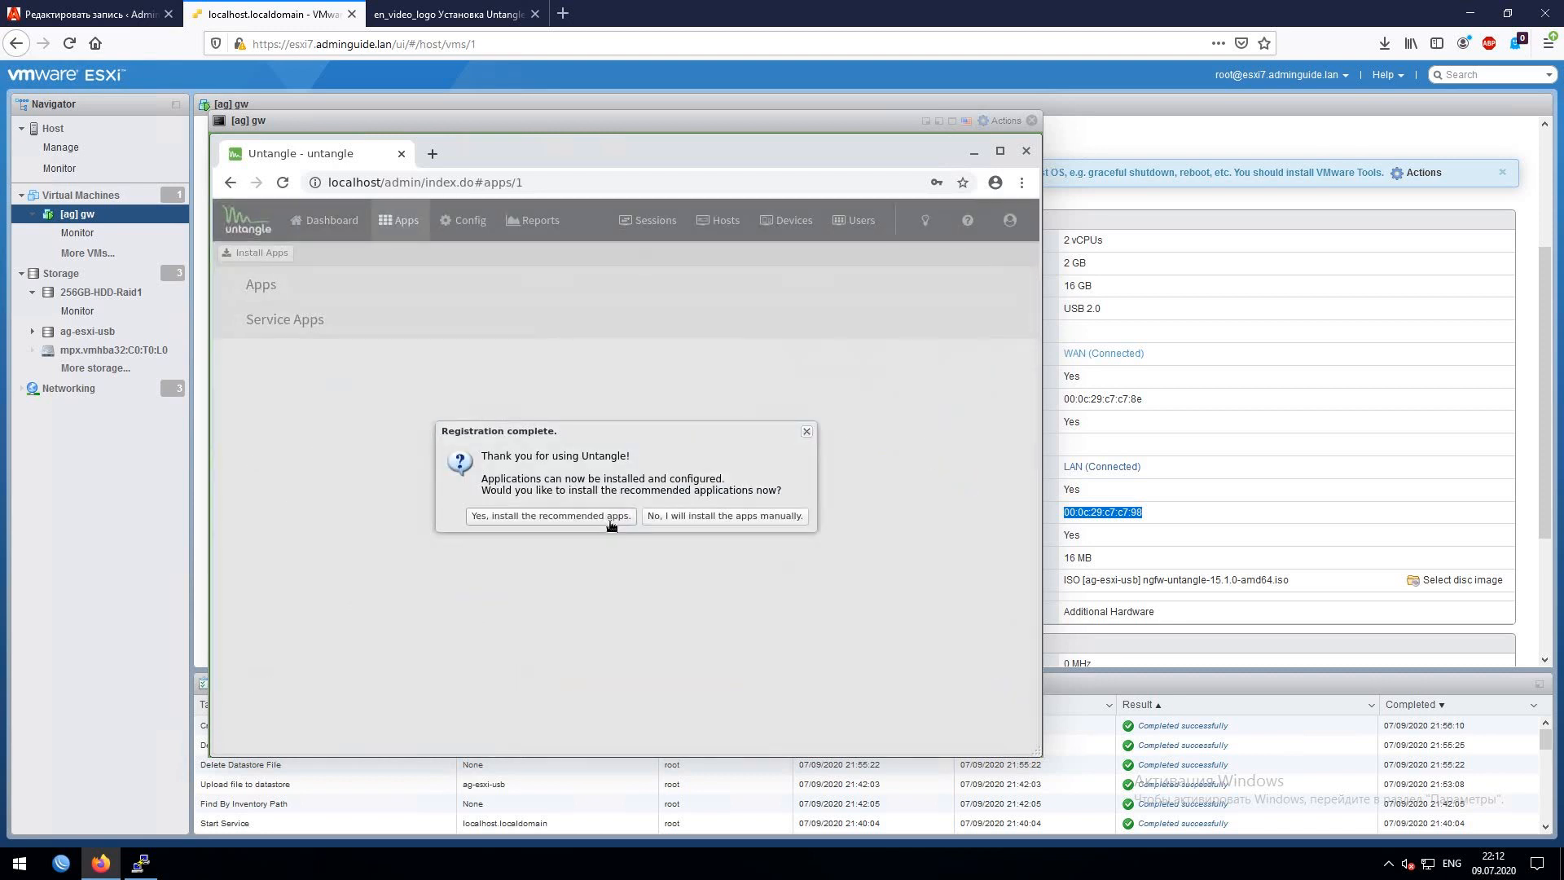
# - Accept 'Yes, install the recommended apps' in the Registration complete dialog
pyautogui.click(611, 519)
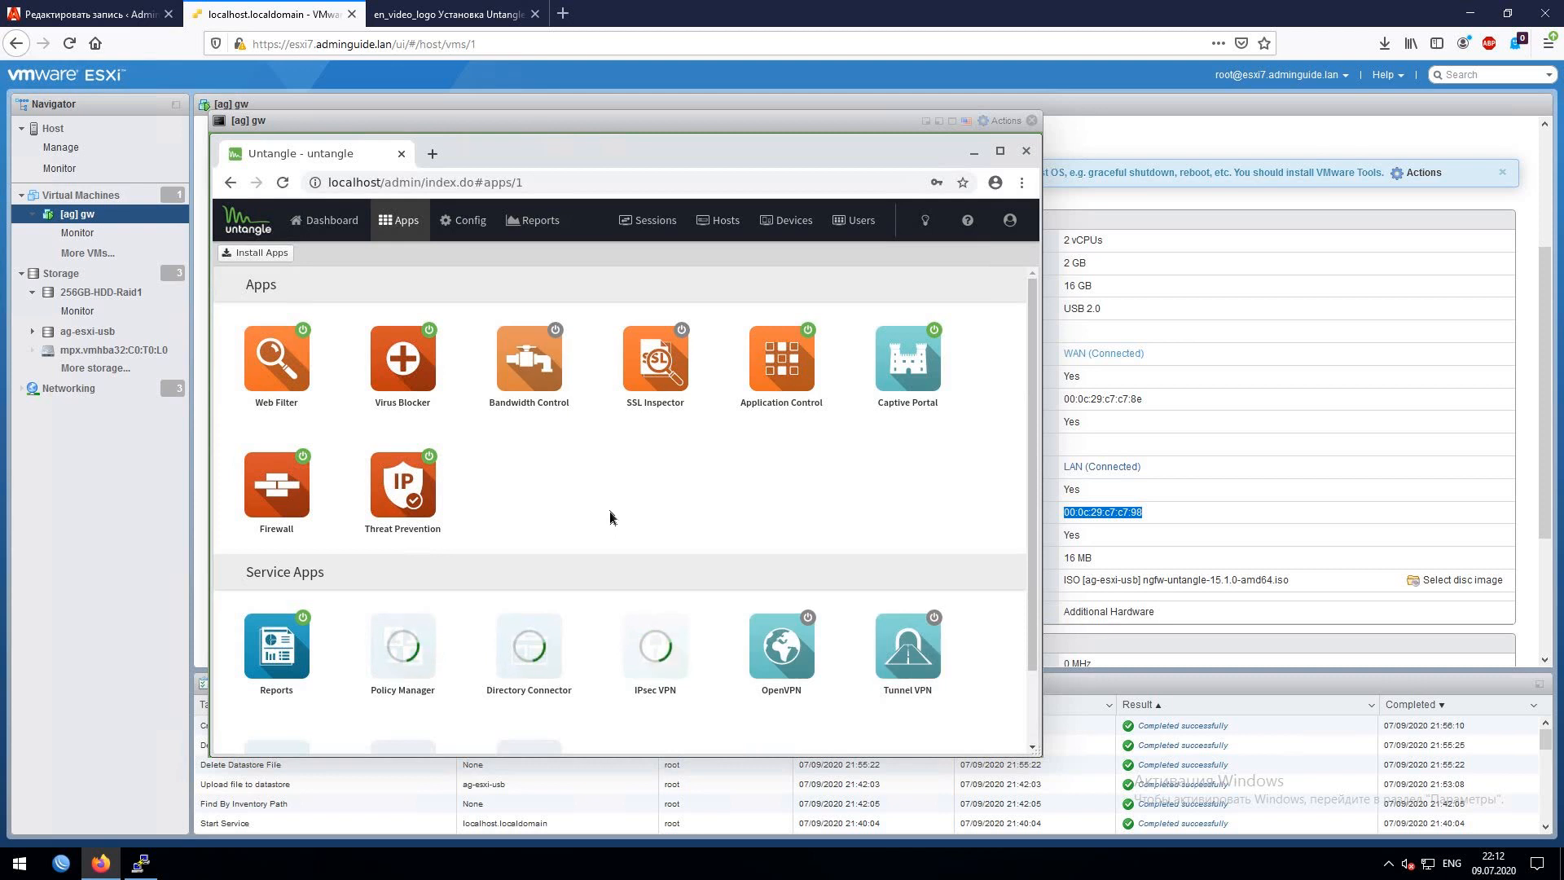
# - Wait for the recommended apps to install, dismiss Installation Complete, and view the Apps list
pyautogui.click(432, 236)
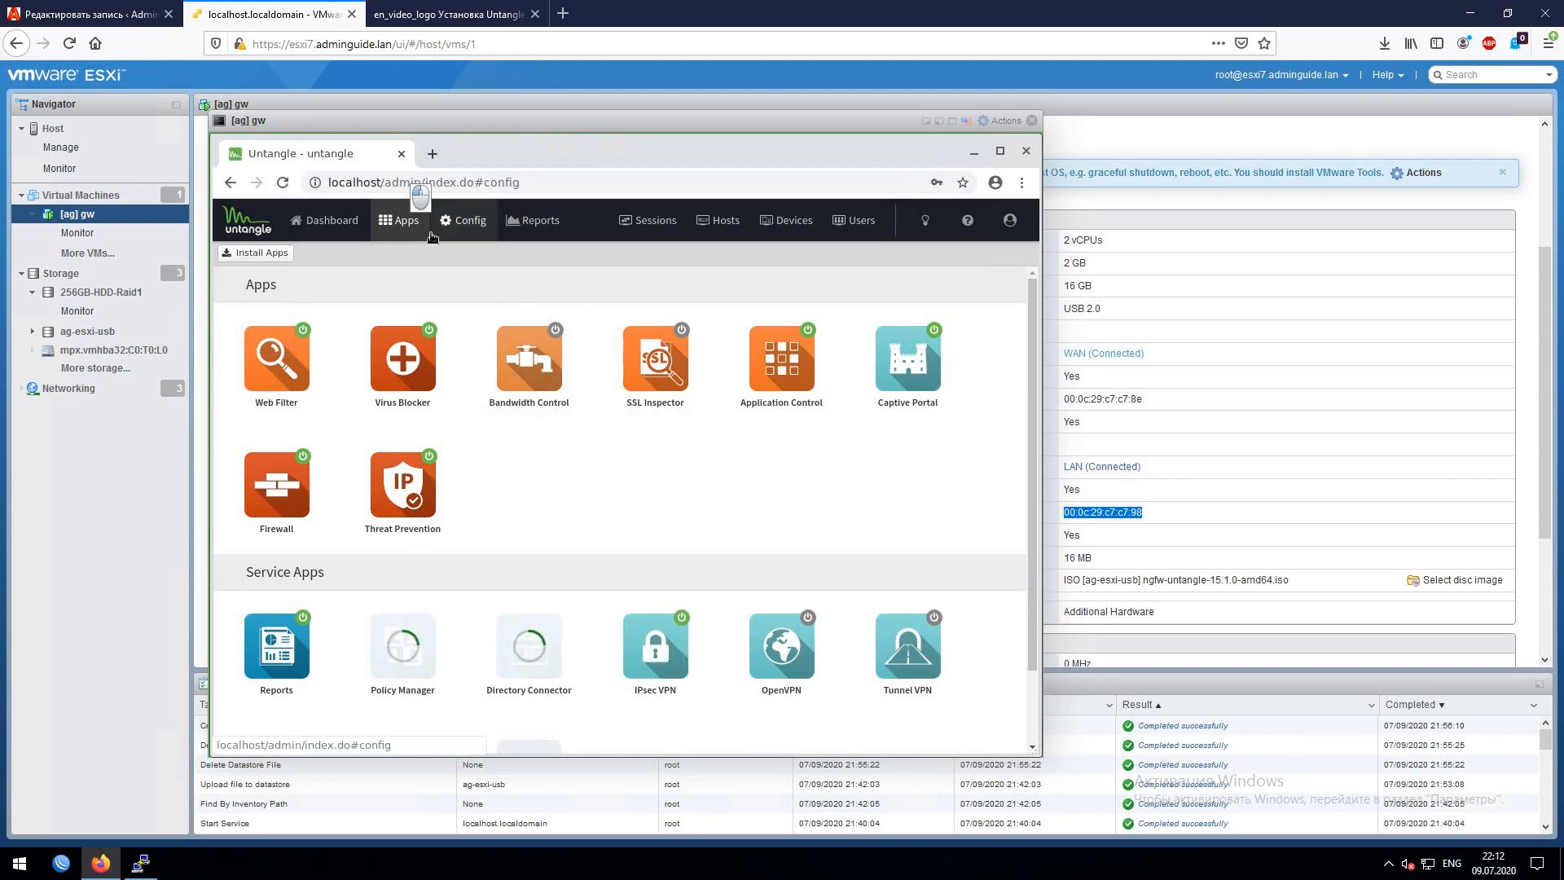
pyautogui.click(405, 219)
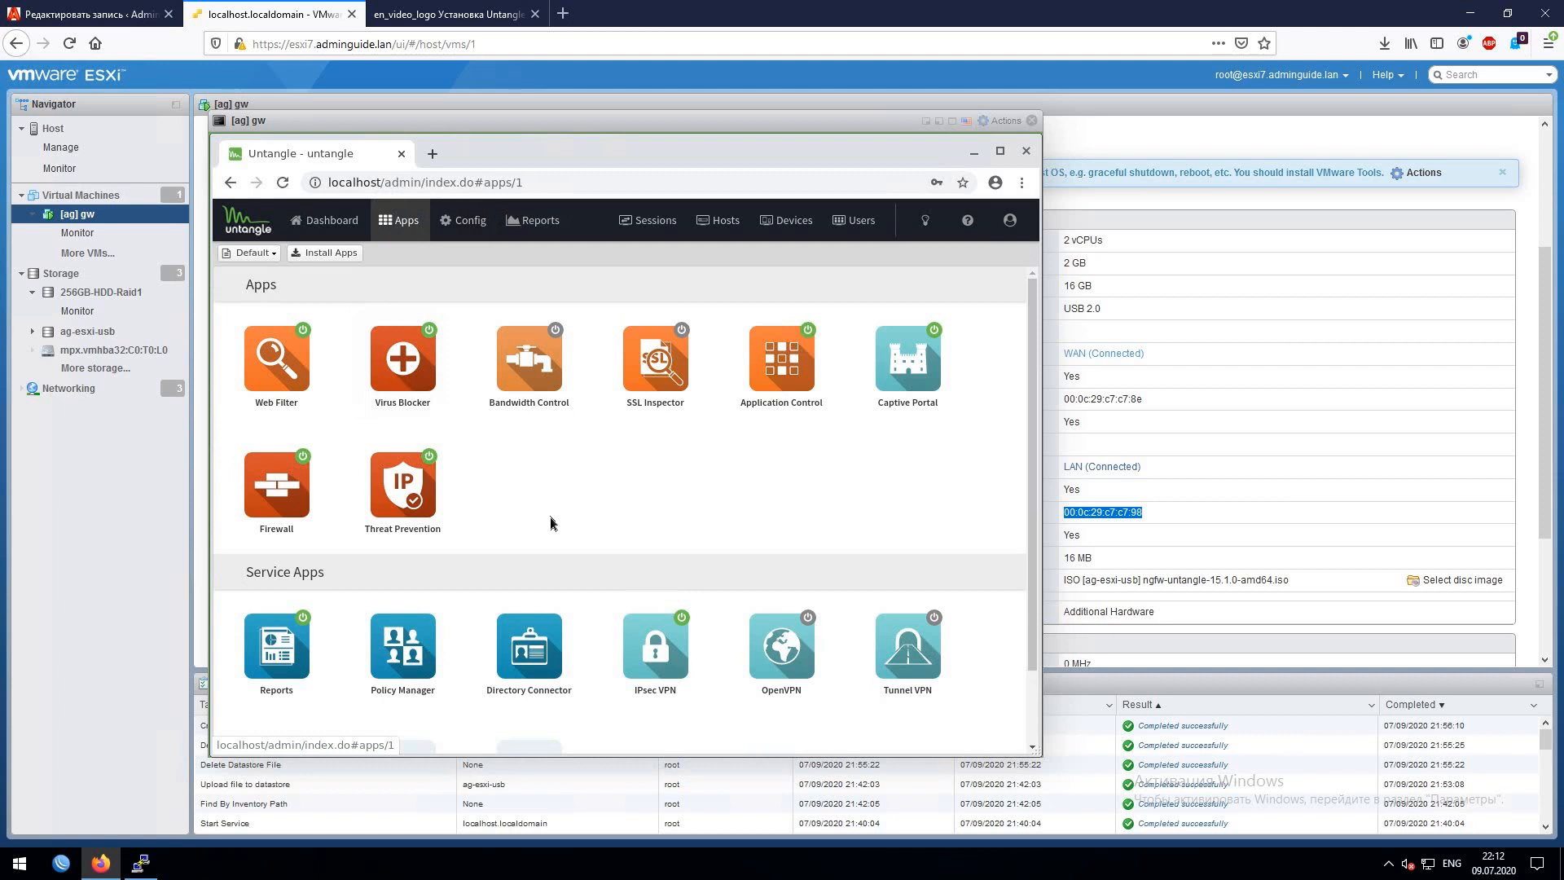
pyautogui.scroll(-2, 537, 501)
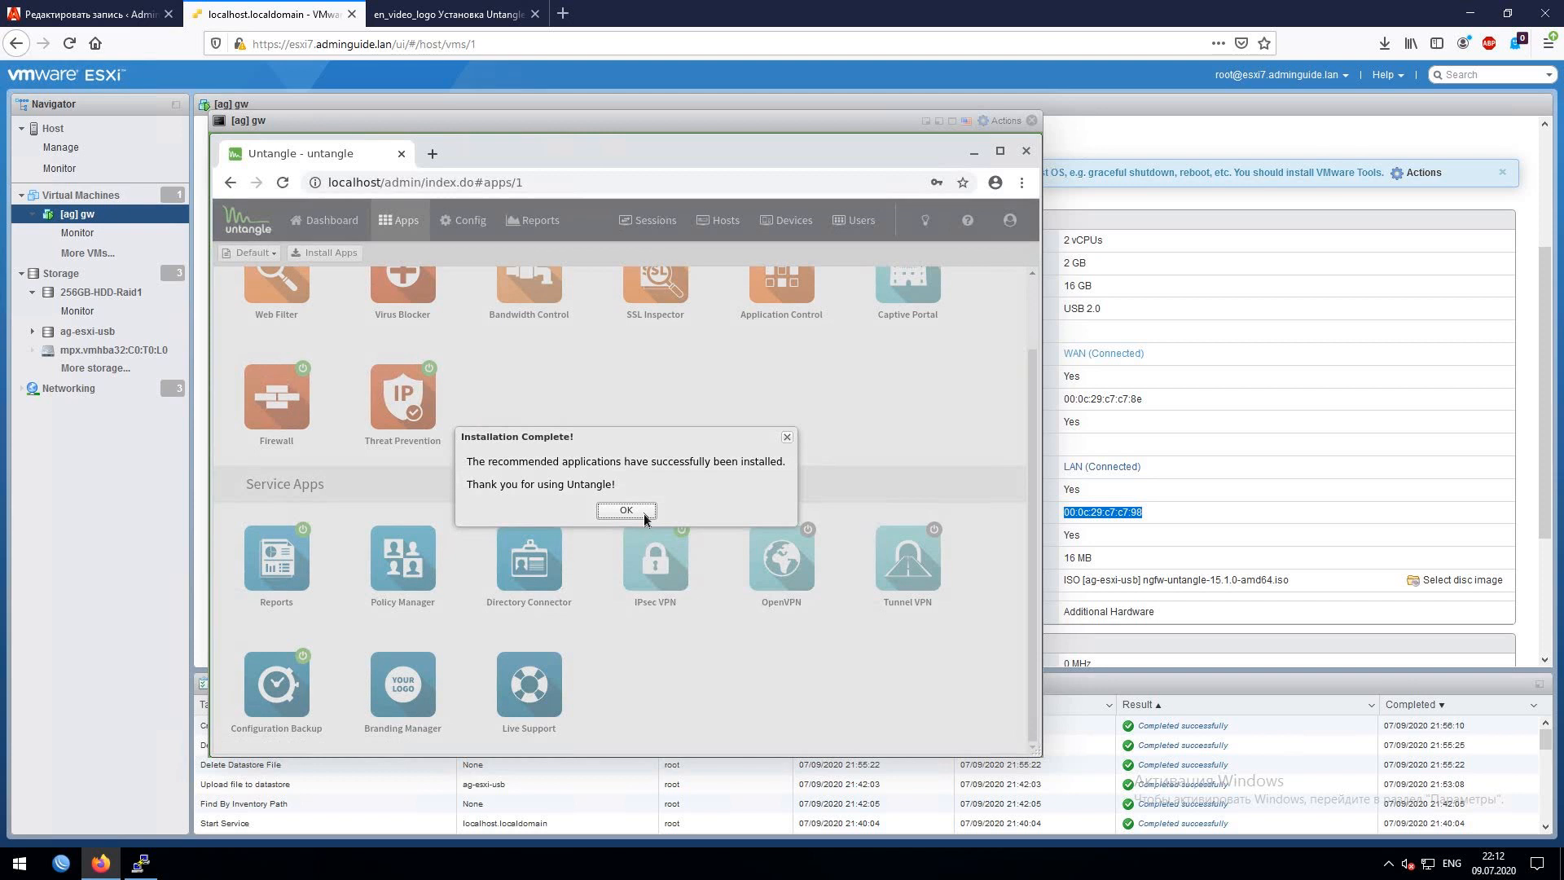
pyautogui.click(643, 513)
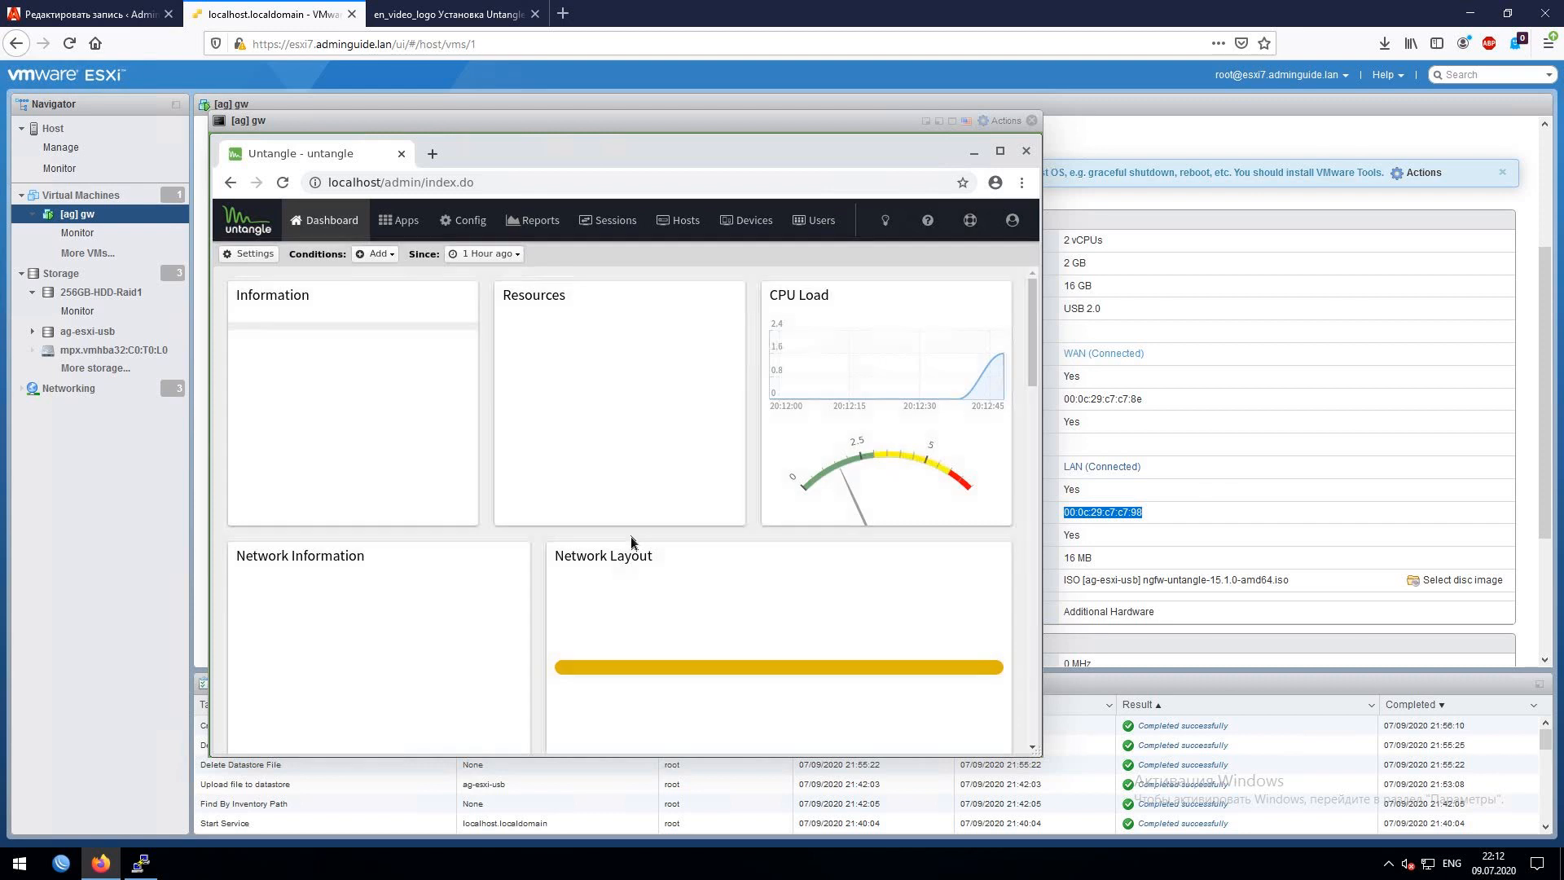
pyautogui.click(399, 220)
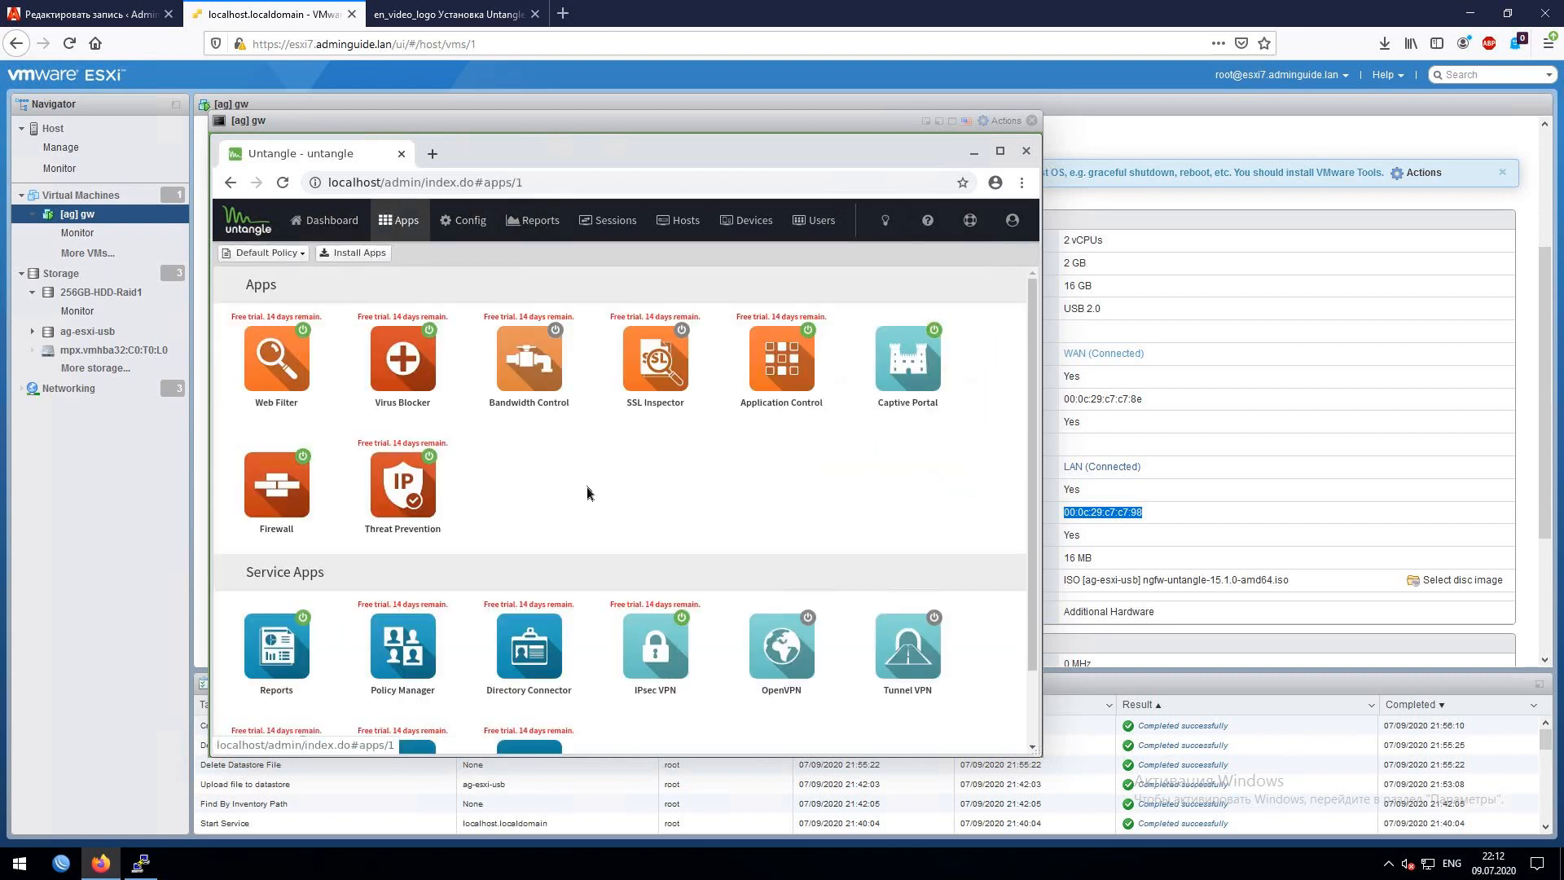
# - Toggle Web Filter's power, then switch off Virus Blocker and Application Control
pyautogui.click(286, 364)
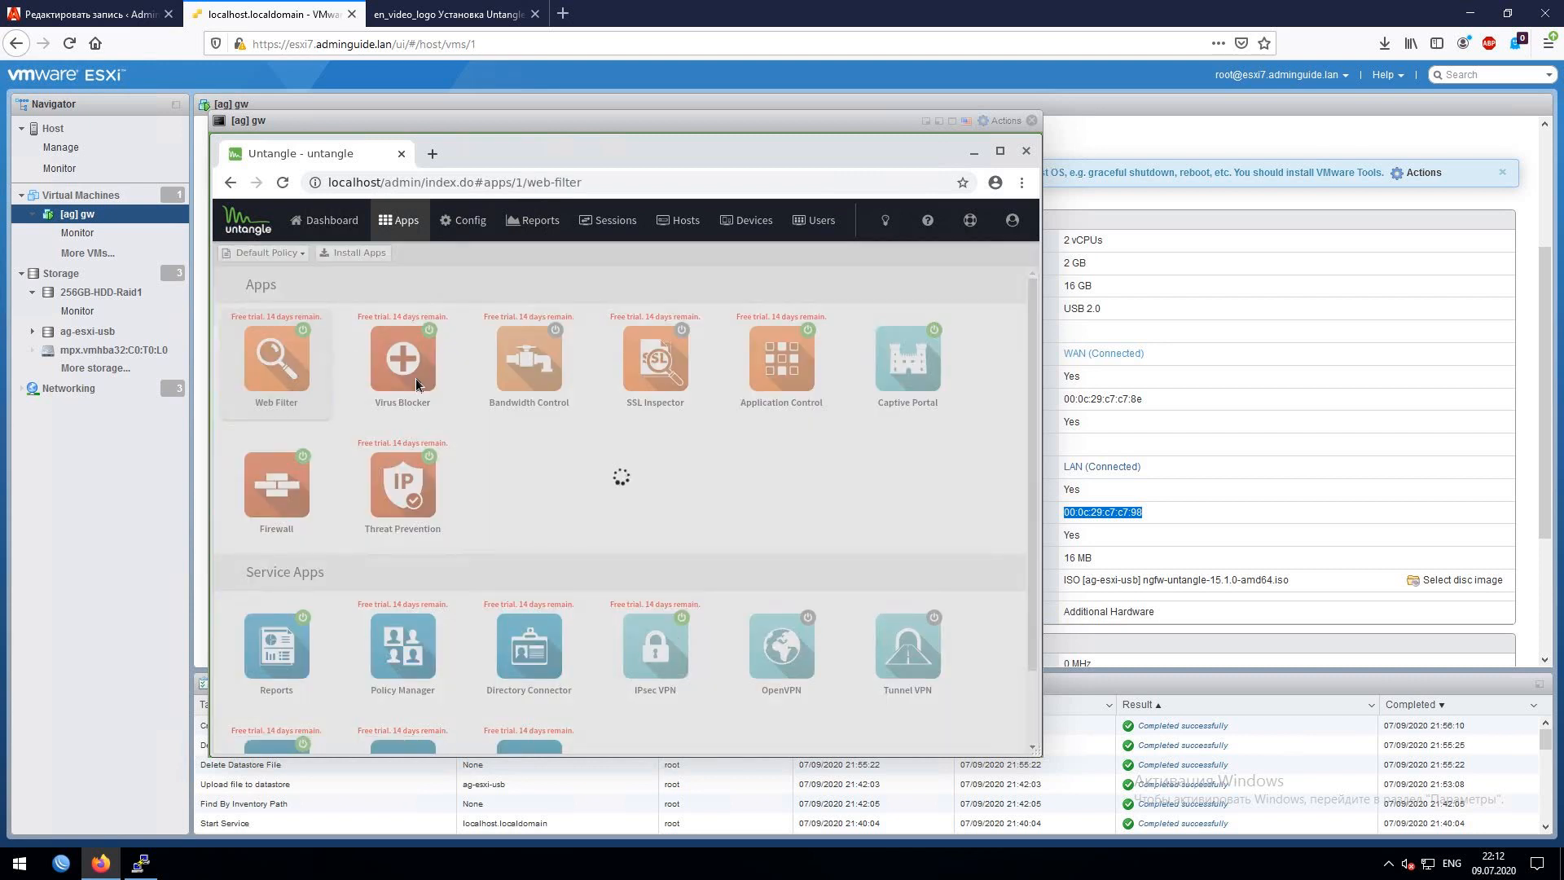
pyautogui.click(454, 407)
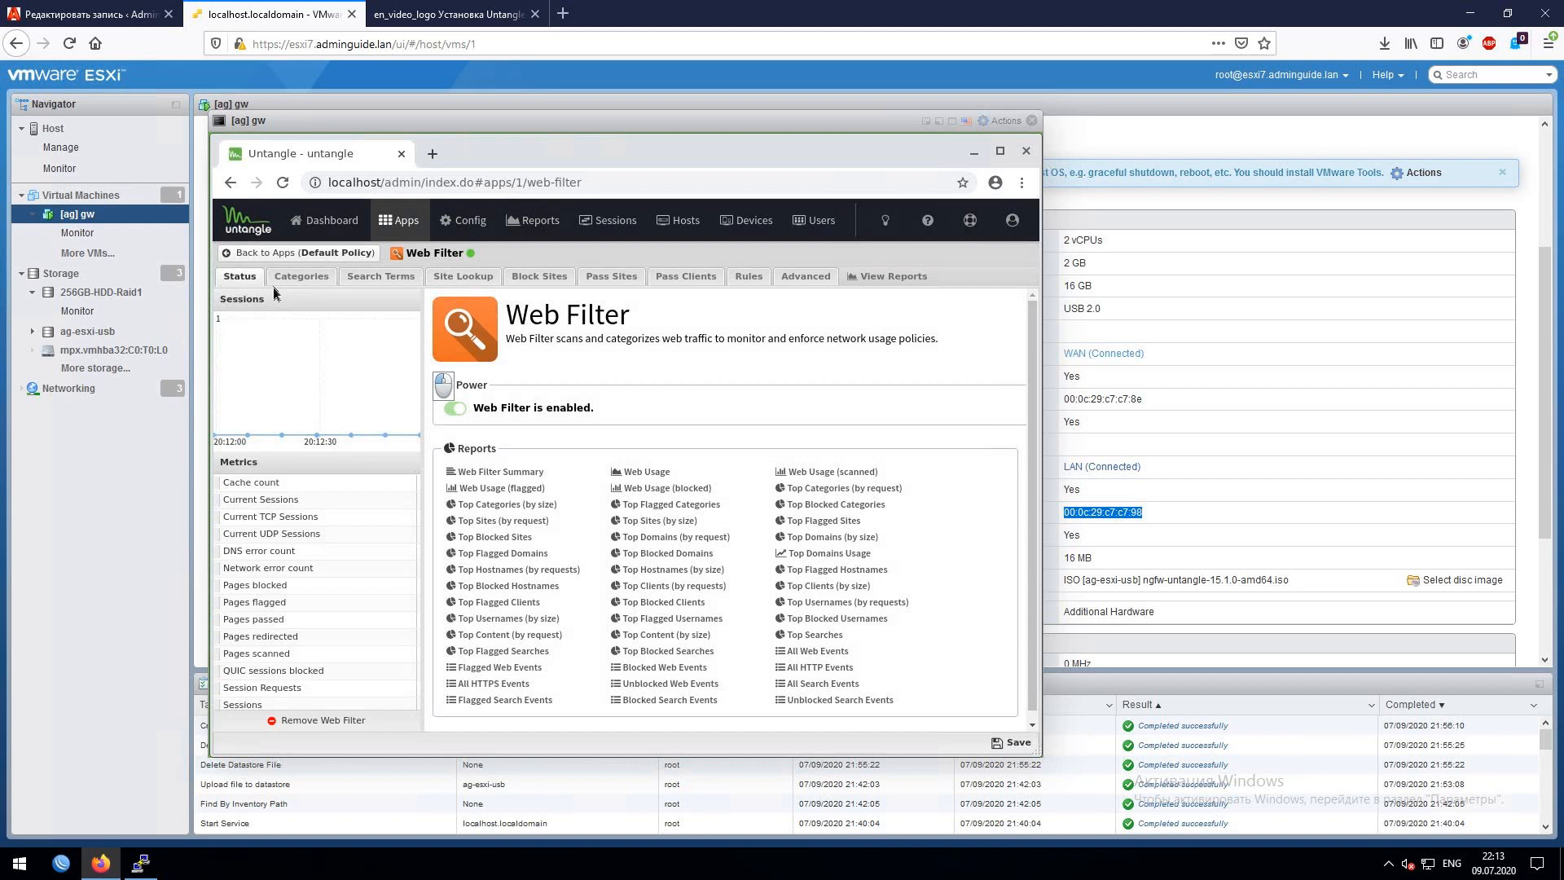
pyautogui.click(342, 253)
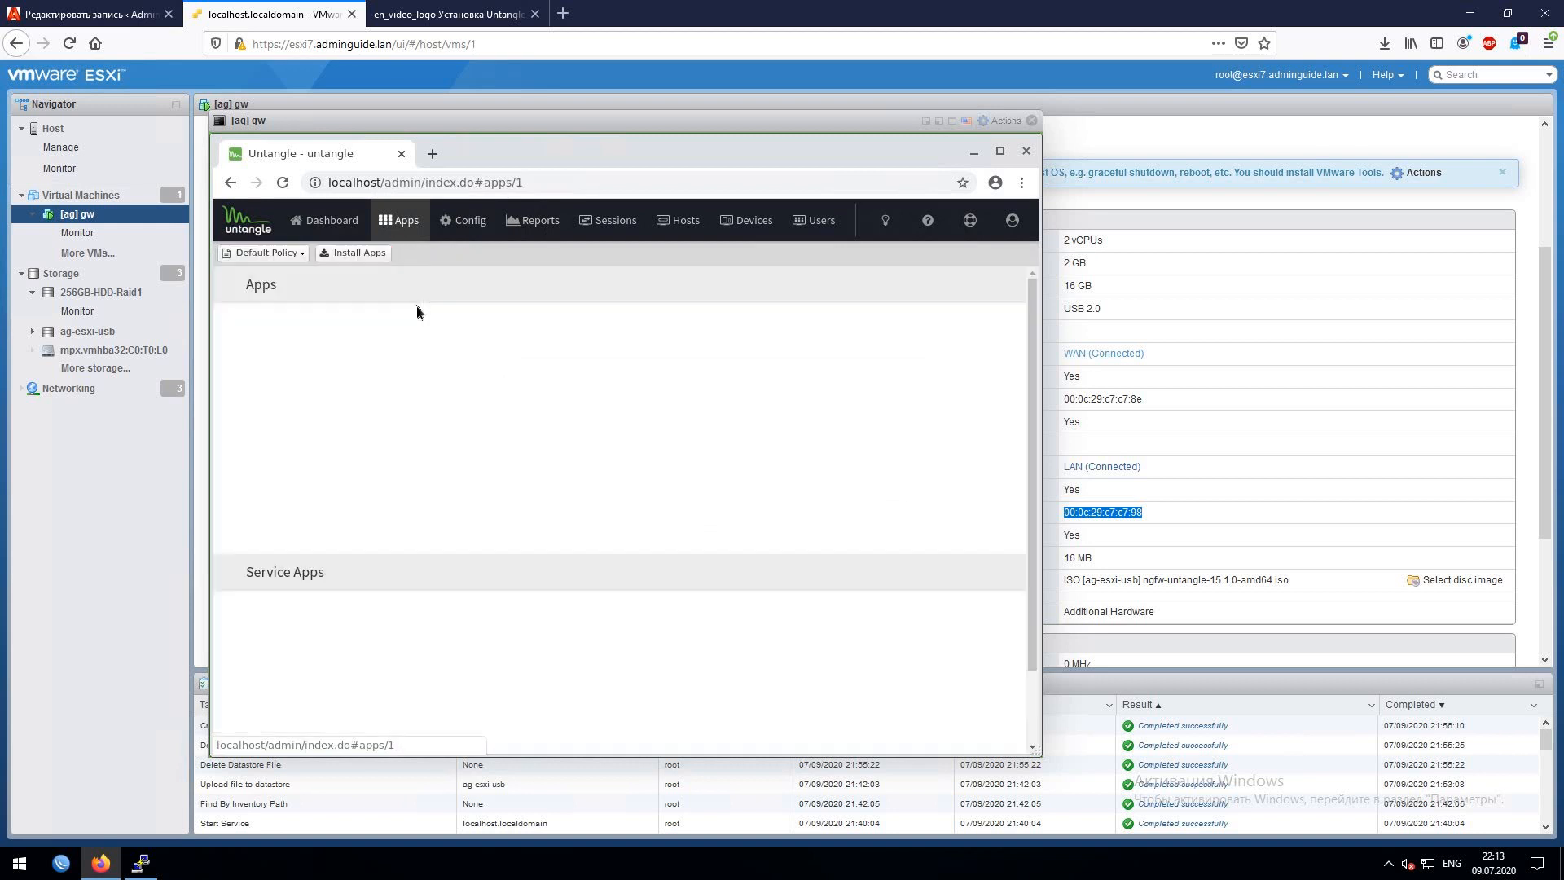
pyautogui.click(378, 352)
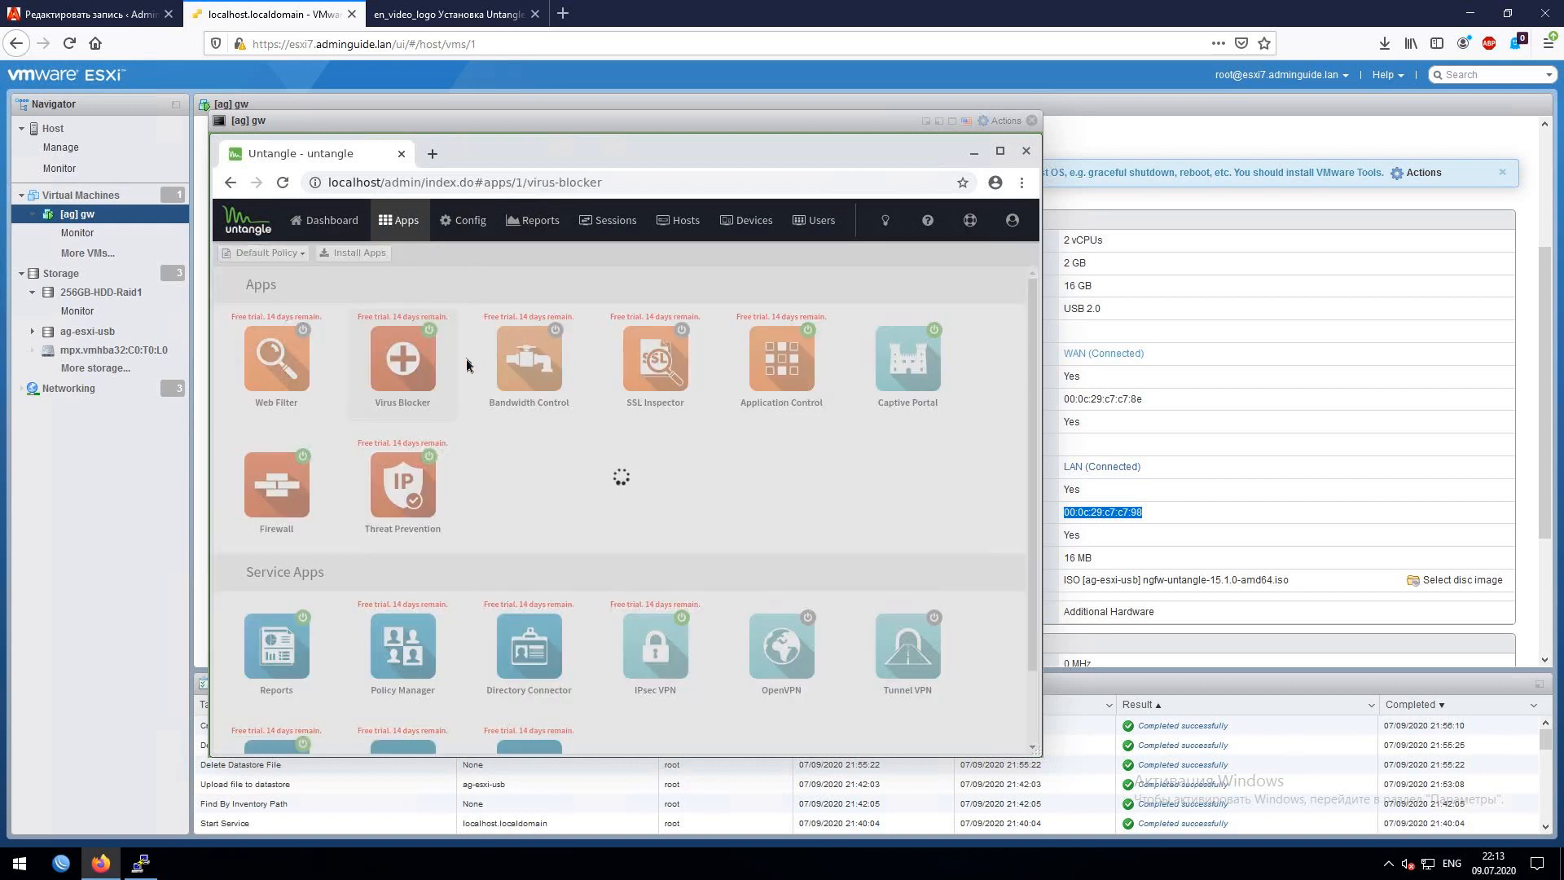
pyautogui.click(455, 408)
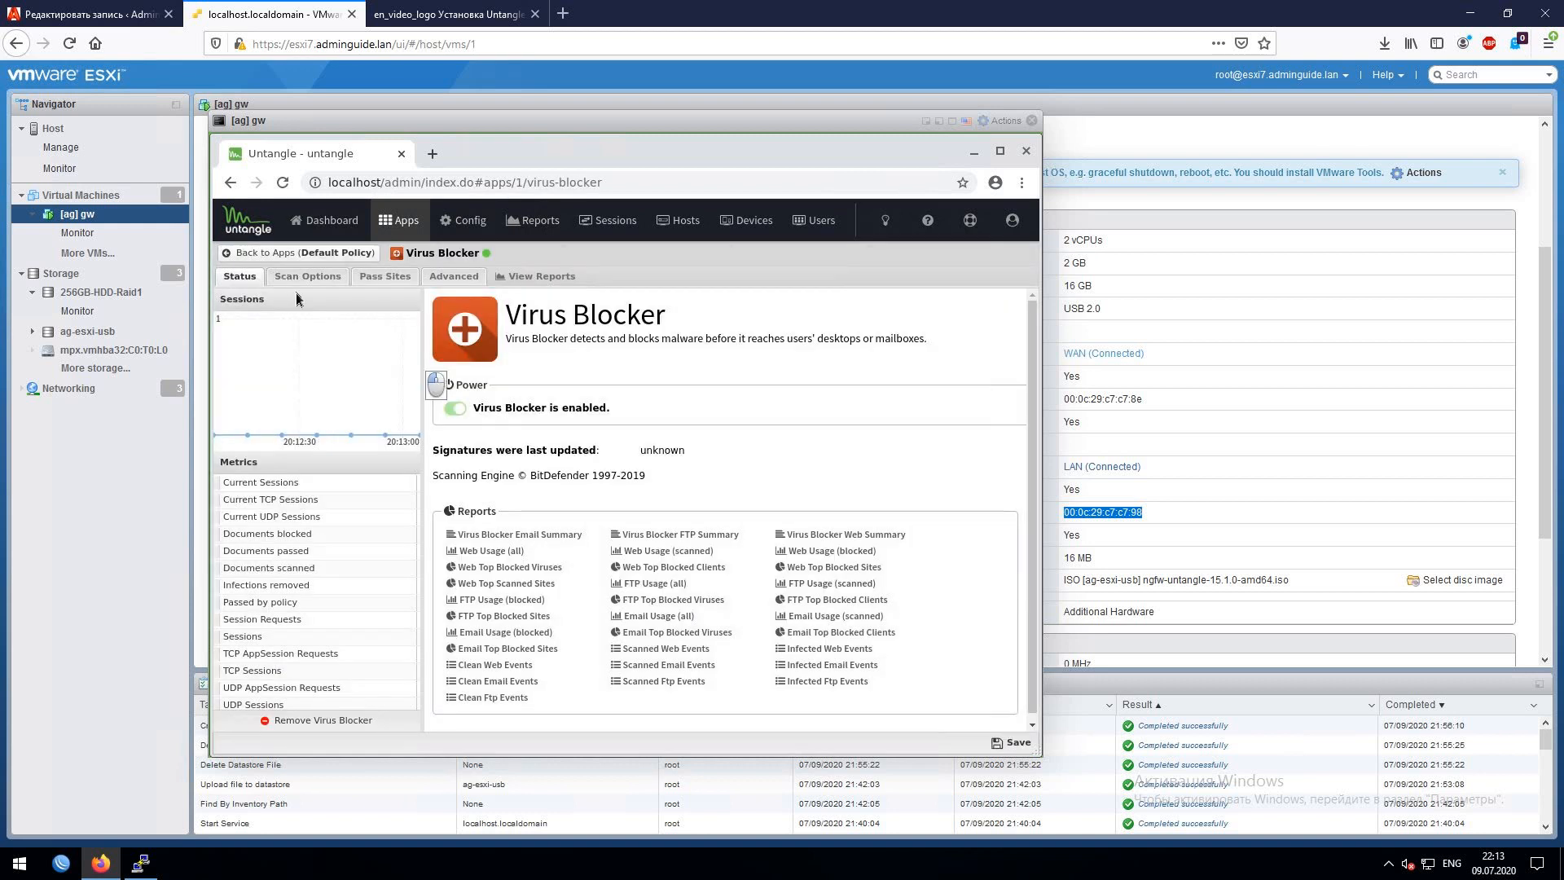
pyautogui.click(342, 252)
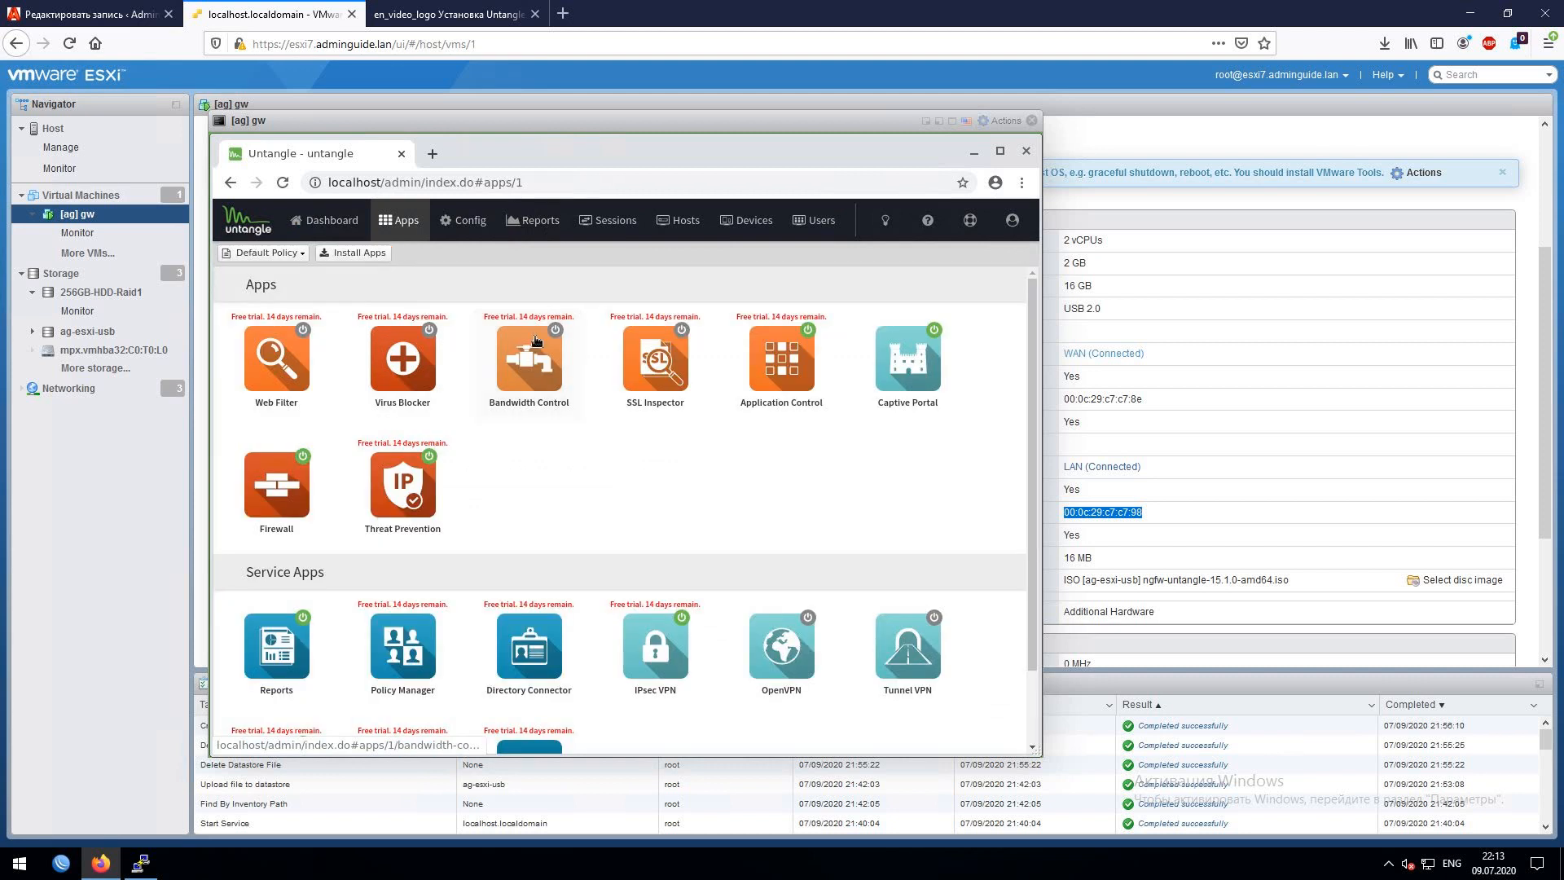
pyautogui.click(817, 365)
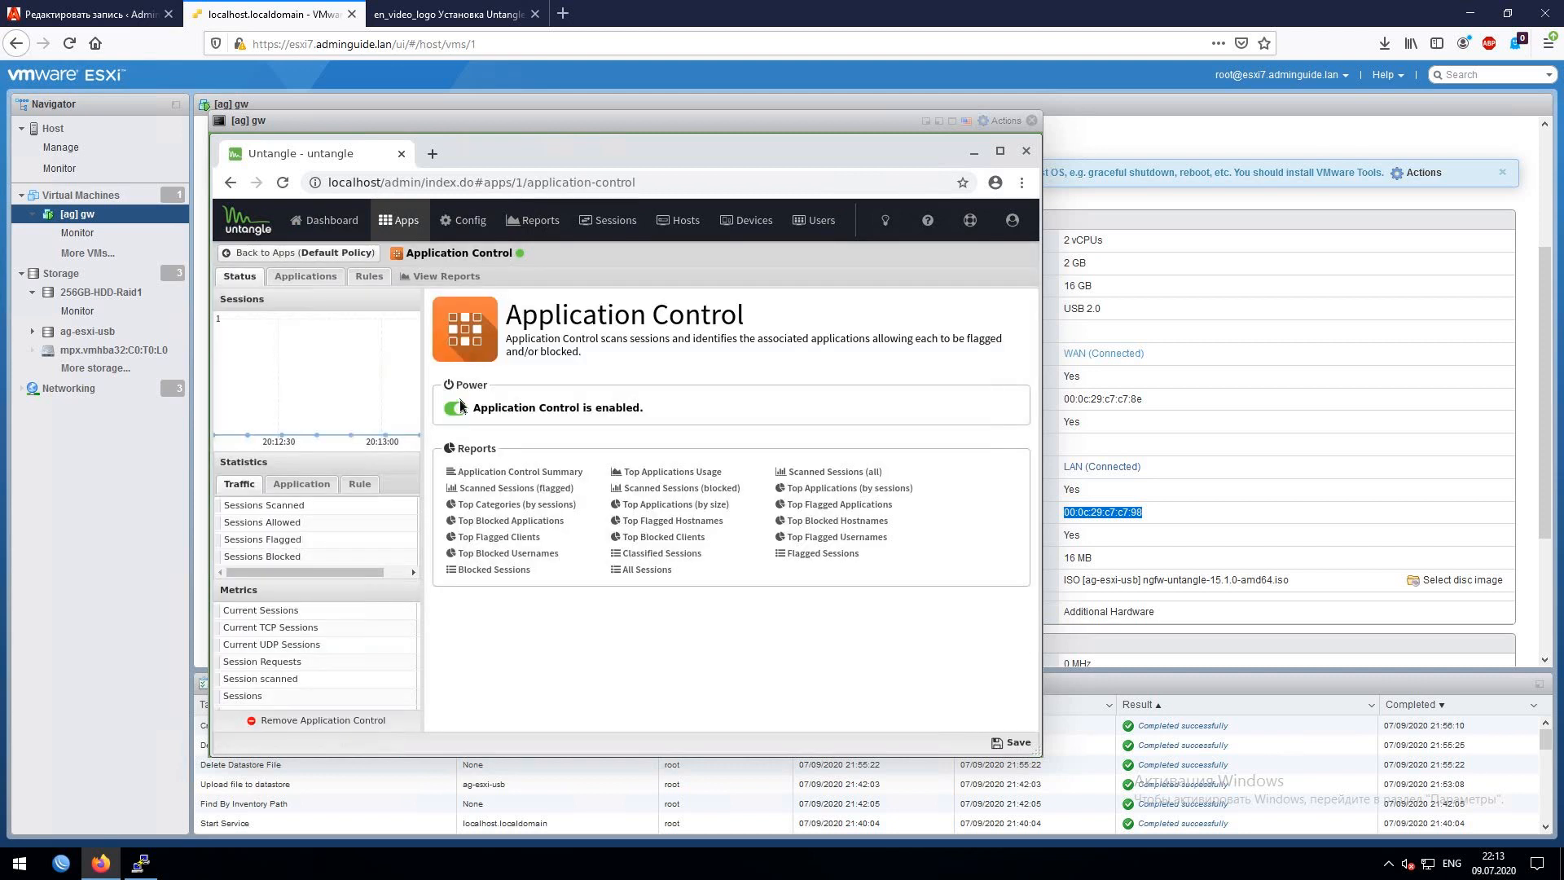
pyautogui.click(454, 408)
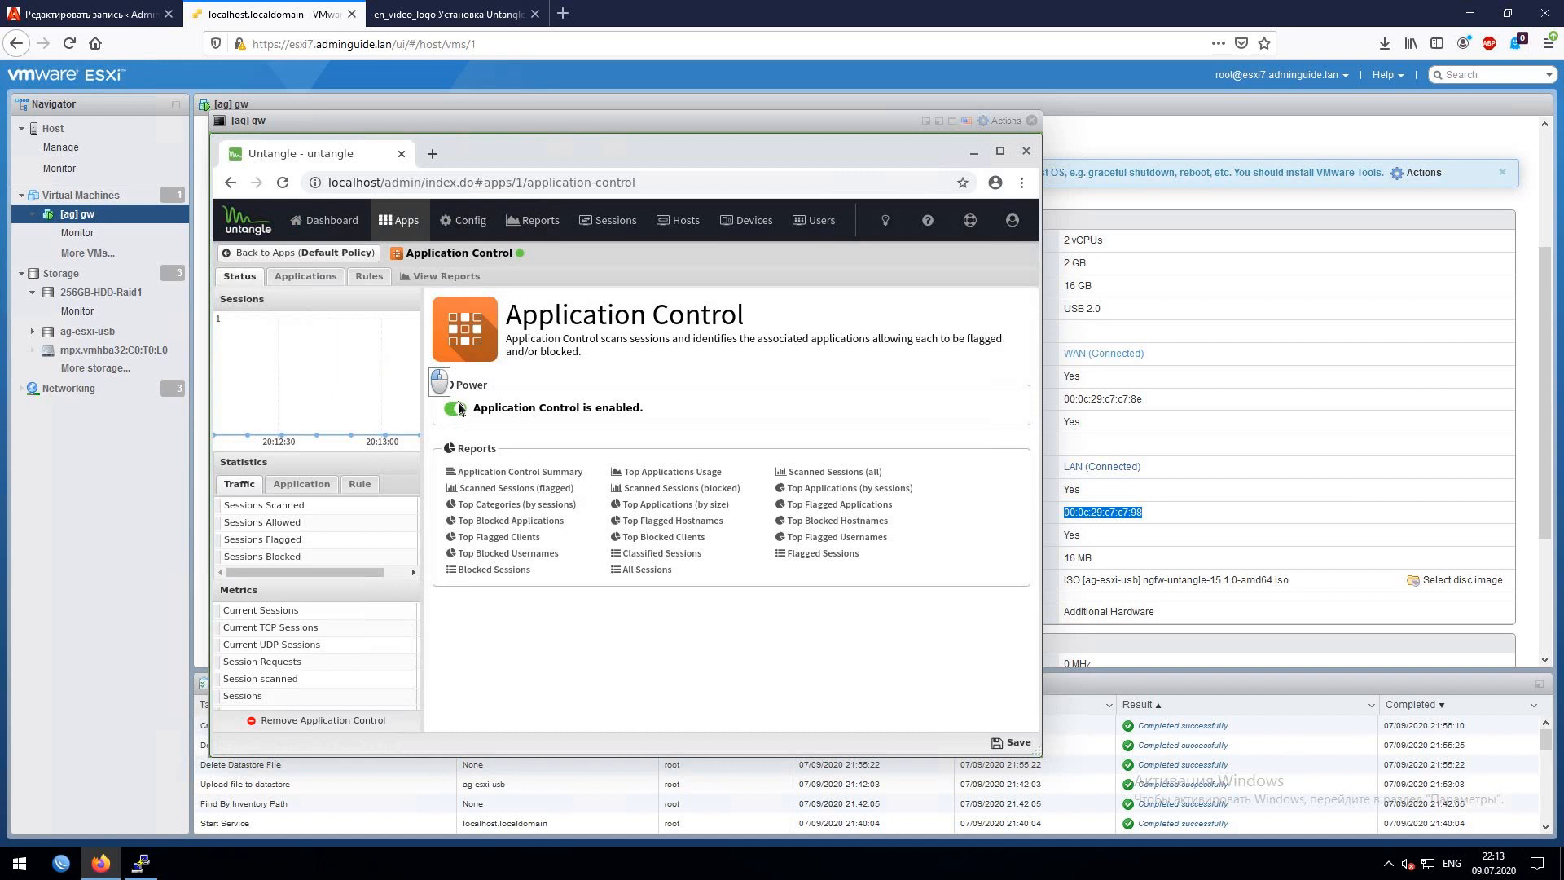
pyautogui.click(315, 256)
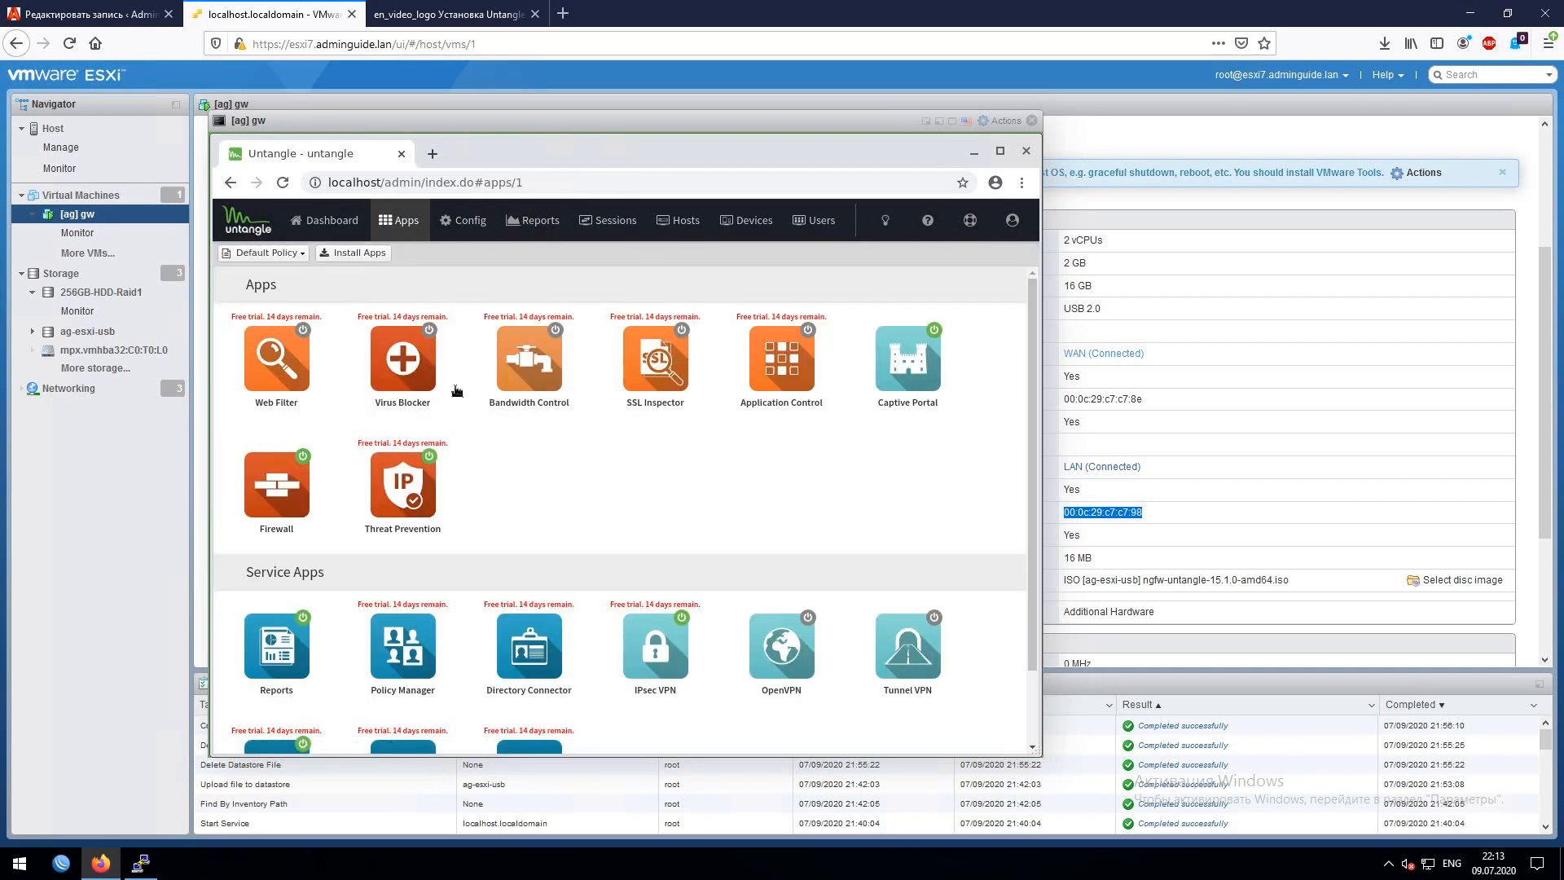
# - Switch off Threat Prevention, IPsec VPN and Configuration Backup, returning to the Apps page
pyautogui.click(415, 481)
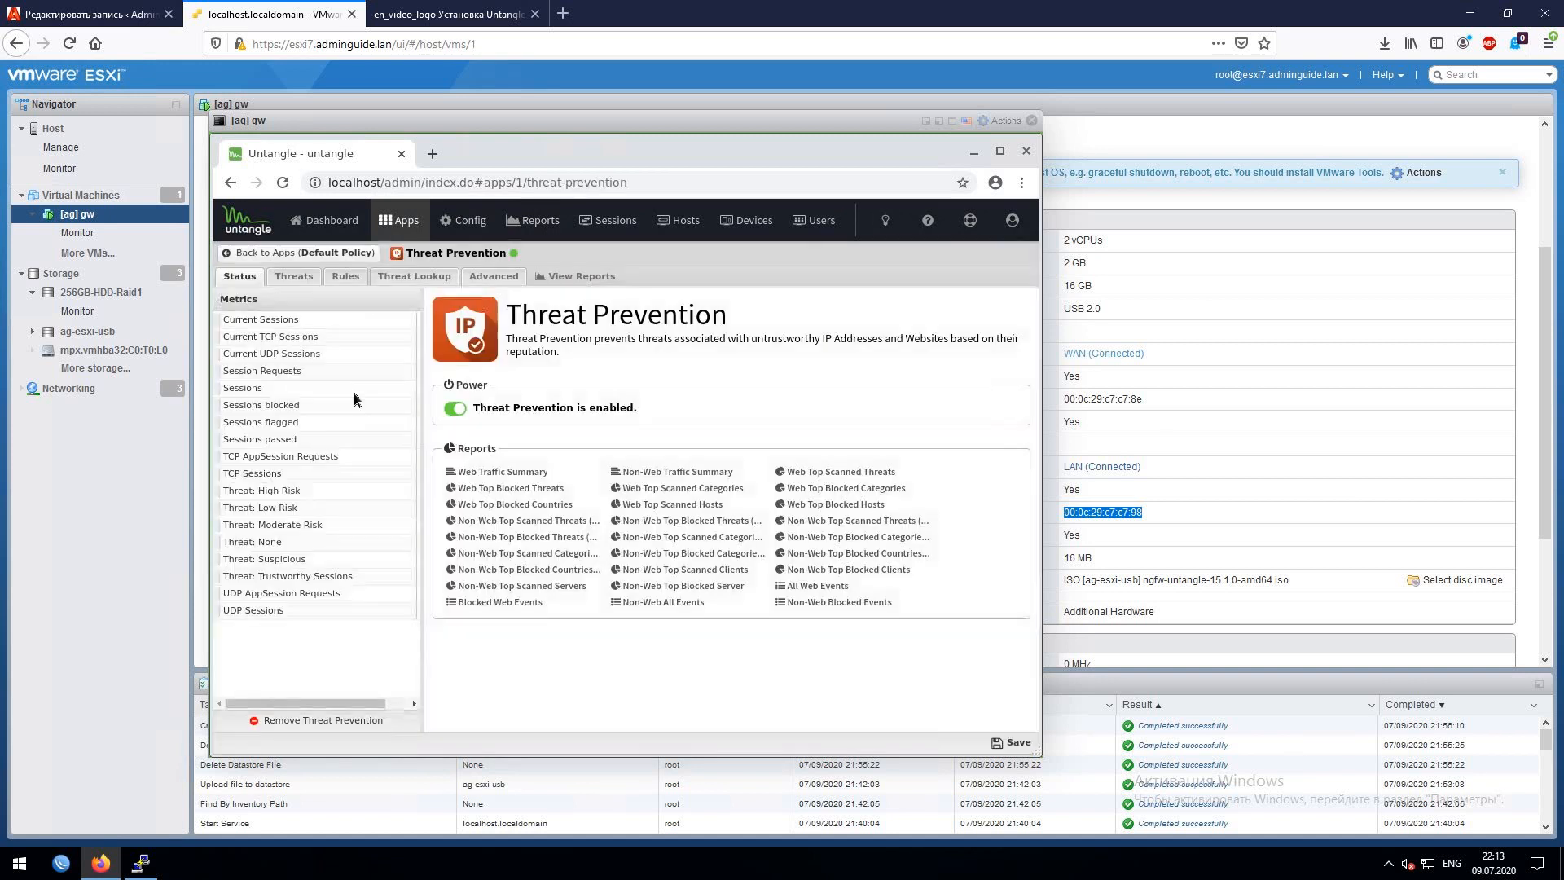
pyautogui.click(458, 409)
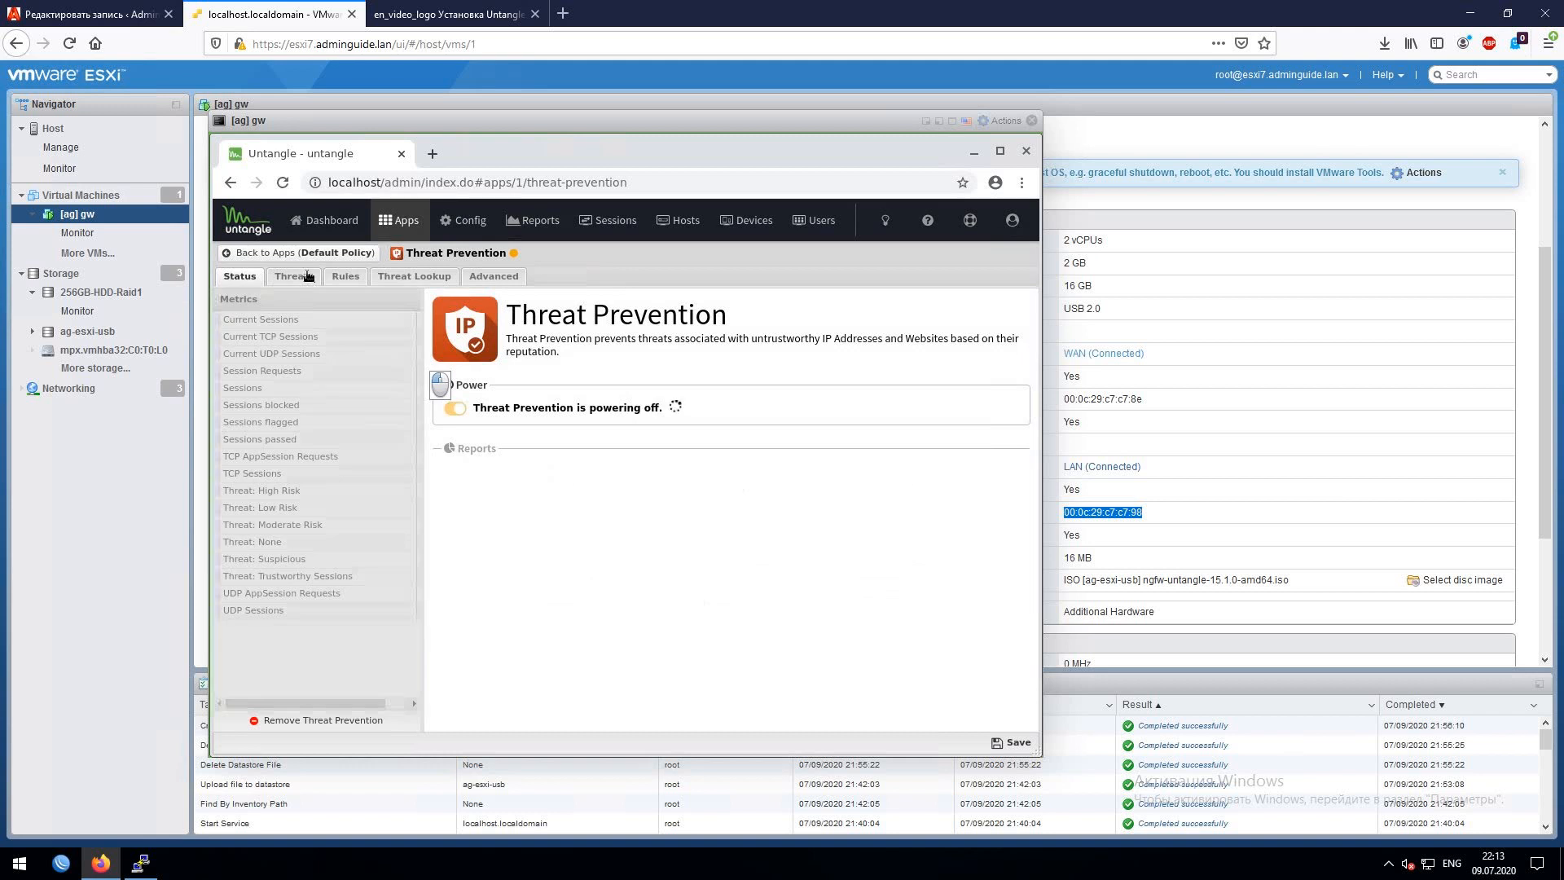
pyautogui.click(272, 253)
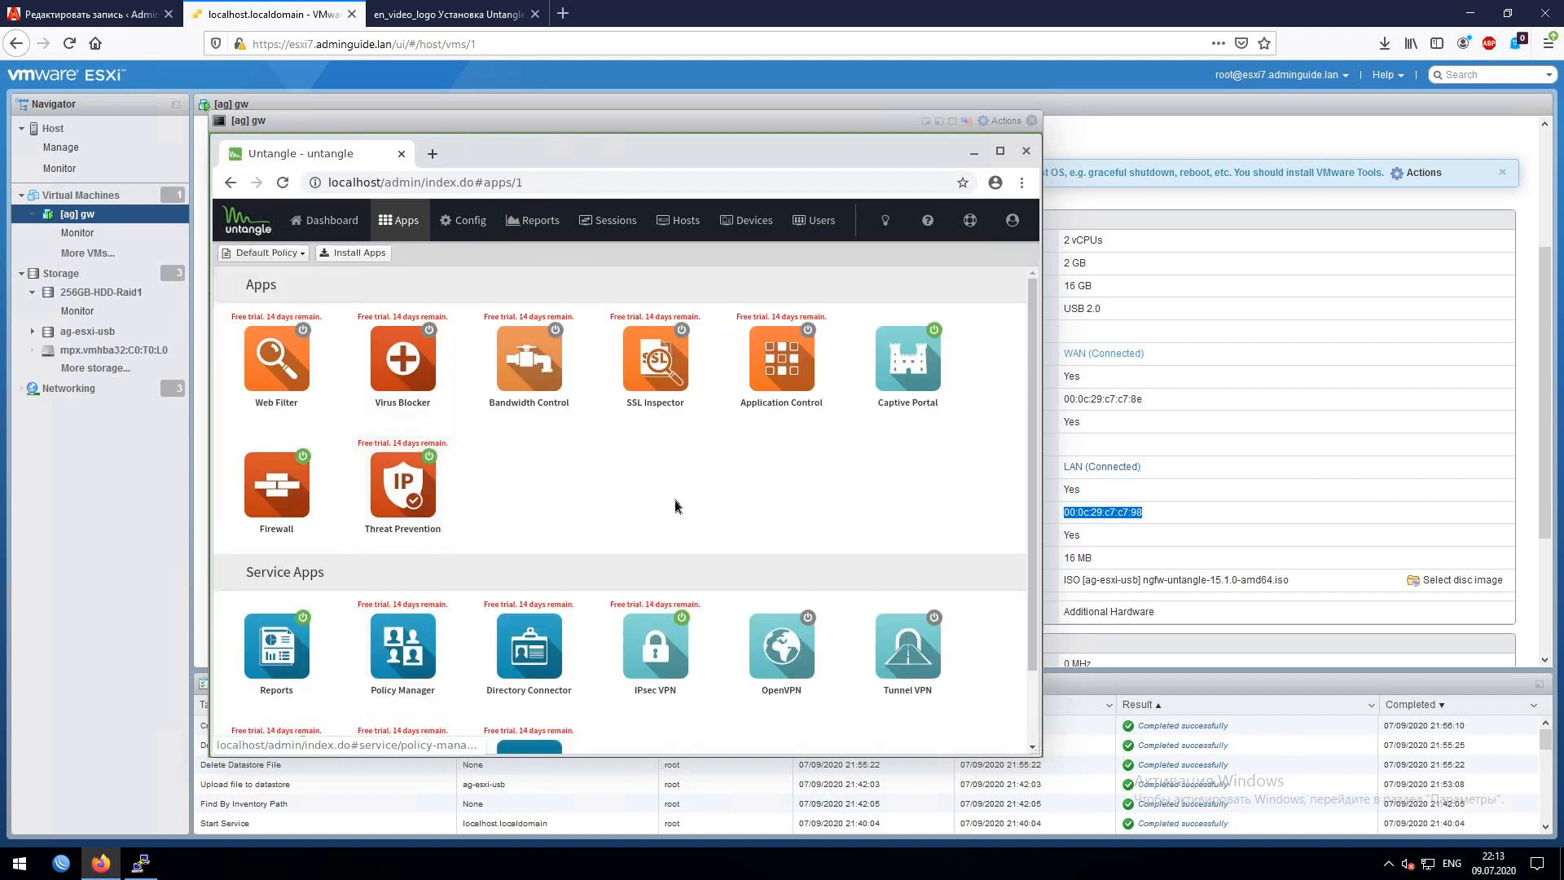
pyautogui.click(649, 641)
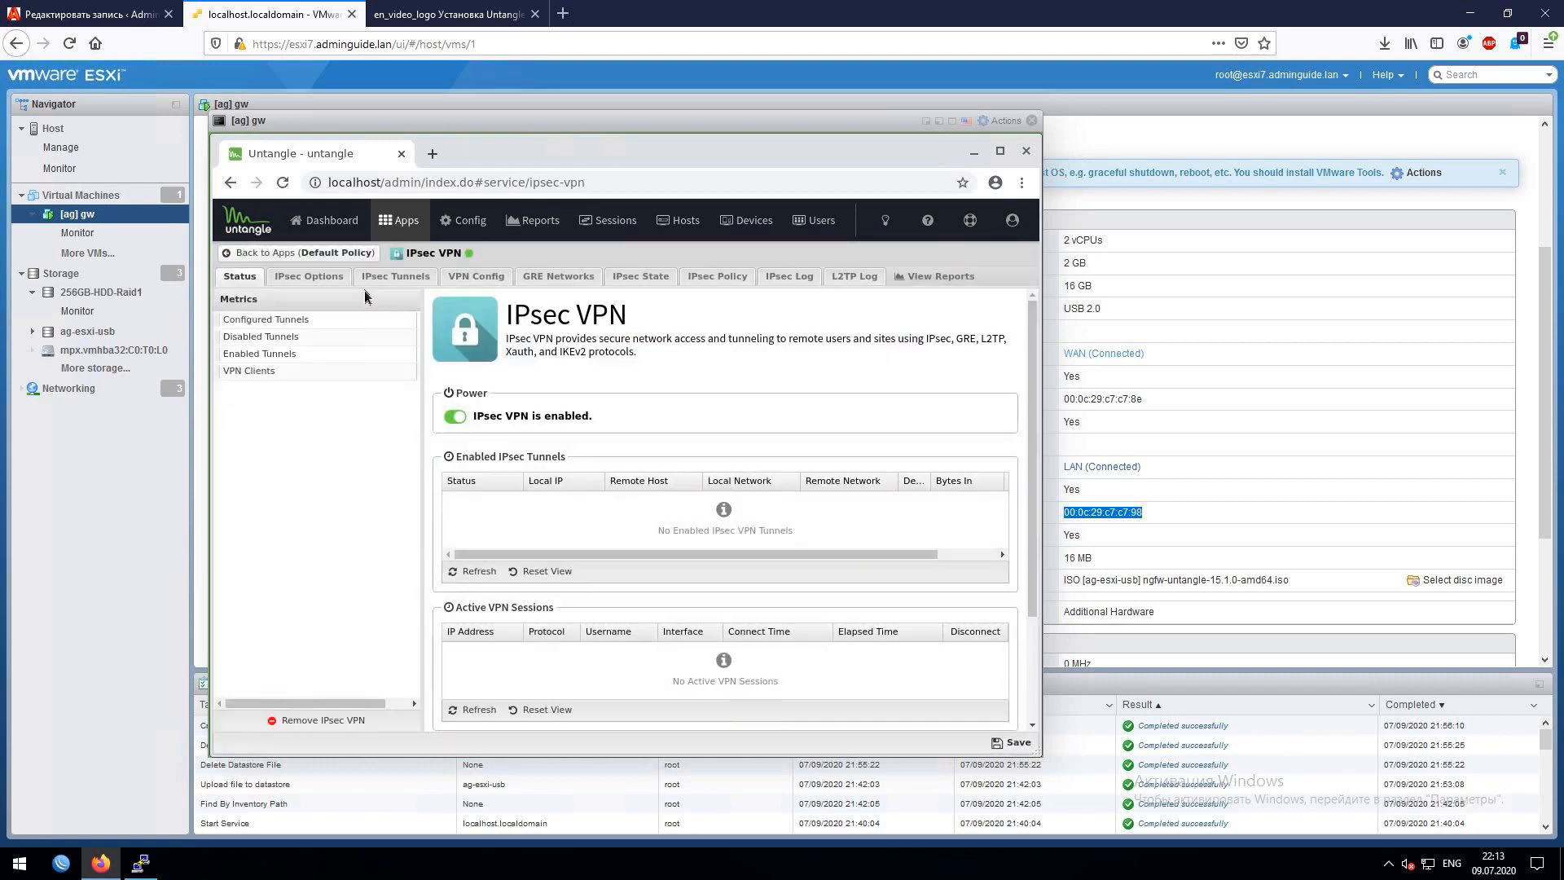
pyautogui.click(455, 416)
pyautogui.click(287, 254)
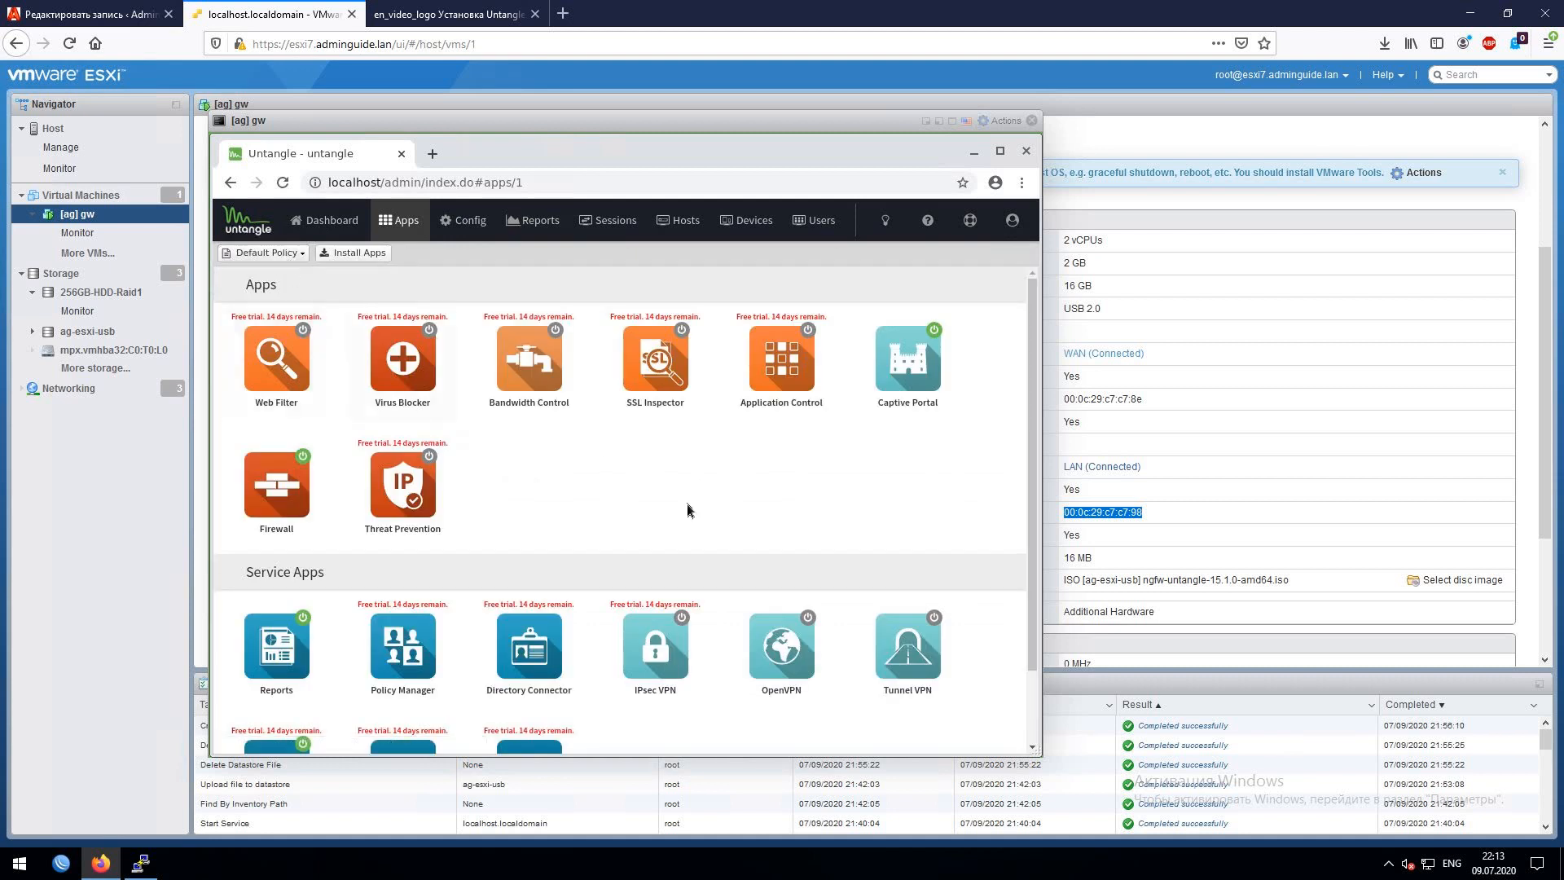
pyautogui.scroll(-1, 701, 511)
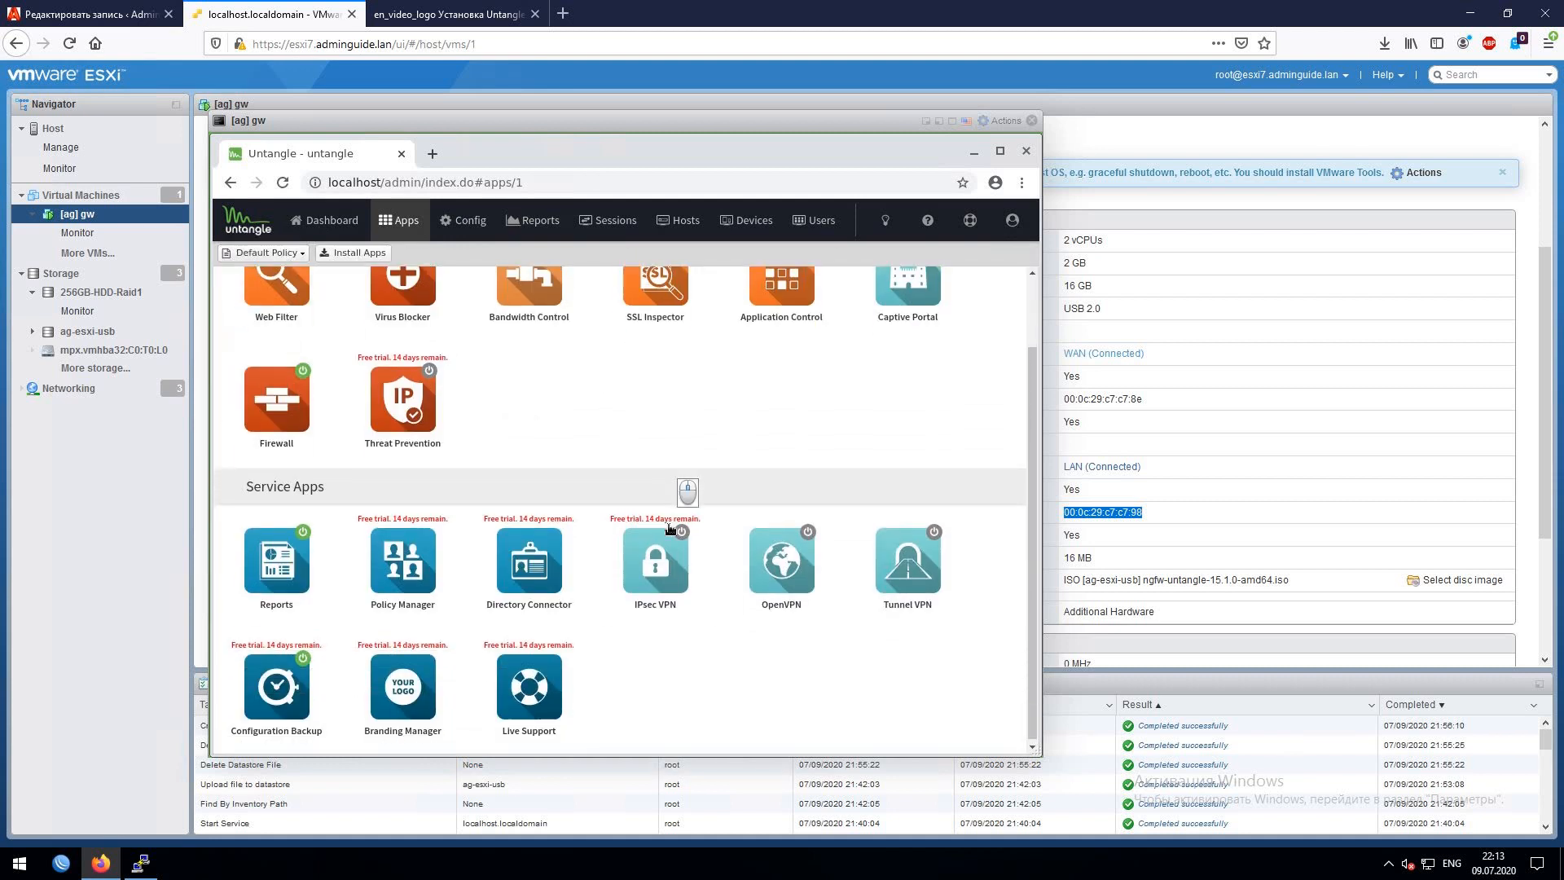
pyautogui.click(275, 661)
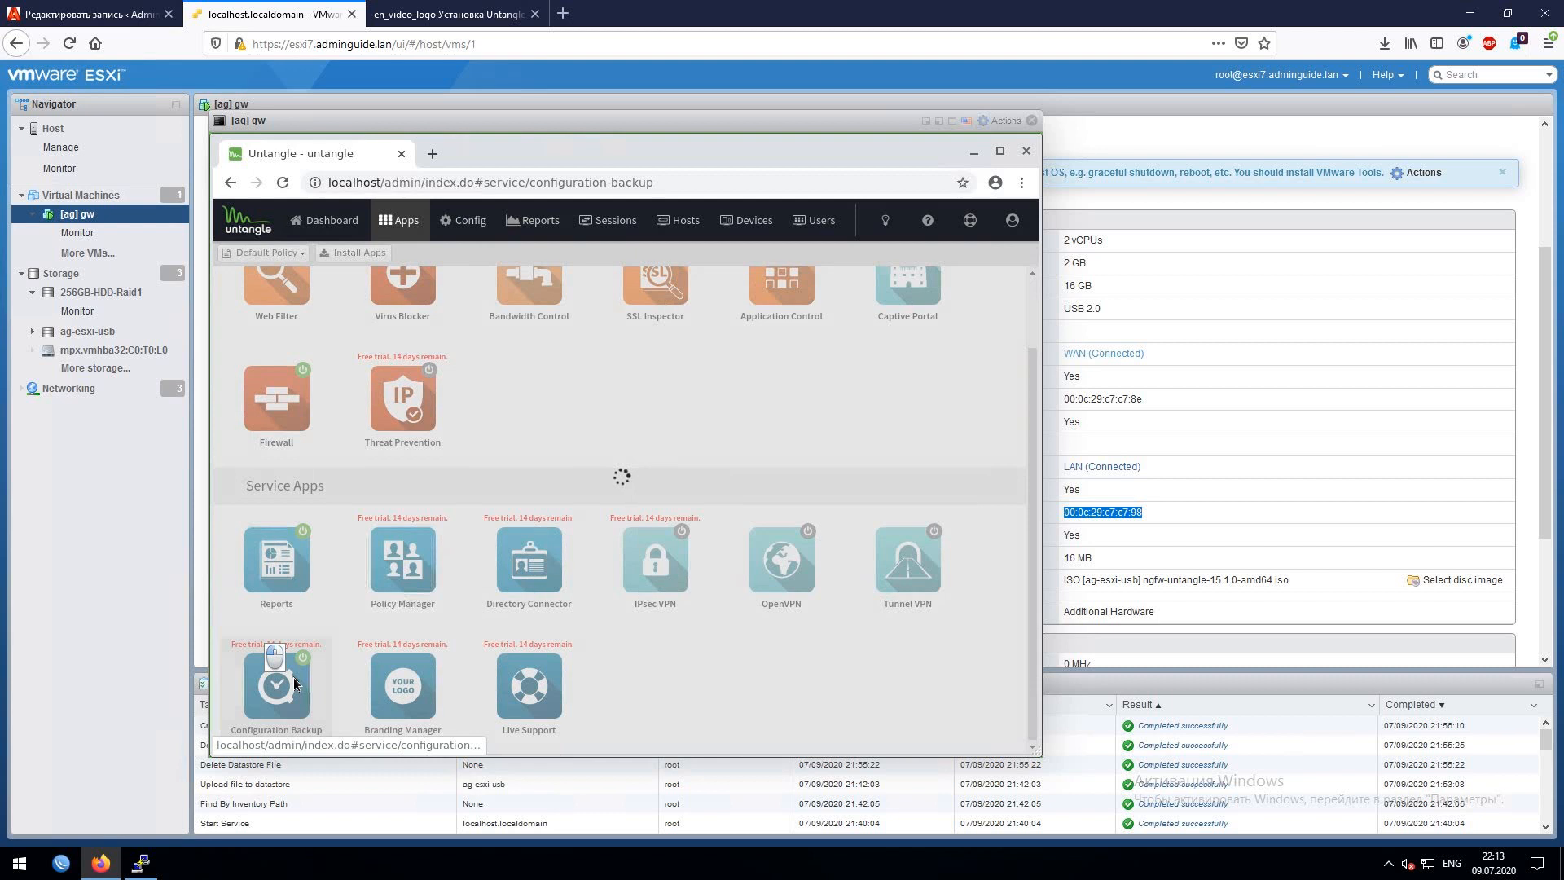
pyautogui.click(242, 410)
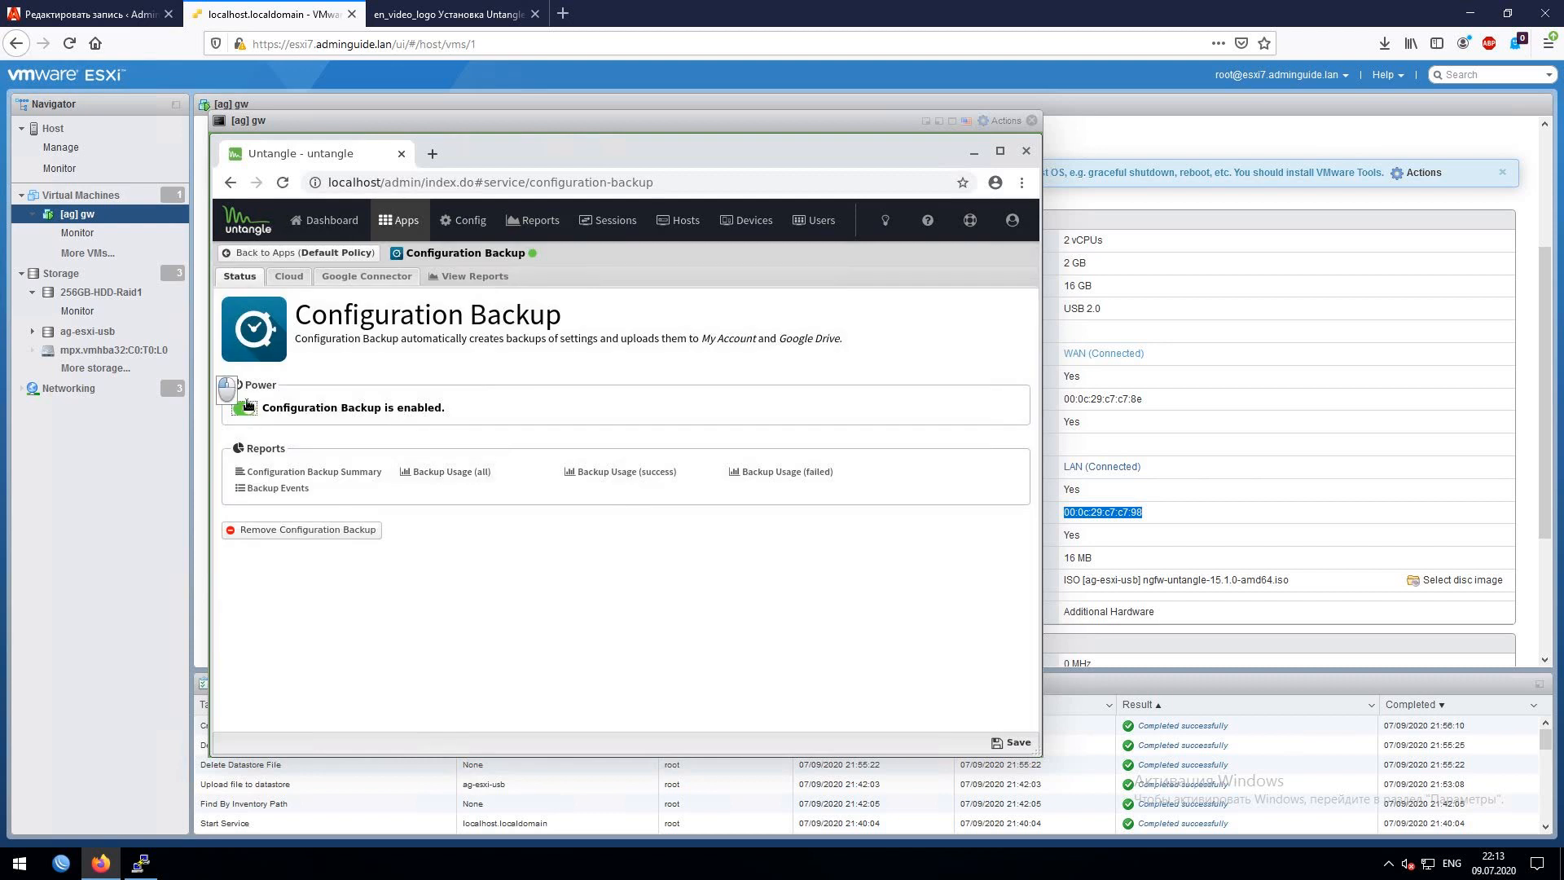
pyautogui.click(261, 253)
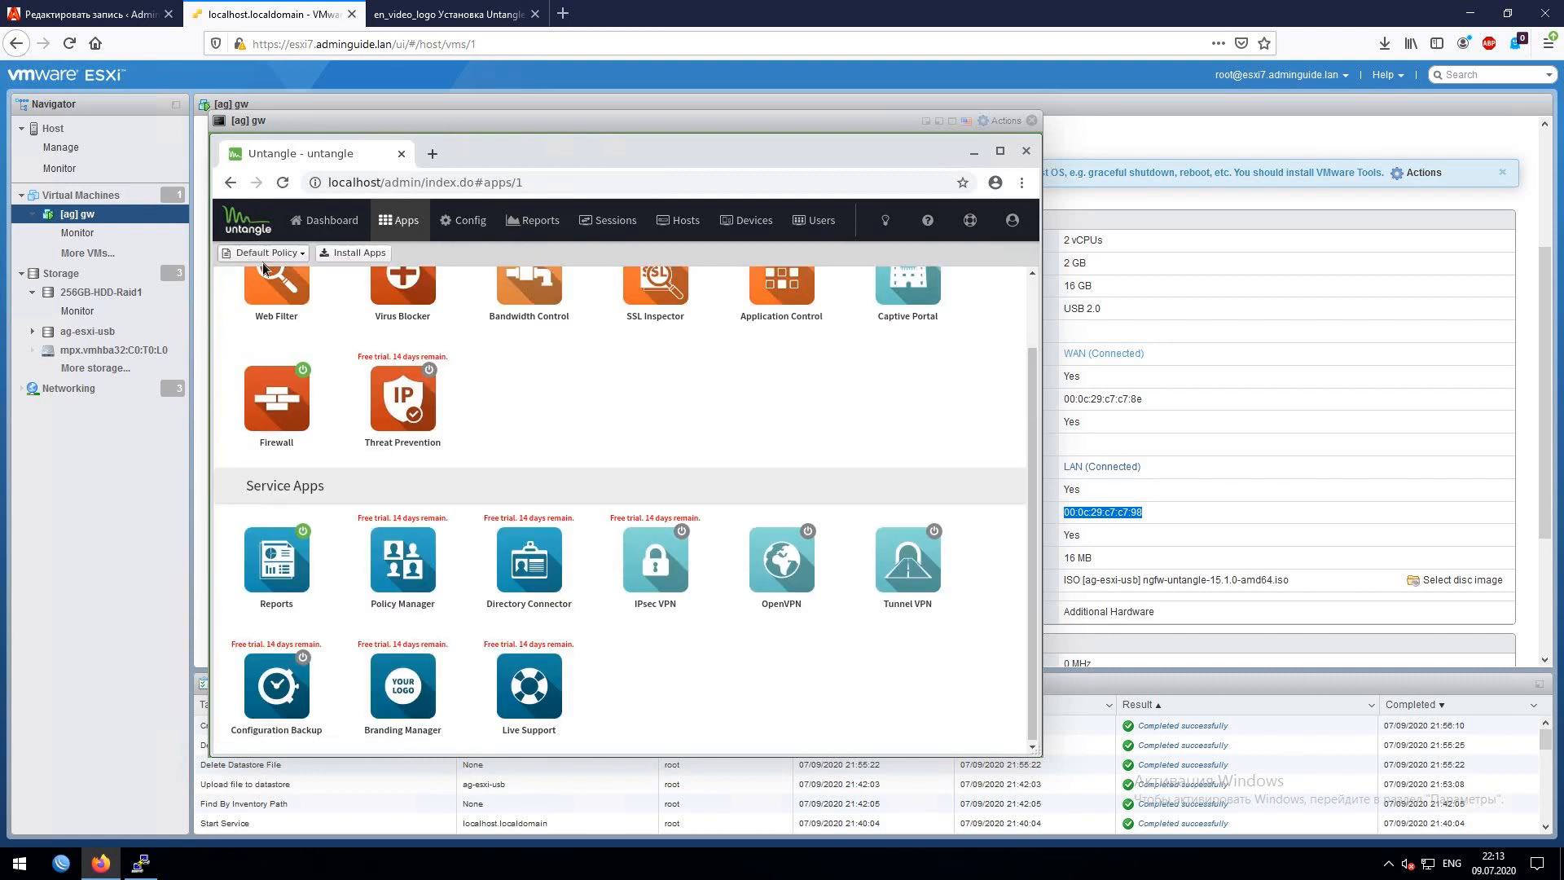
pyautogui.scroll(2, 751, 691)
pyautogui.scroll(2, 751, 691)
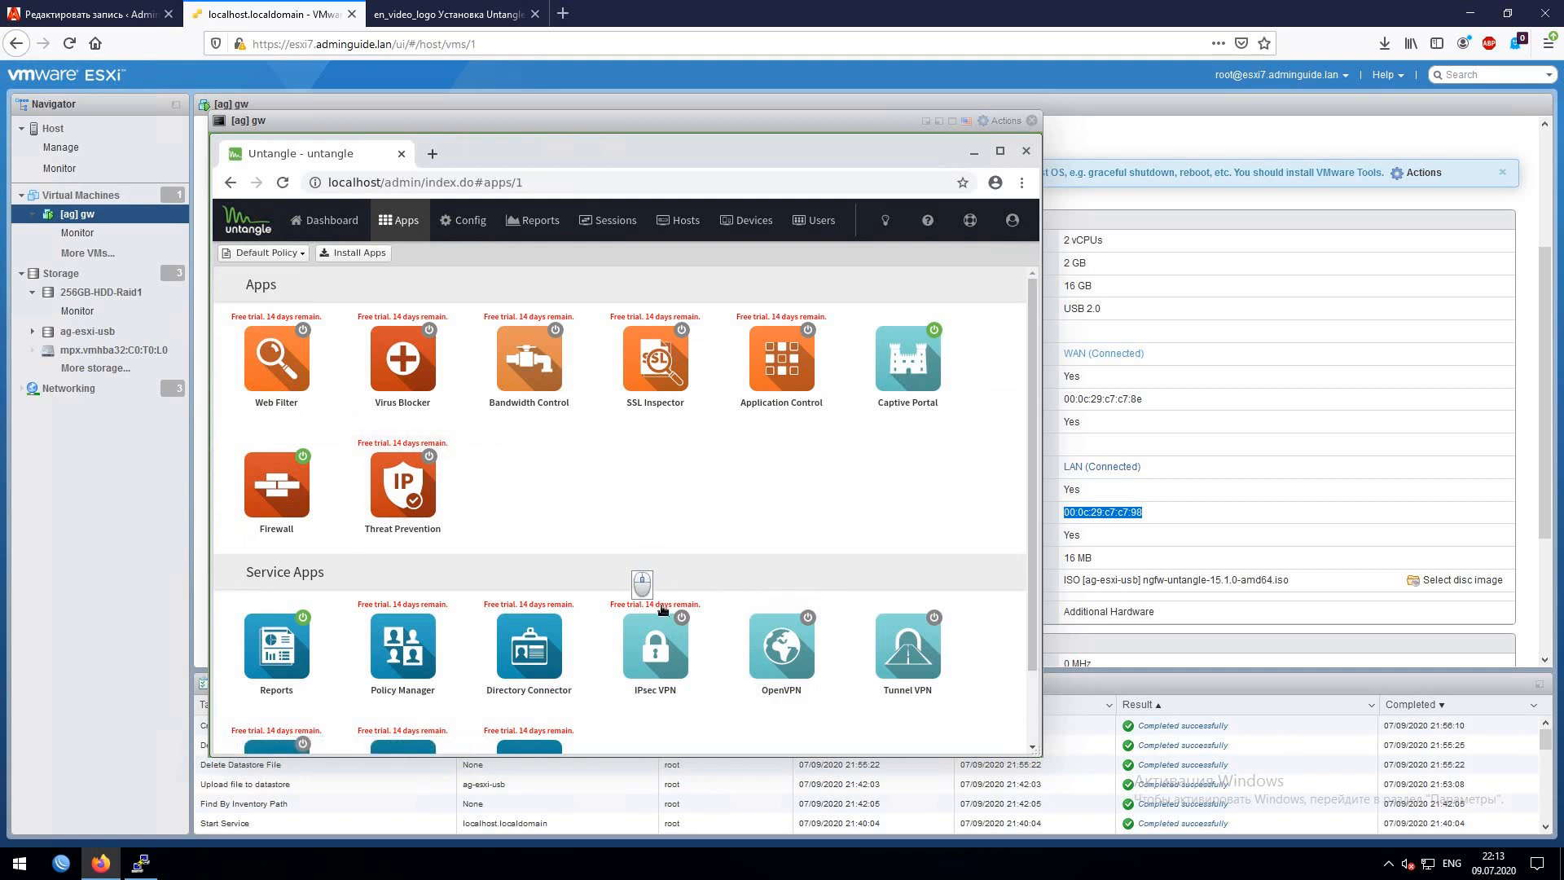
pyautogui.scroll(-2, 652, 595)
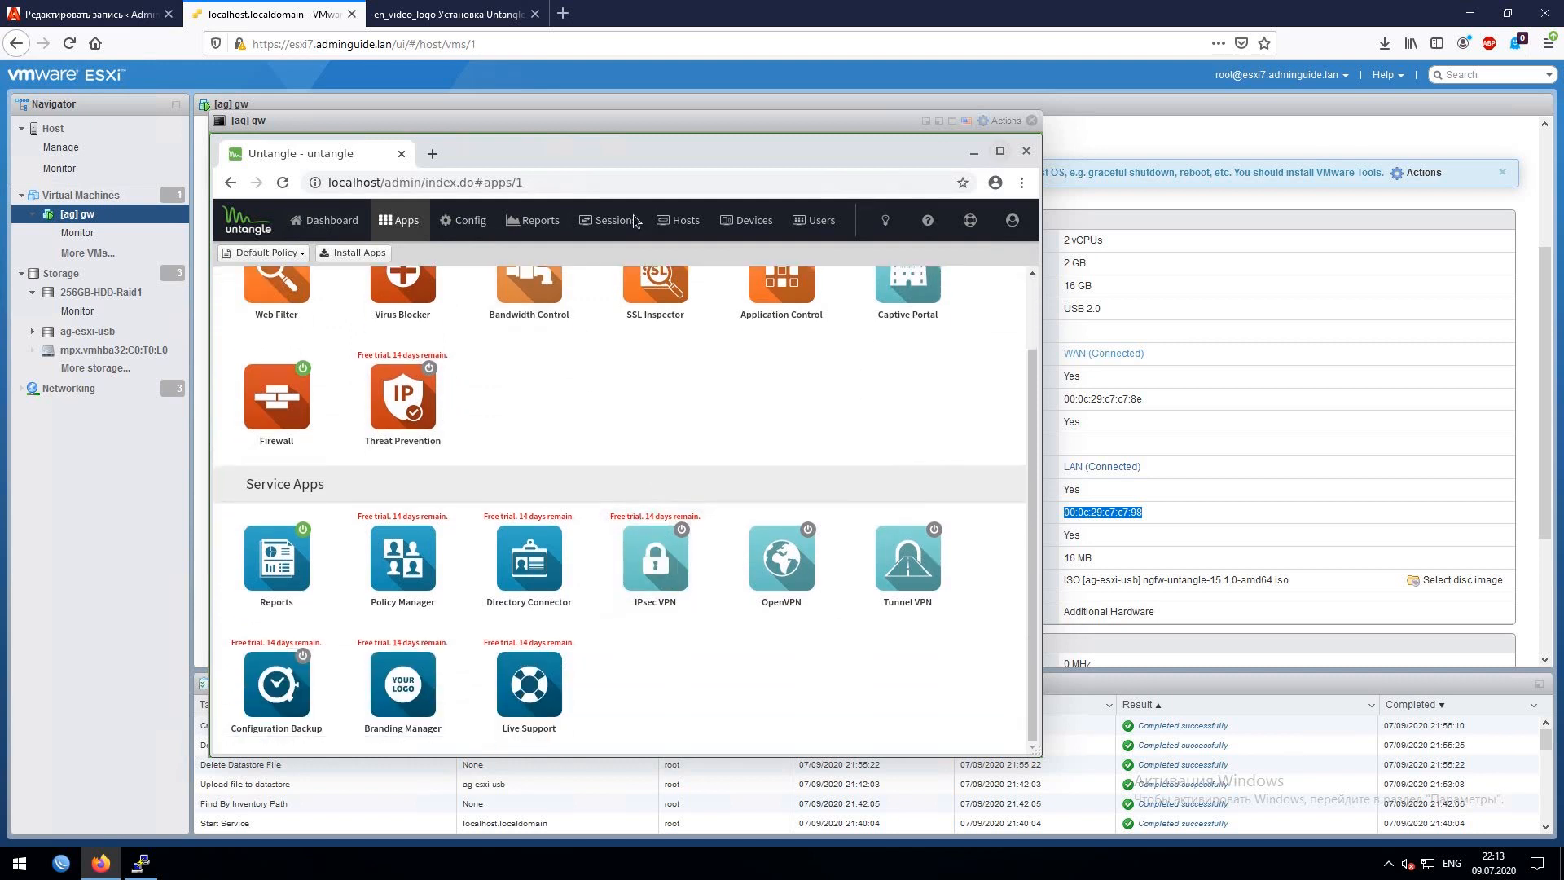
# - Go to Config > Network and open the Advanced settings tab
pyautogui.click(461, 231)
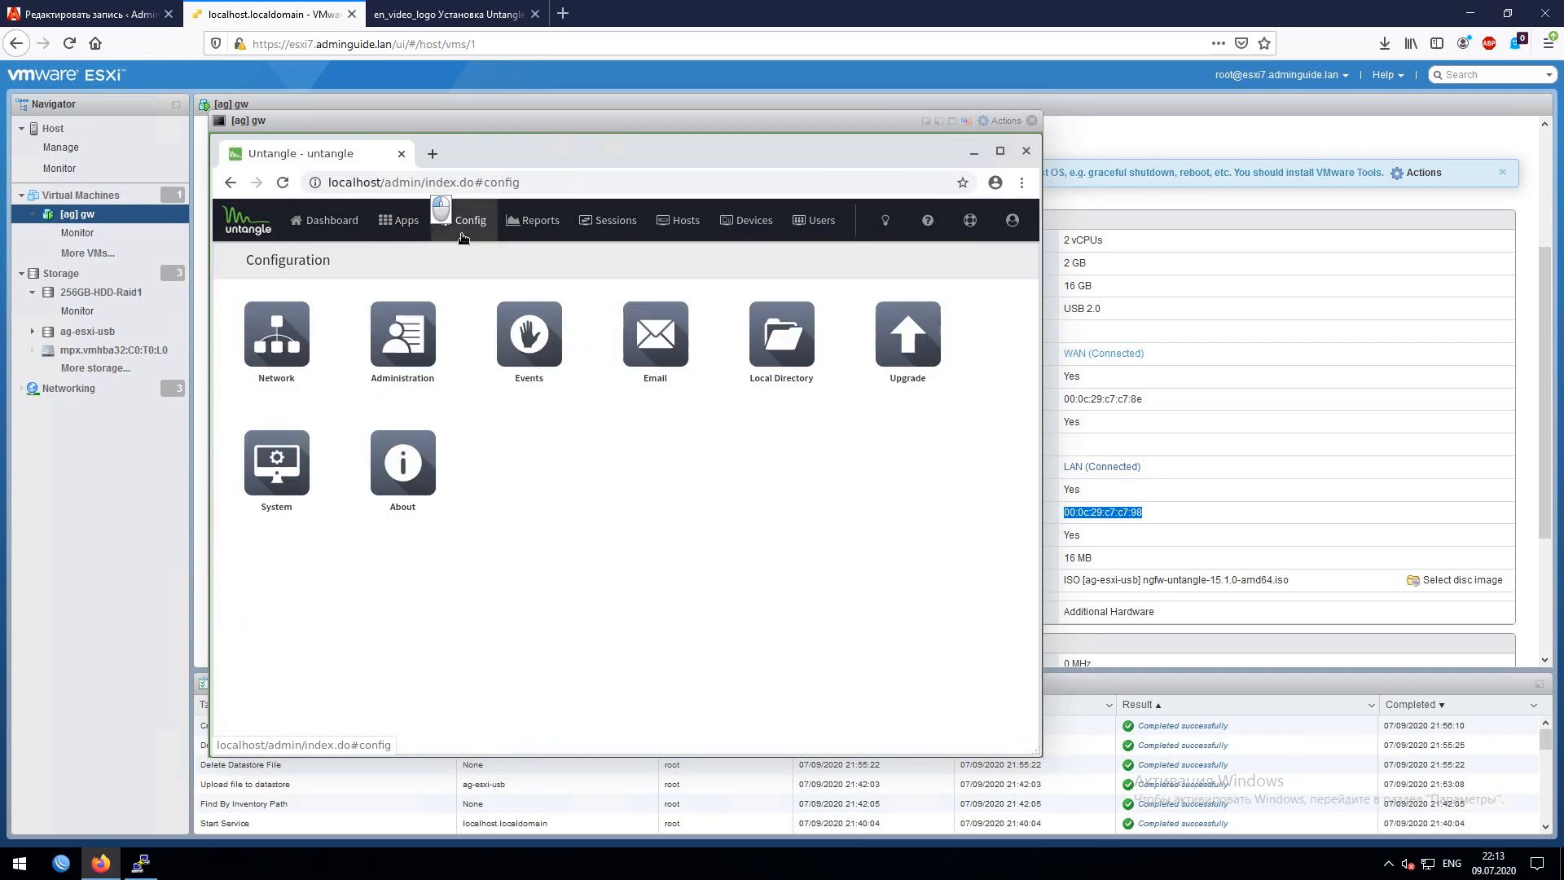
pyautogui.click(263, 349)
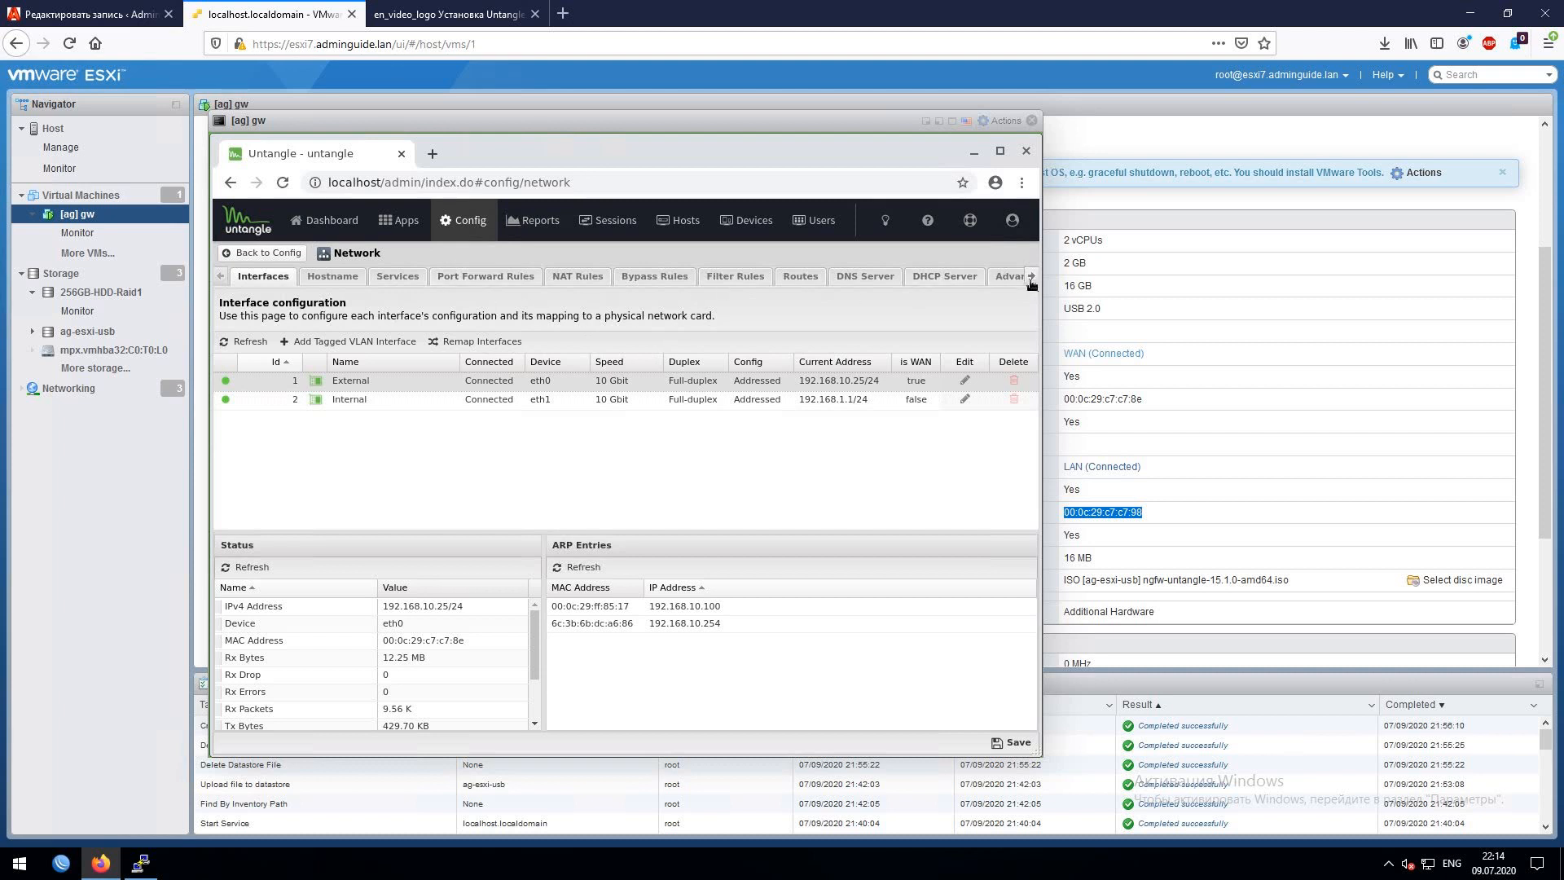
pyautogui.click(462, 228)
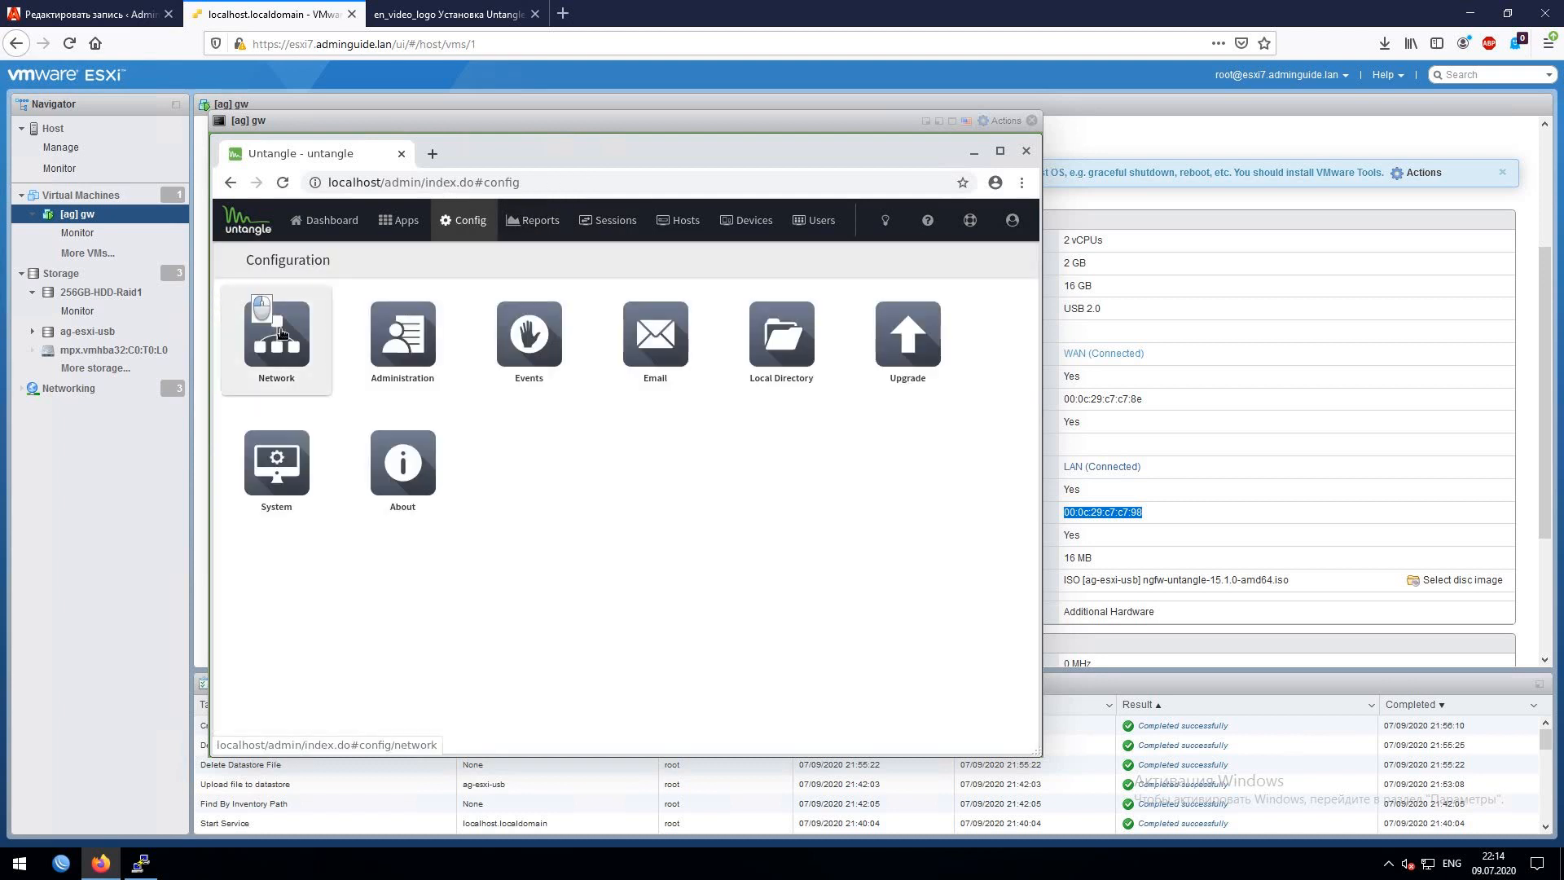
pyautogui.click(281, 332)
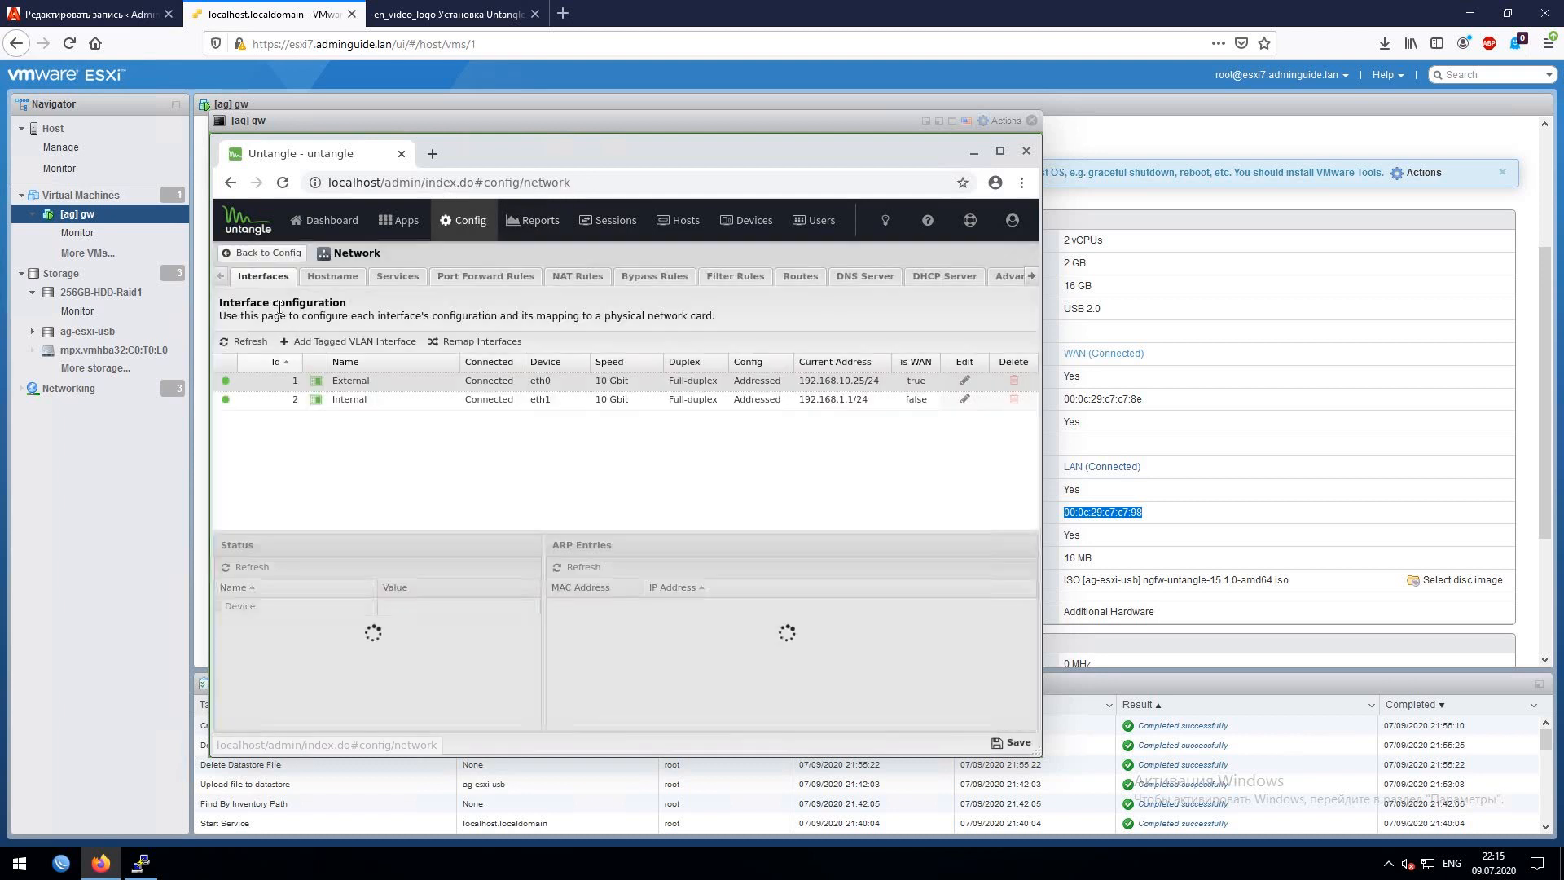
pyautogui.click(1030, 278)
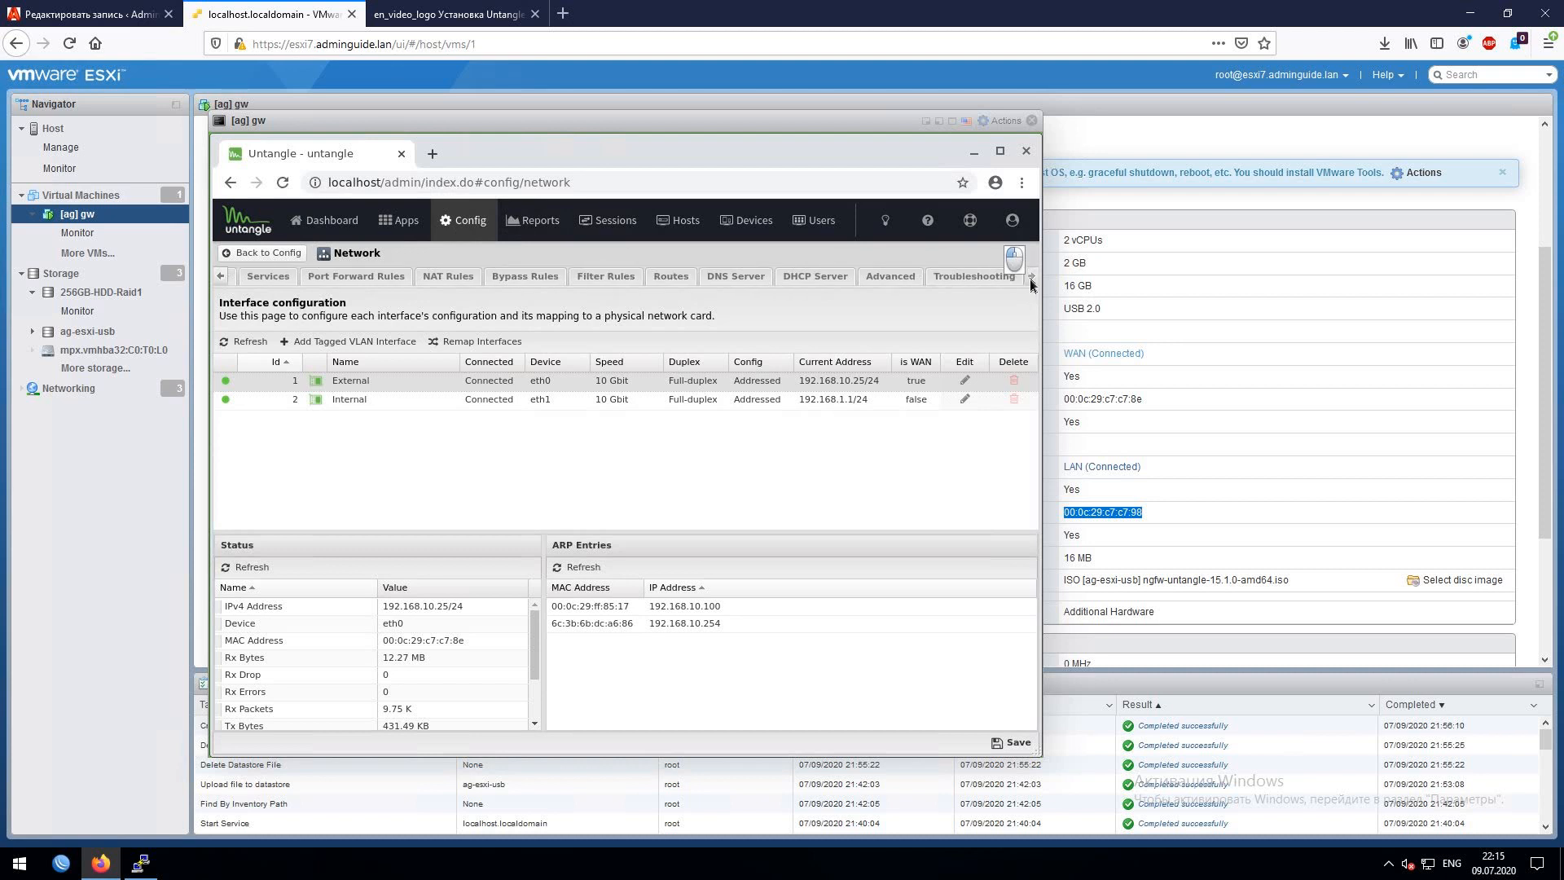
pyautogui.click(894, 280)
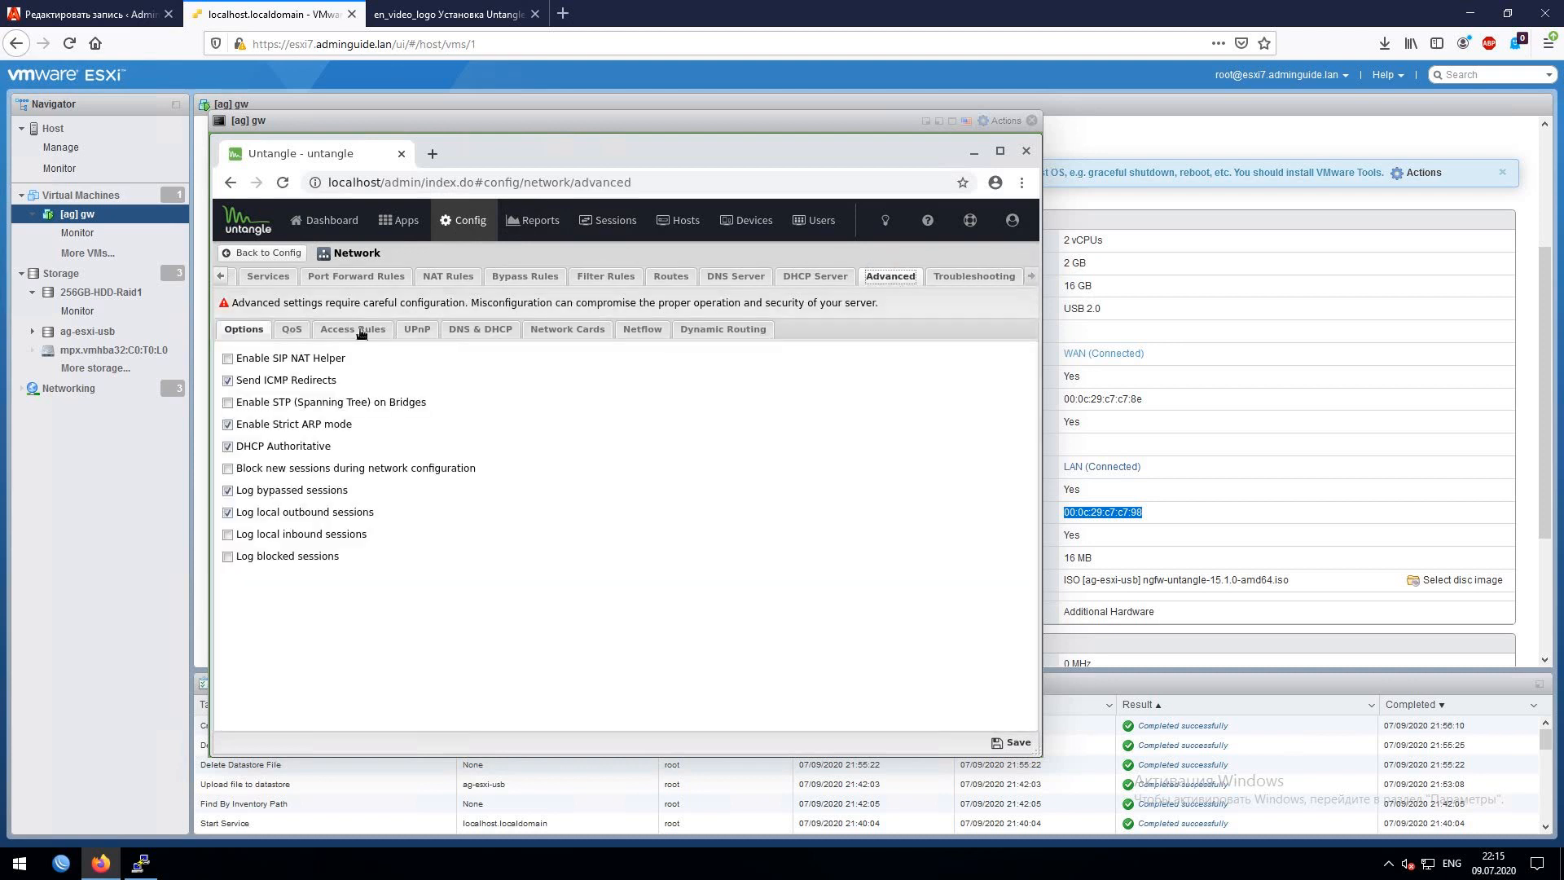
# - Enable rule 2 'Allow HTTPS on WANs' with IPv6 in Access Rules and save
pyautogui.click(353, 329)
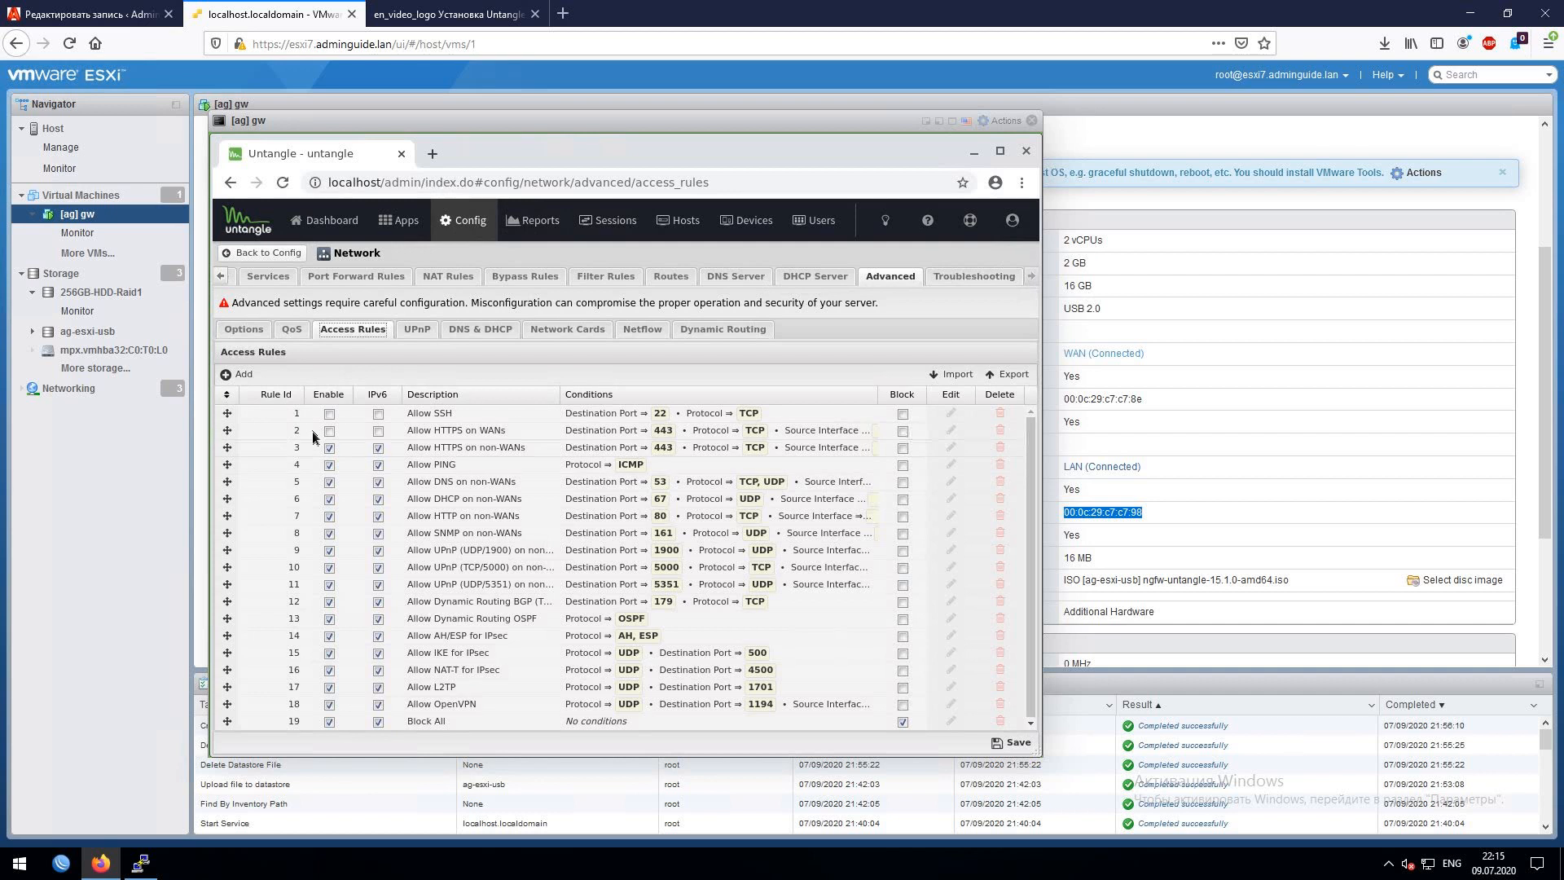
pyautogui.click(329, 431)
pyautogui.click(378, 431)
pyautogui.click(507, 431)
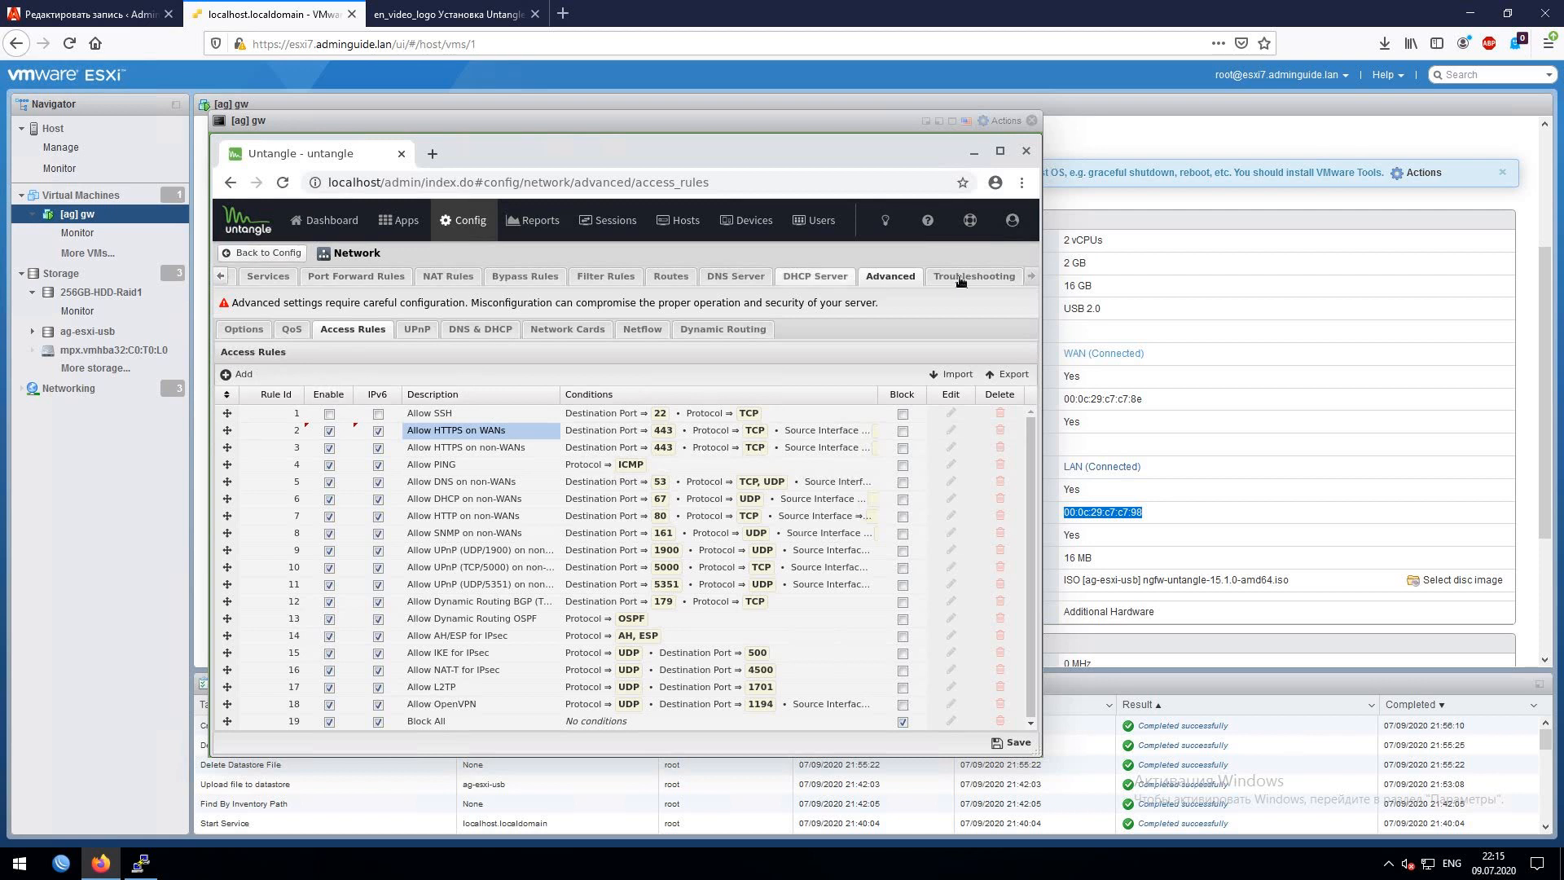
pyautogui.click(1009, 743)
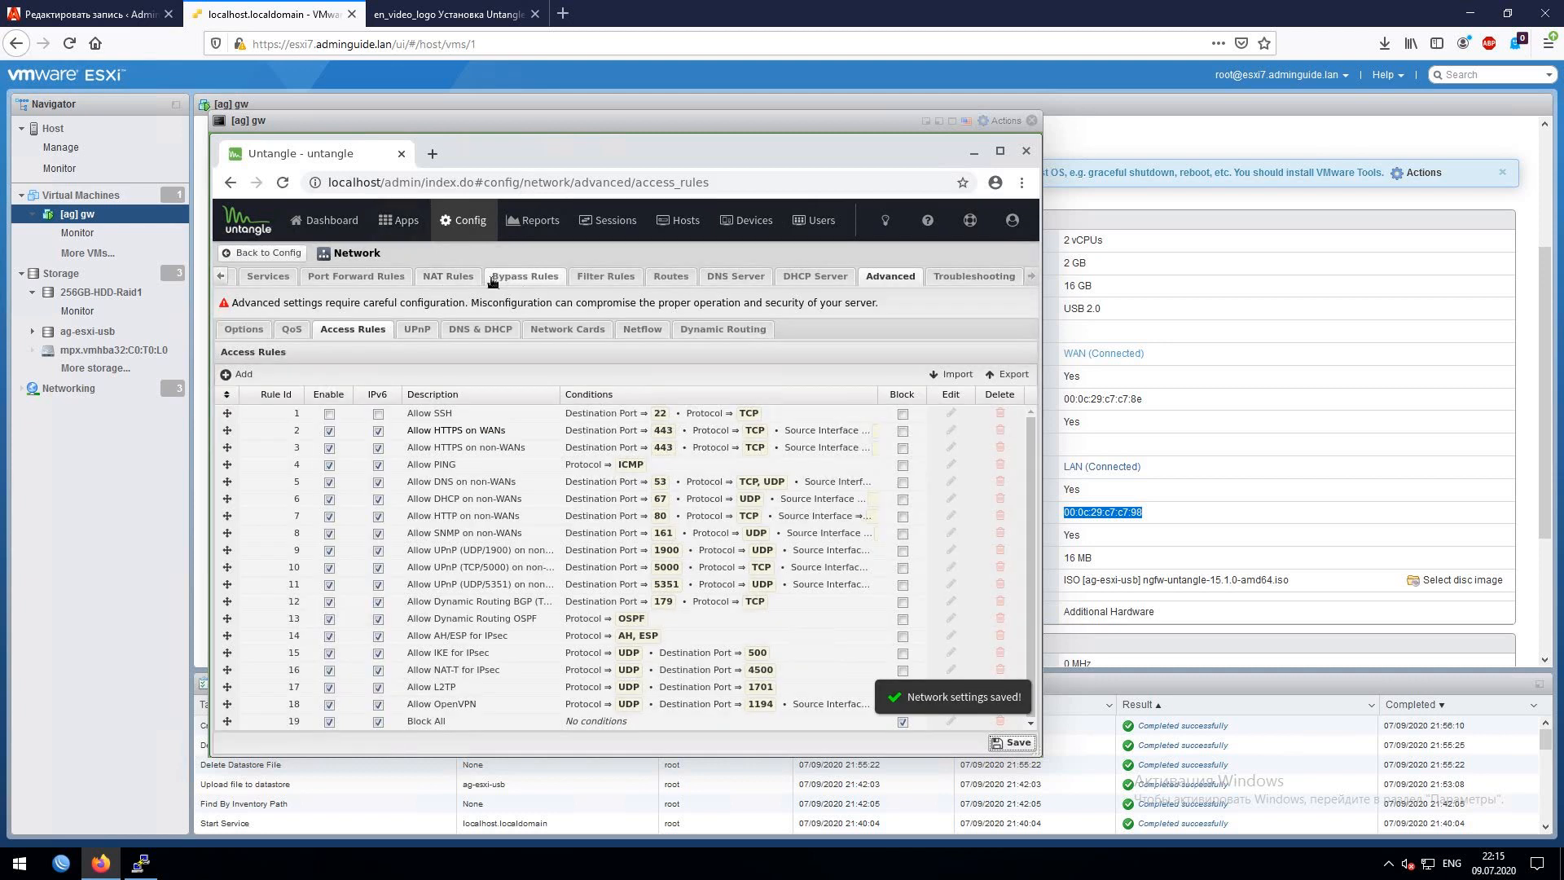
# - Look over the NAT and Port Forward rules, then return to the Interfaces list
pyautogui.click(436, 278)
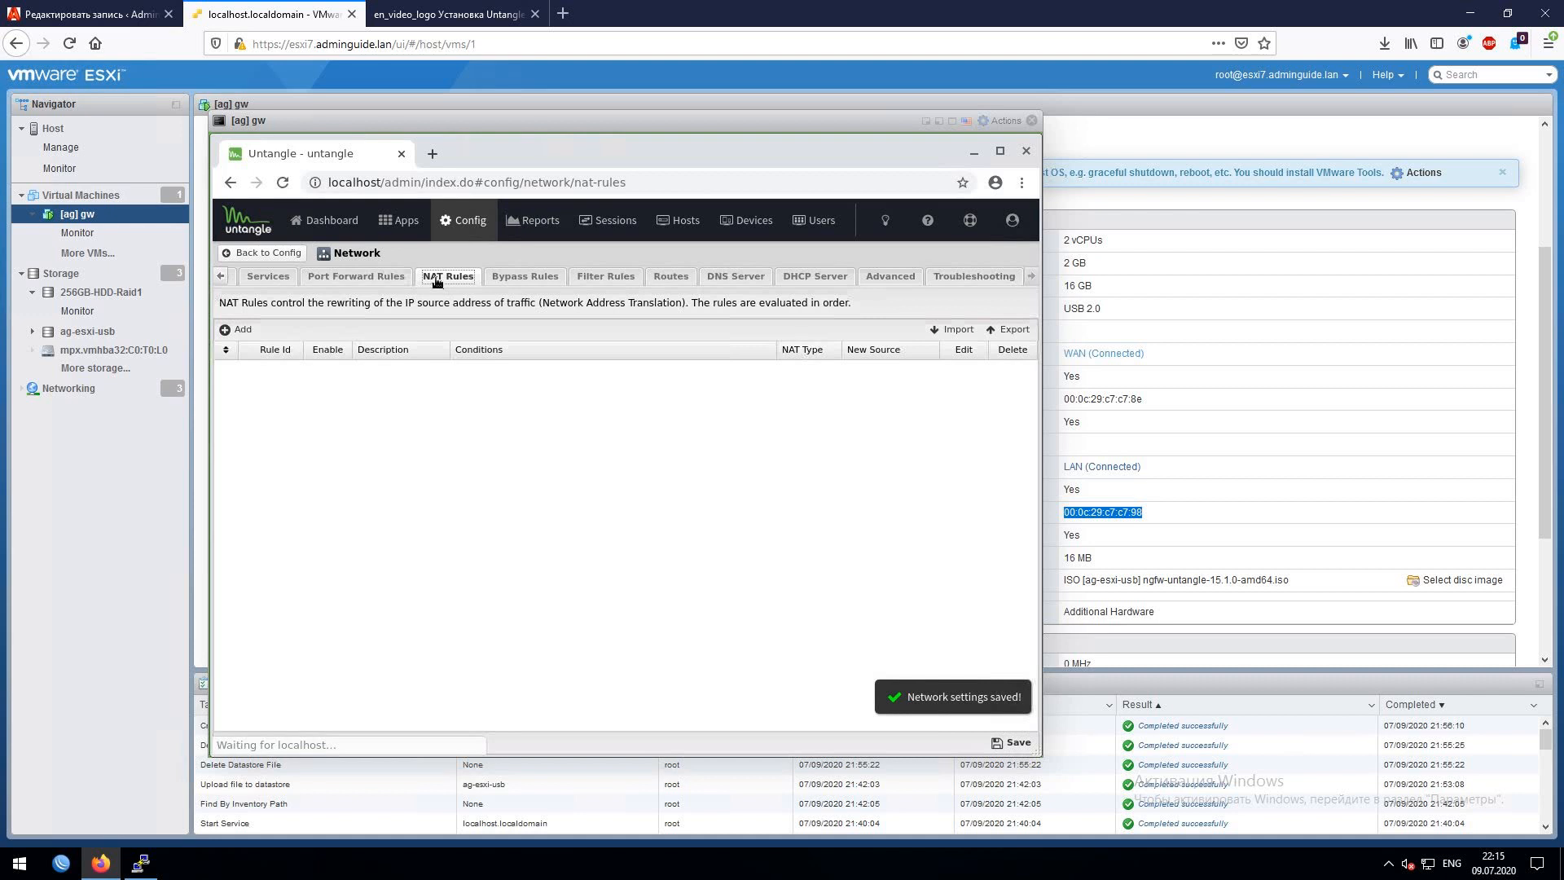
pyautogui.click(363, 277)
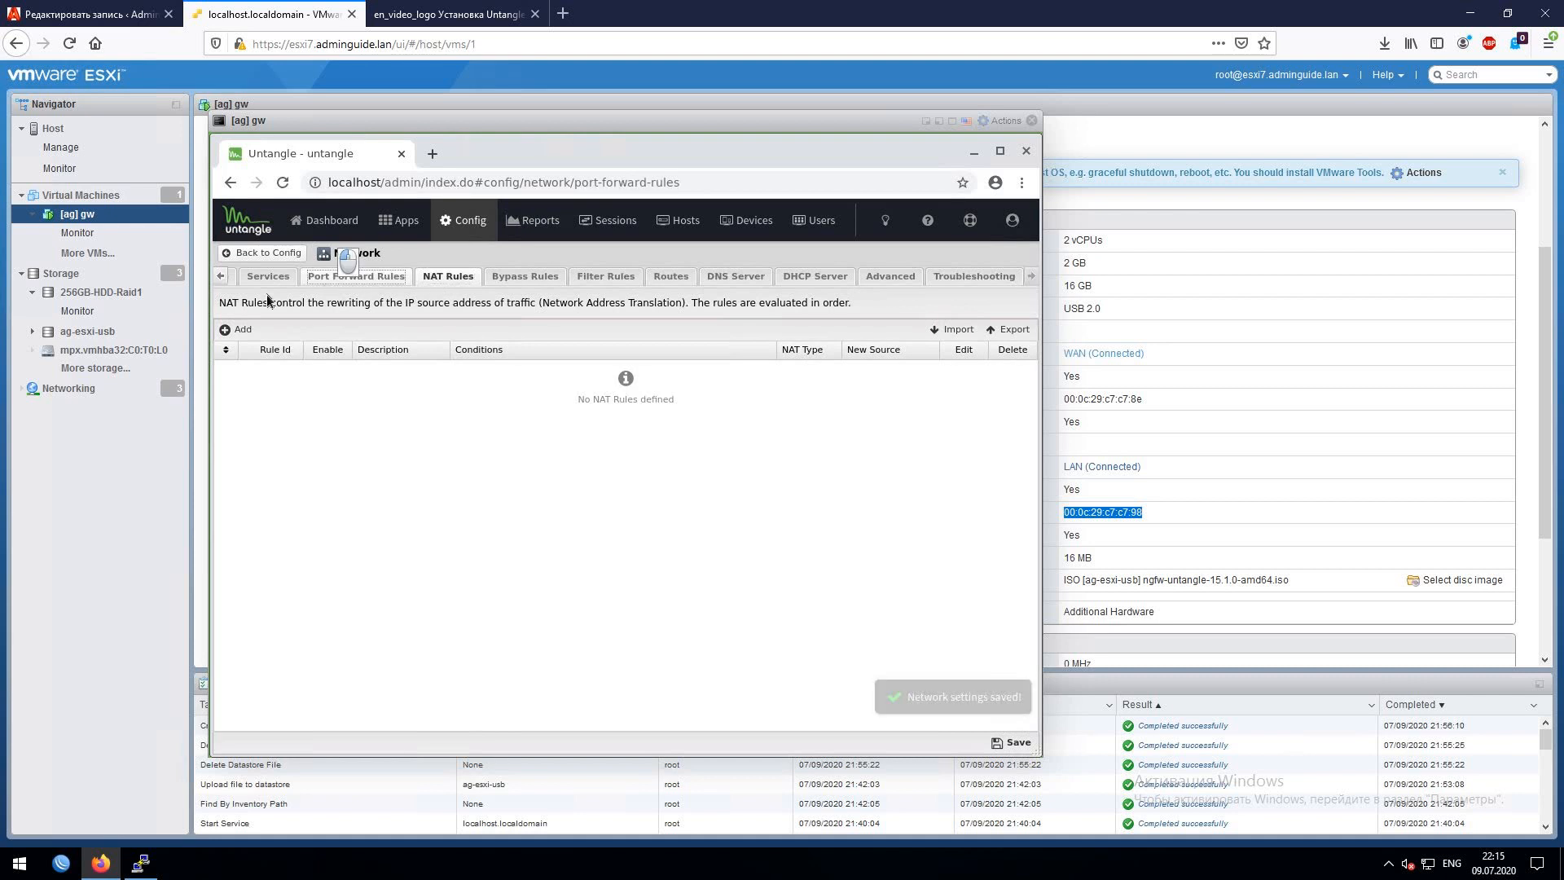
pyautogui.click(221, 277)
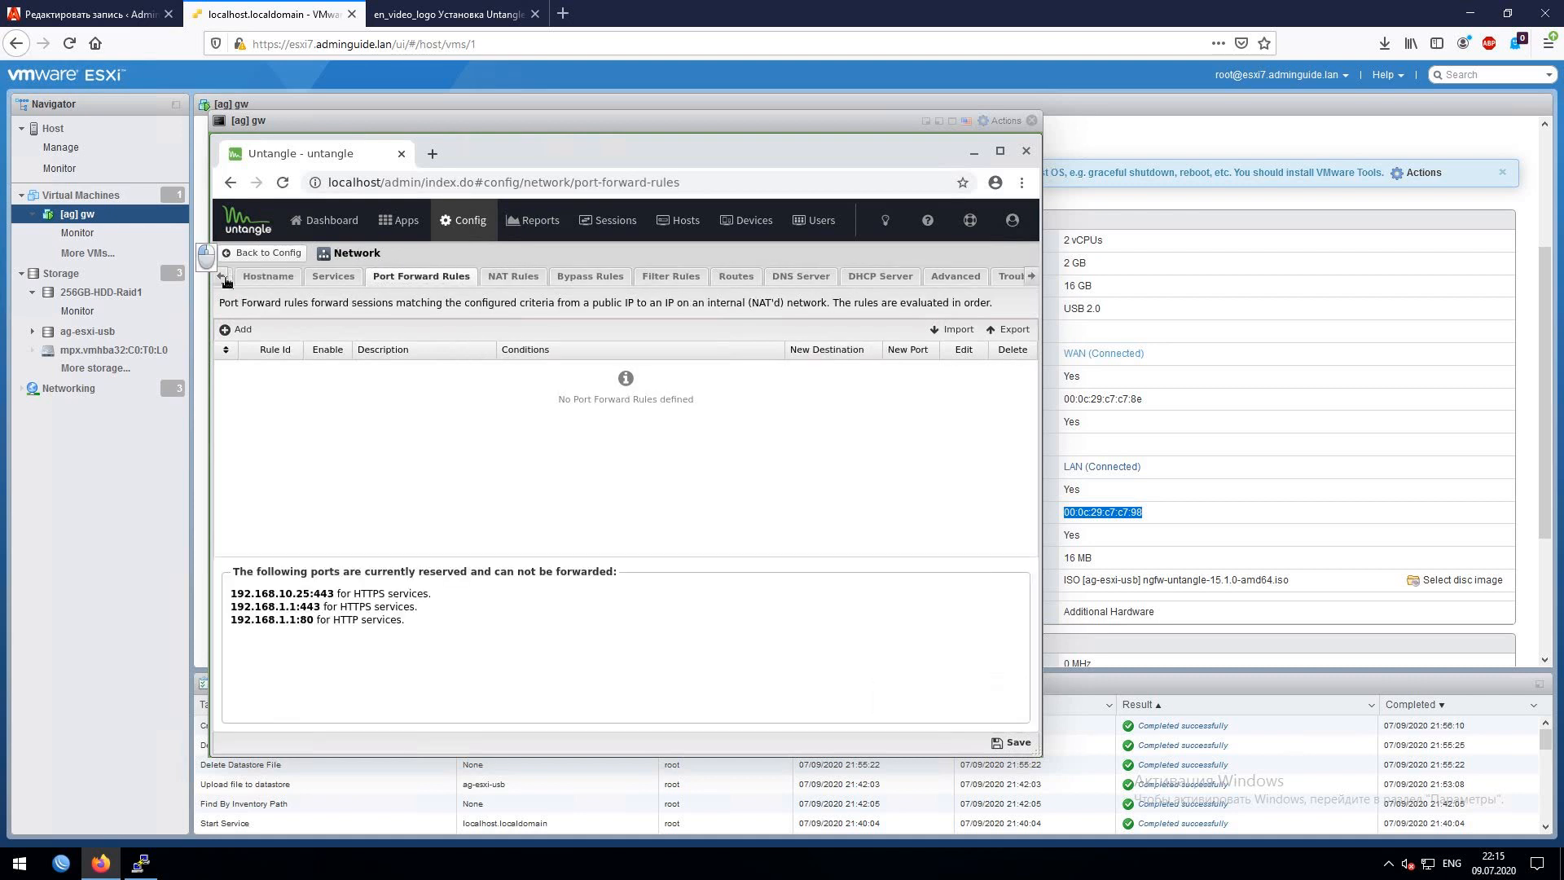
pyautogui.click(222, 277)
pyautogui.click(263, 277)
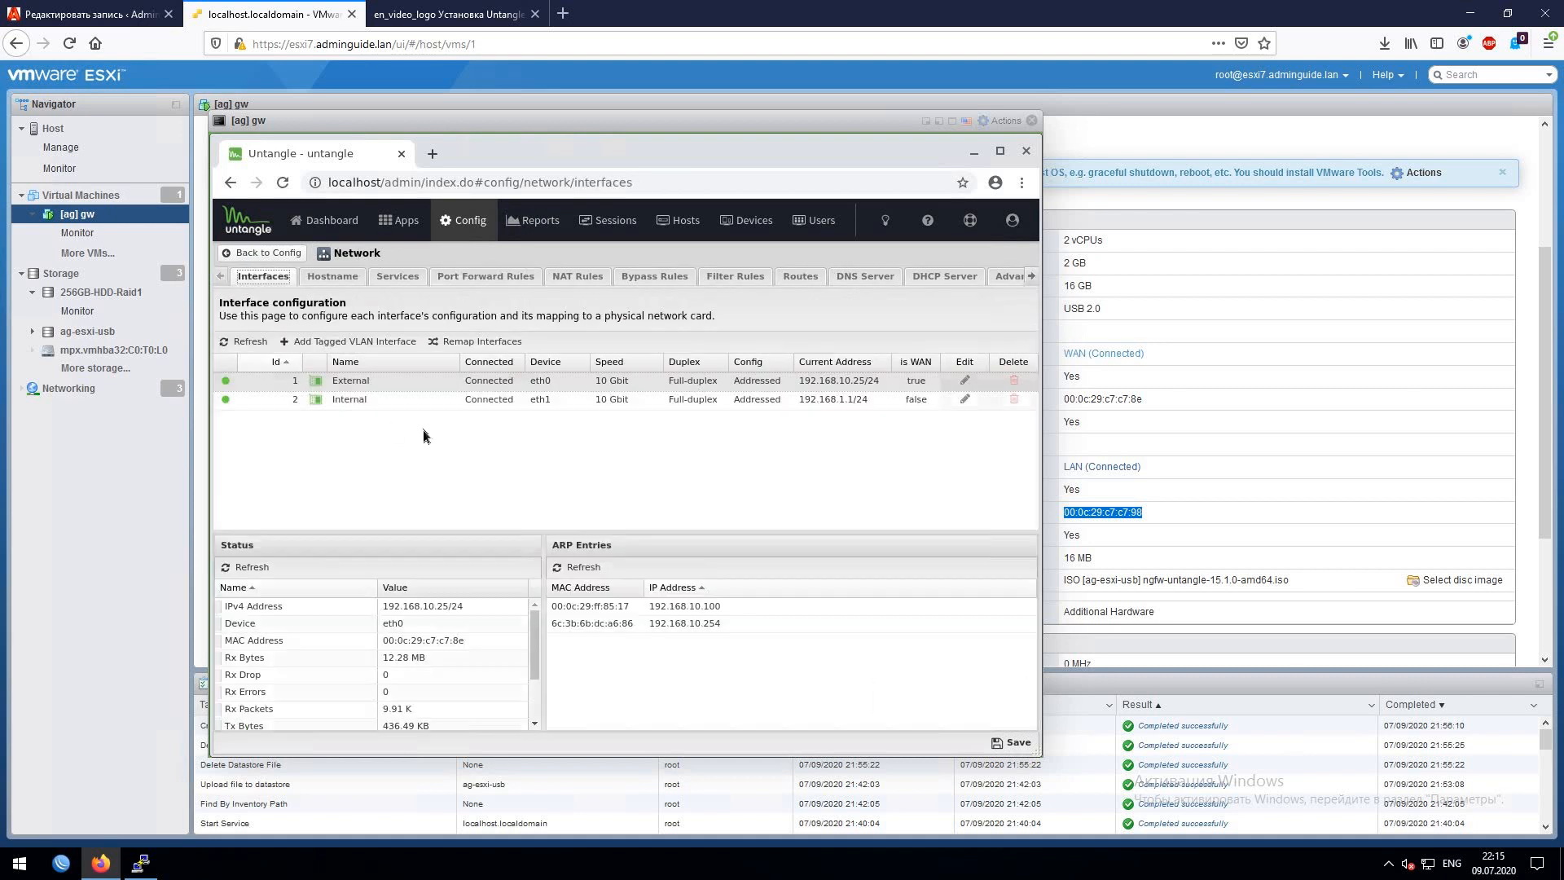
# - Inspect the Internal interface's DHCP serving setting, cancel without changes, and go to Apps
pyautogui.click(394, 400)
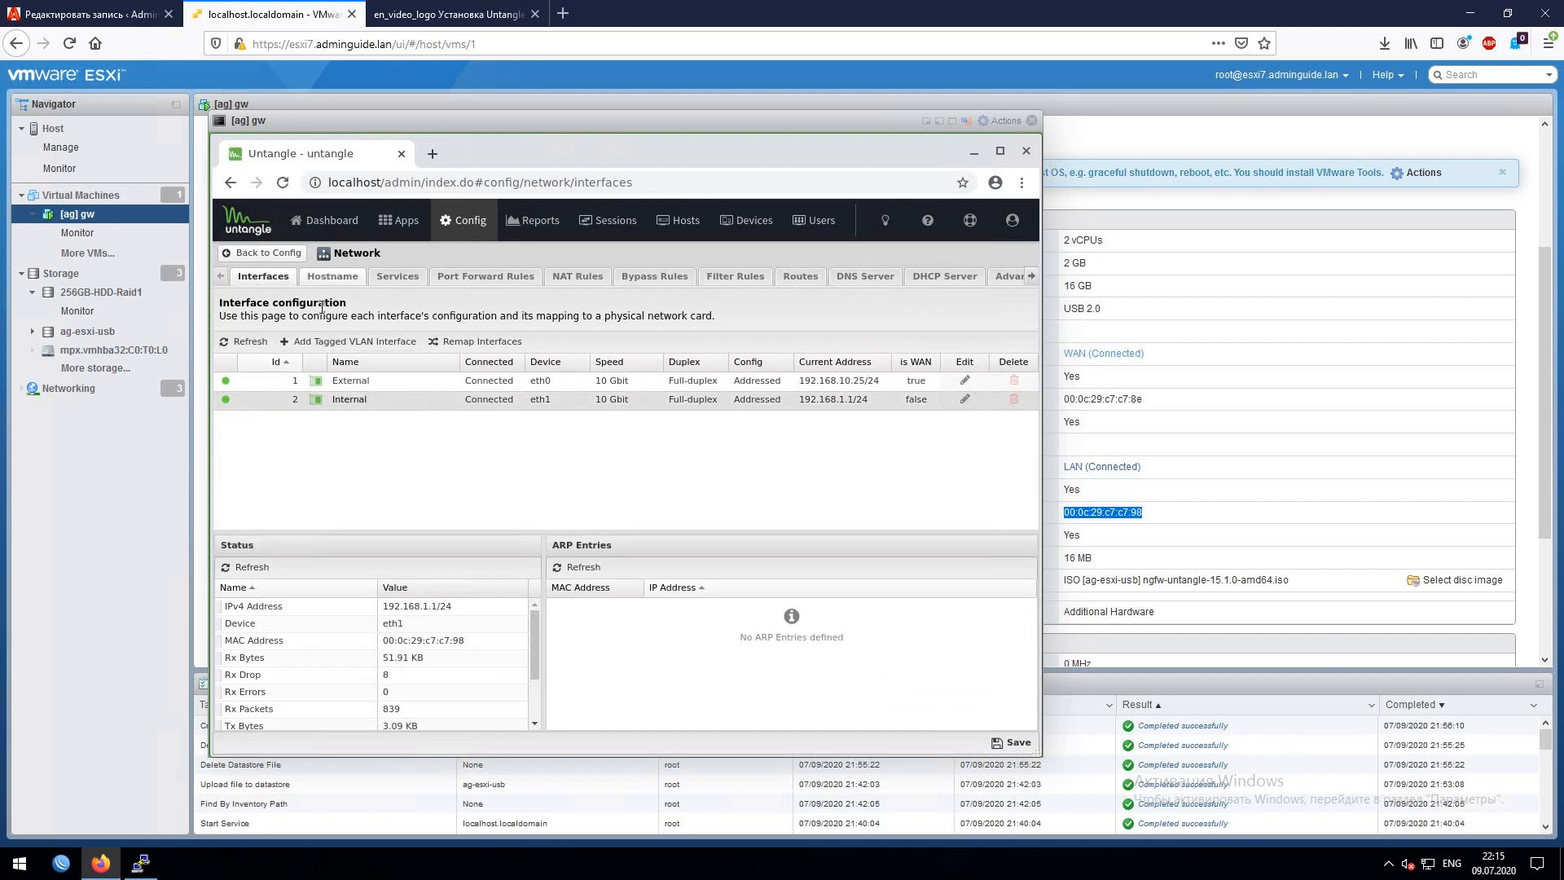
pyautogui.click(965, 399)
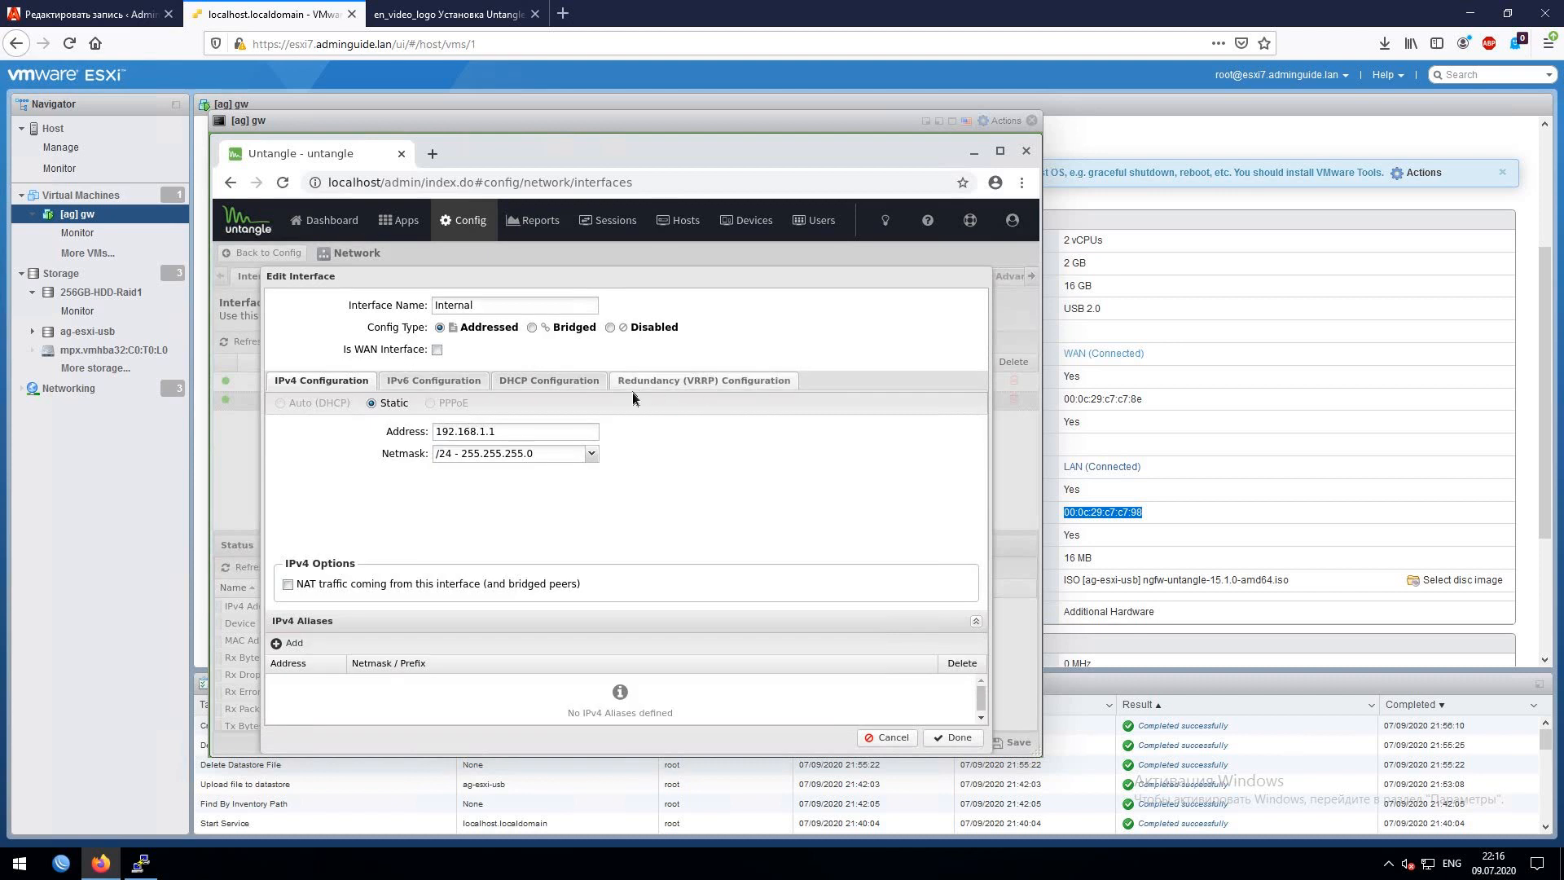
pyautogui.click(544, 386)
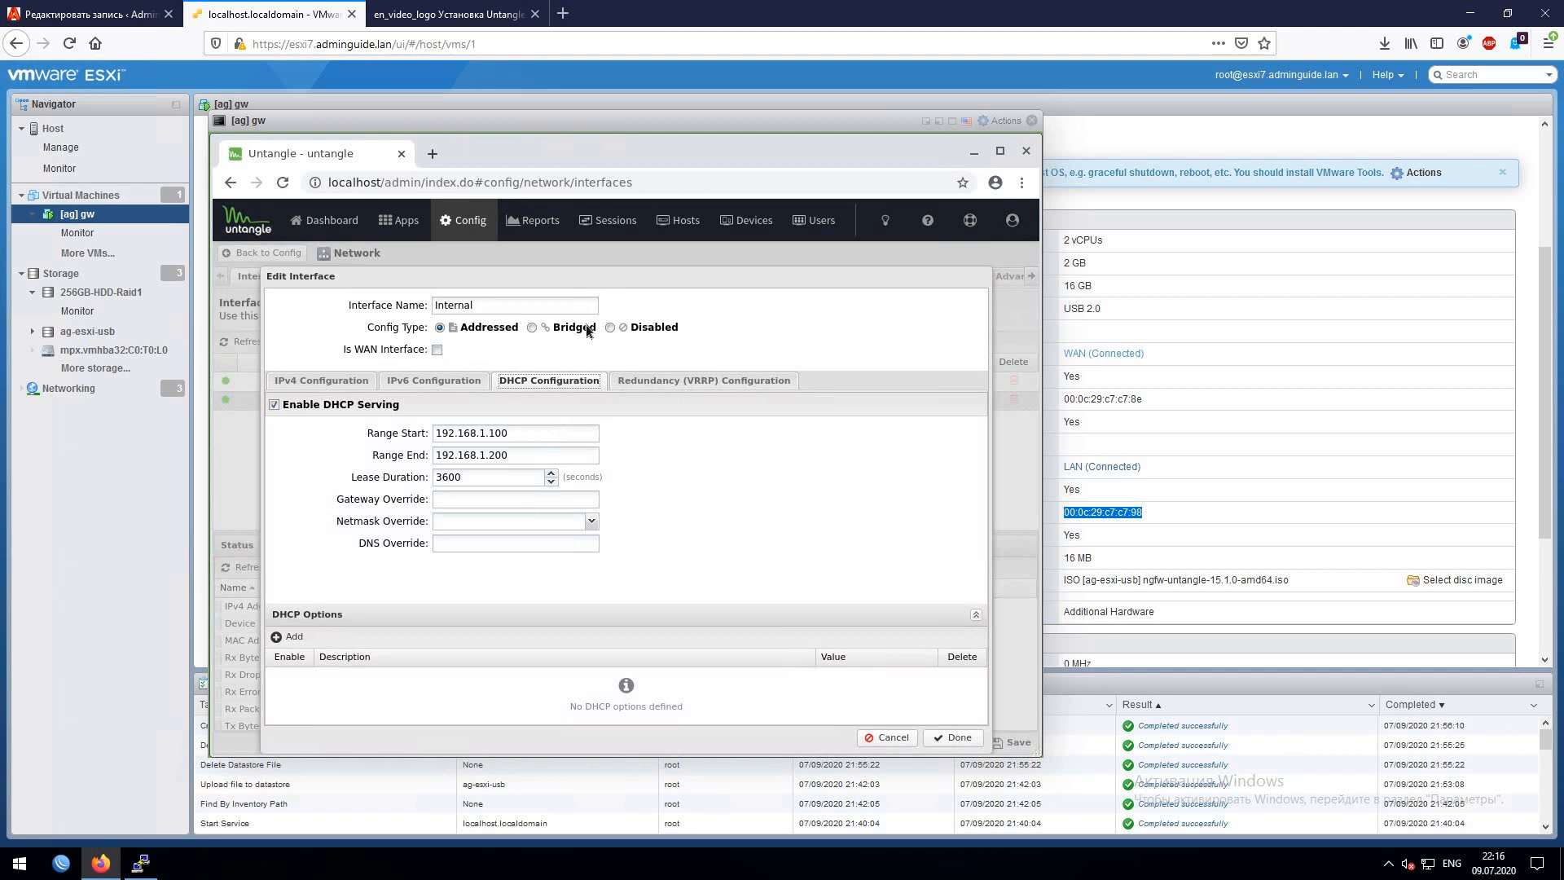
pyautogui.click(275, 404)
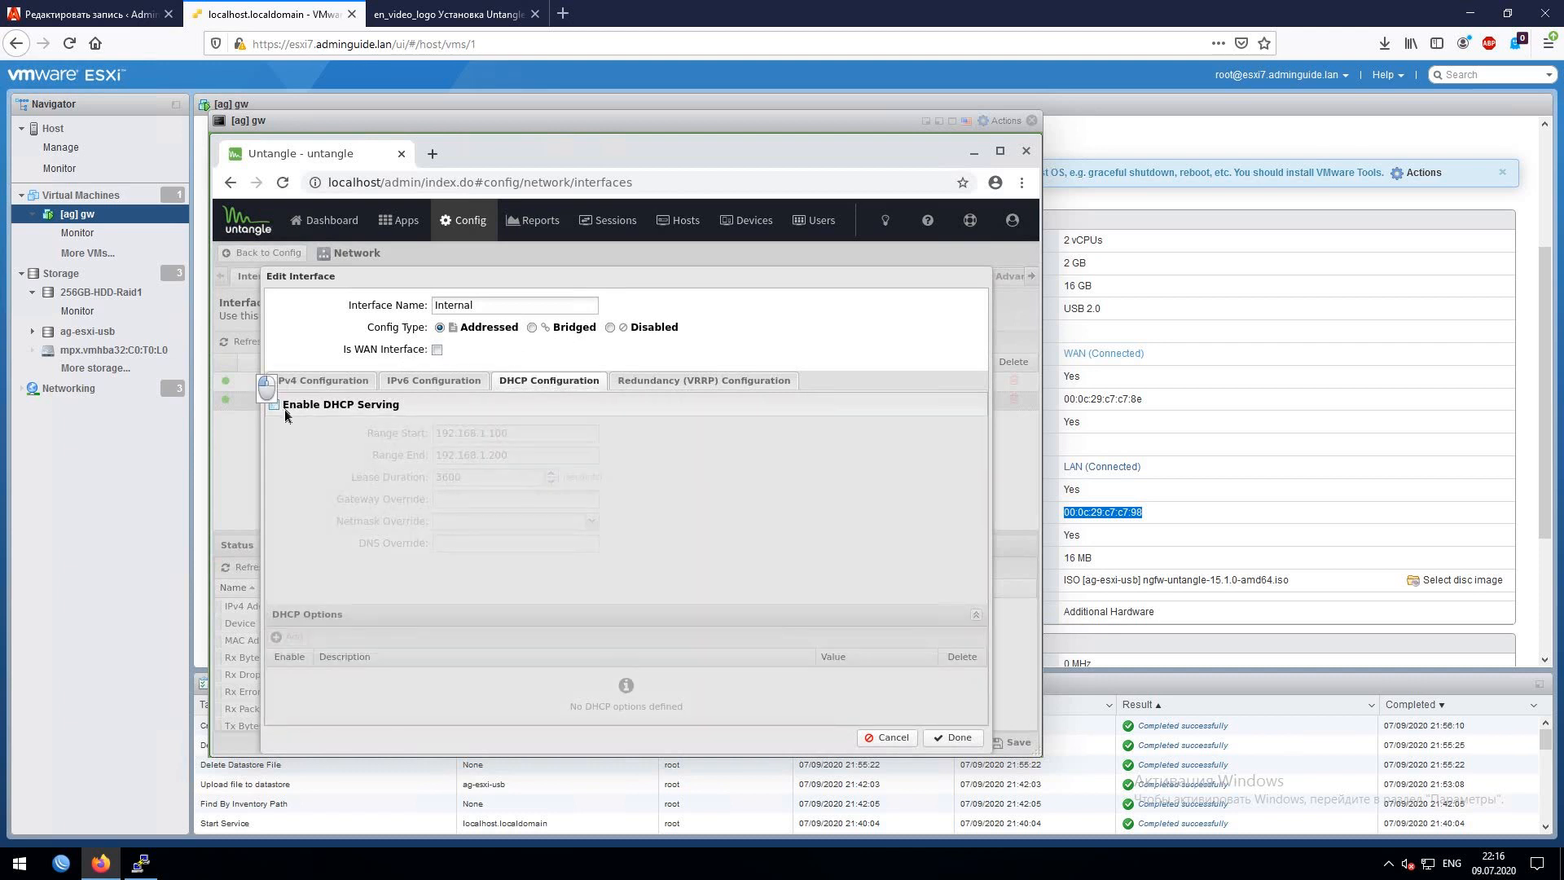
pyautogui.click(284, 408)
pyautogui.click(885, 737)
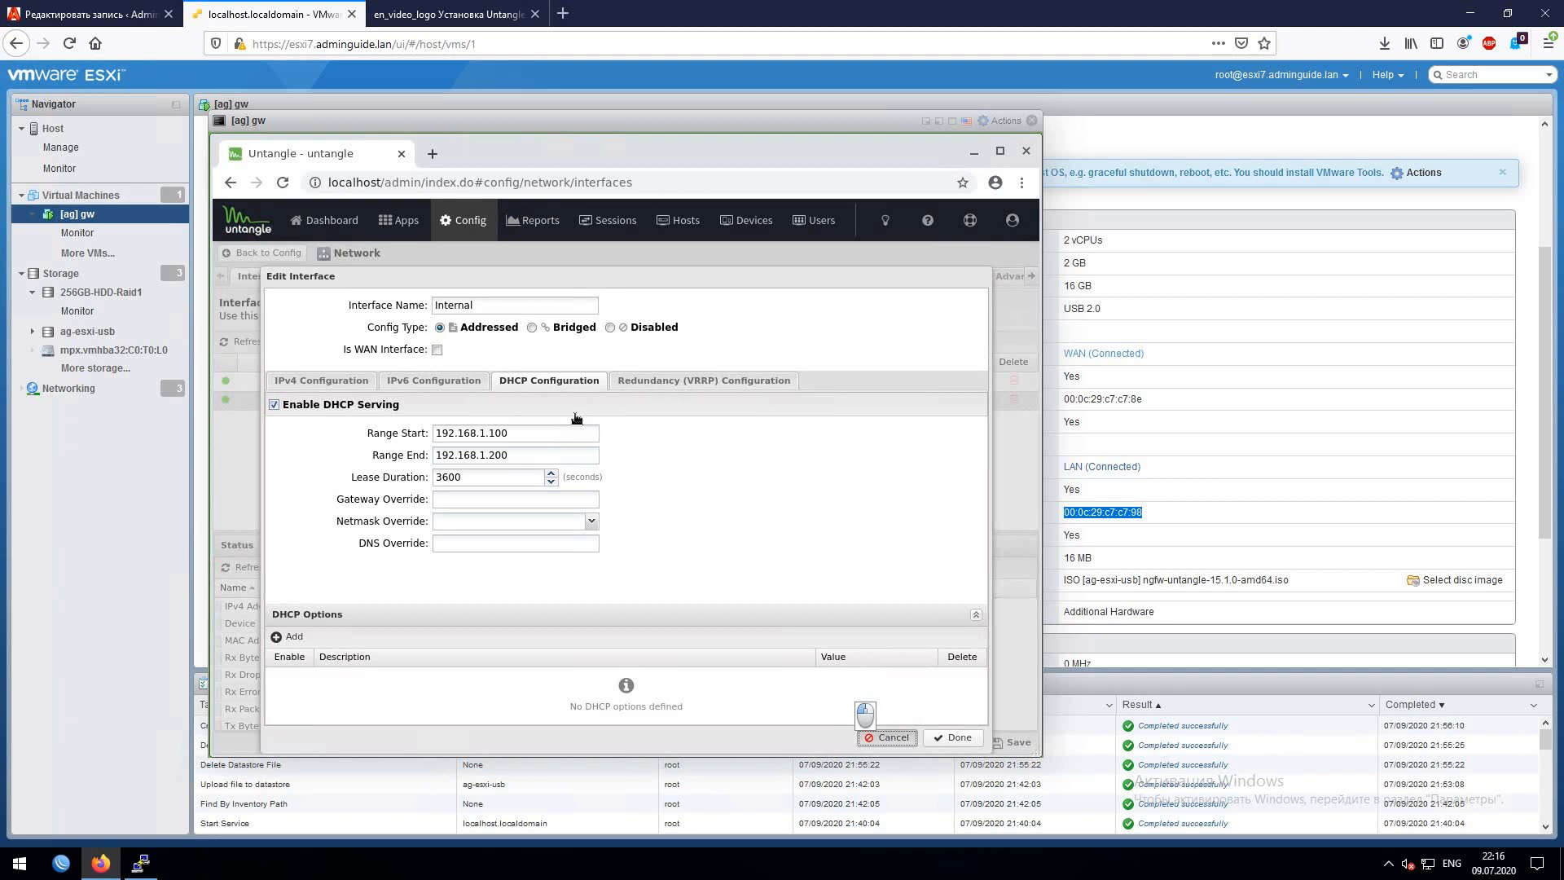
pyautogui.click(407, 225)
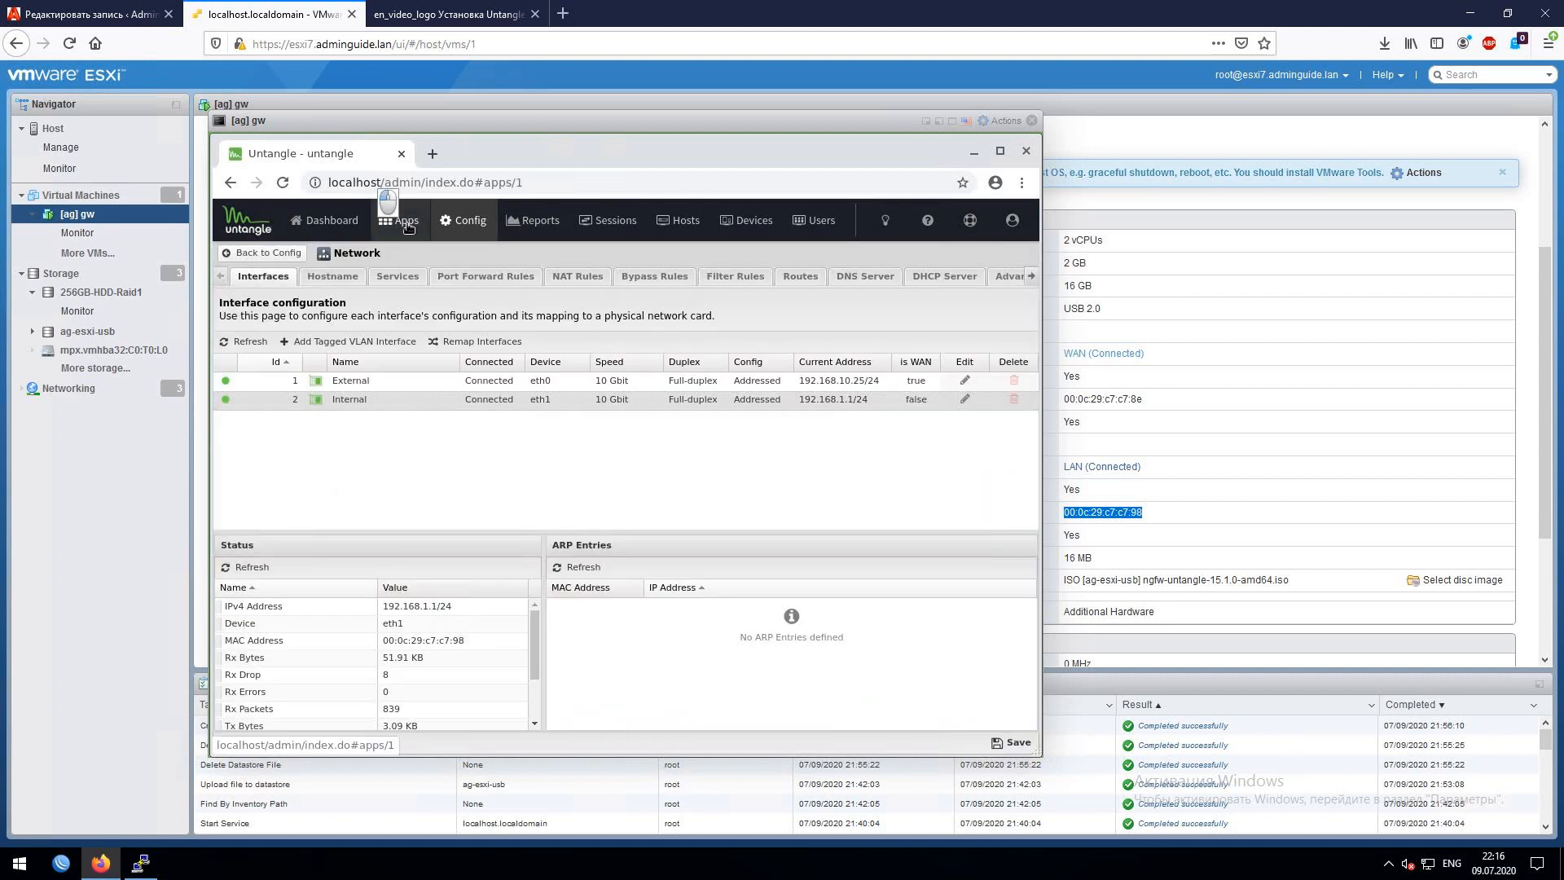
# - From the Install Apps catalogue, add Virus Blocker Lite, Spam Blocker Lite, Application Control Lite, Phish Blocker and Ad Blocker
pyautogui.scroll(-3, 691, 484)
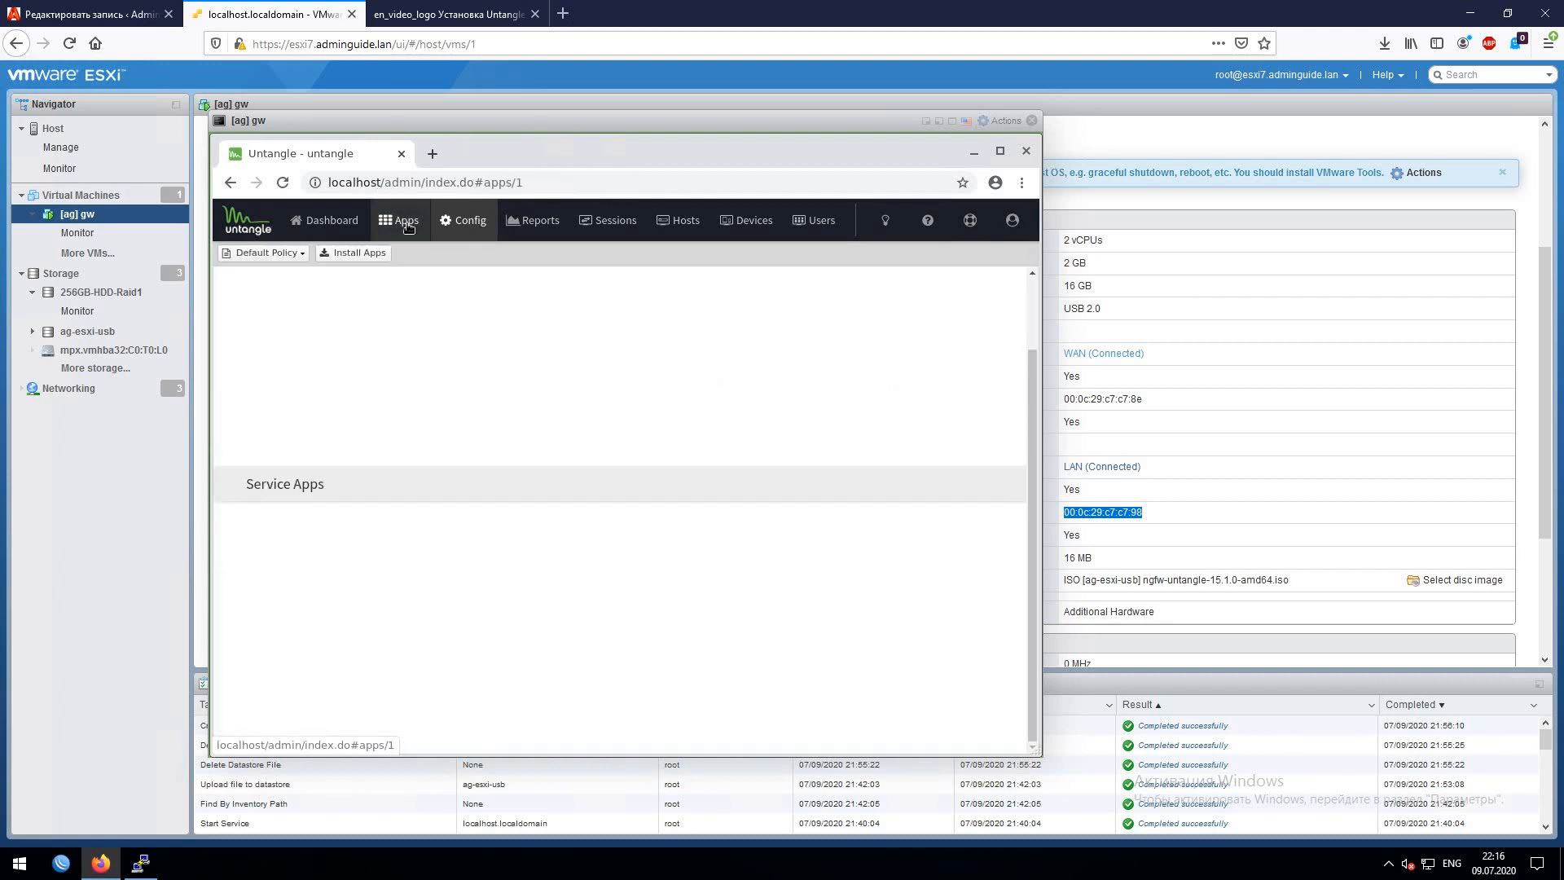
pyautogui.scroll(3, 691, 484)
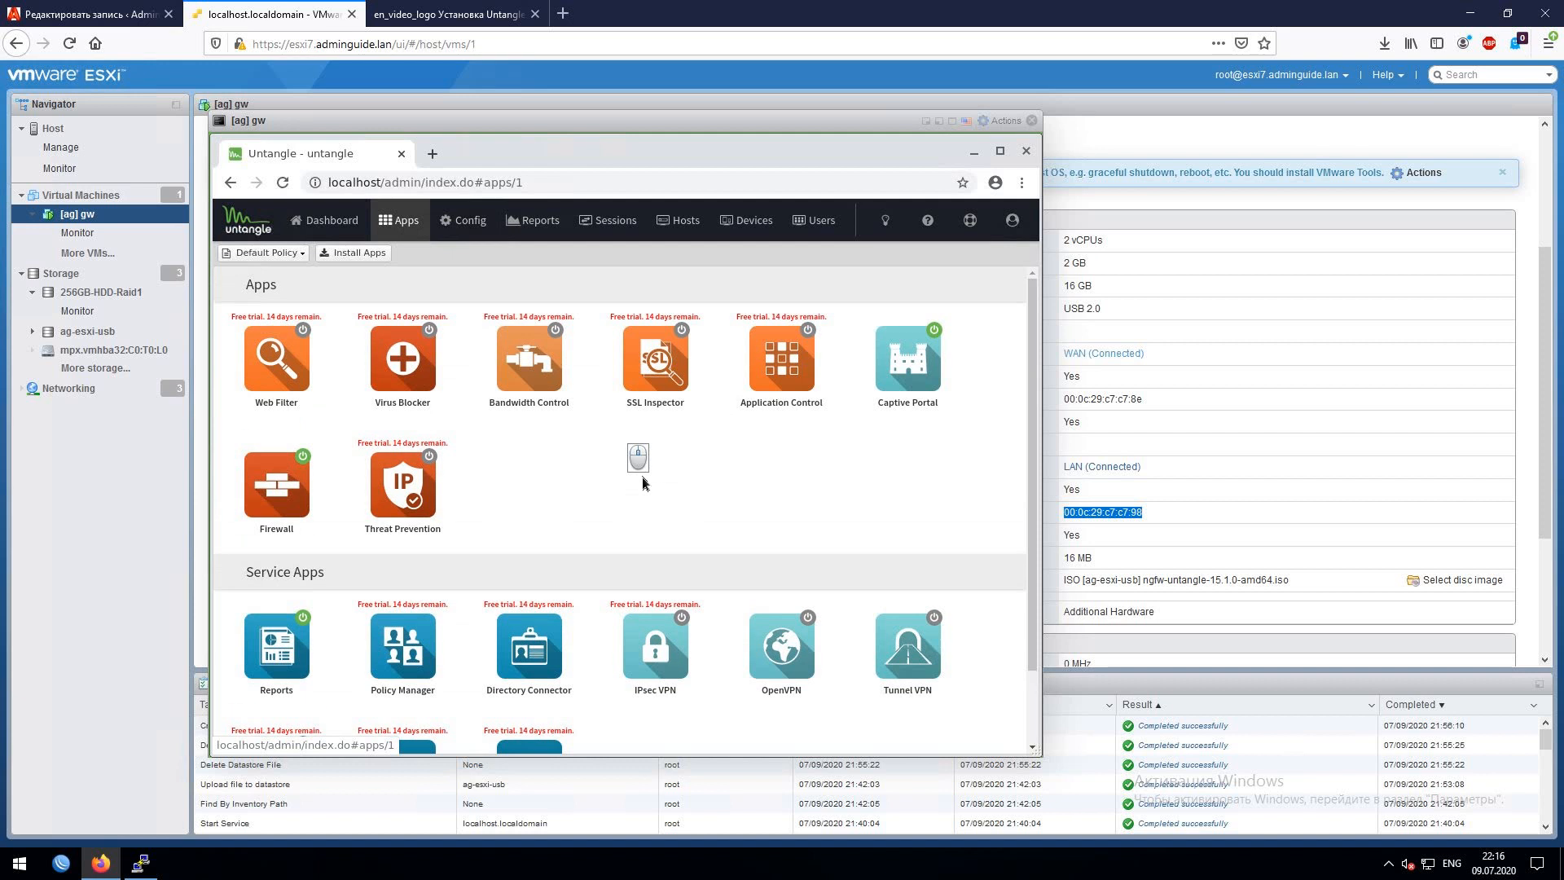
pyautogui.click(359, 254)
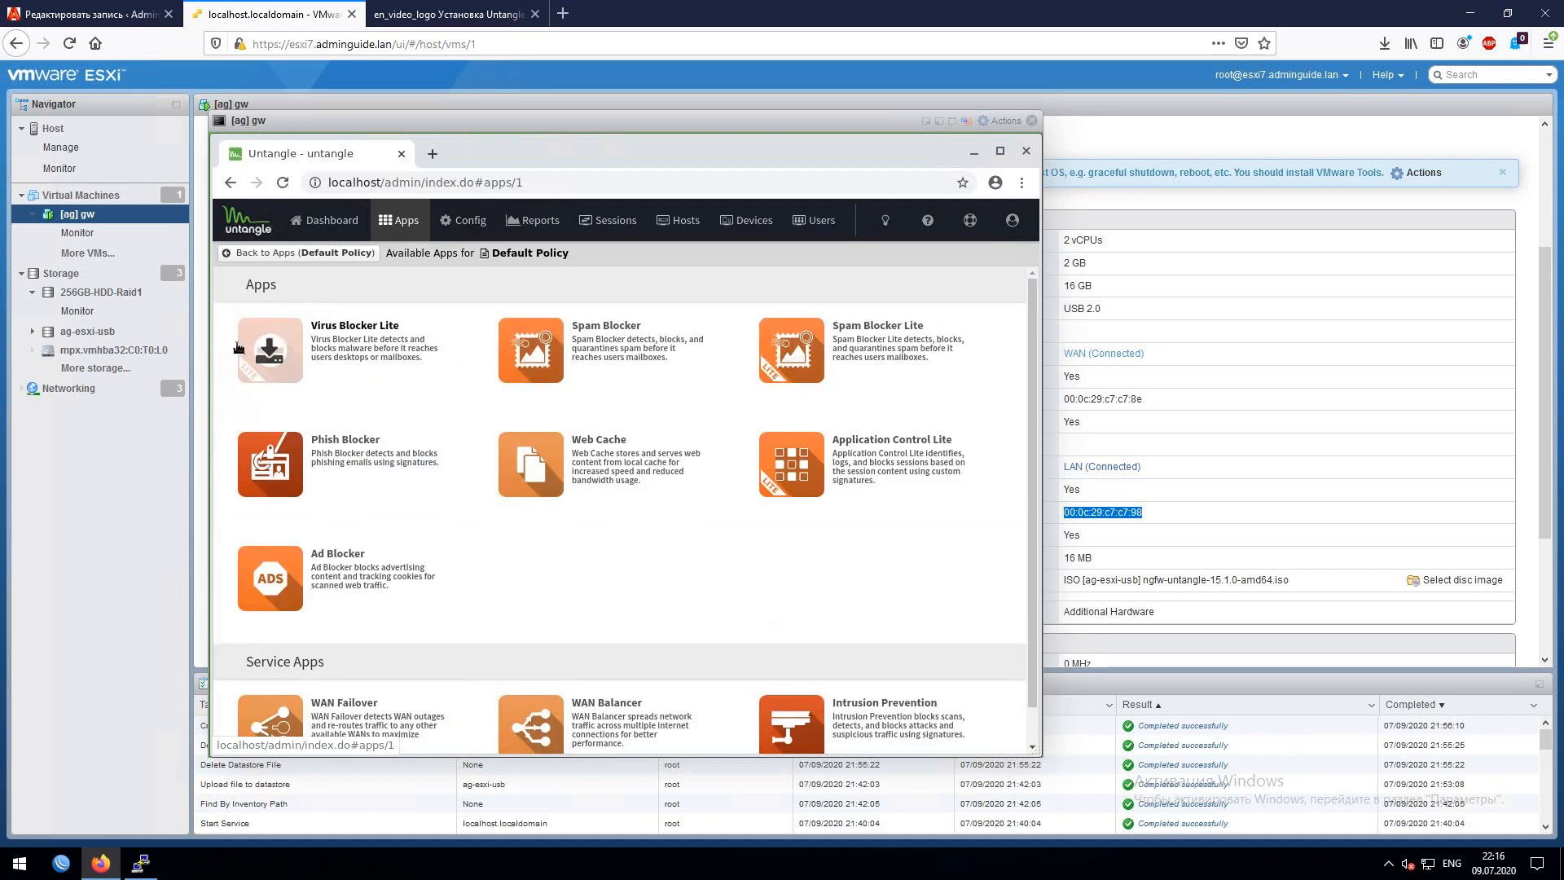
pyautogui.click(273, 346)
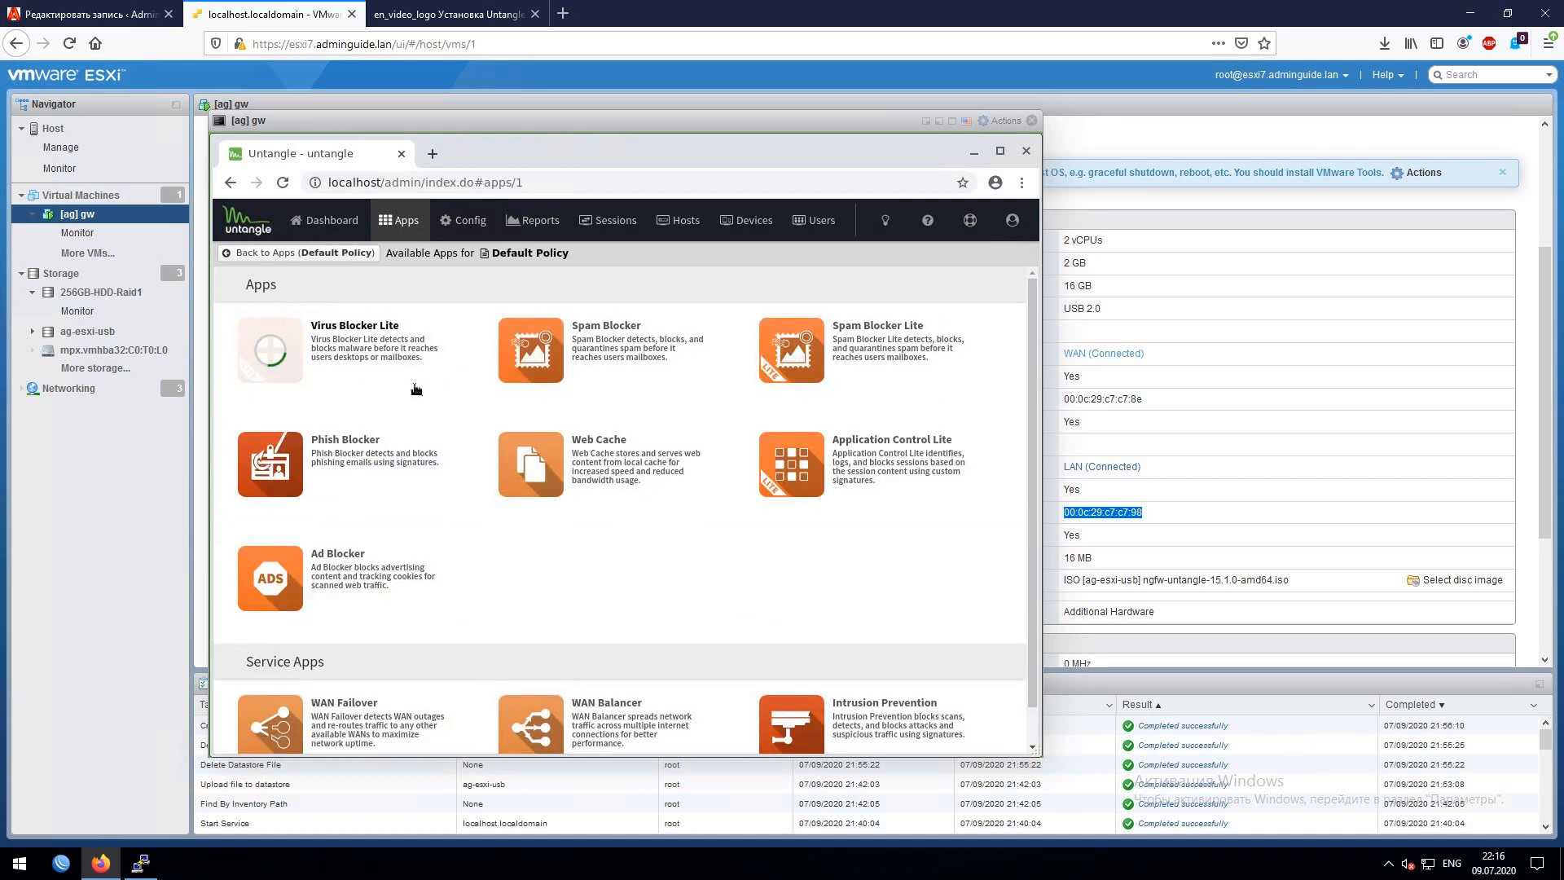
pyautogui.click(884, 356)
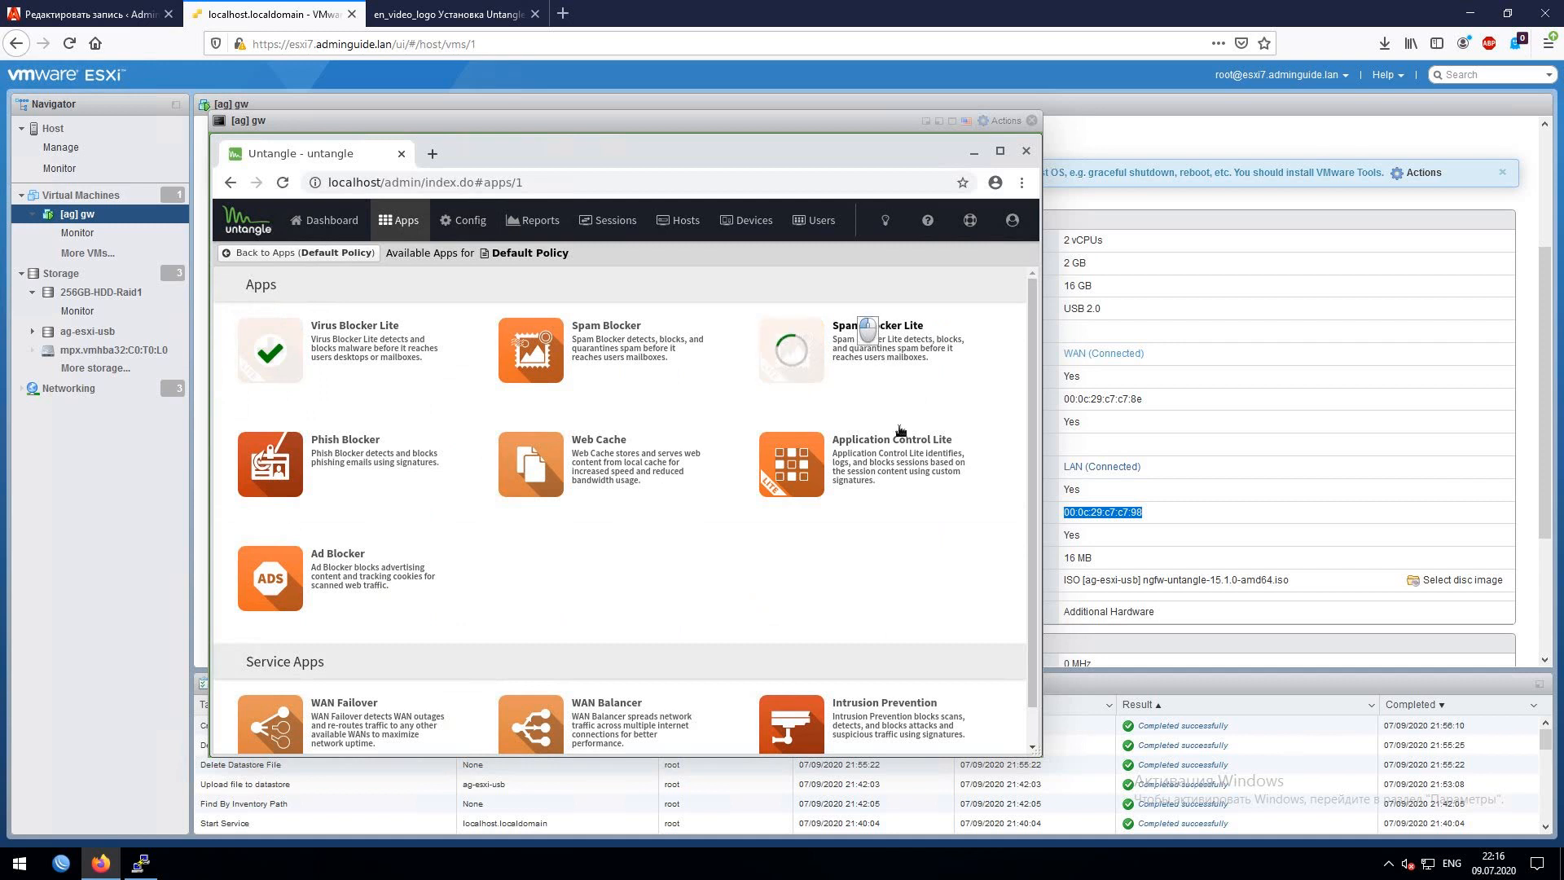
pyautogui.click(896, 461)
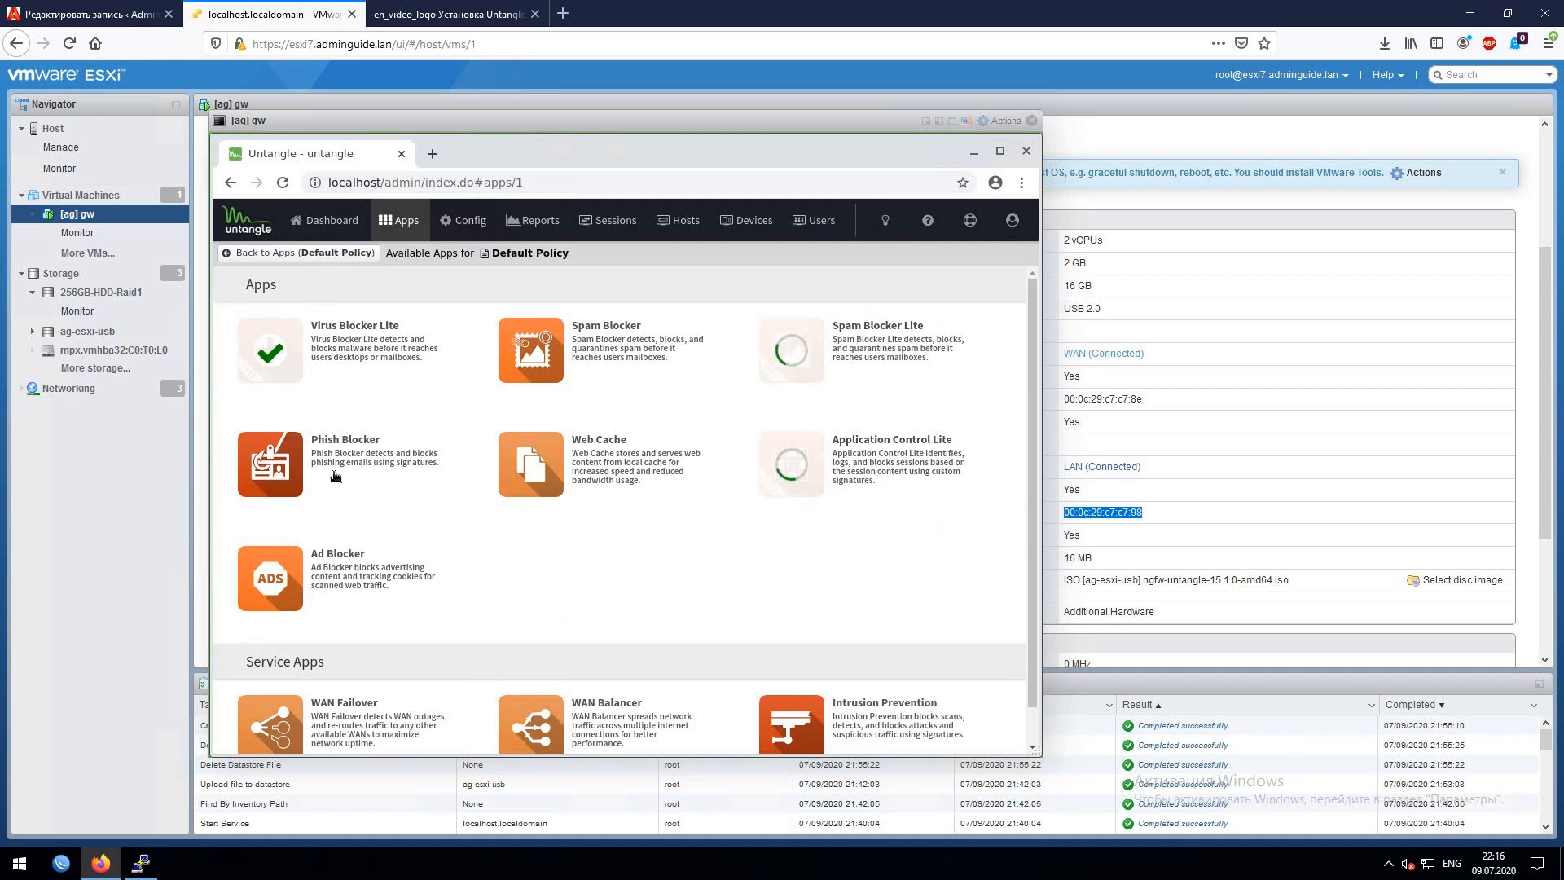
pyautogui.click(310, 448)
pyautogui.click(397, 540)
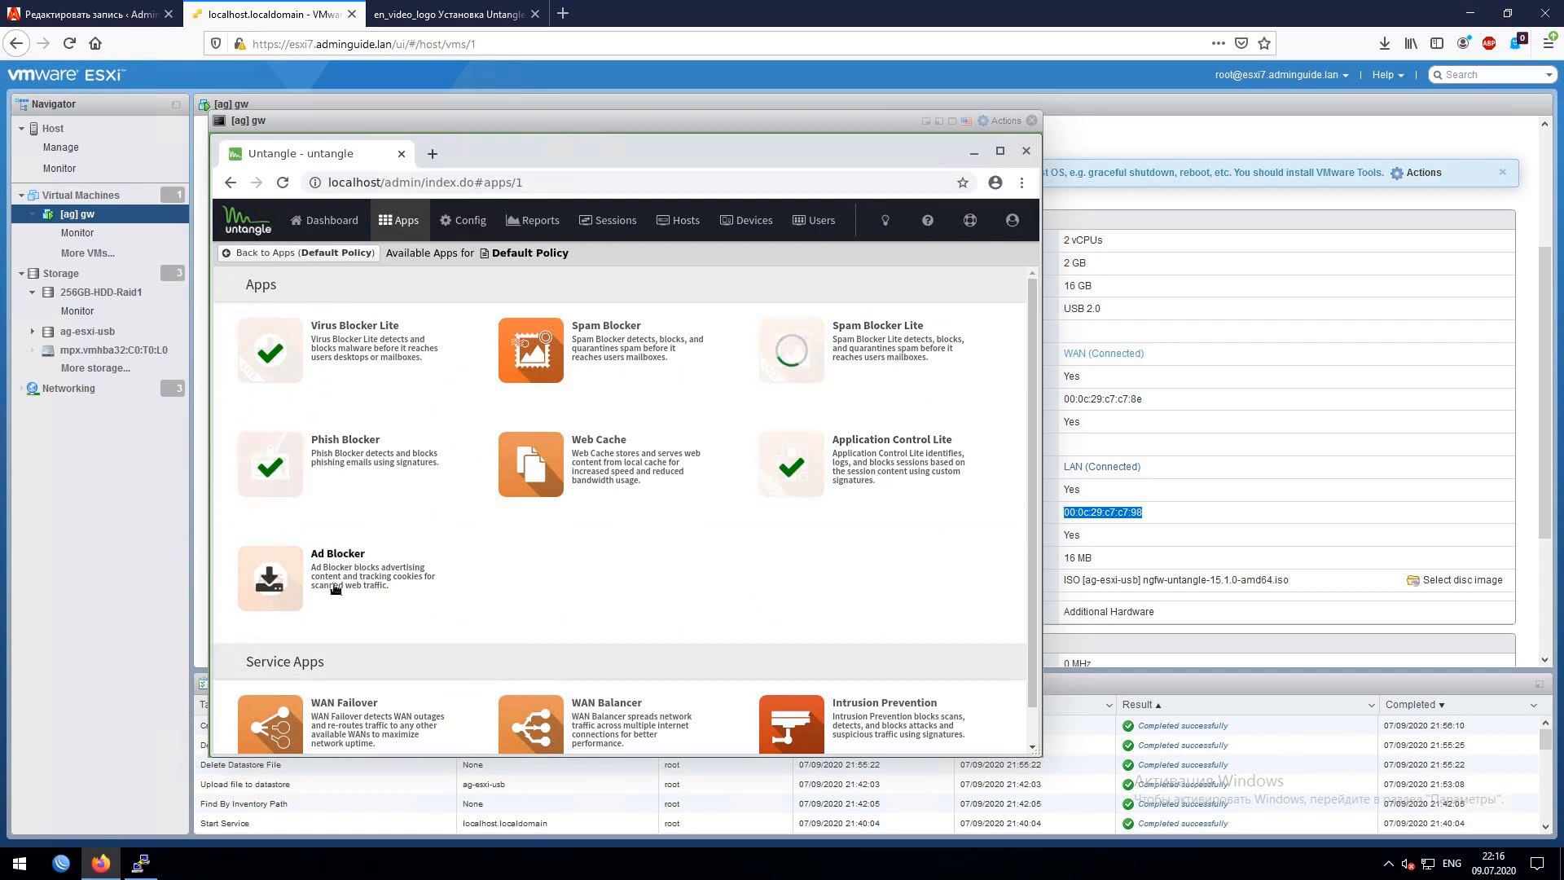
pyautogui.scroll(-1, 761, 576)
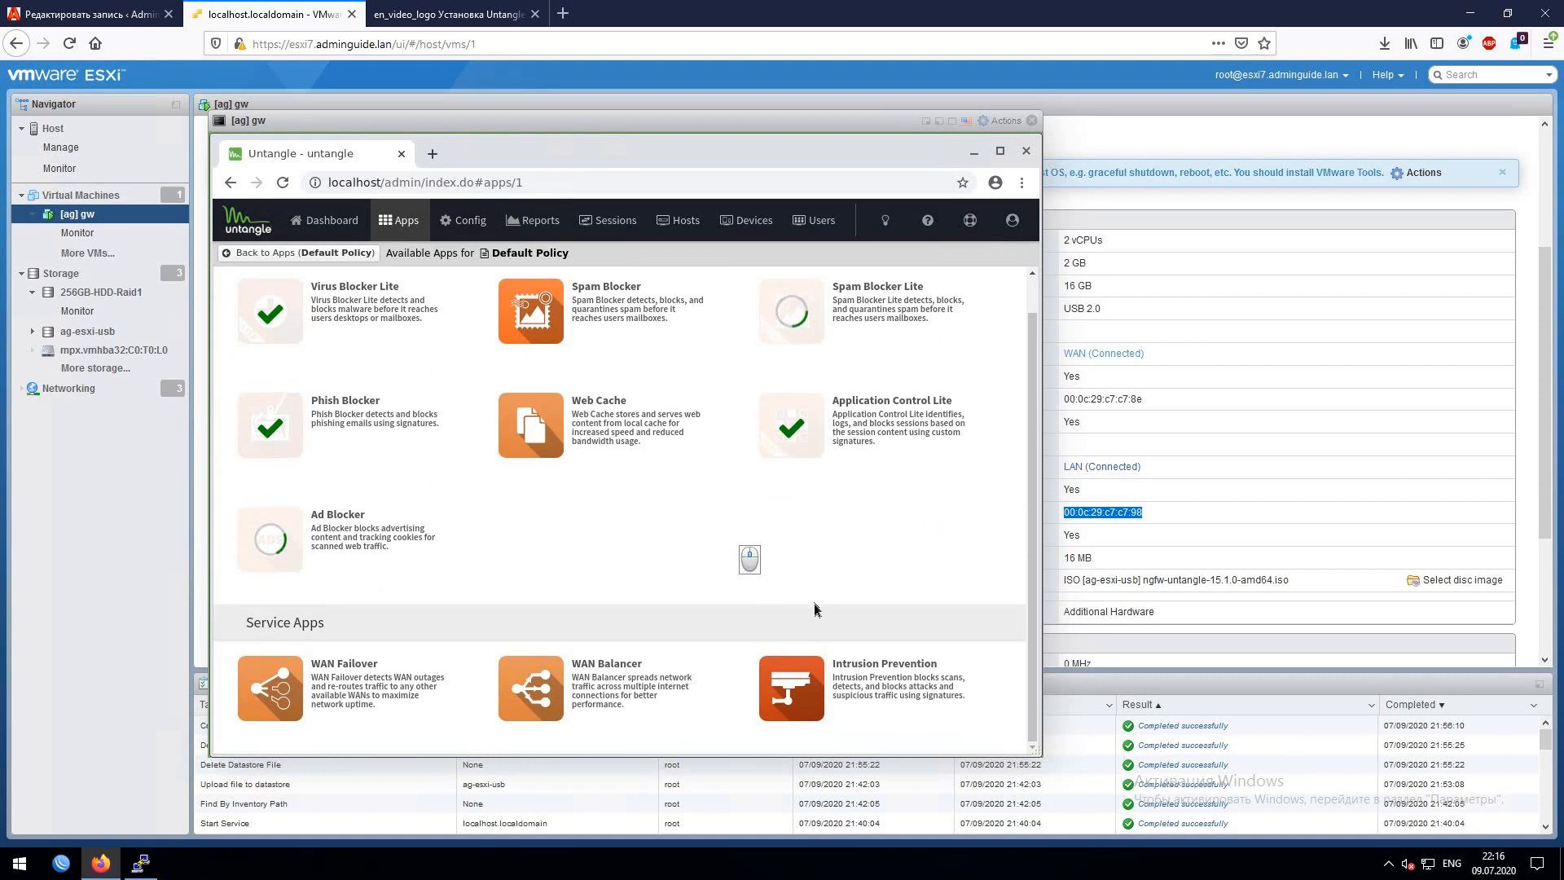
pyautogui.click(326, 684)
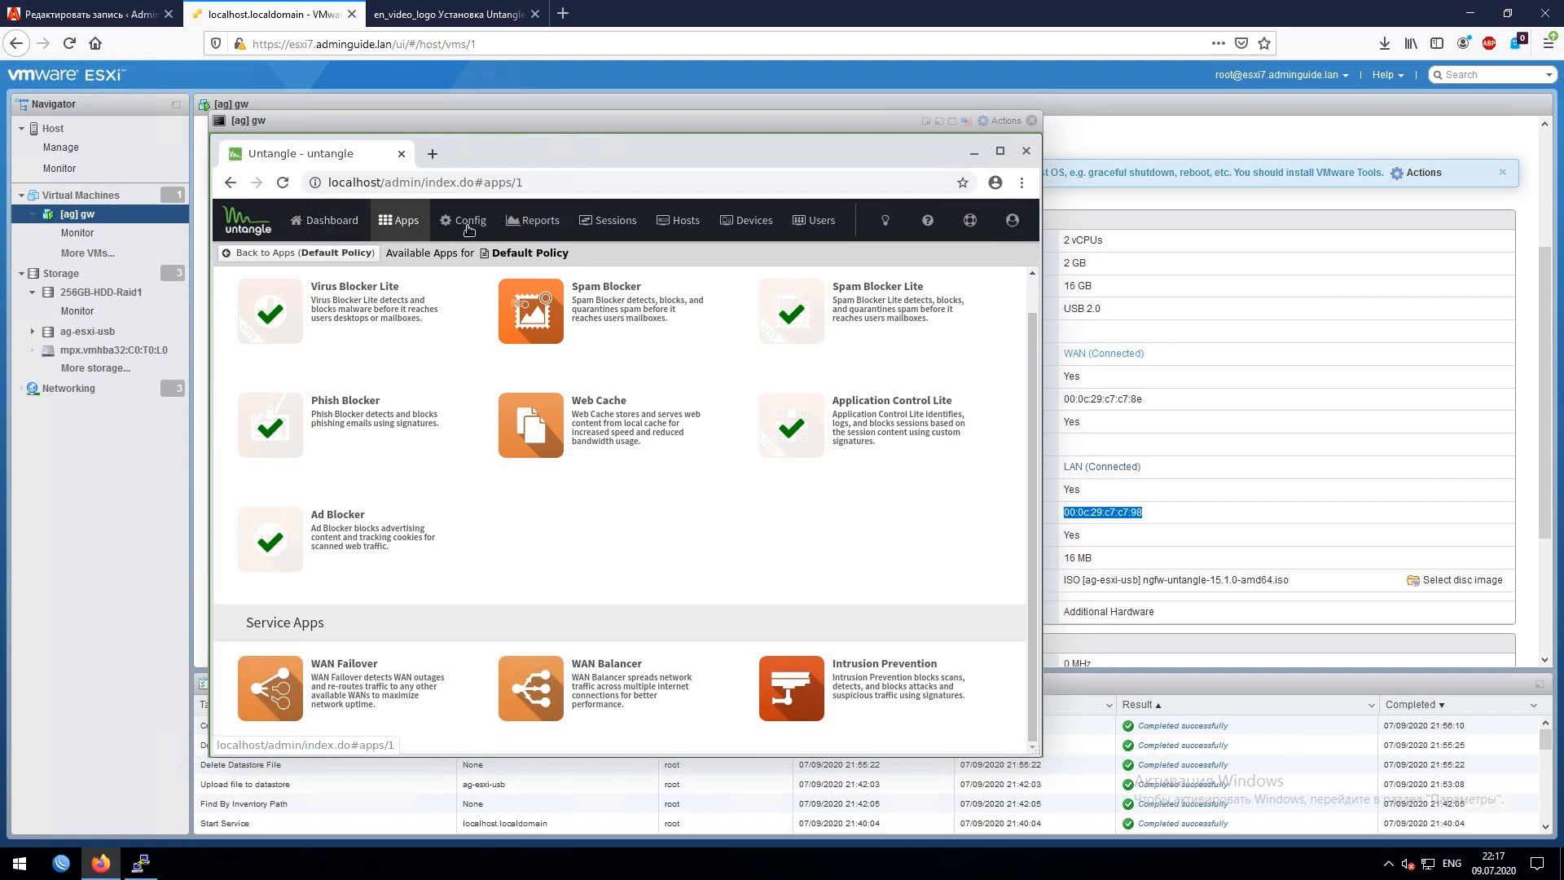
# - Switch the Ad Blocker app's power on from its settings page
pyautogui.click(308, 253)
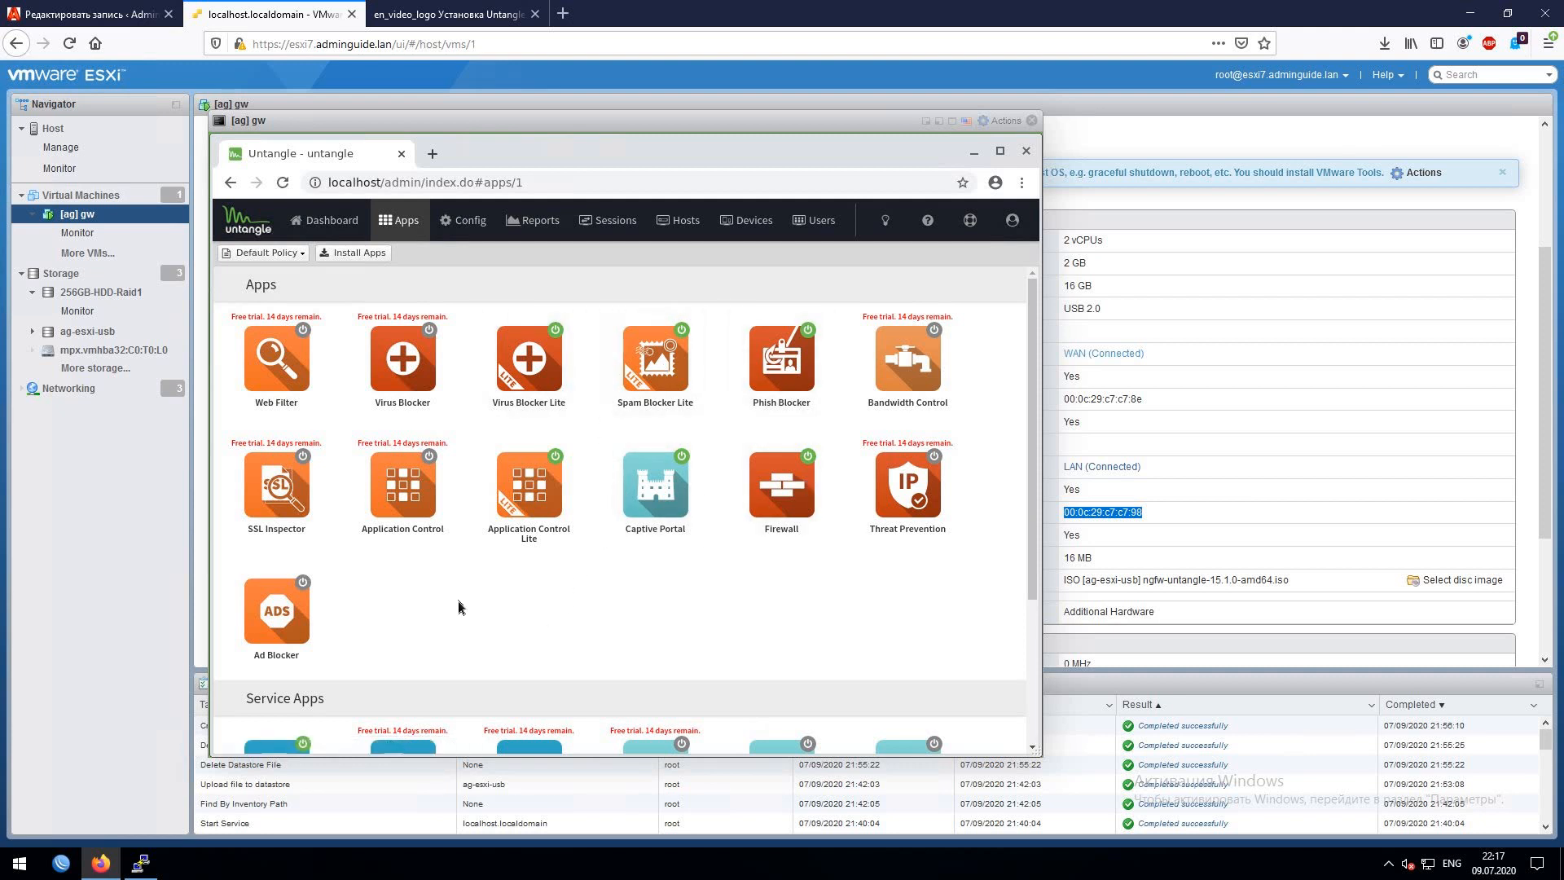
pyautogui.click(279, 607)
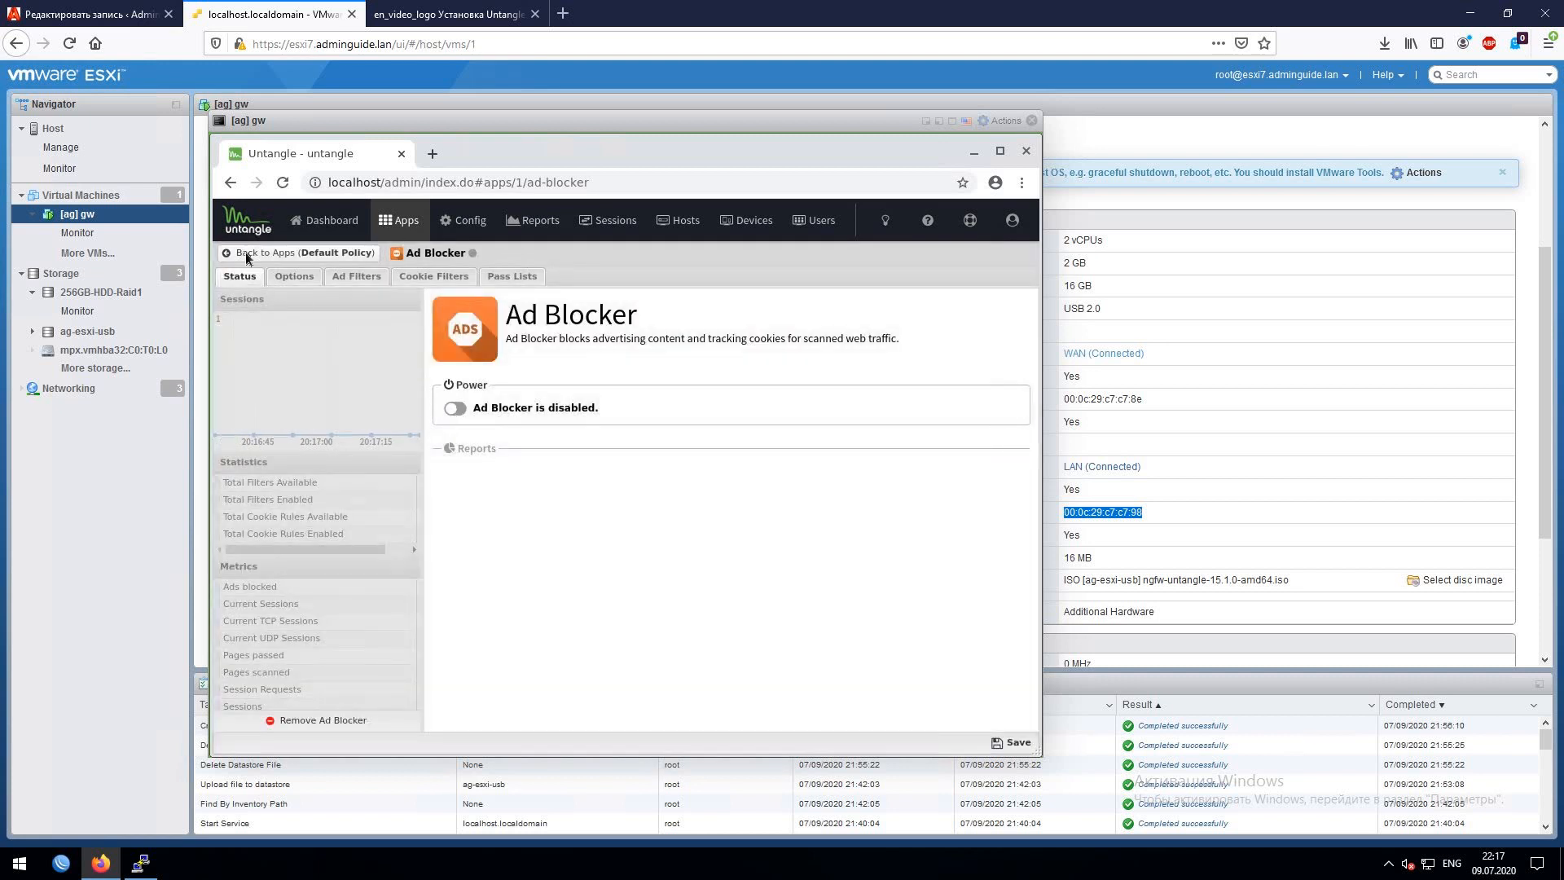
pyautogui.click(453, 408)
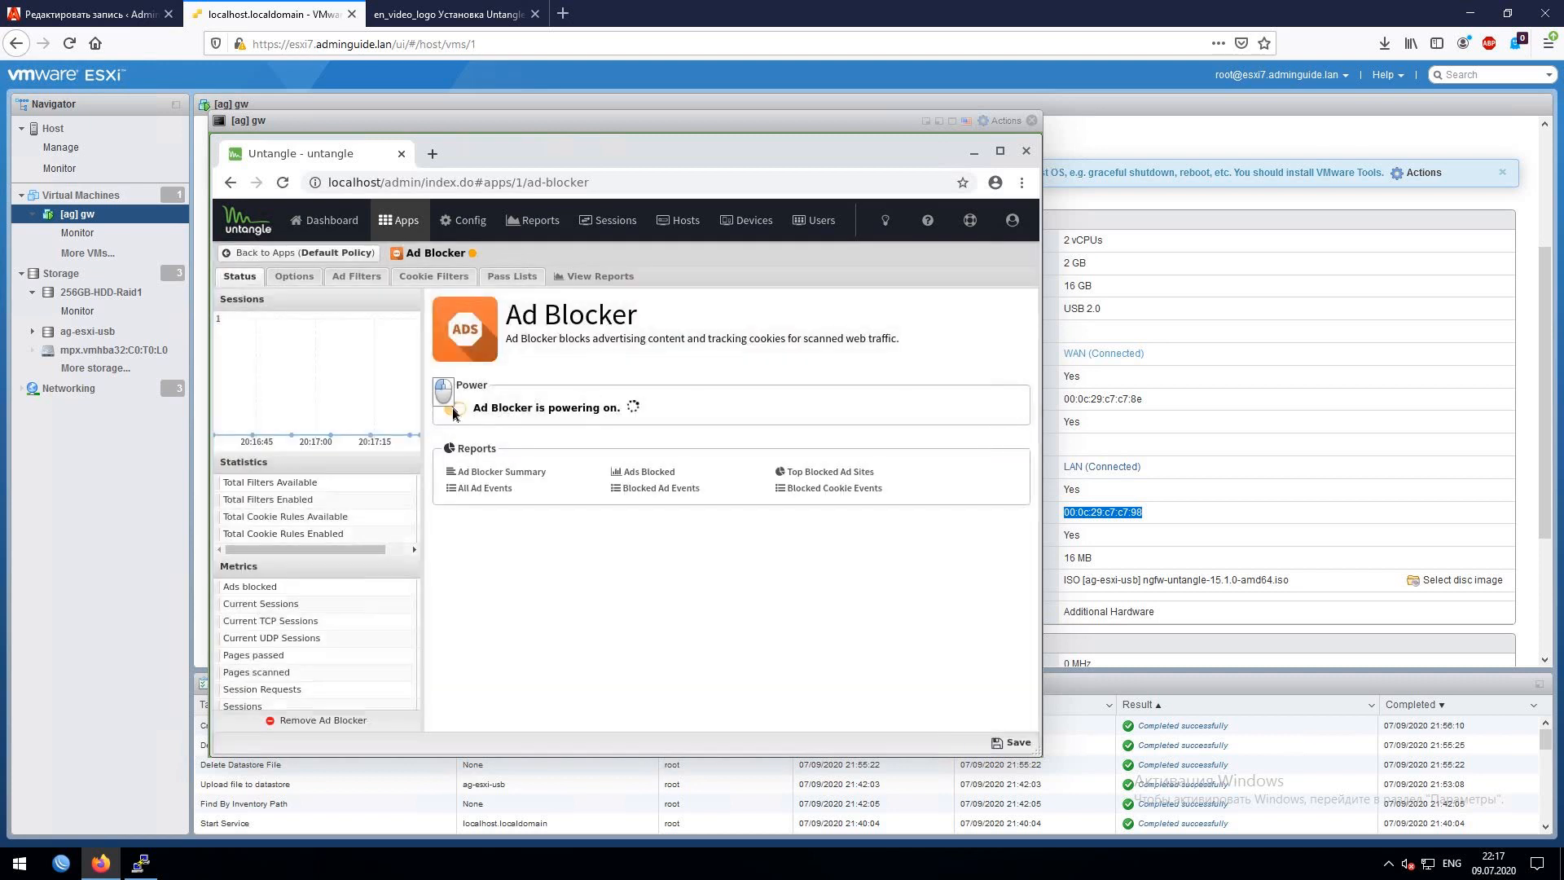
pyautogui.click(259, 255)
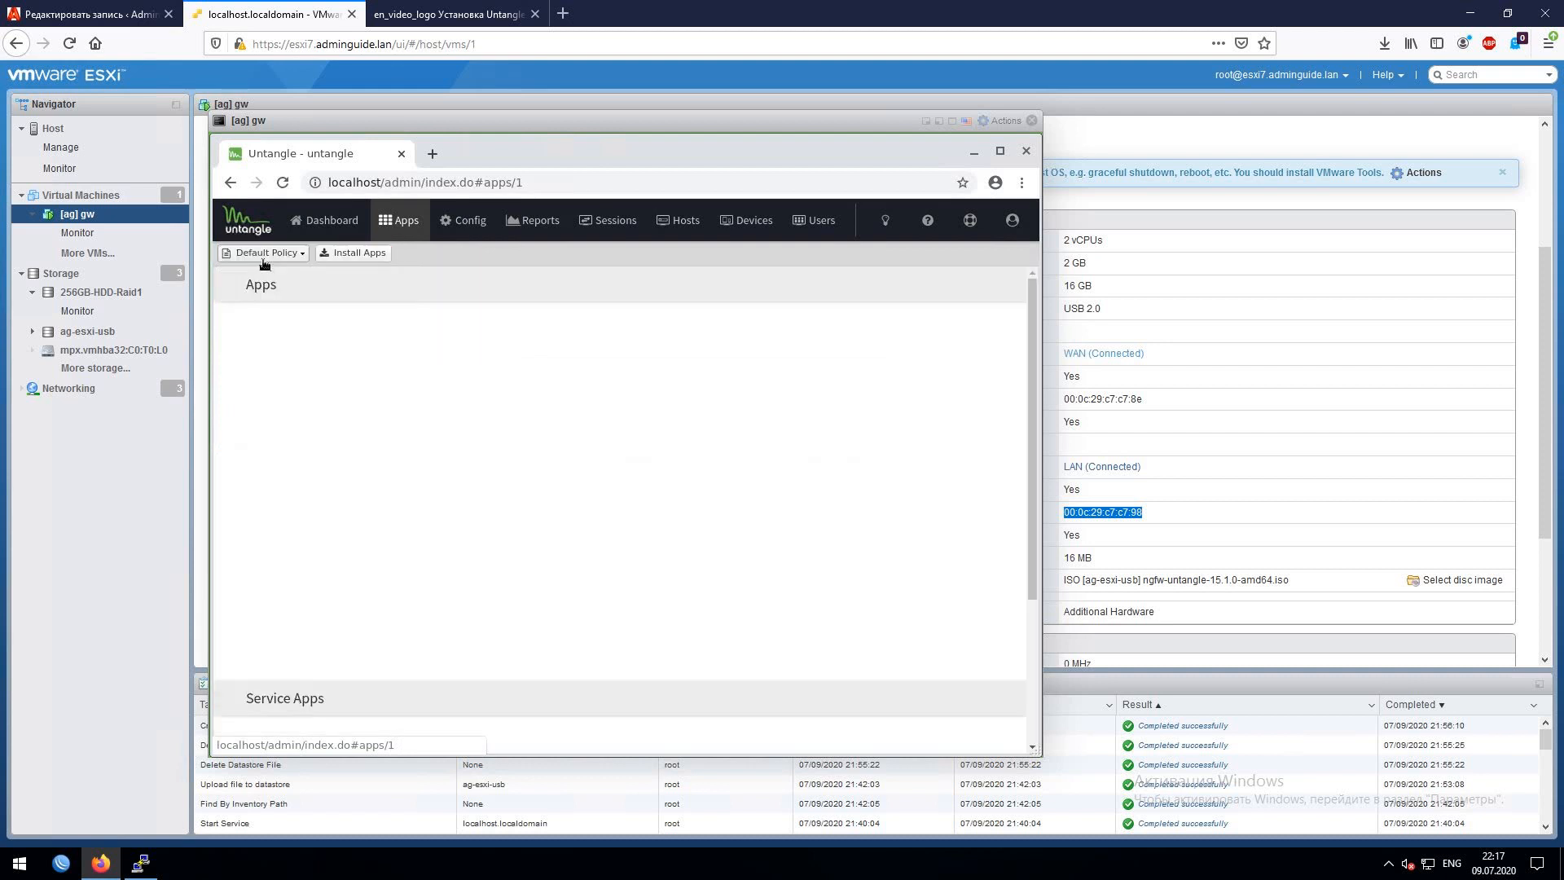
# - Check the OpenVPN service, which remains disabled, and return to the installed apps overview
pyautogui.scroll(-5, 734, 614)
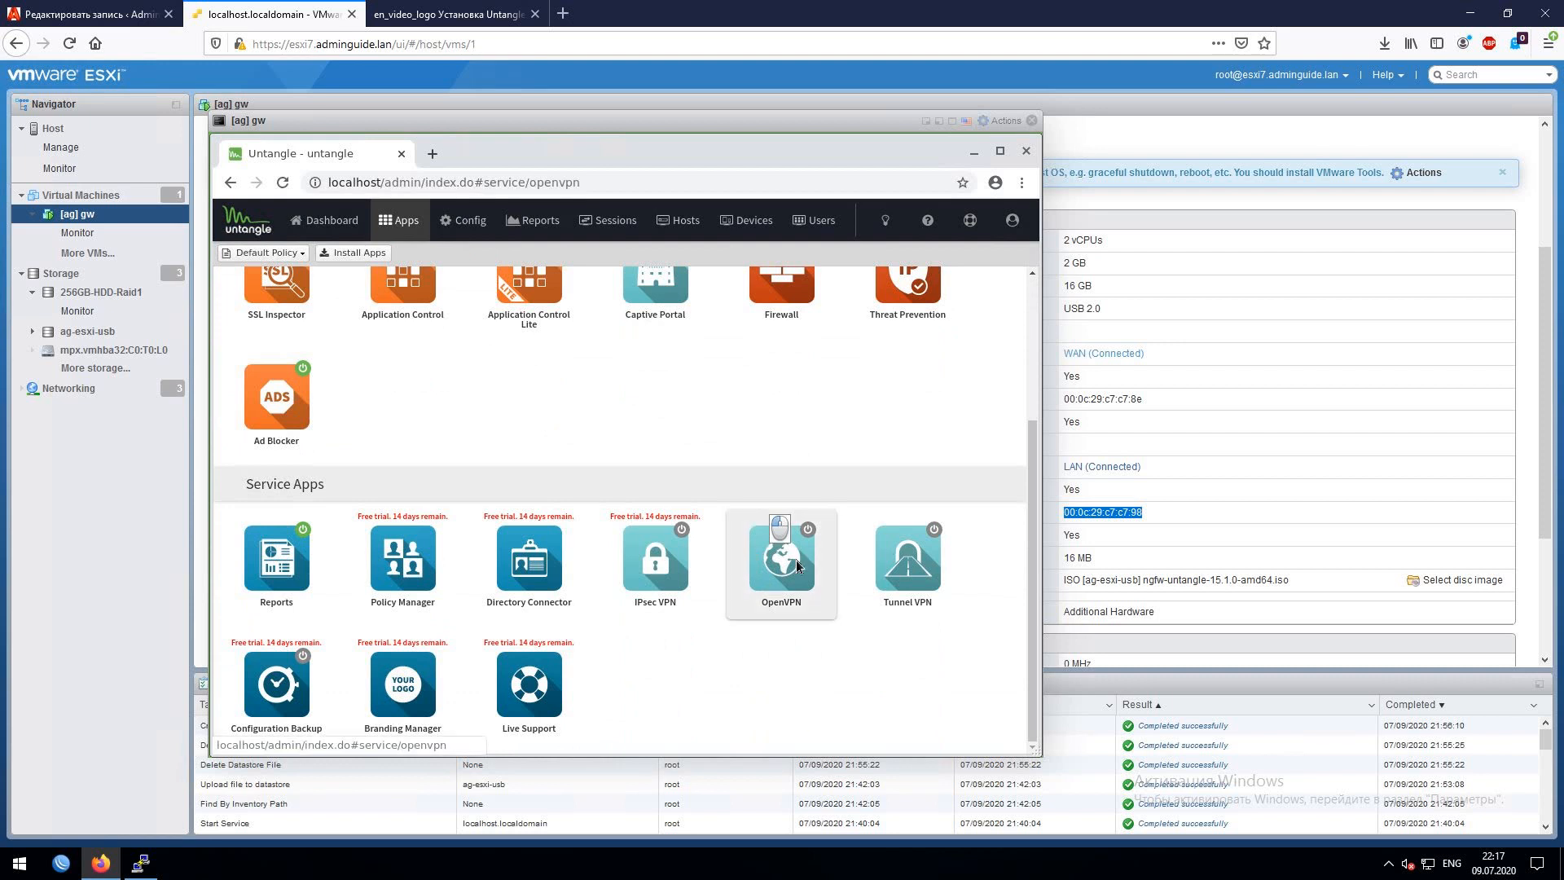
pyautogui.click(795, 560)
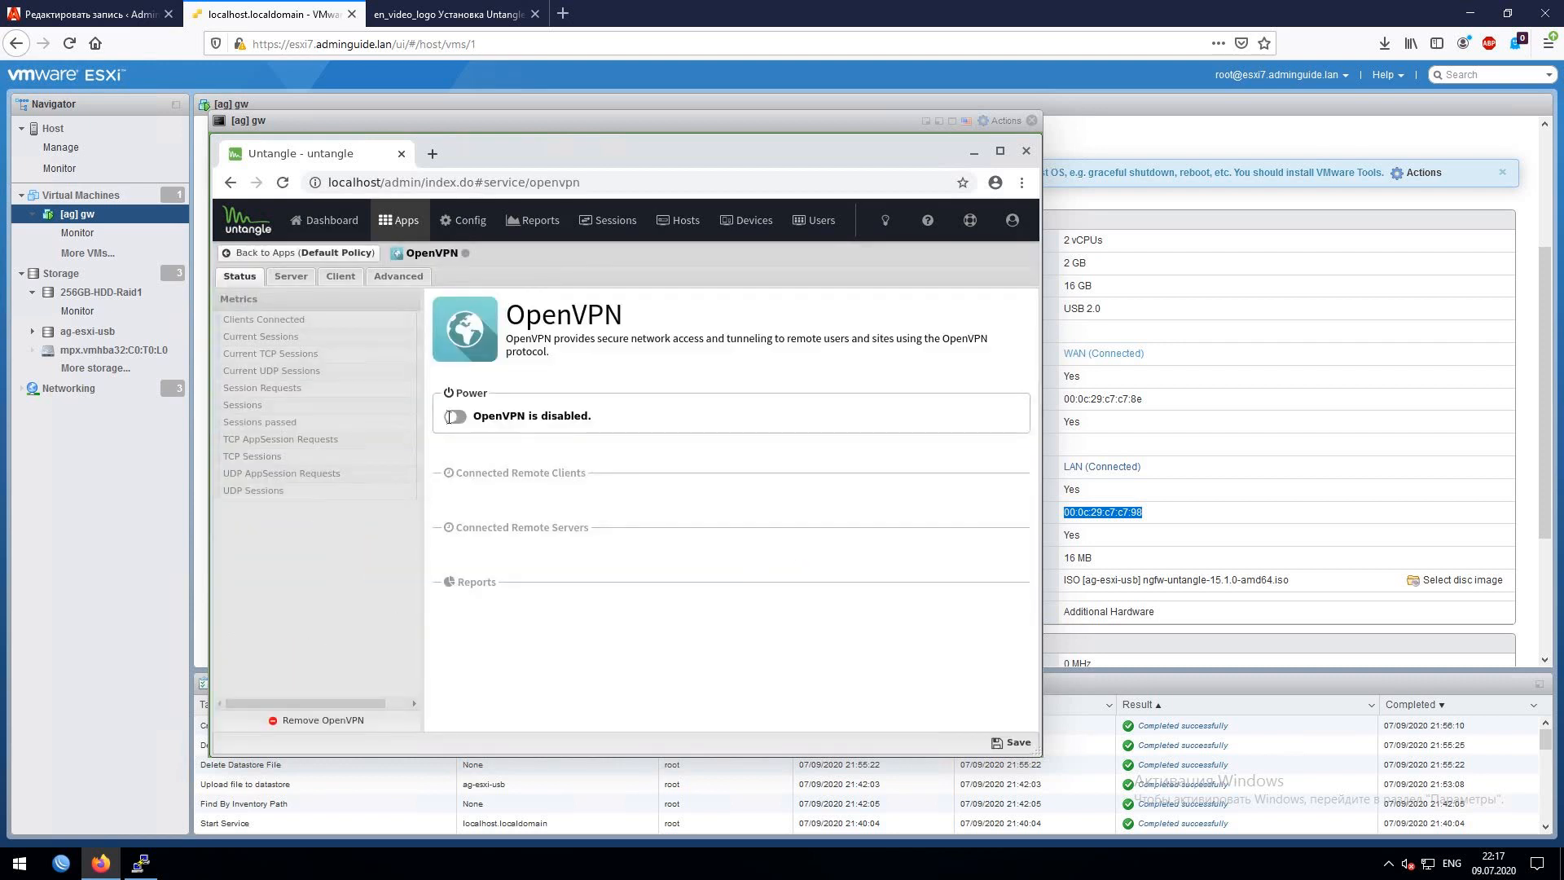
pyautogui.click(248, 255)
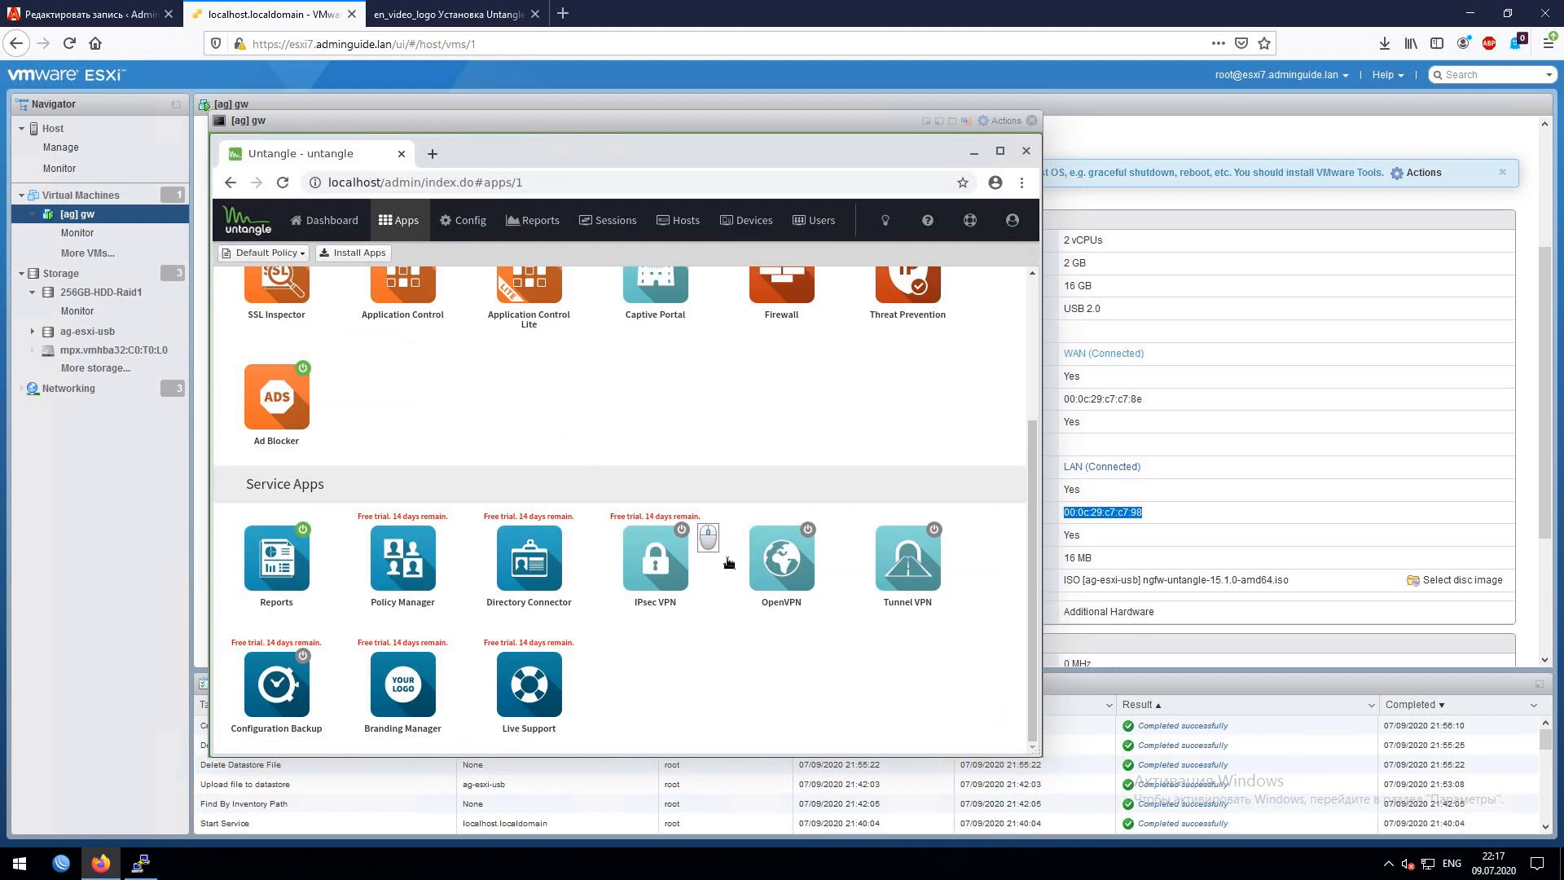
pyautogui.scroll(2, 727, 558)
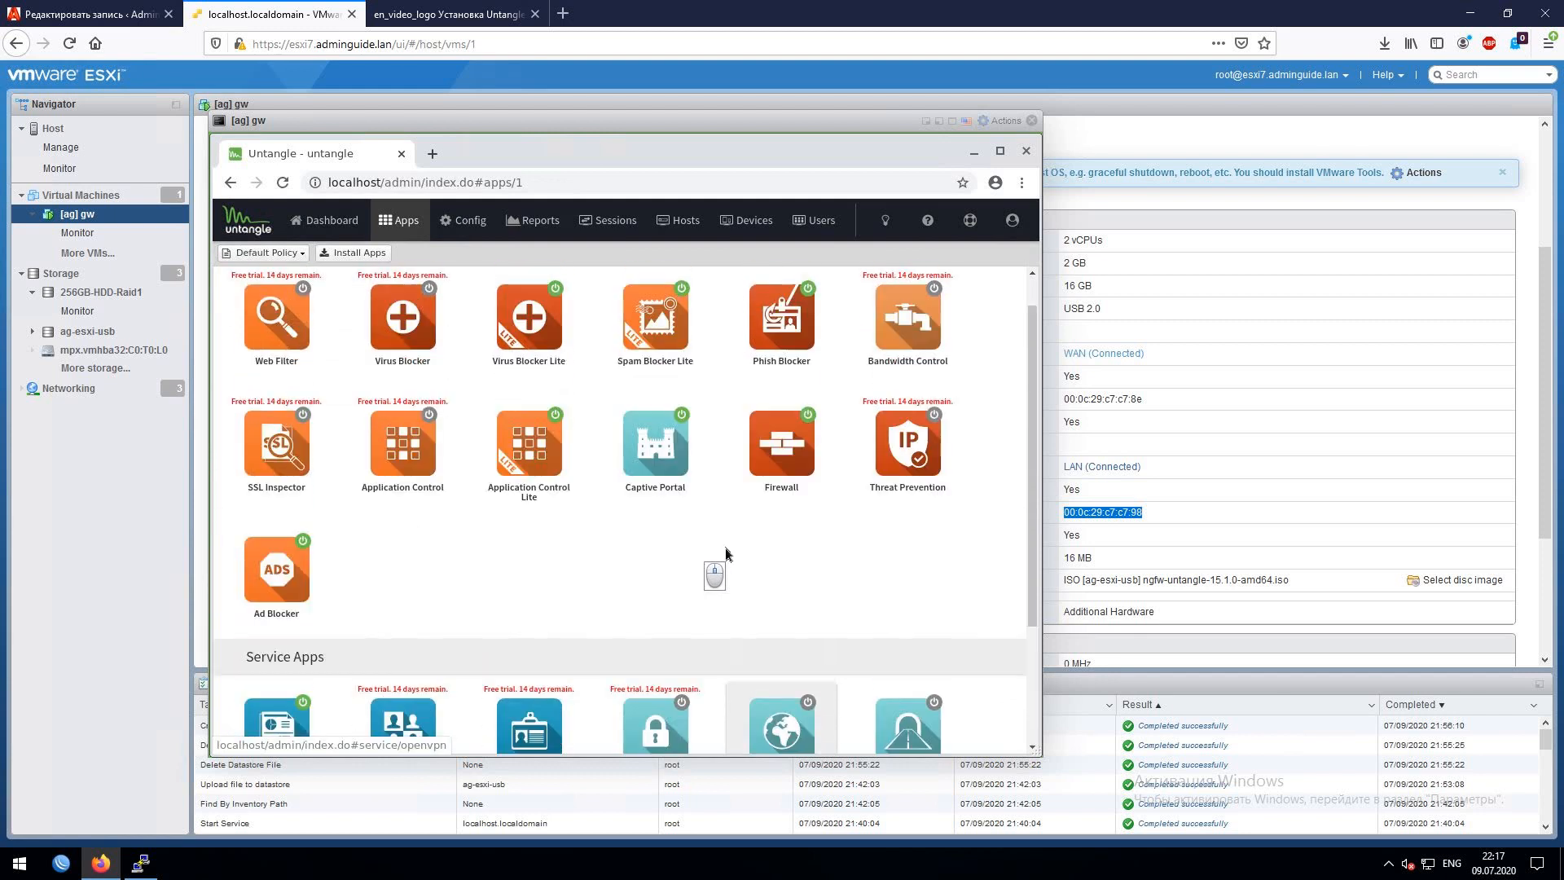
pyautogui.scroll(1, 717, 554)
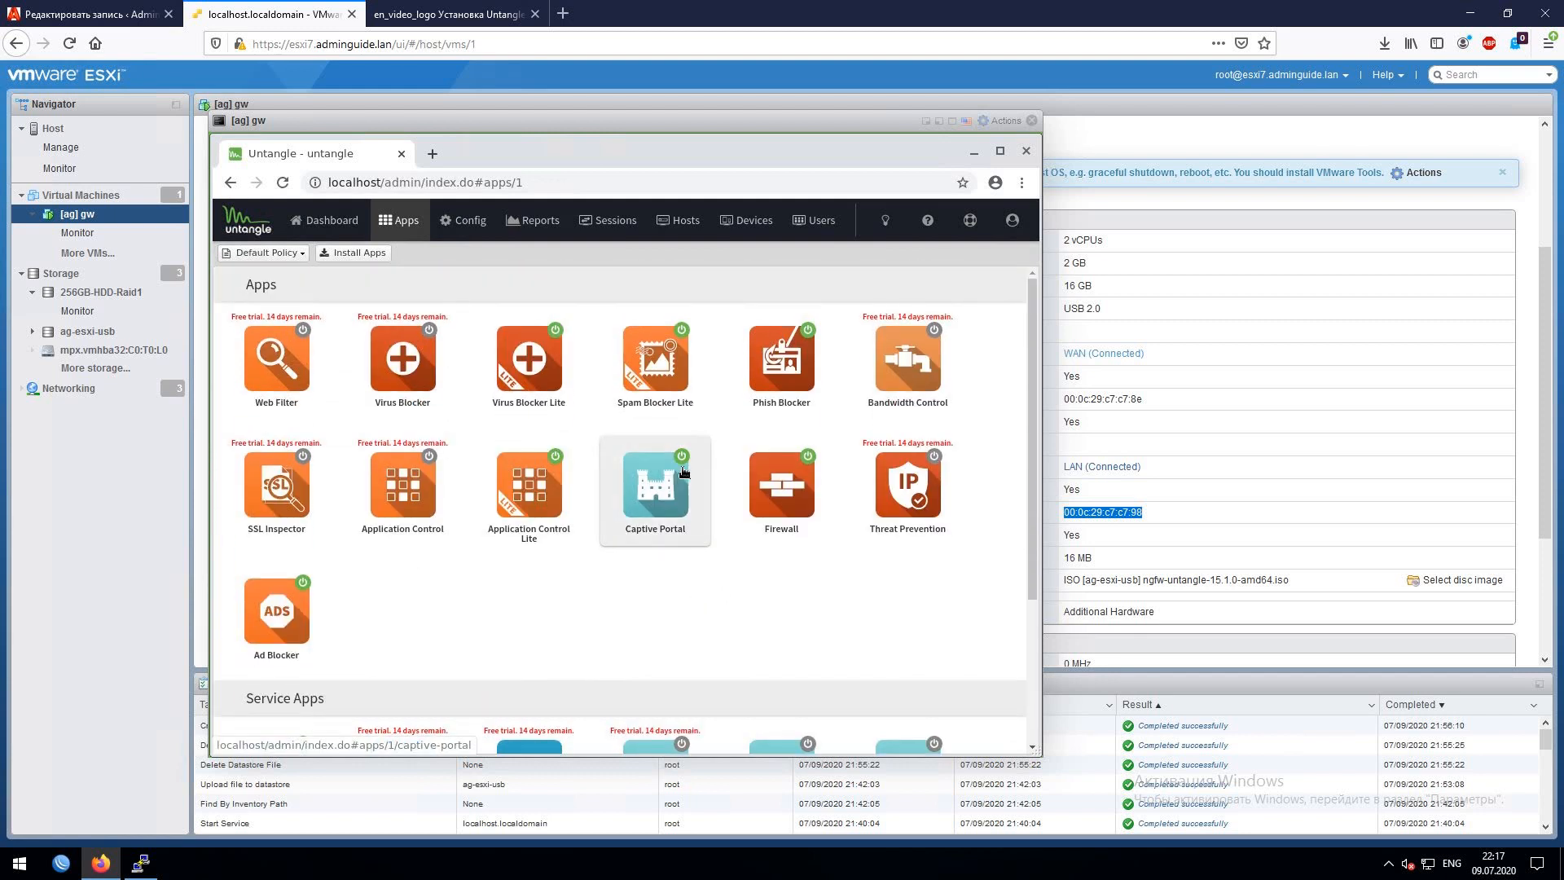